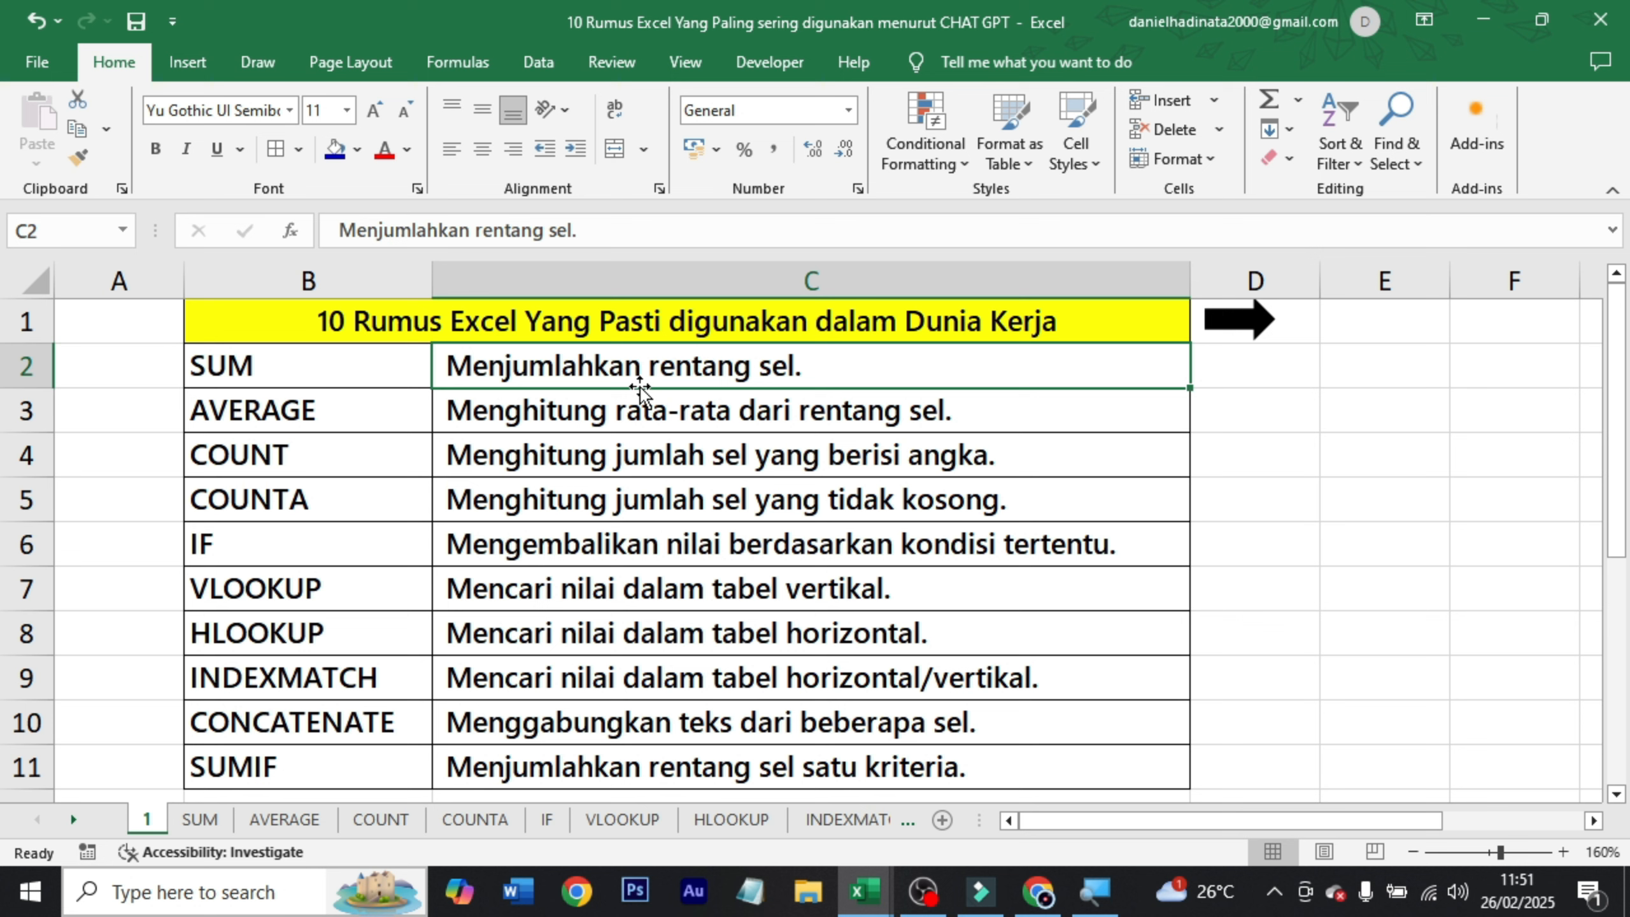
# Switch to ChatGPT in the browser and read through its list of the 10 Excel formulas most used at work.
pyautogui.click(421, 347)
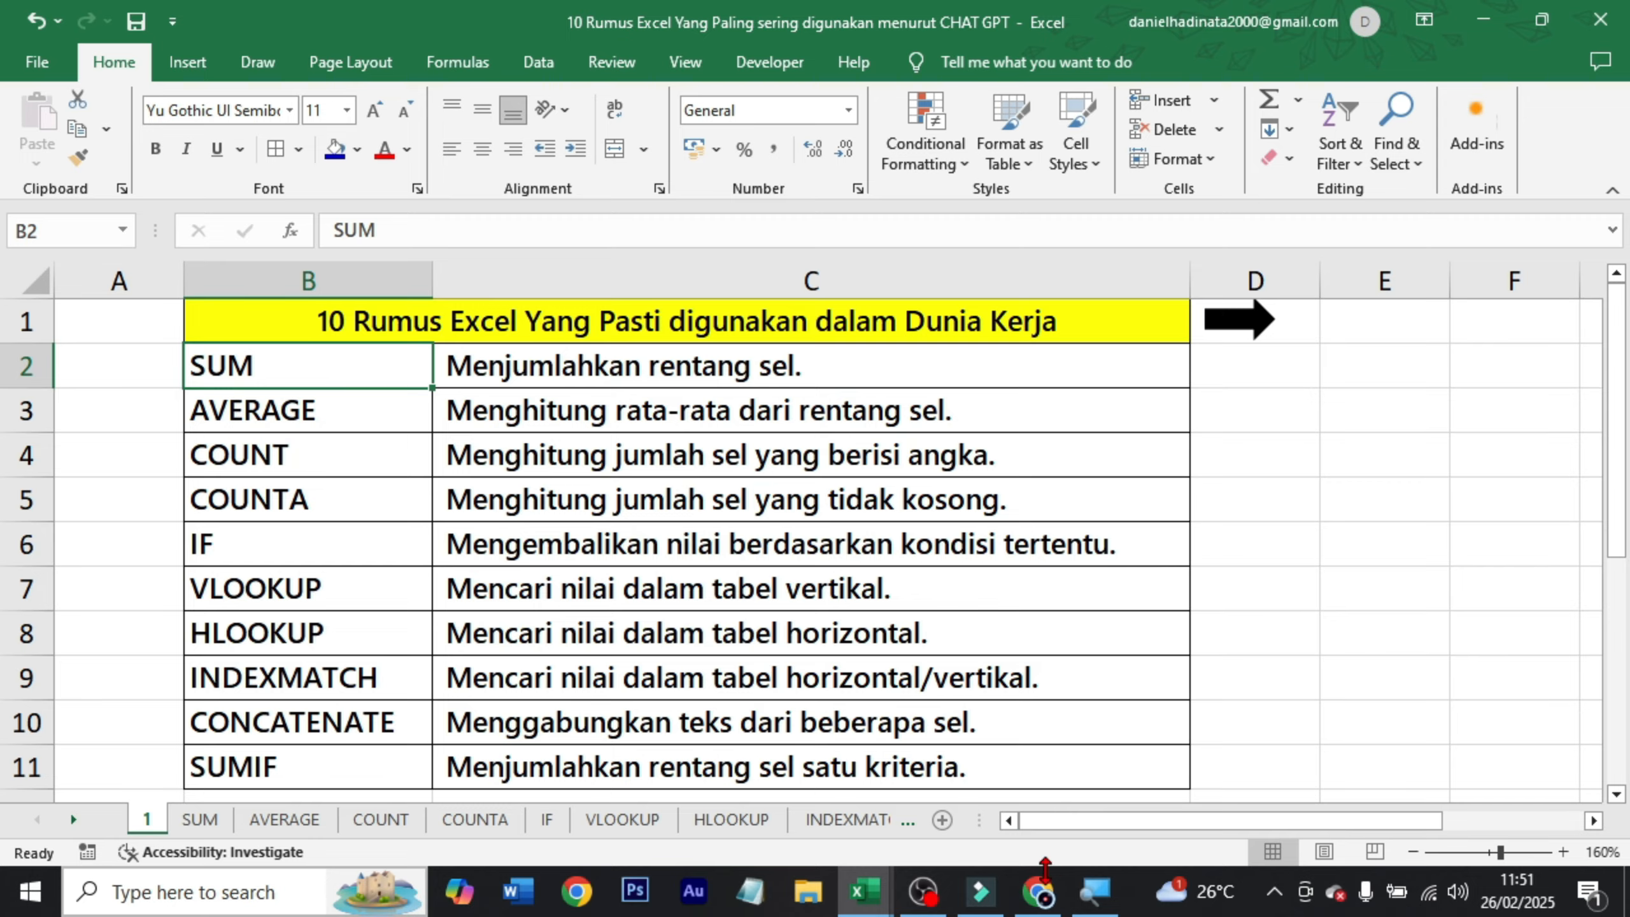
pyautogui.click(1041, 890)
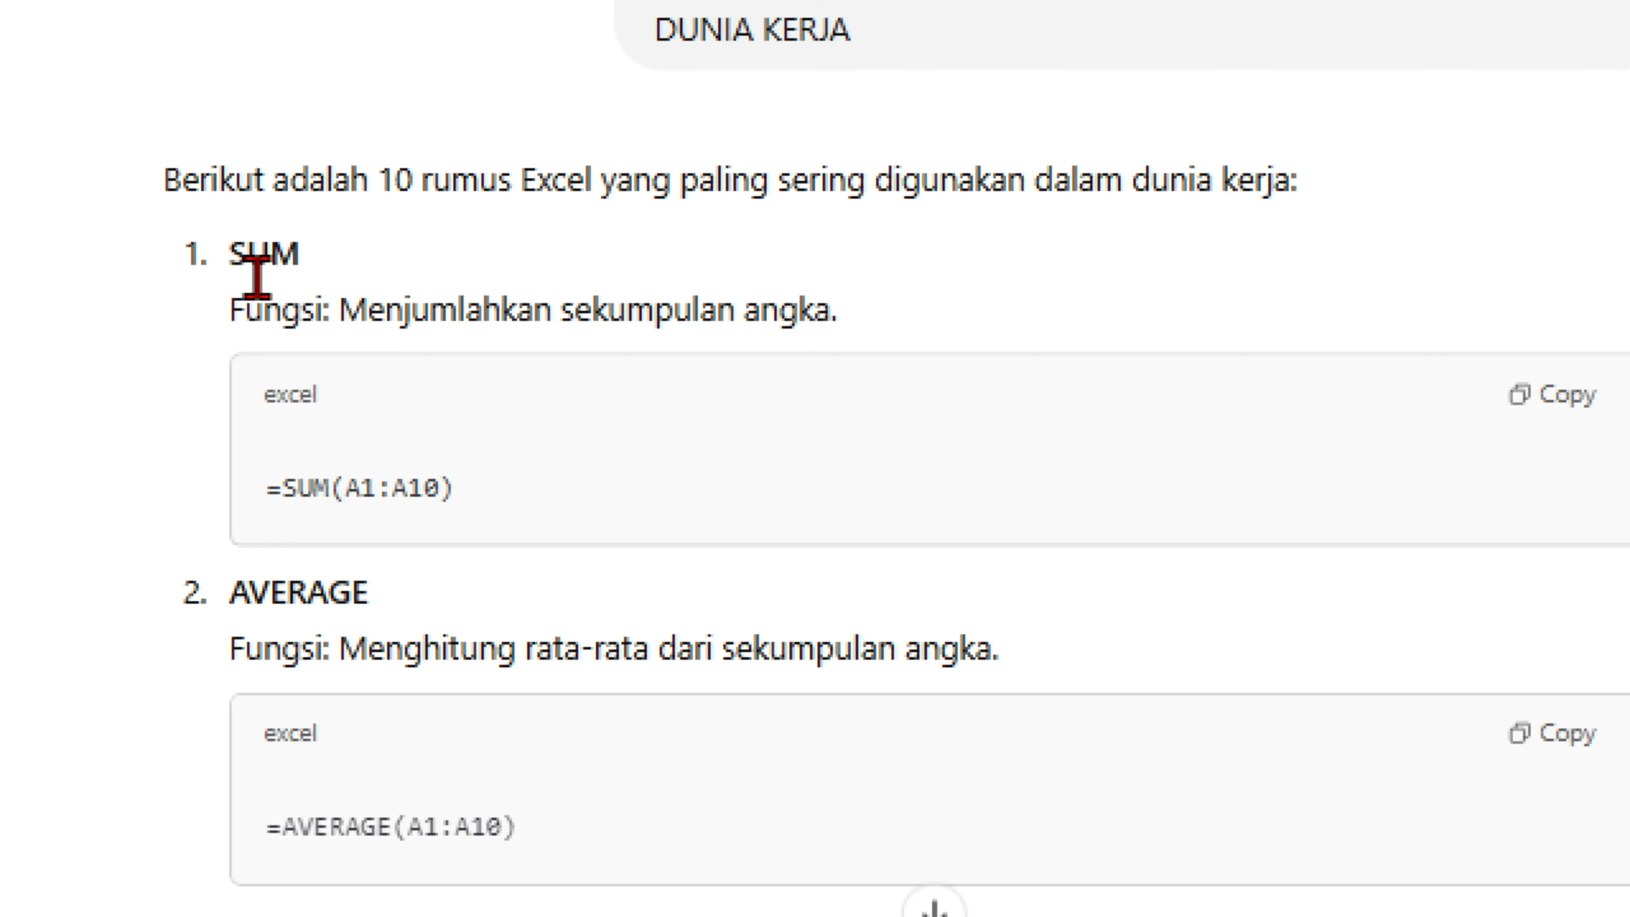
pyautogui.scroll(-5, 327, 551)
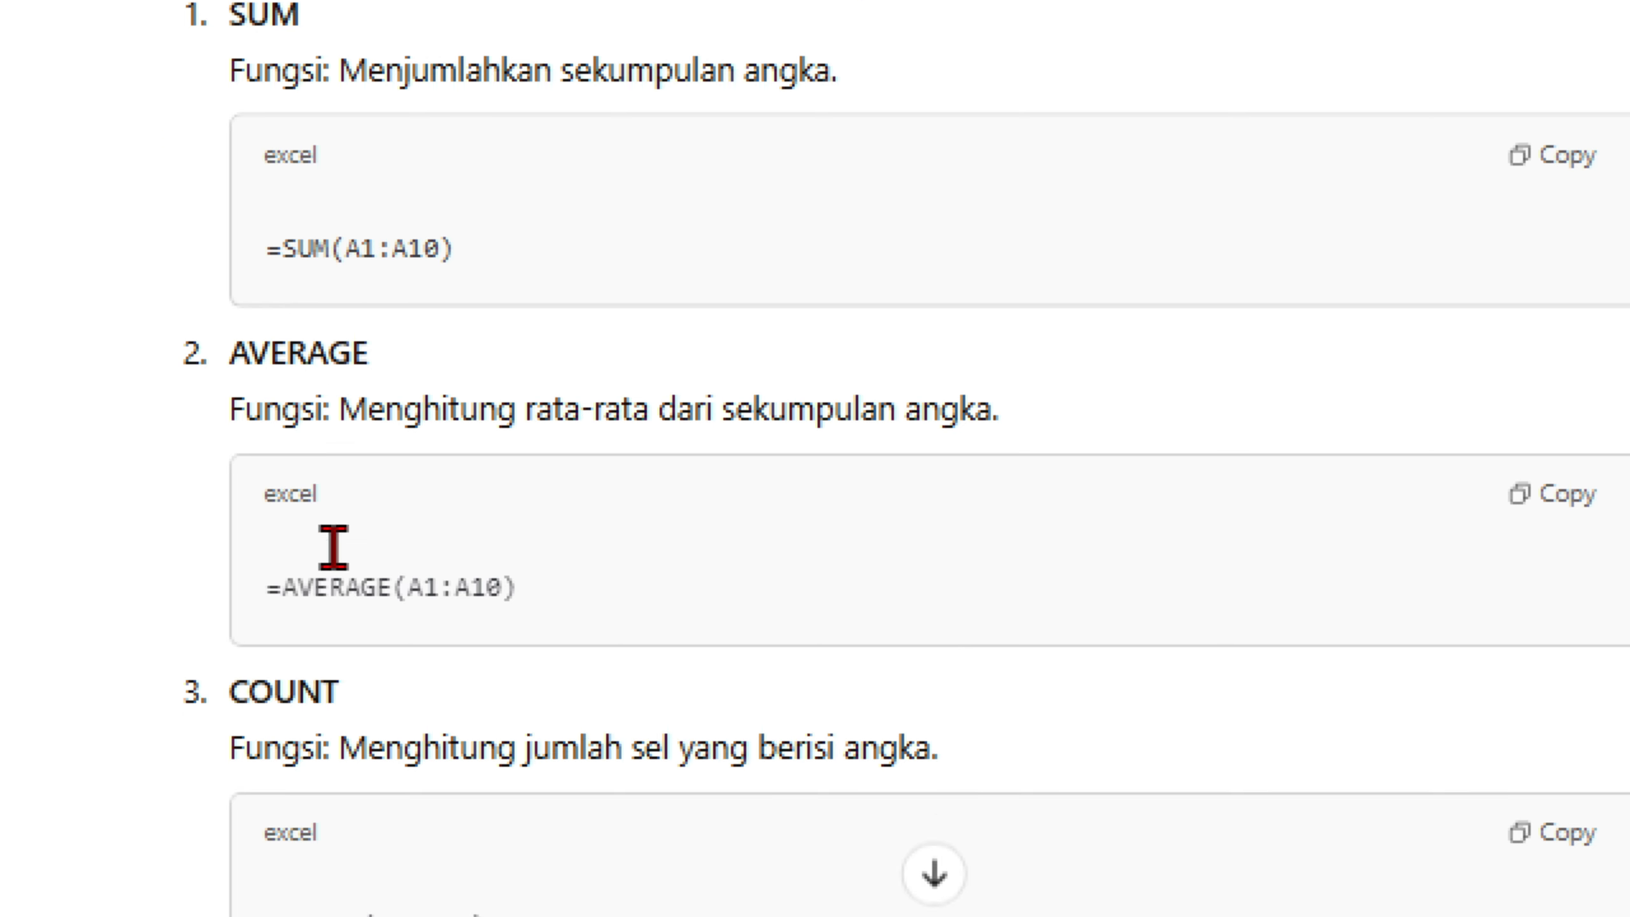
pyautogui.scroll(-3, 257, 405)
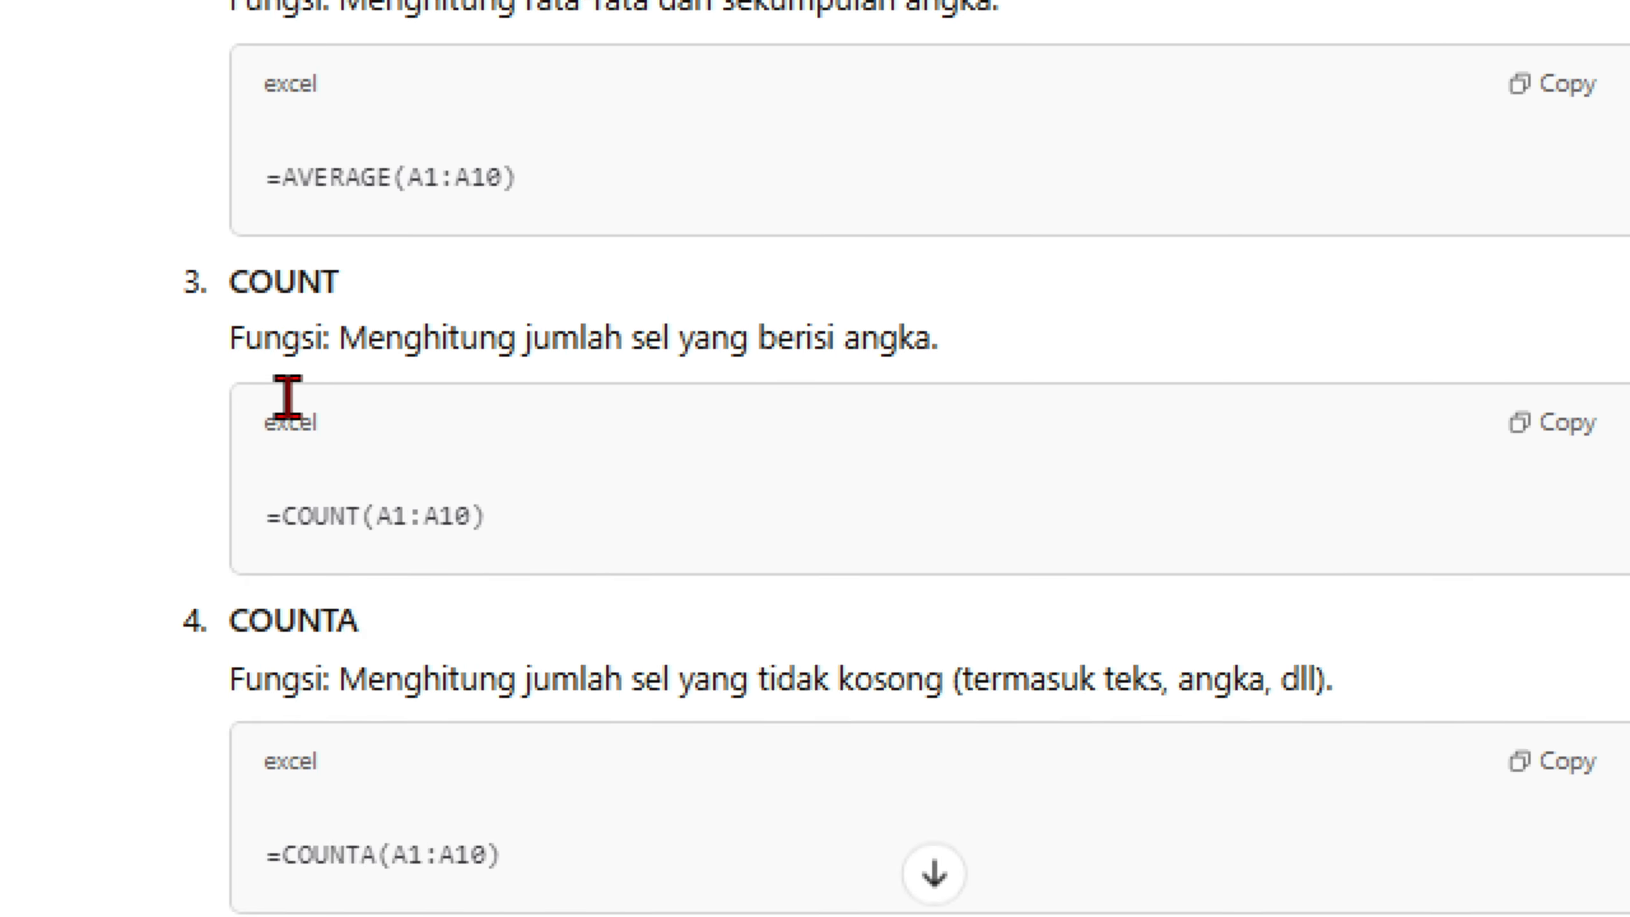
pyautogui.scroll(-7, 360, 457)
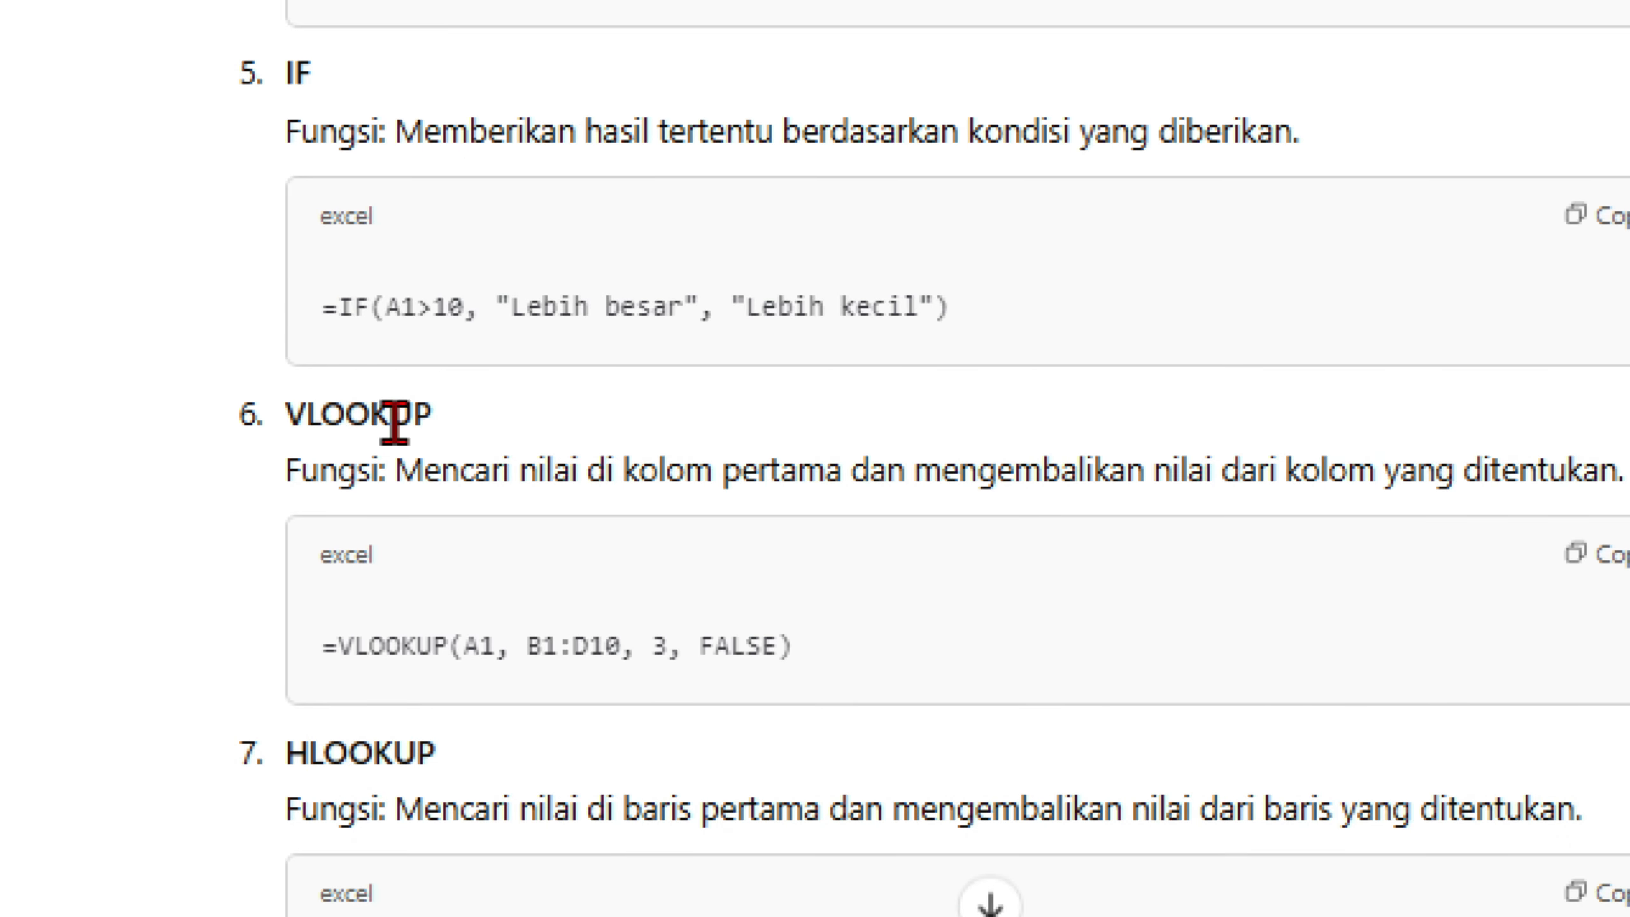
pyautogui.scroll(-5, 411, 427)
pyautogui.scroll(-3, 411, 302)
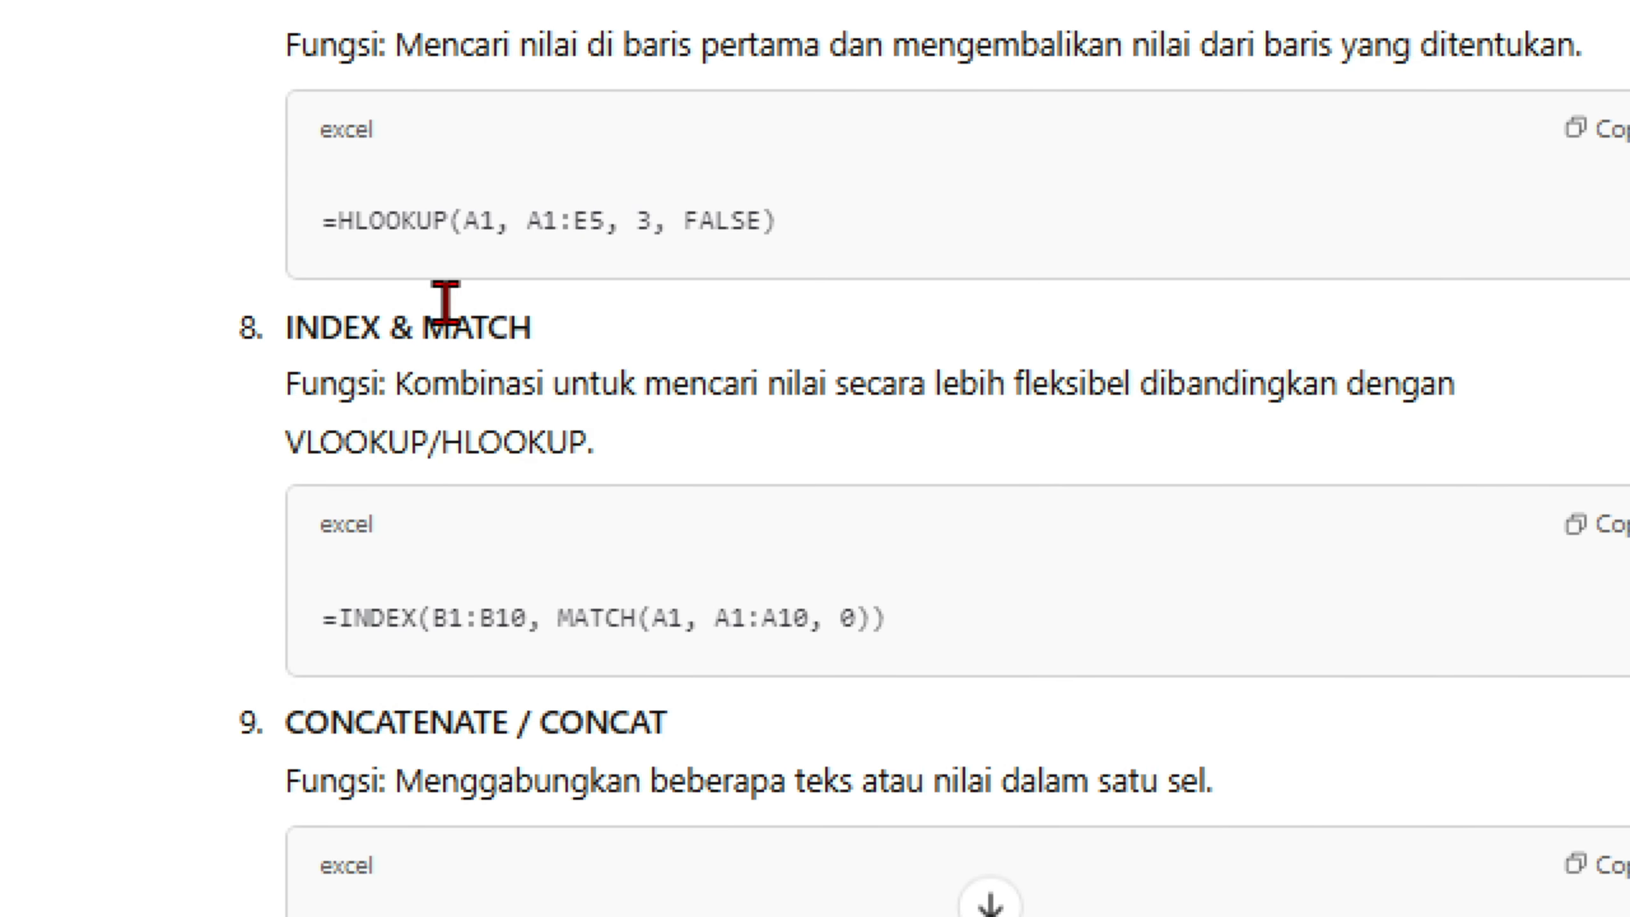
pyautogui.scroll(-5, 665, 401)
pyautogui.scroll(-5, 510, 262)
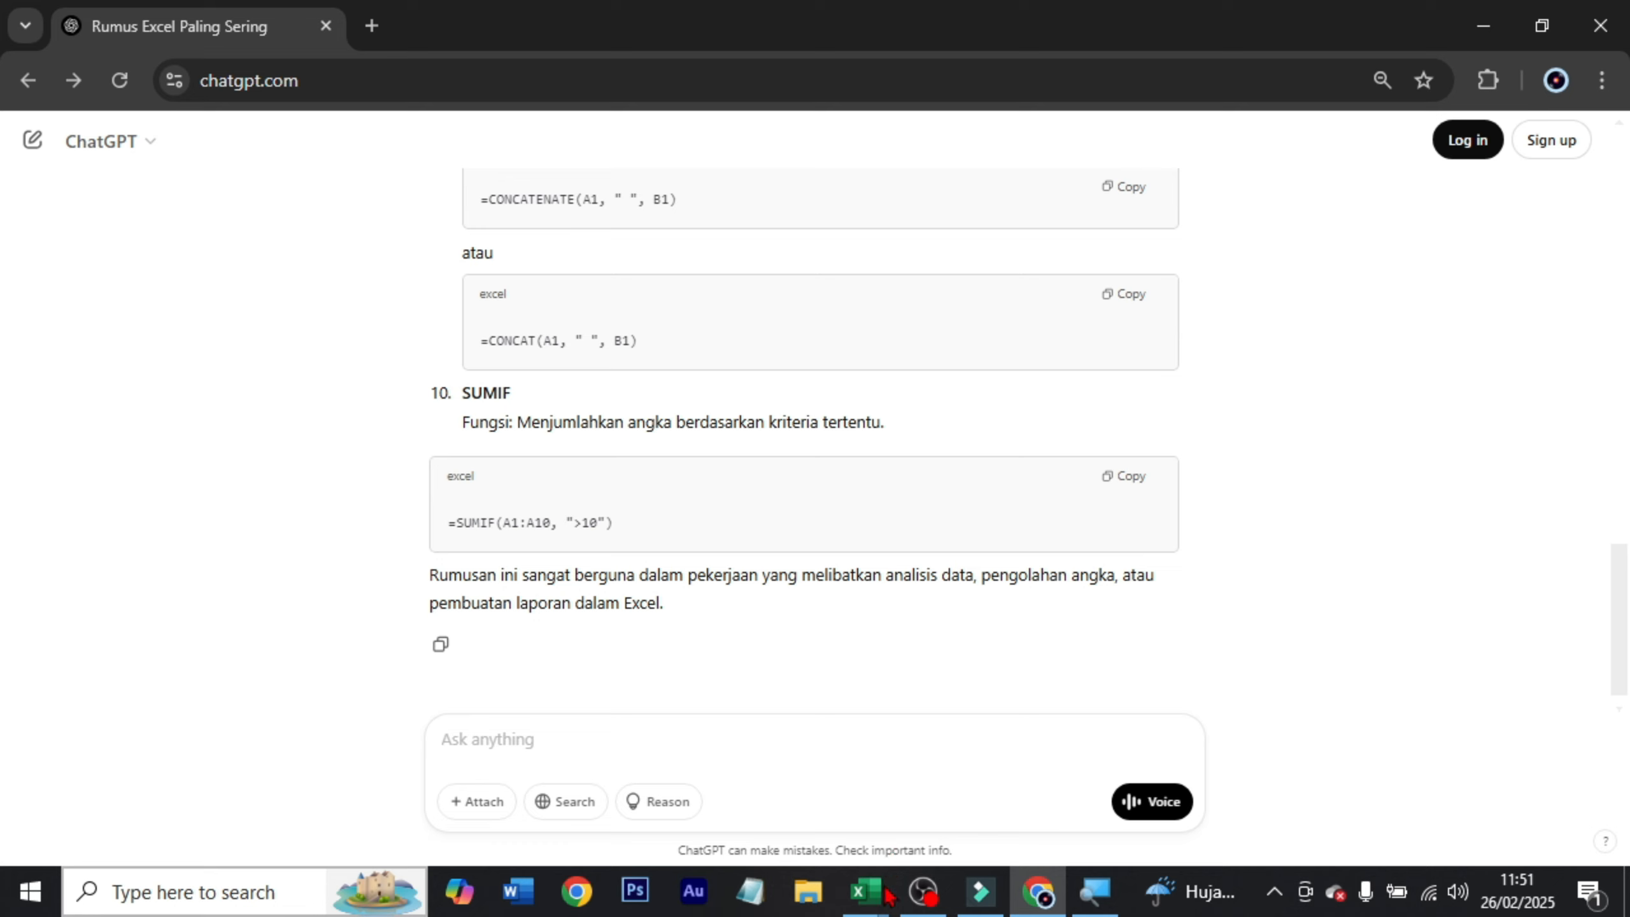
# Return to the Excel workbook and review the formula names and their descriptions in B2:C11.
pyautogui.moveTo(876, 895)
pyautogui.click(976, 846)
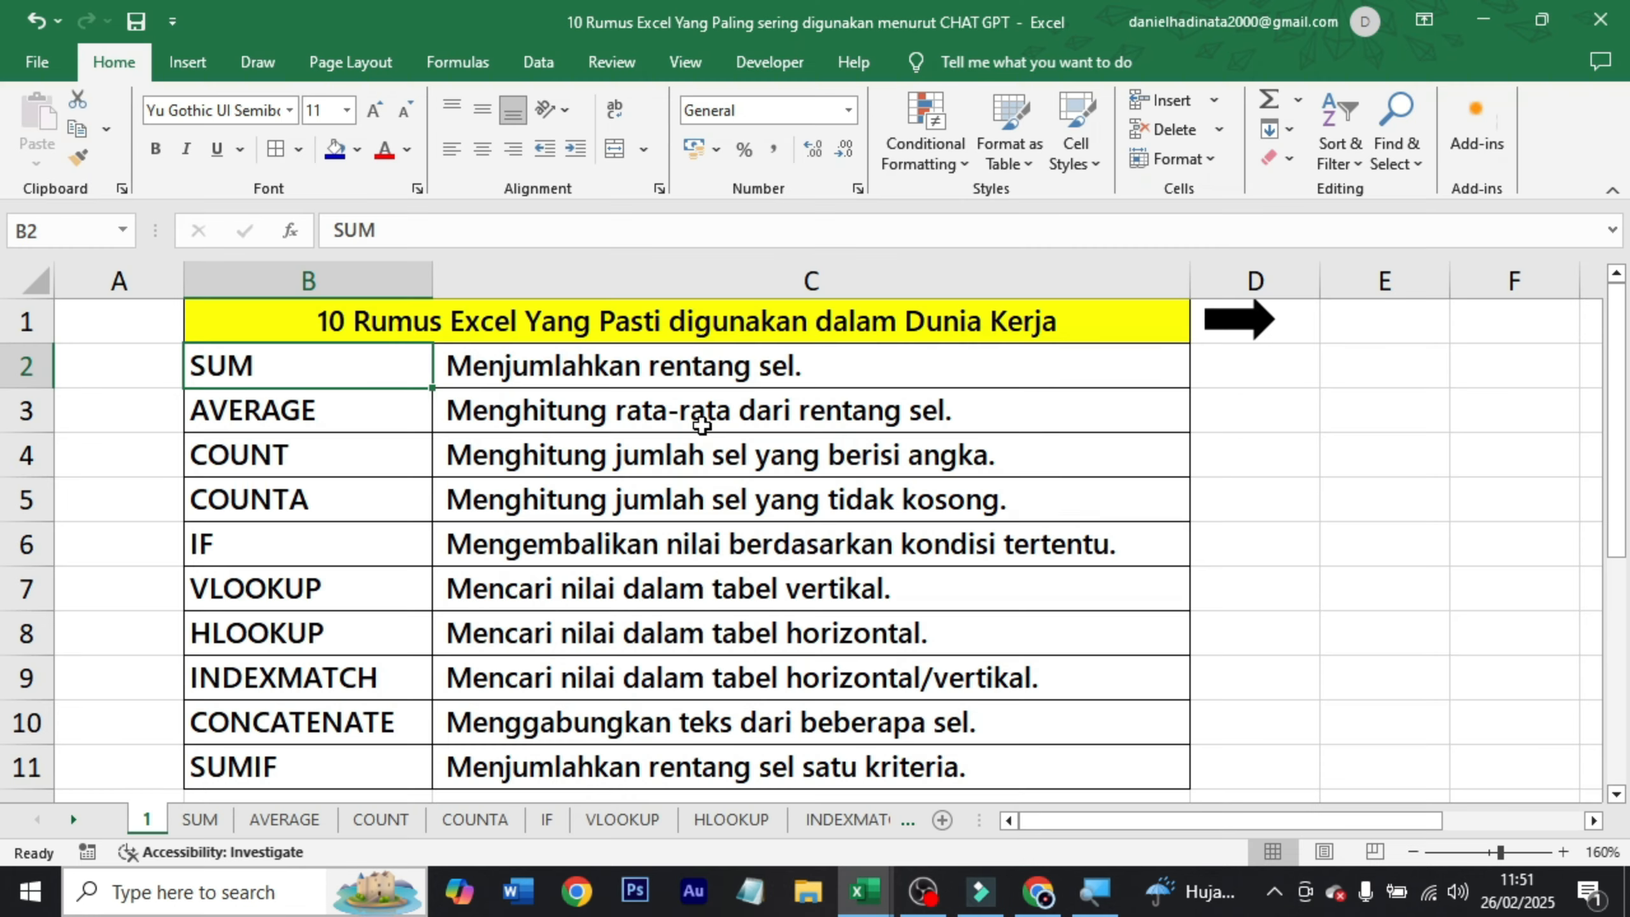
pyautogui.click(685, 363)
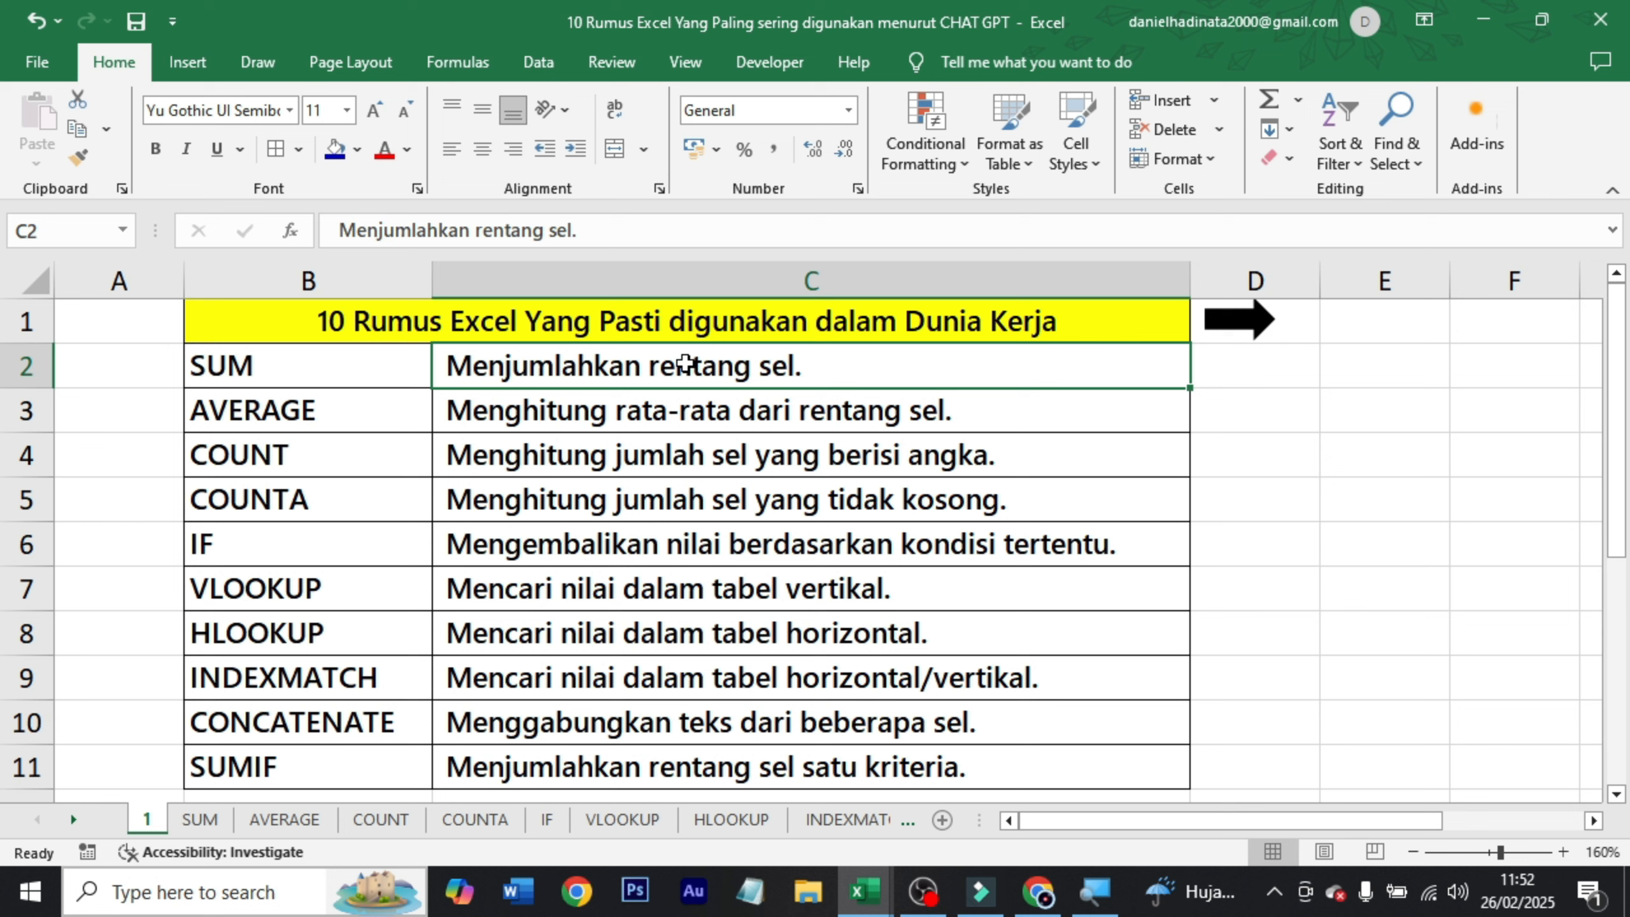
pyautogui.moveTo(292, 377); pyautogui.dragTo(263, 750)
pyautogui.moveTo(786, 385); pyautogui.dragTo(742, 768)
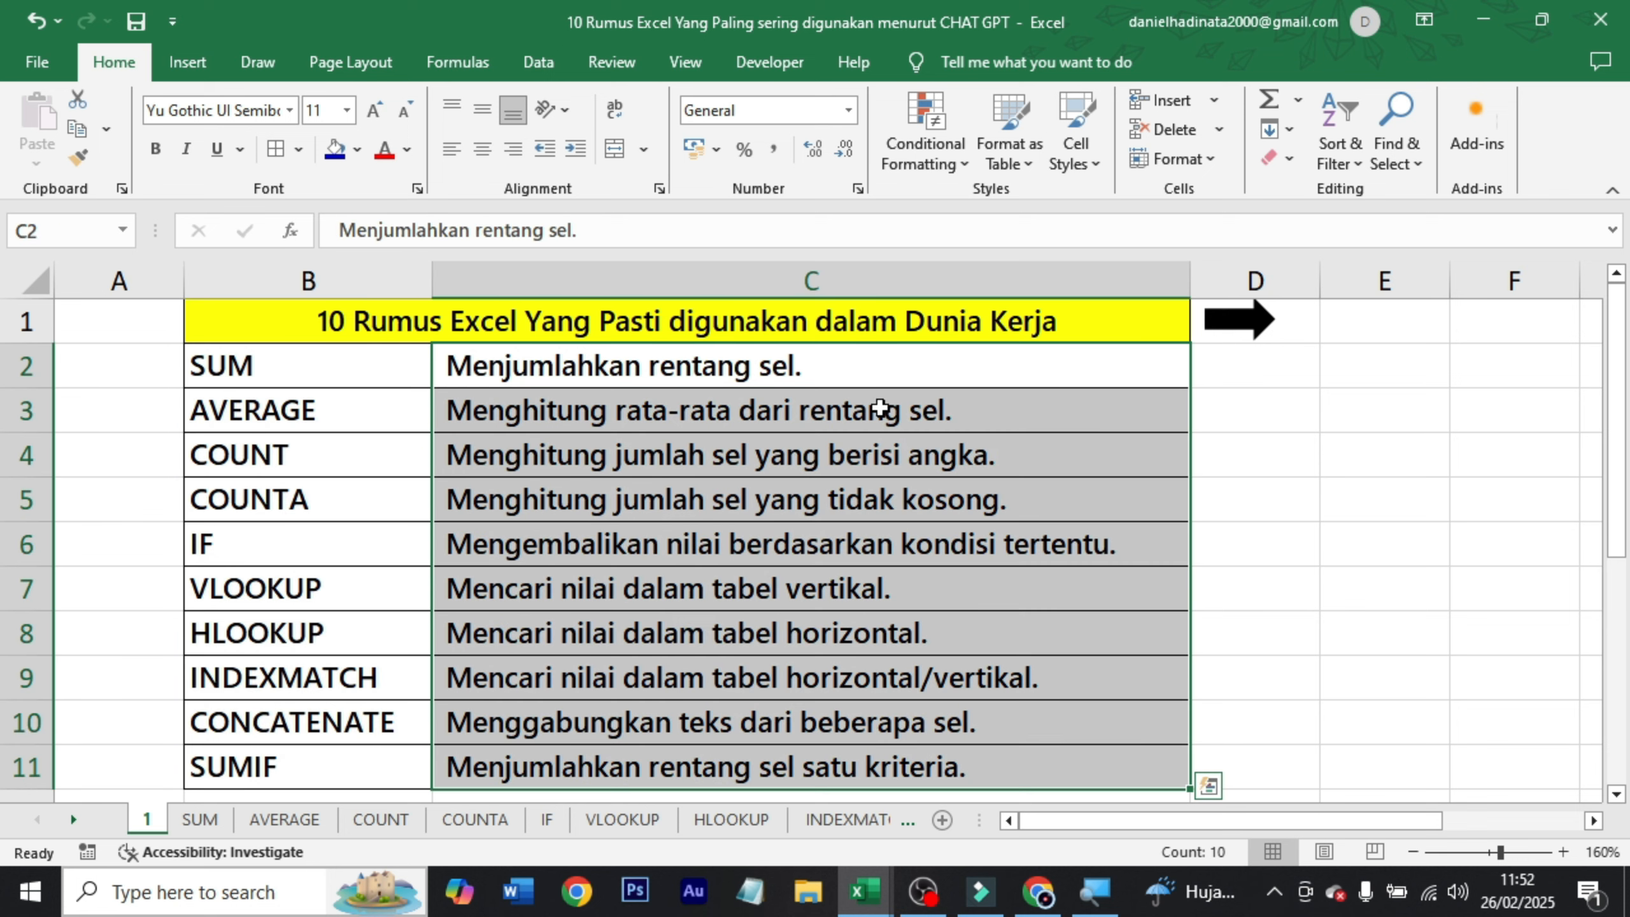
pyautogui.click(917, 355)
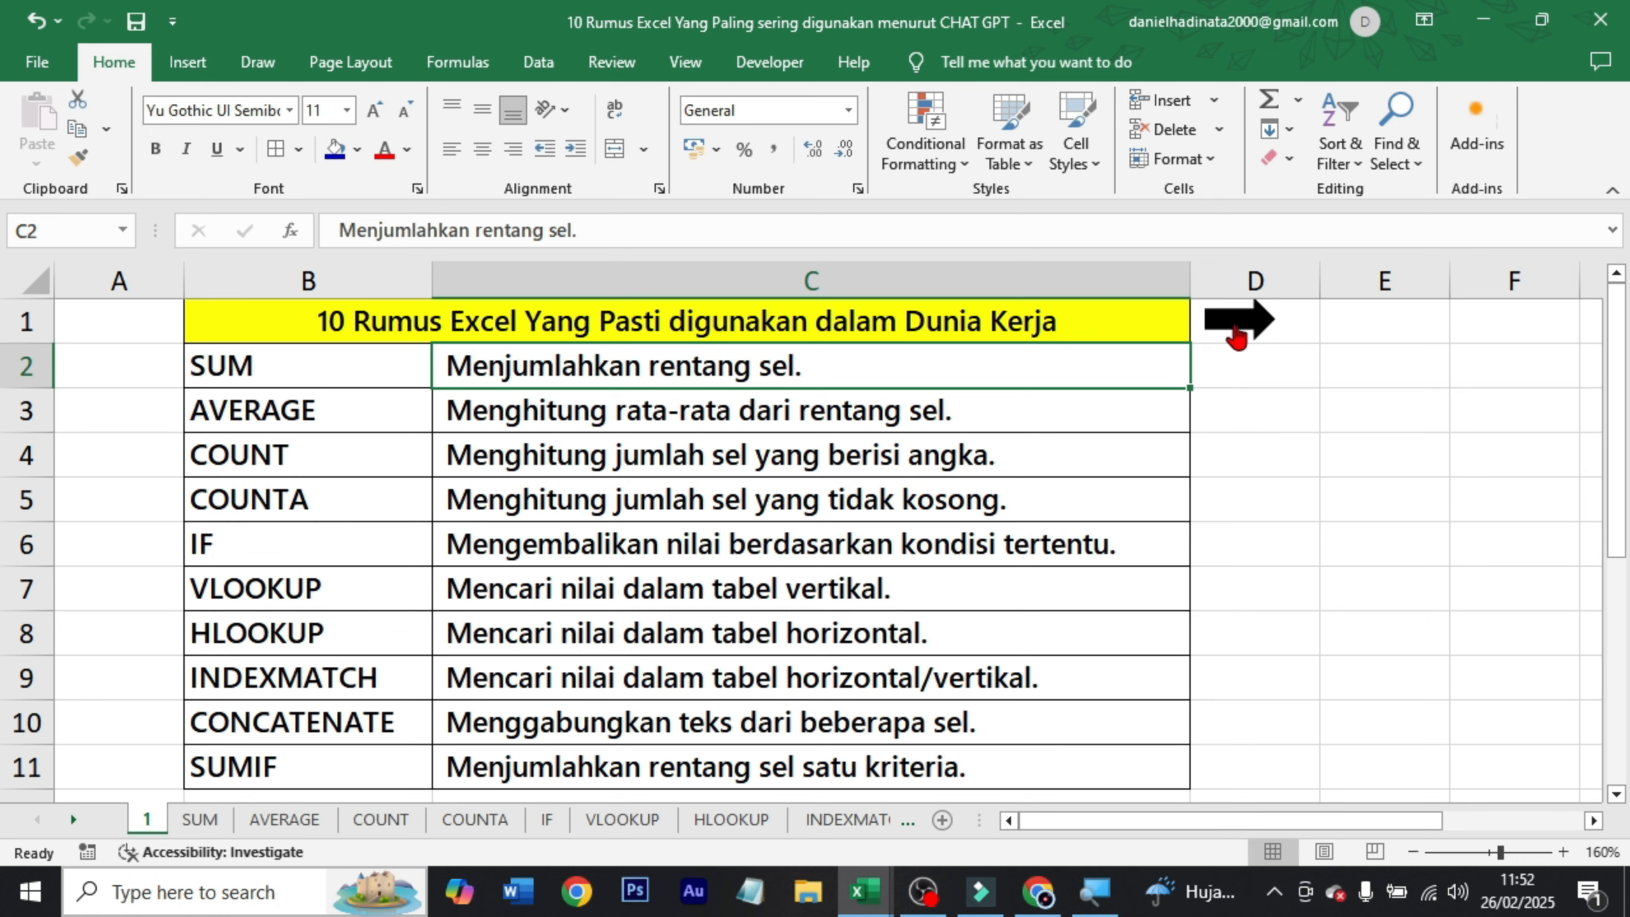
# Open the SUM sheet and look over its product names and the January to Mei figures.
pyautogui.click(1235, 319)
pyautogui.click(717, 372)
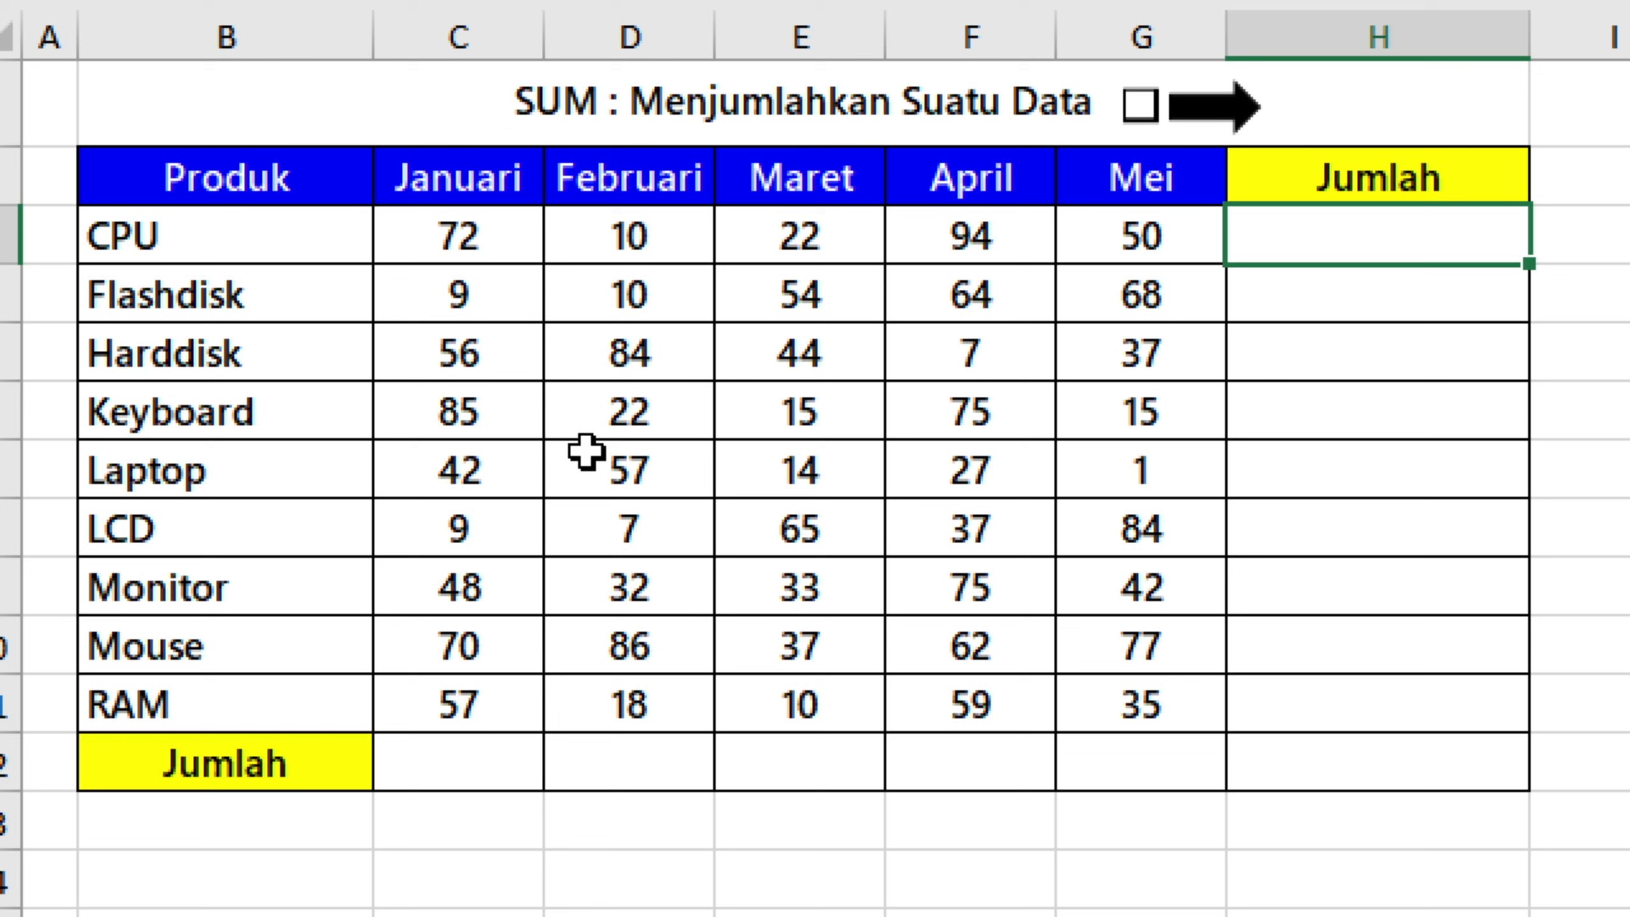
pyautogui.moveTo(146, 231); pyautogui.dragTo(219, 695)
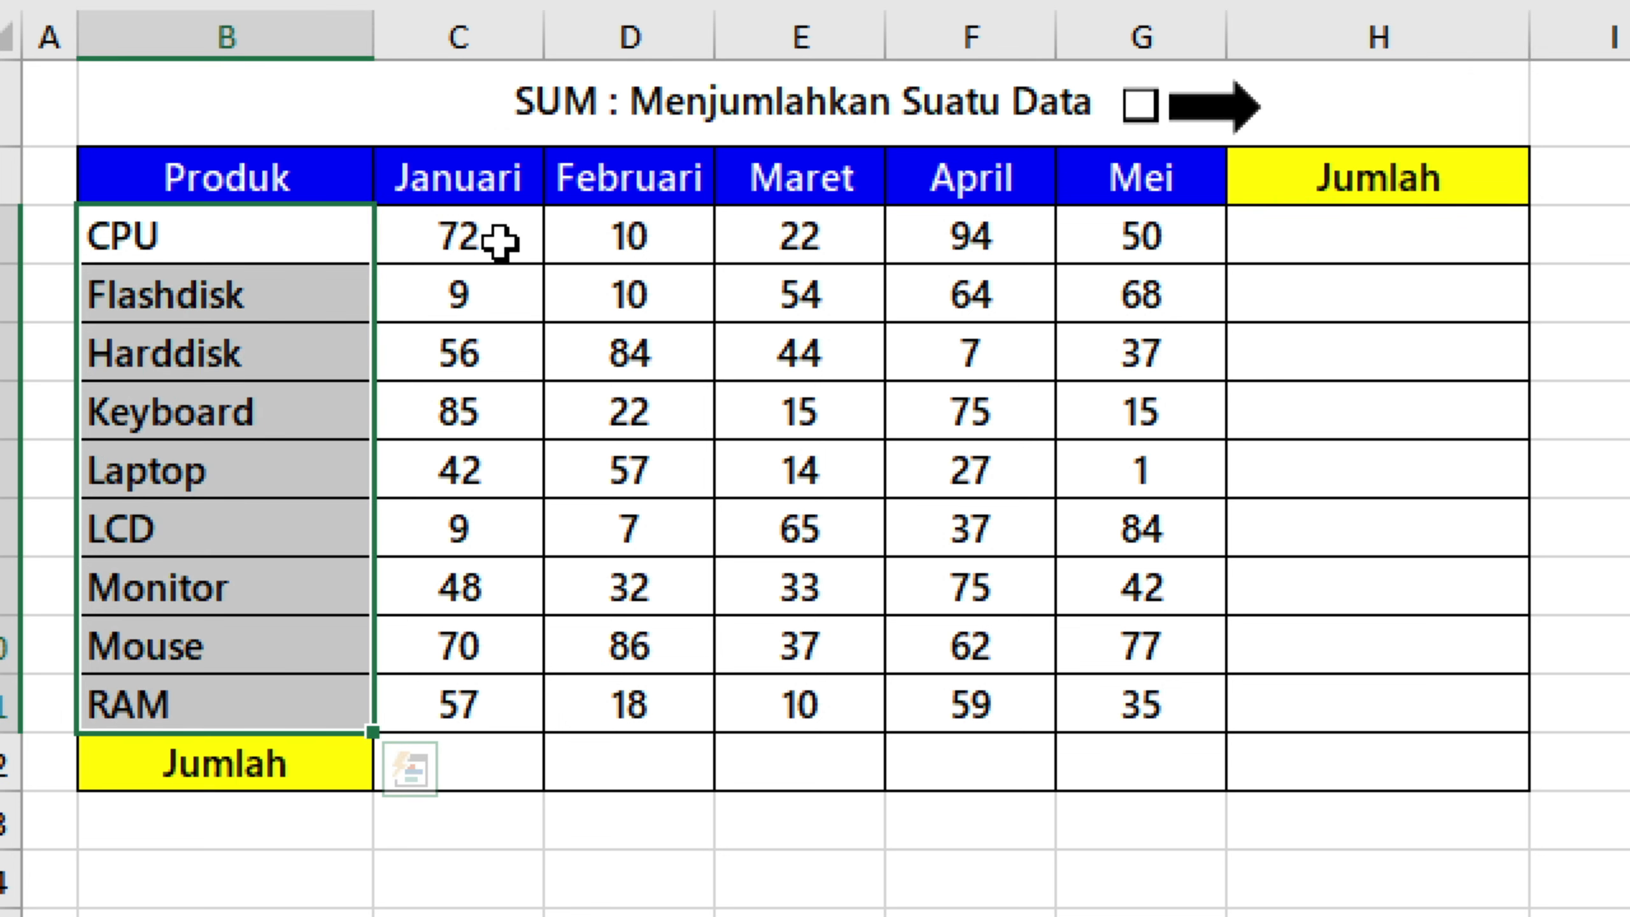
pyautogui.moveTo(488, 234); pyautogui.dragTo(1120, 700)
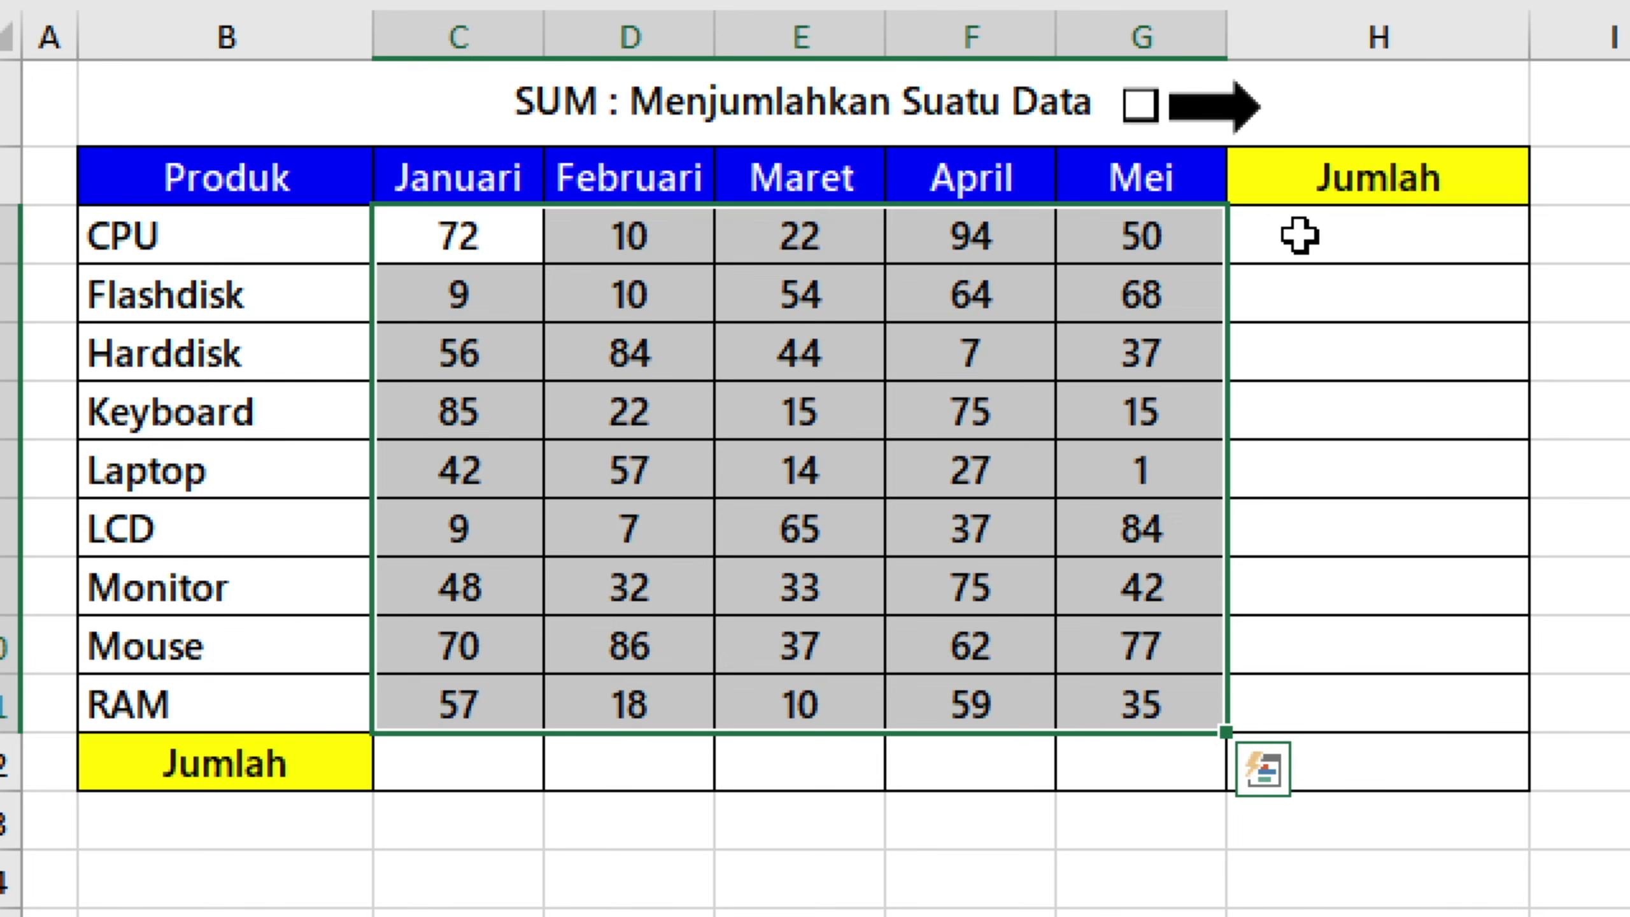
# Fill the Jumlah column H3:H12 with centred row totals, starting from =SUM(C3:G3) in H3.
pyautogui.click(1299, 236)
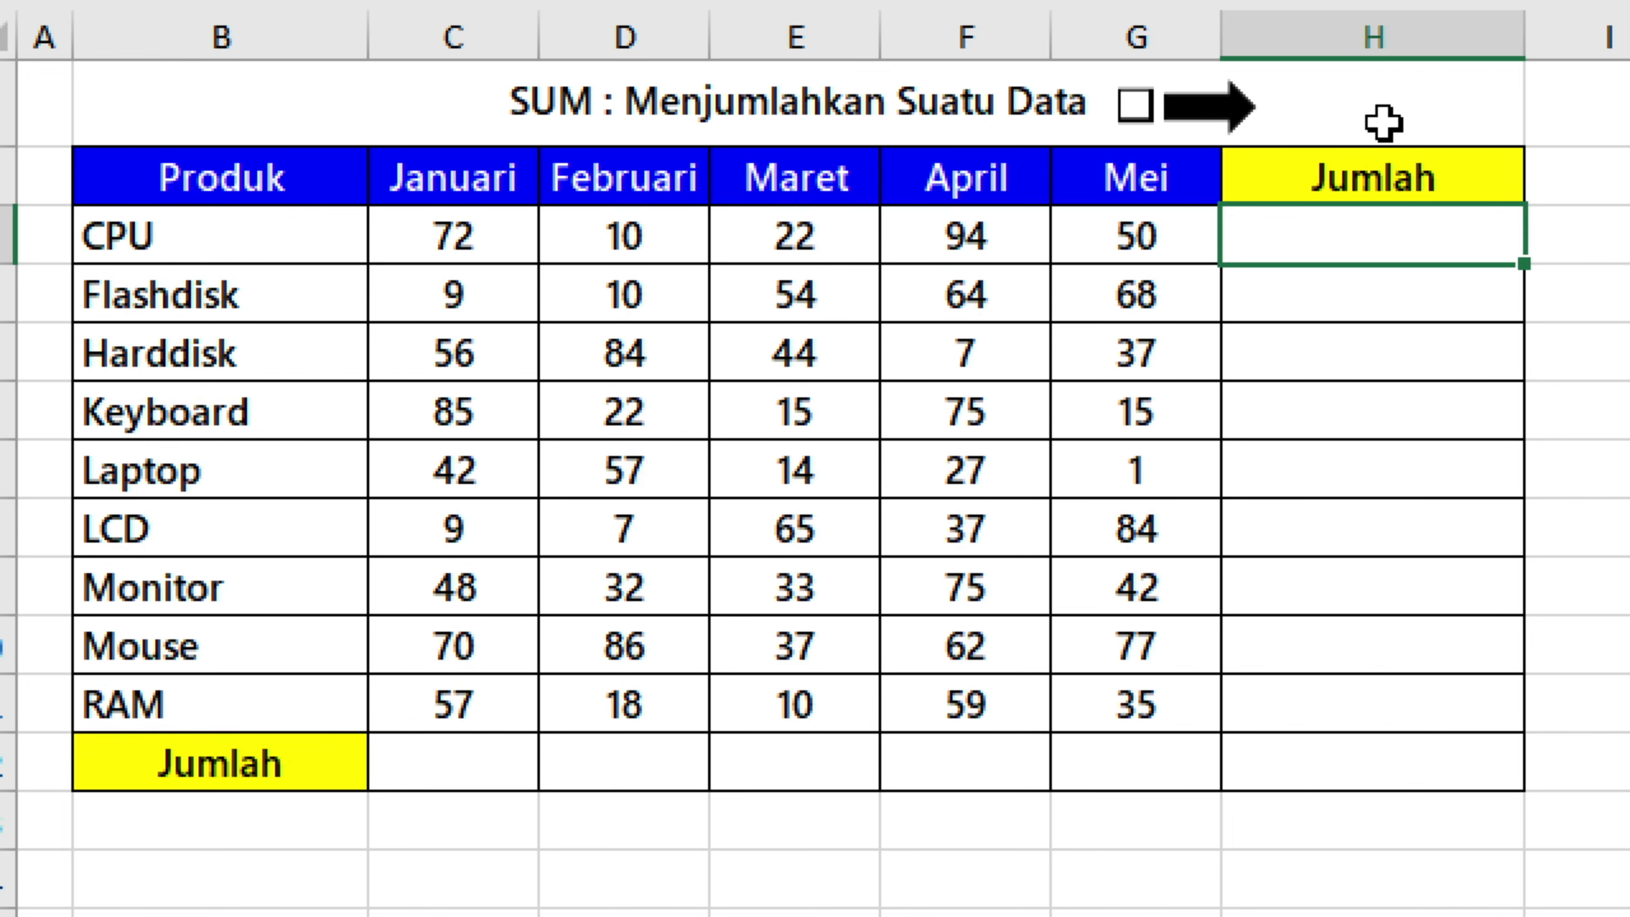
pyautogui.write('=sum')
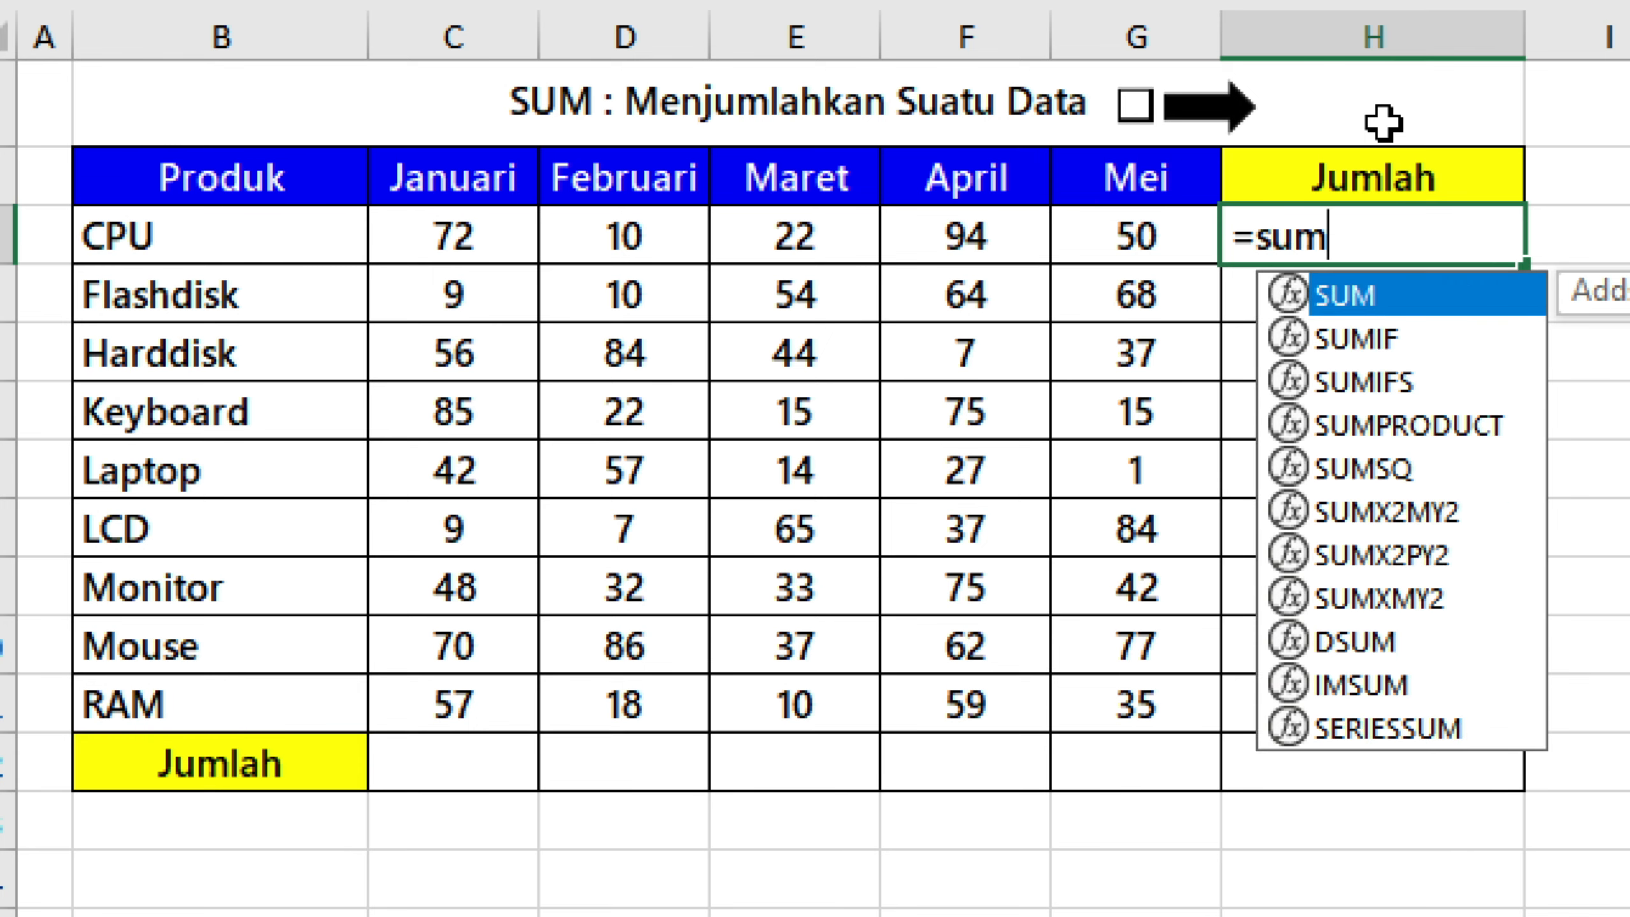
pyautogui.press('Tab')
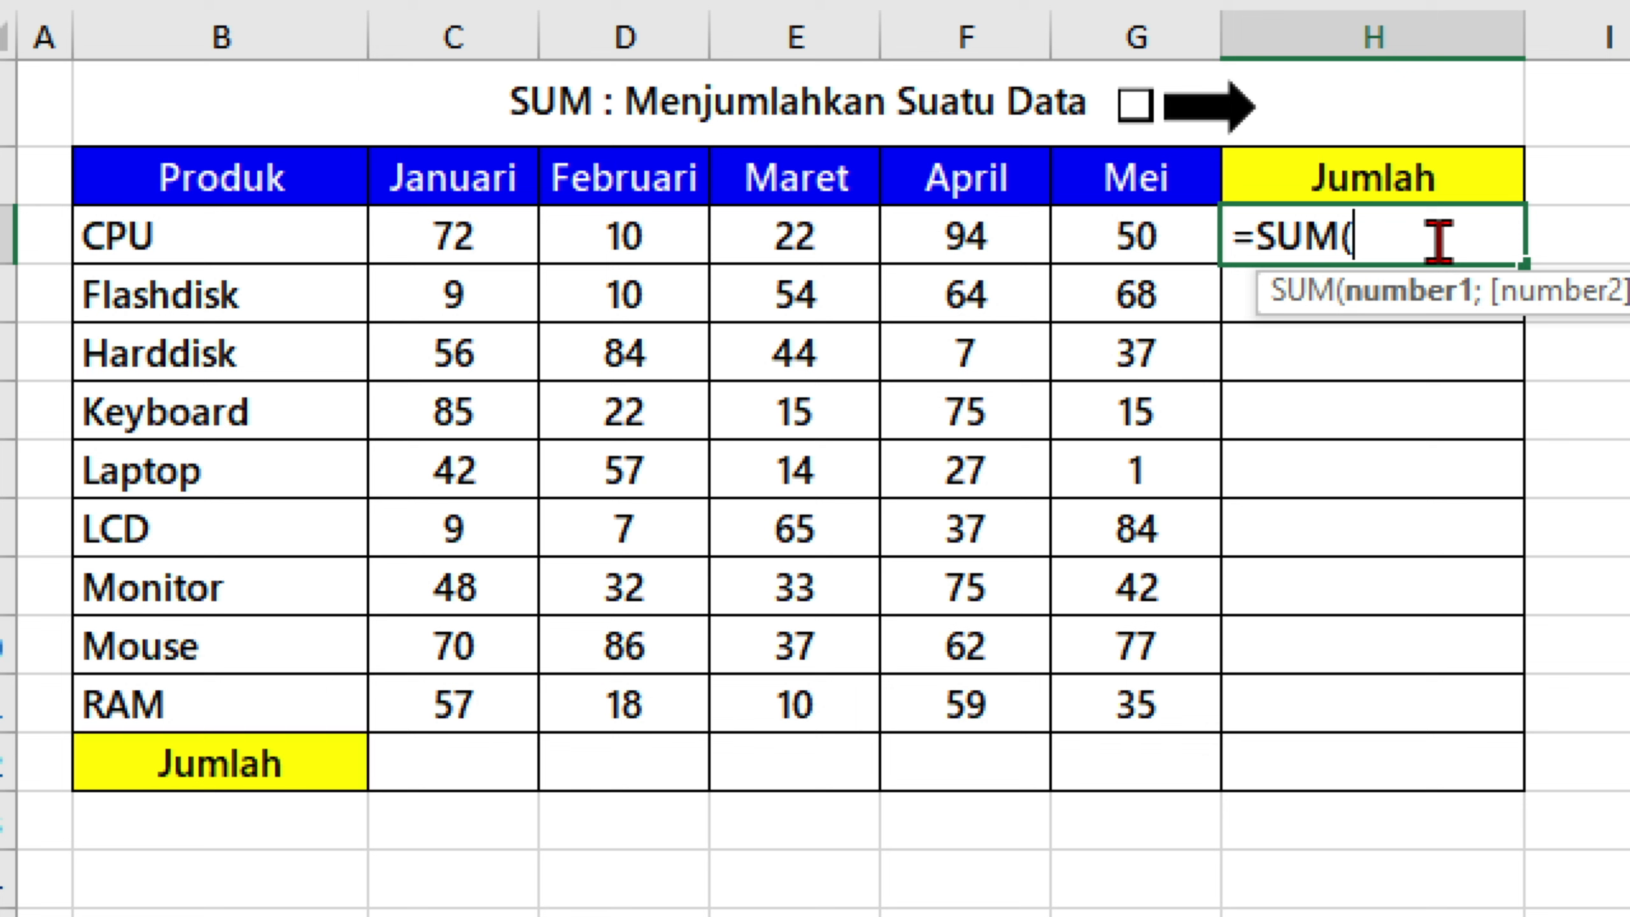
pyautogui.click(468, 239)
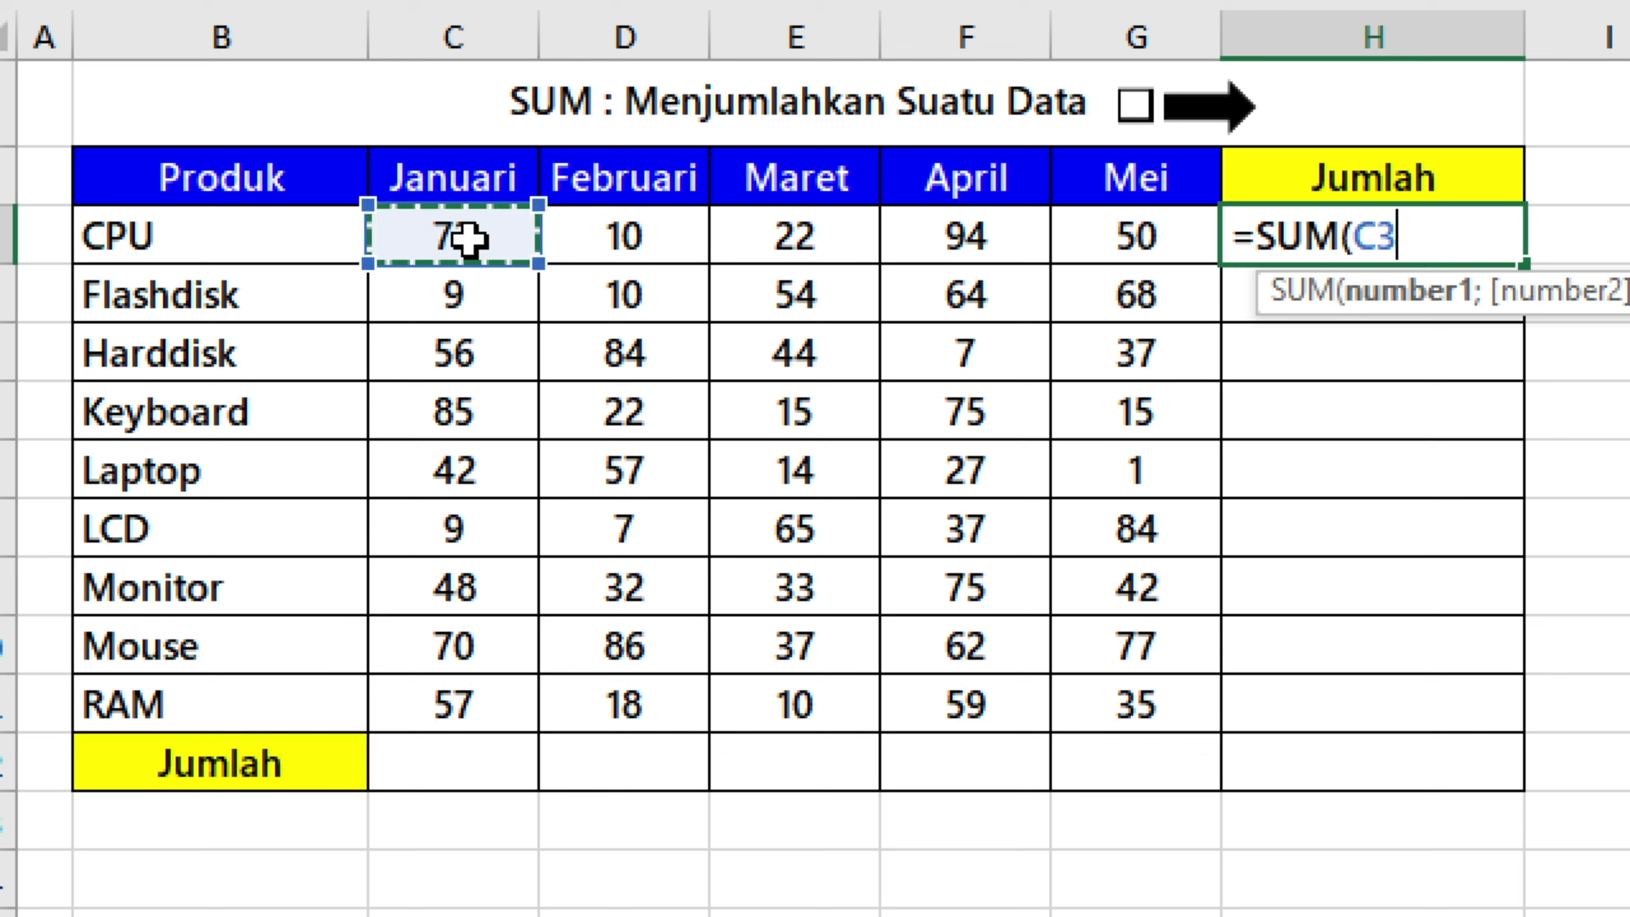
pyautogui.moveTo(468, 239); pyautogui.dragTo(1091, 229)
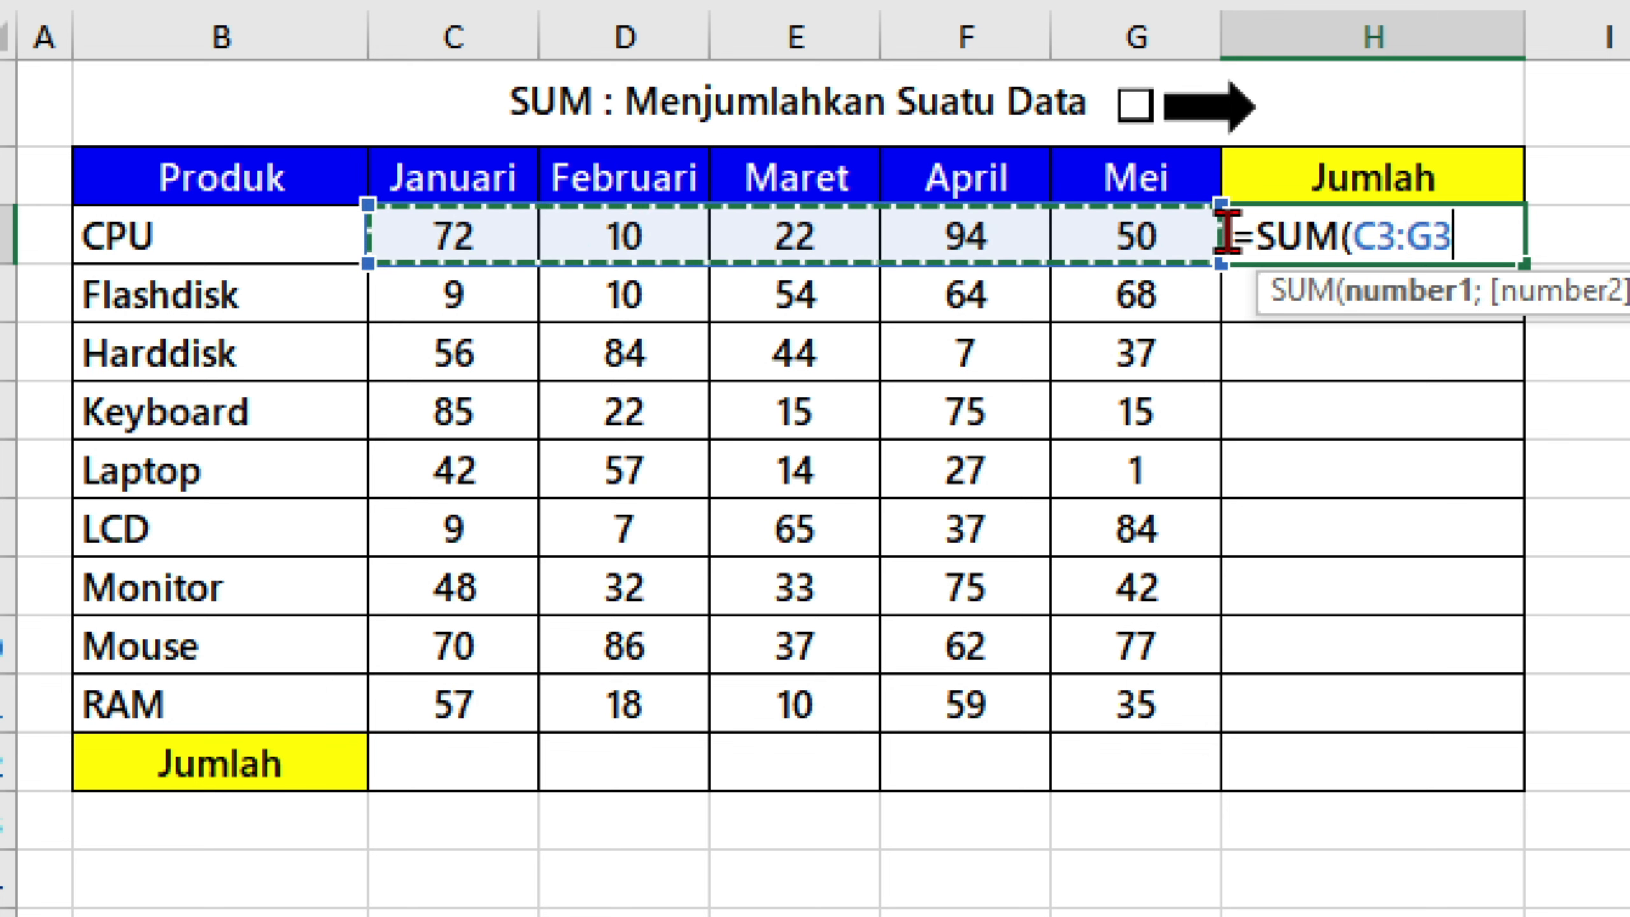
pyautogui.write(')')
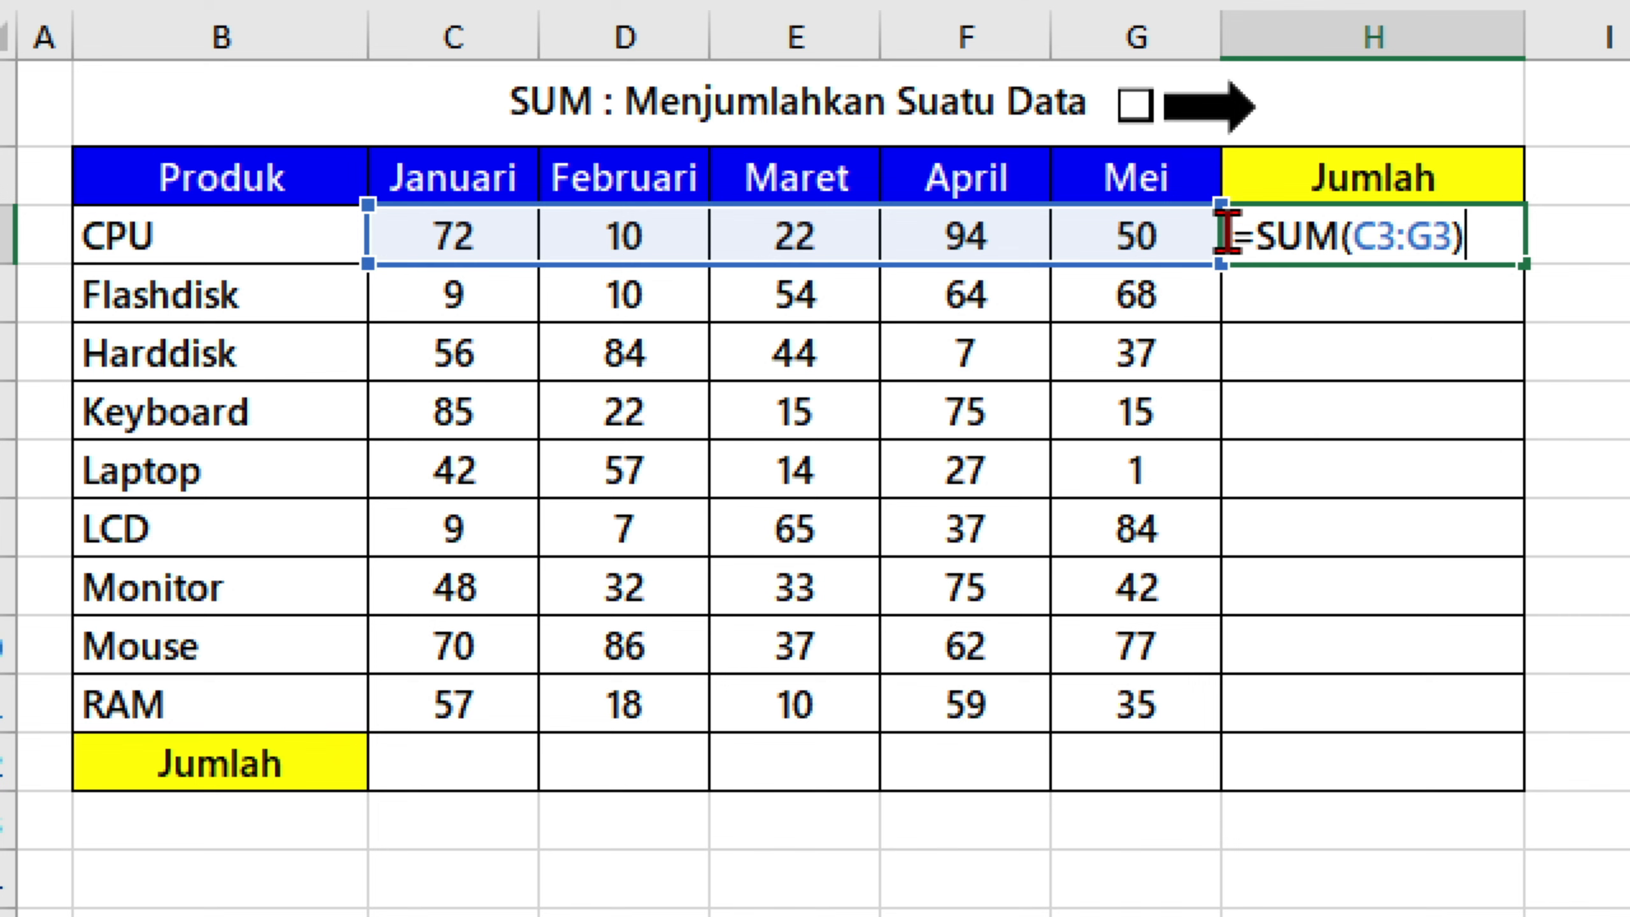
pyautogui.hotkey('ctrl', 'Return')
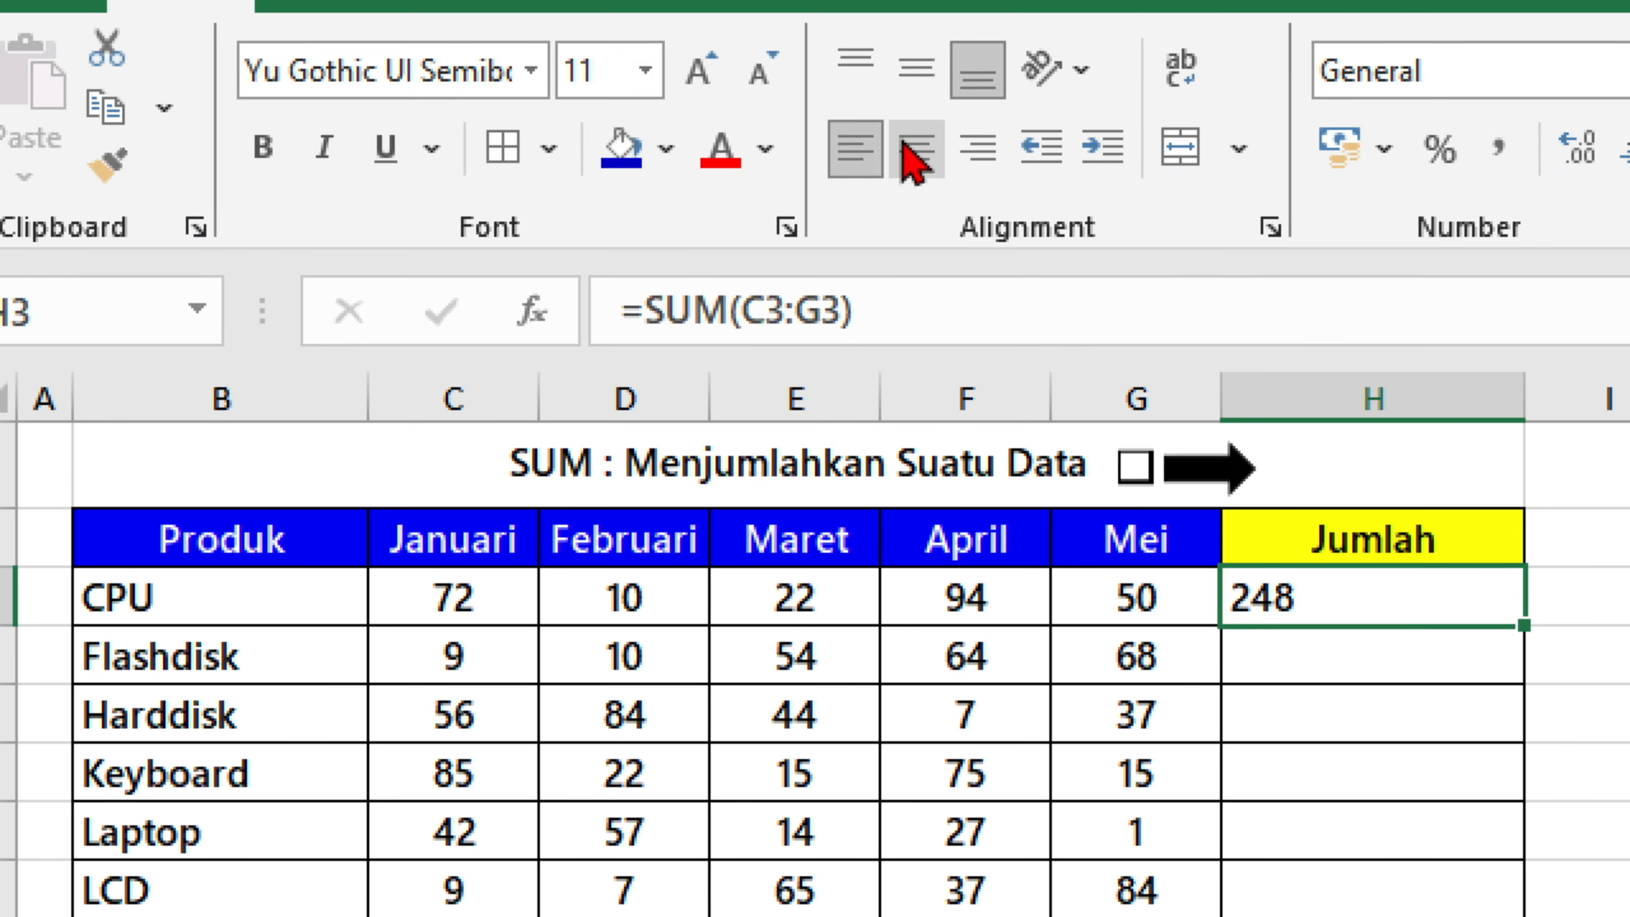
pyautogui.click(916, 148)
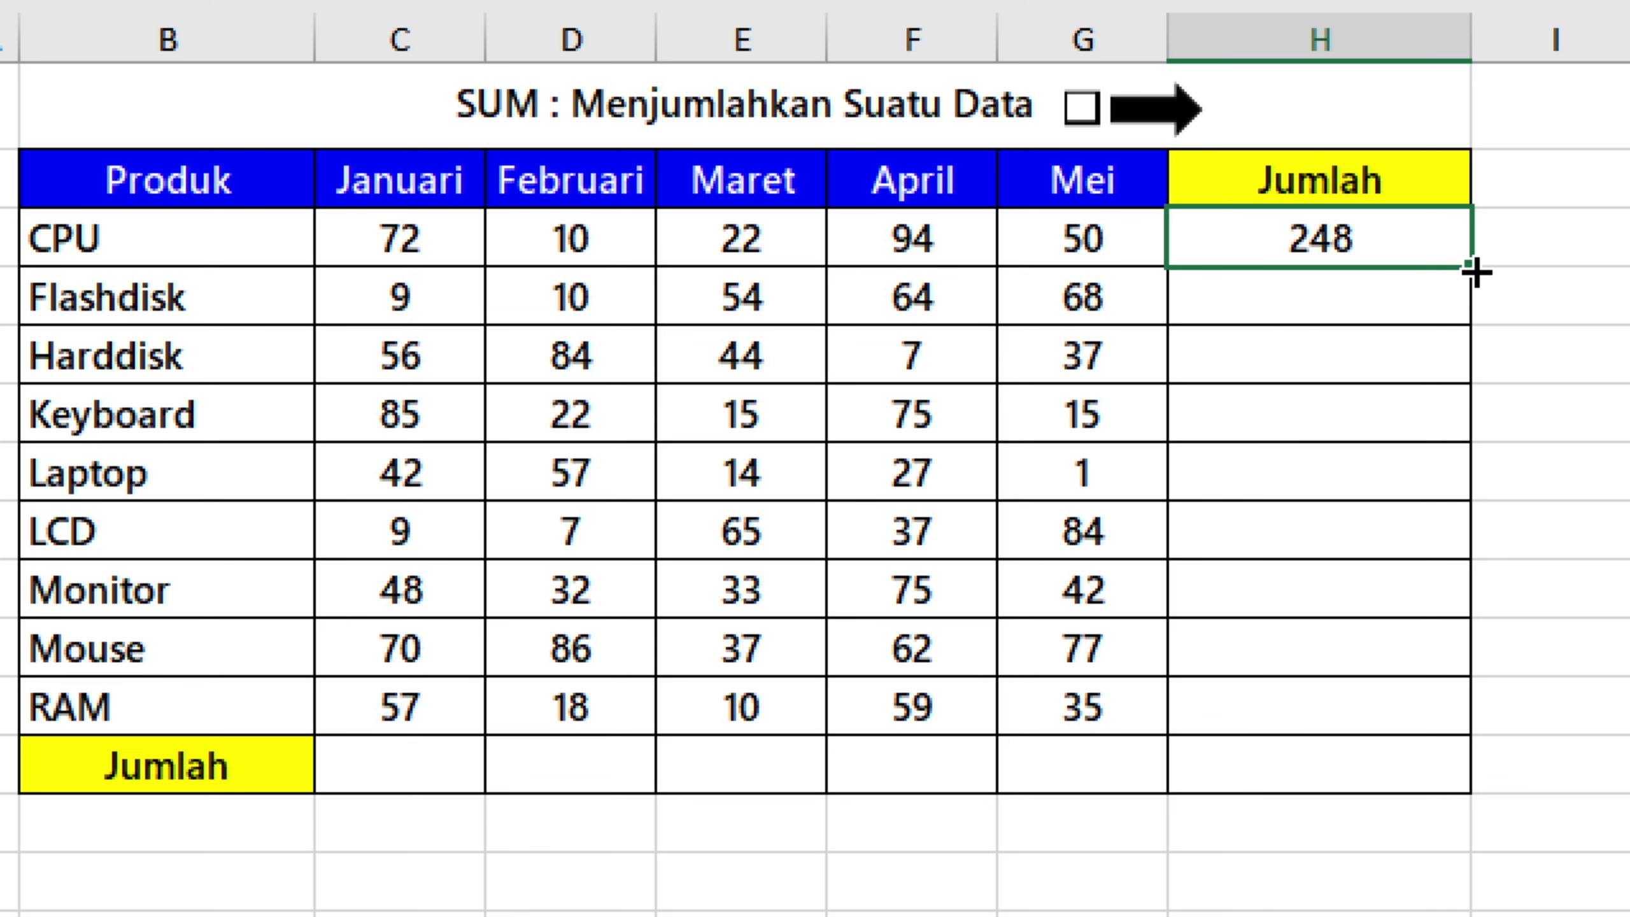
pyautogui.doubleClick(1474, 270)
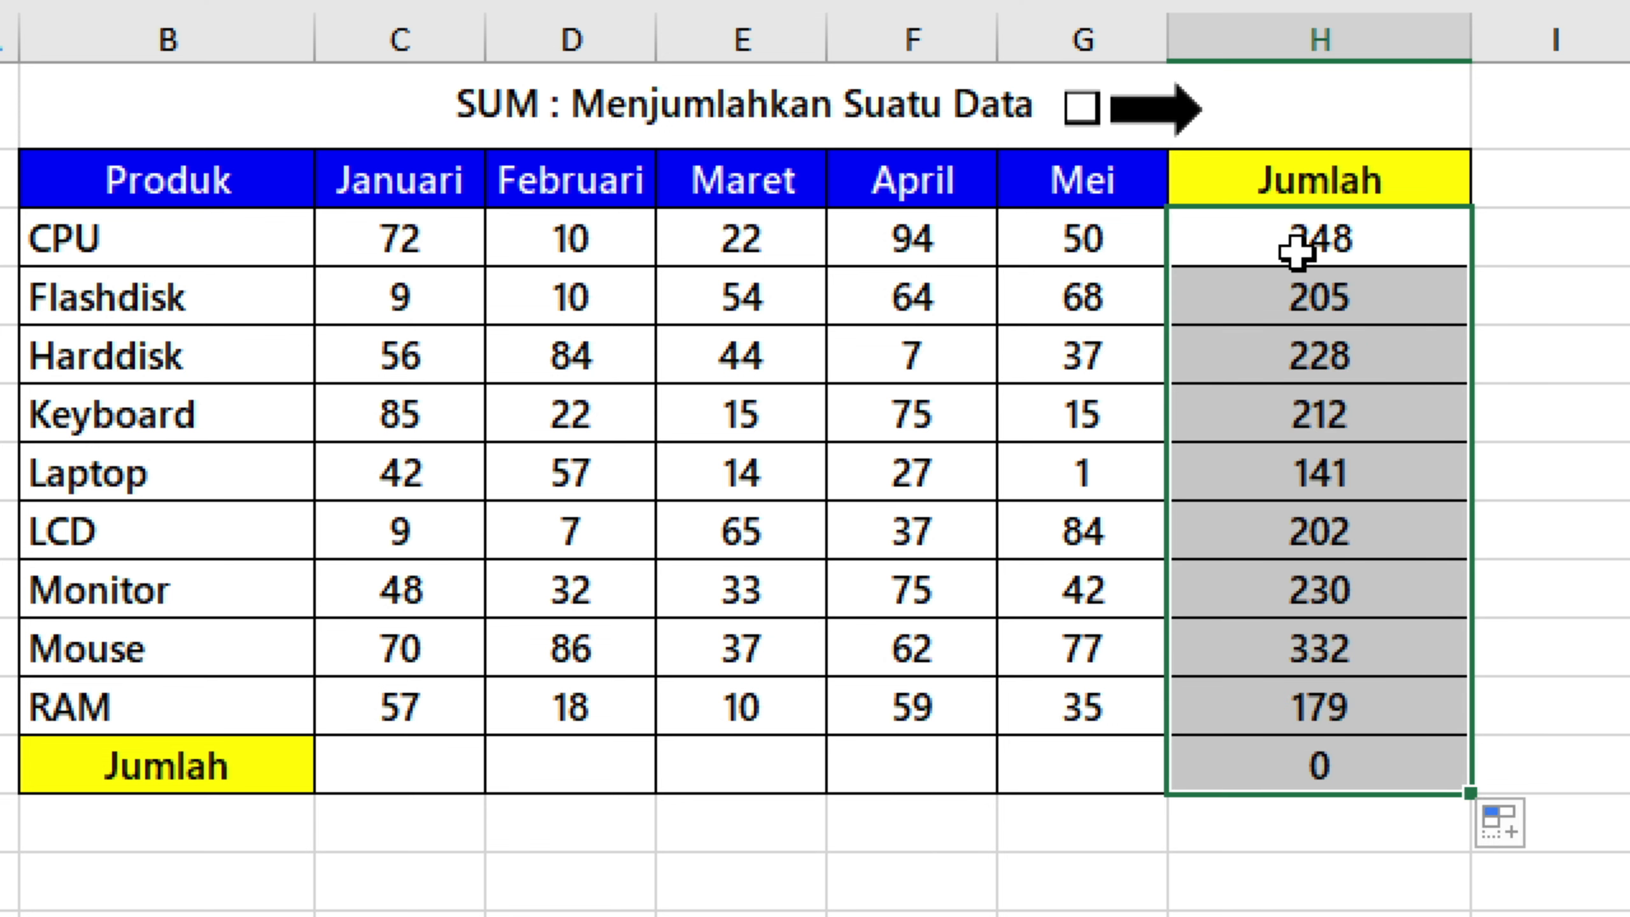
# Fill the Jumlah row C12:H12 with column totals starting from =SUM(C3:C11) in C12, and tick the checkbox beside the sheet title.
pyautogui.click(389, 758)
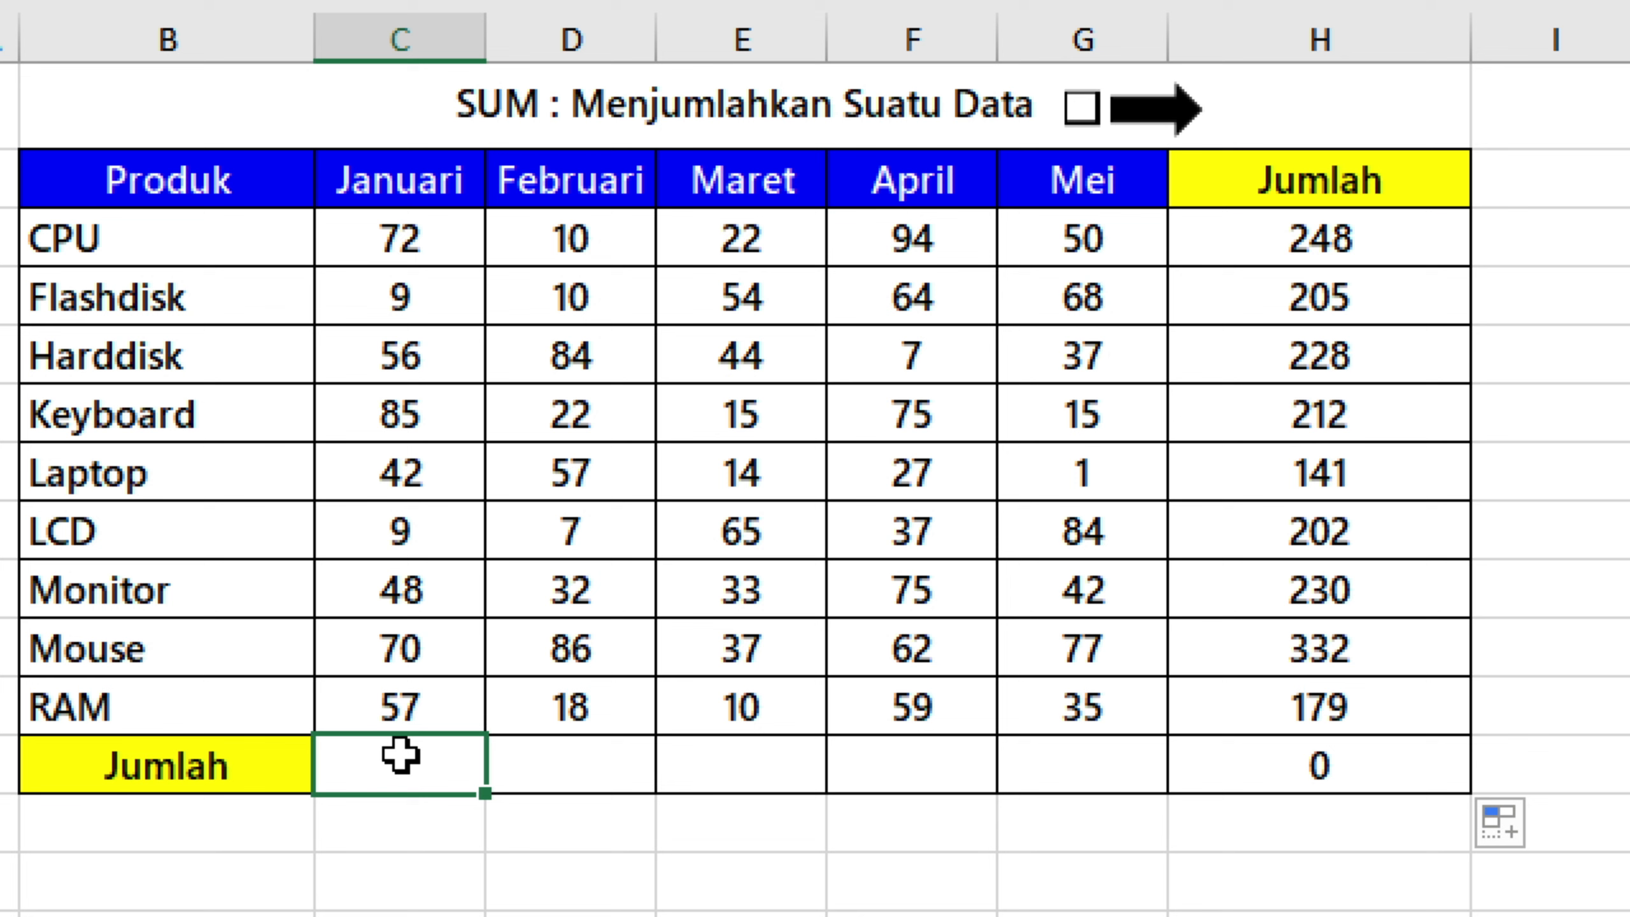
pyautogui.doubleClick(401, 757)
pyautogui.write('=sum')
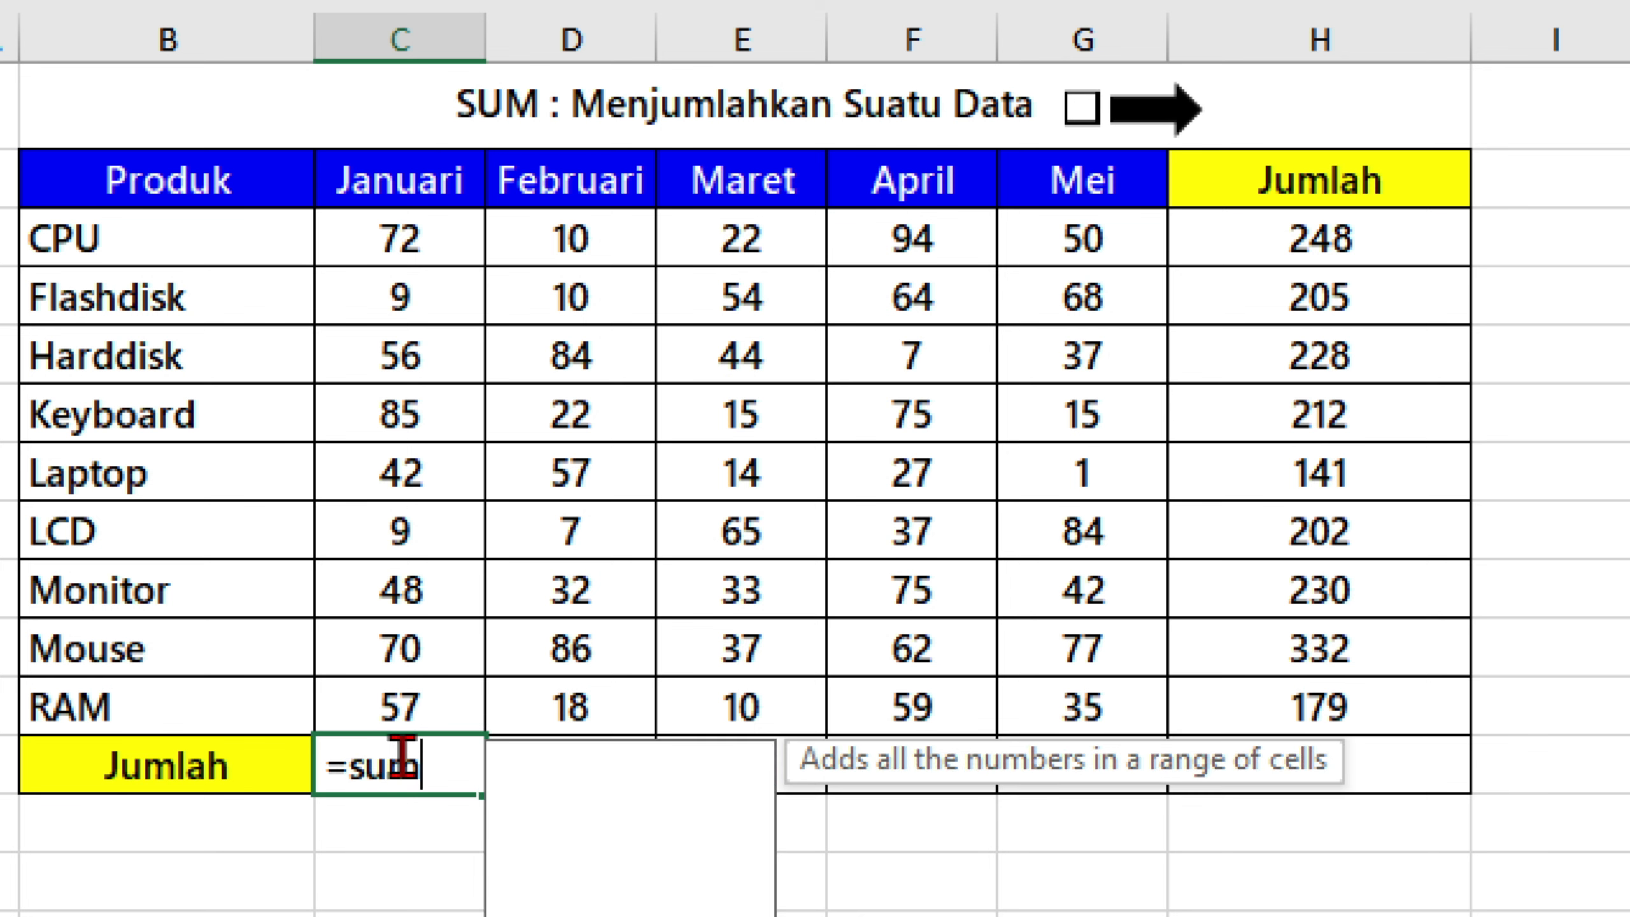
pyautogui.press('Tab')
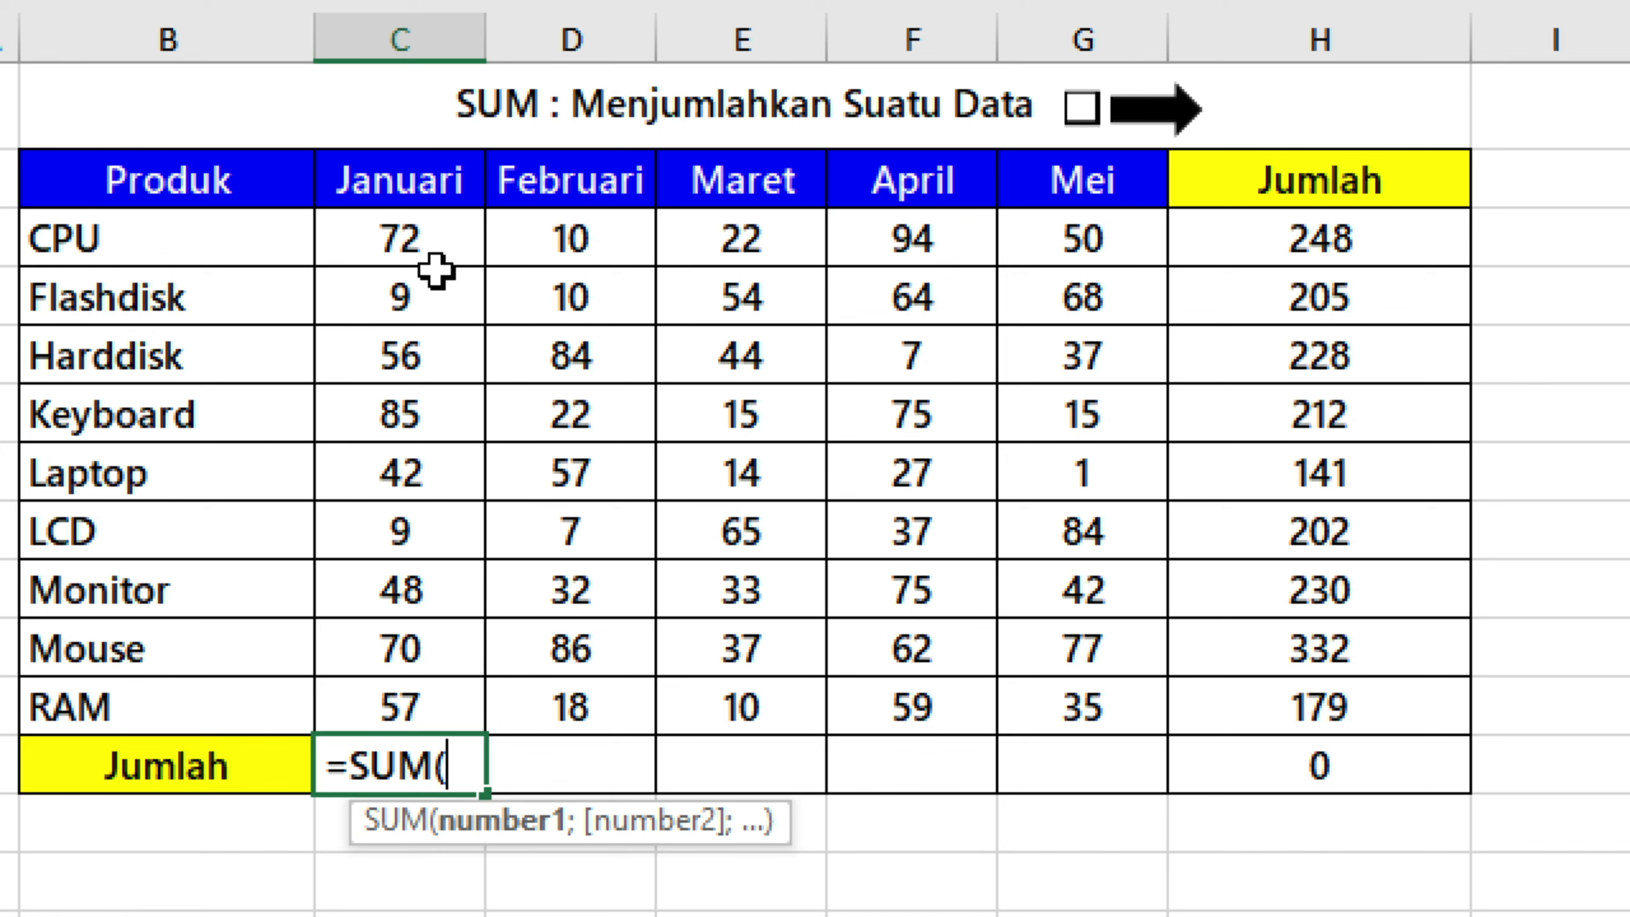
pyautogui.moveTo(452, 247); pyautogui.dragTo(410, 703)
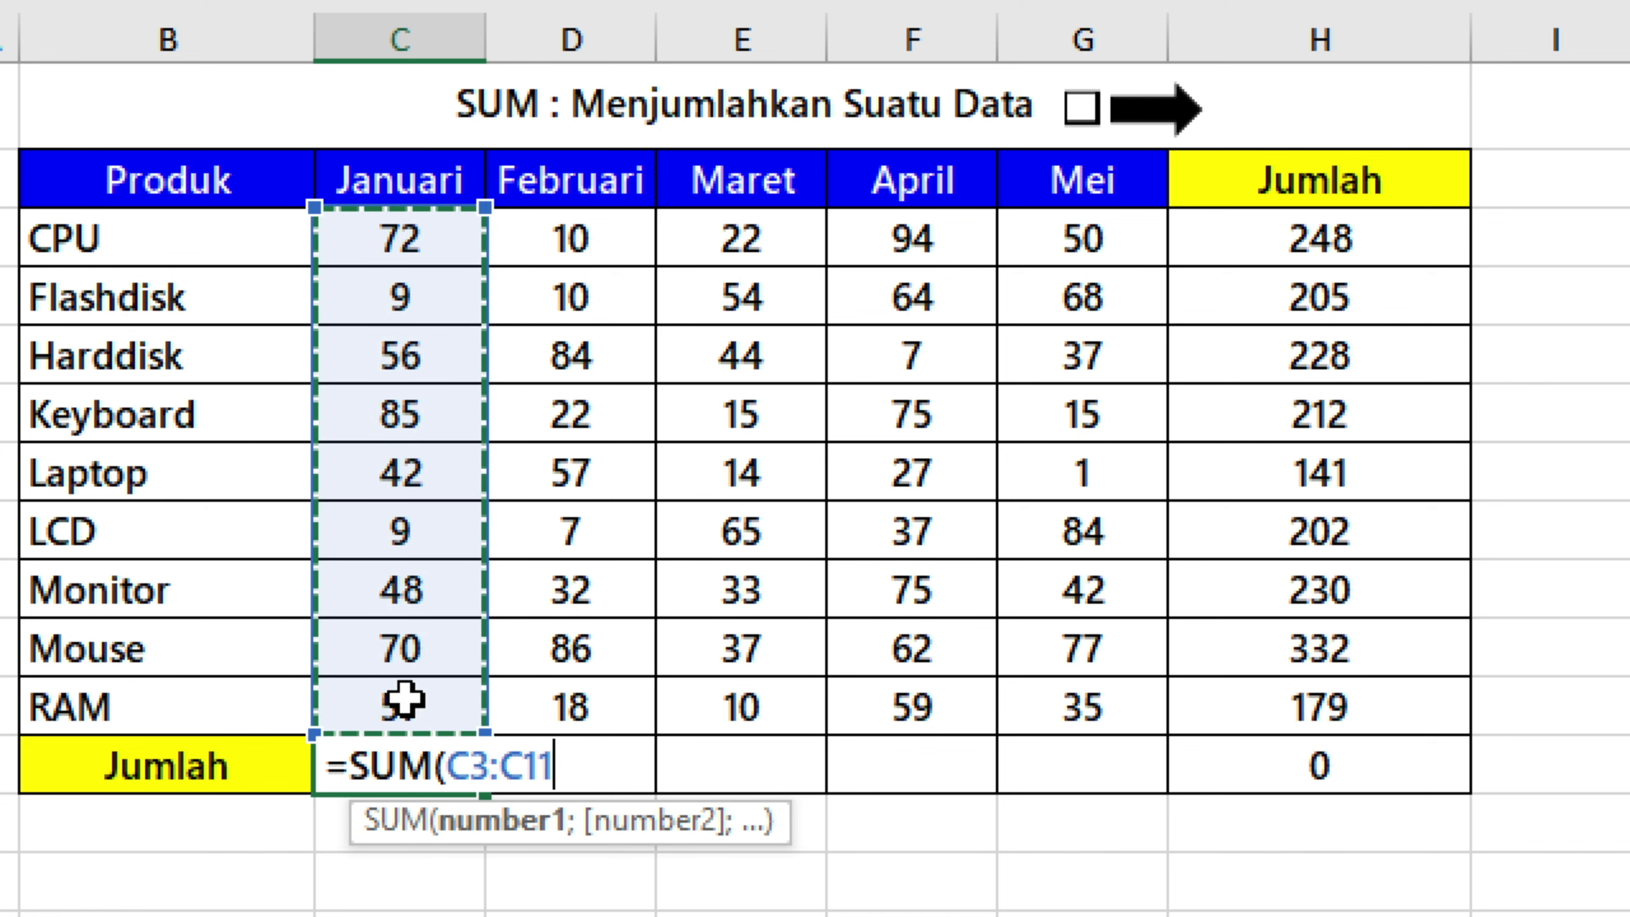
pyautogui.write(')')
pyautogui.hotkey('ctrl', 'Return')
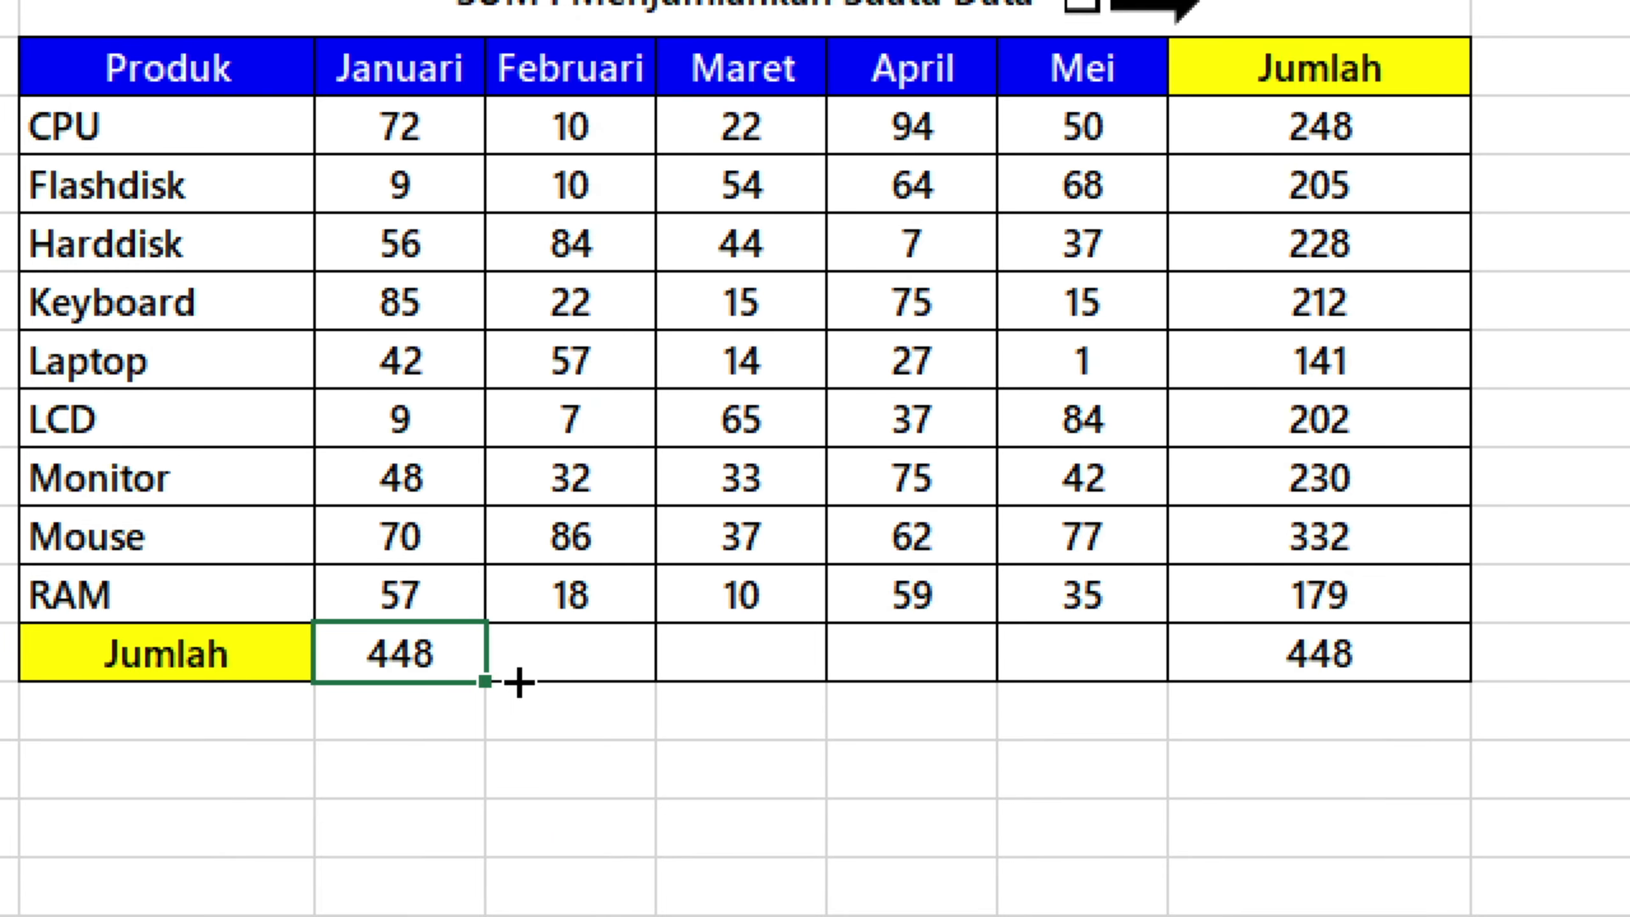
pyautogui.moveTo(518, 683); pyautogui.dragTo(1431, 697)
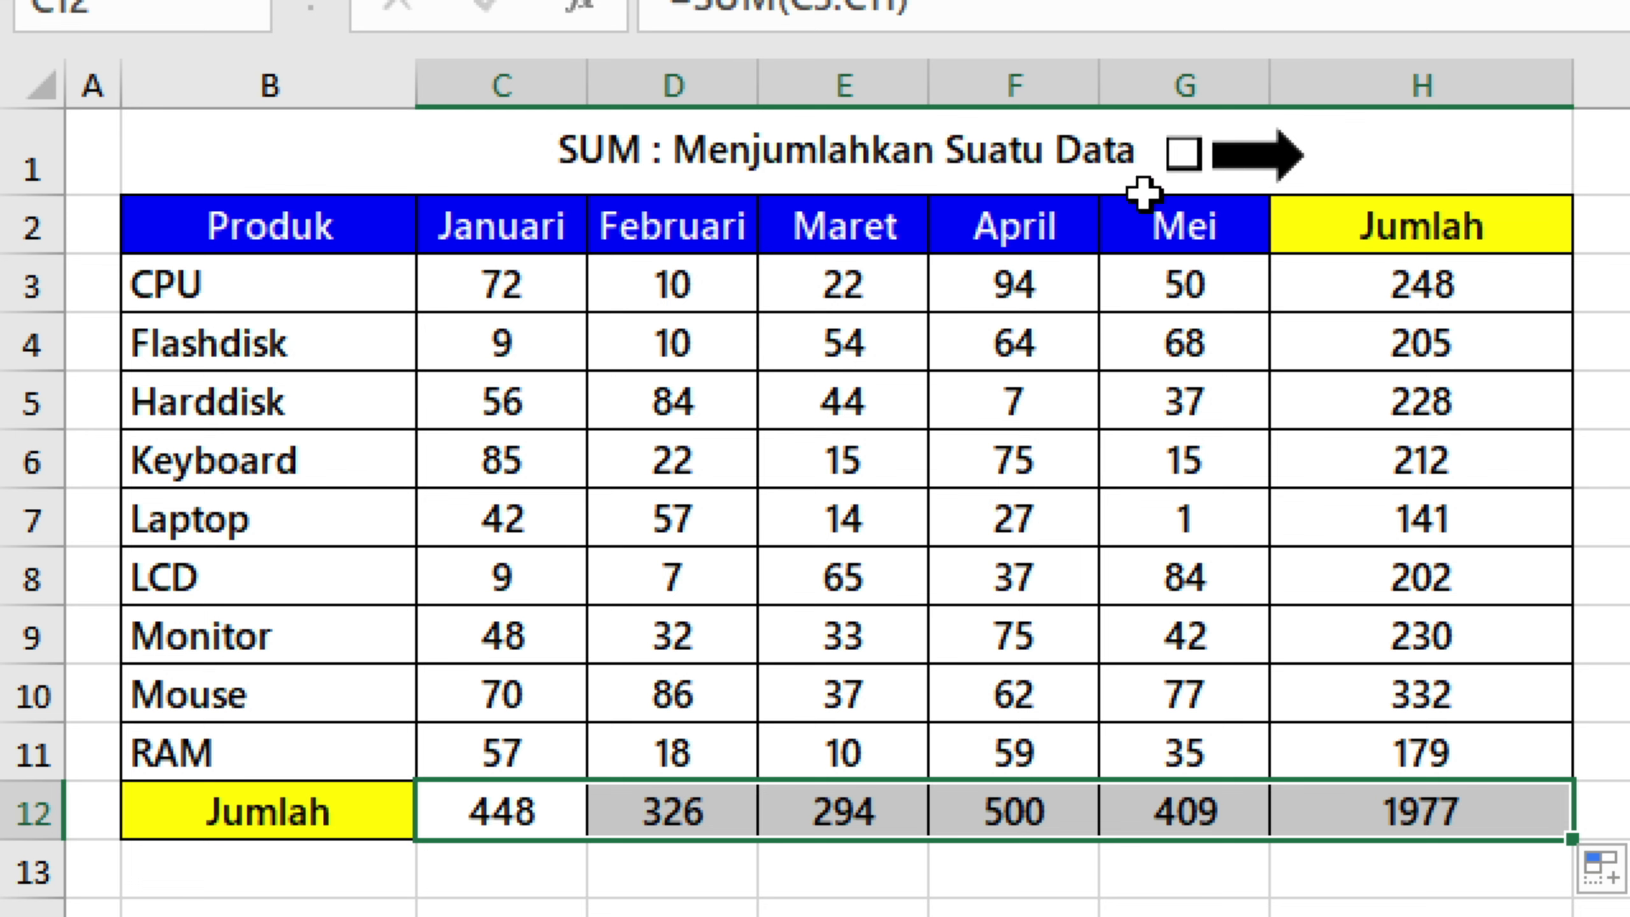
# Open the AVERAGE sheet and look over its title, product names and January to Mei figures.
pyautogui.click(1329, 272)
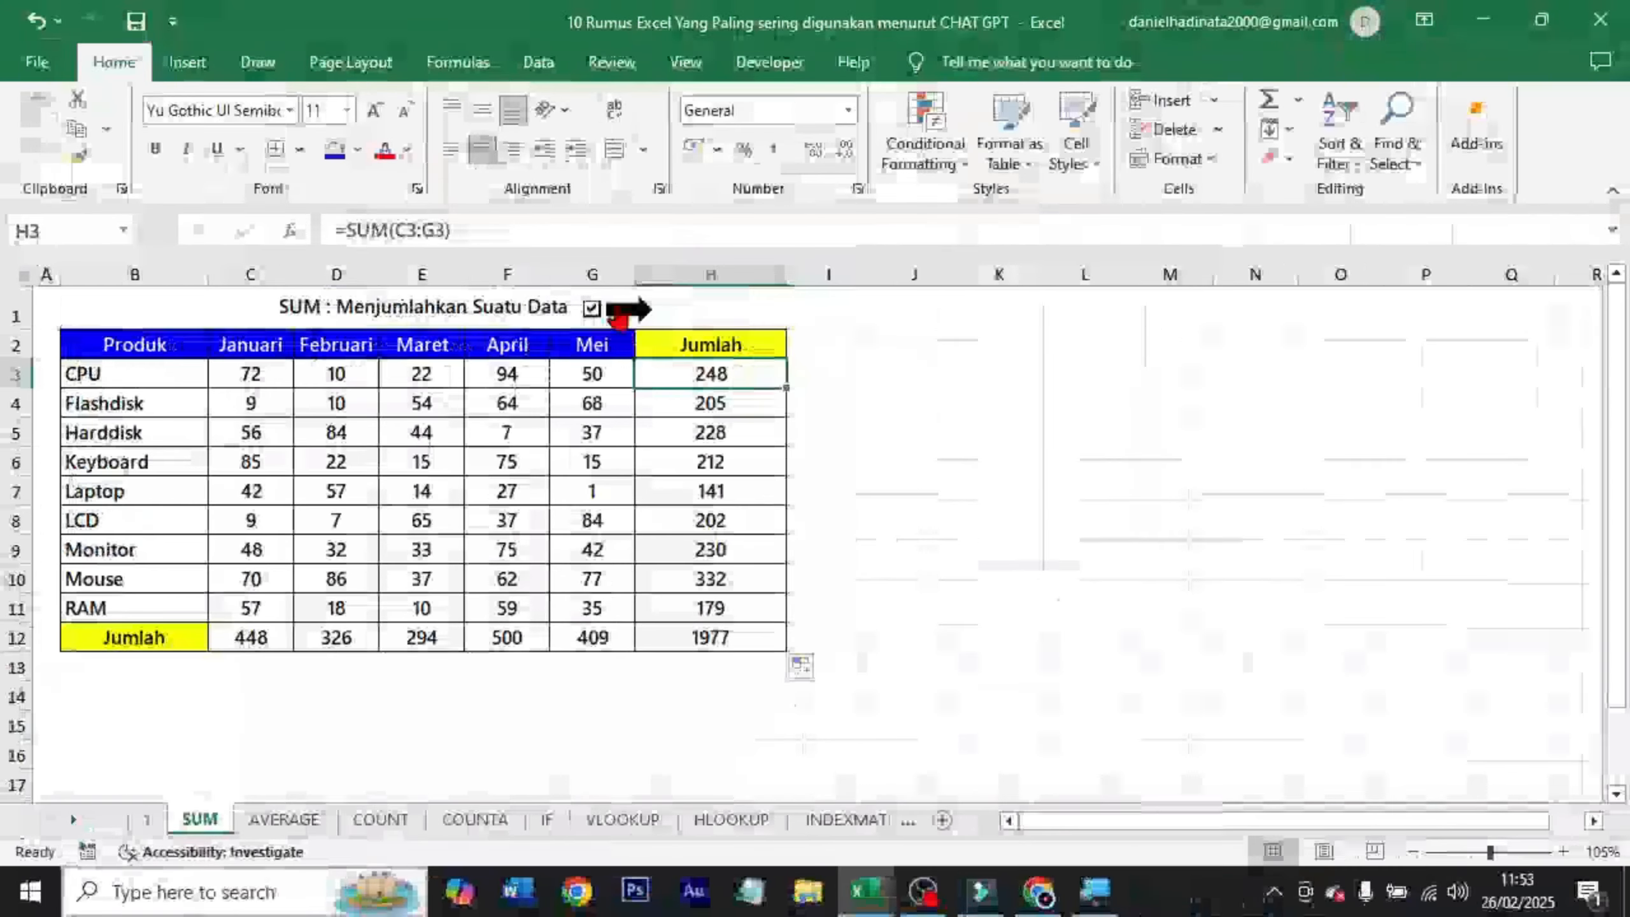
pyautogui.click(1235, 165)
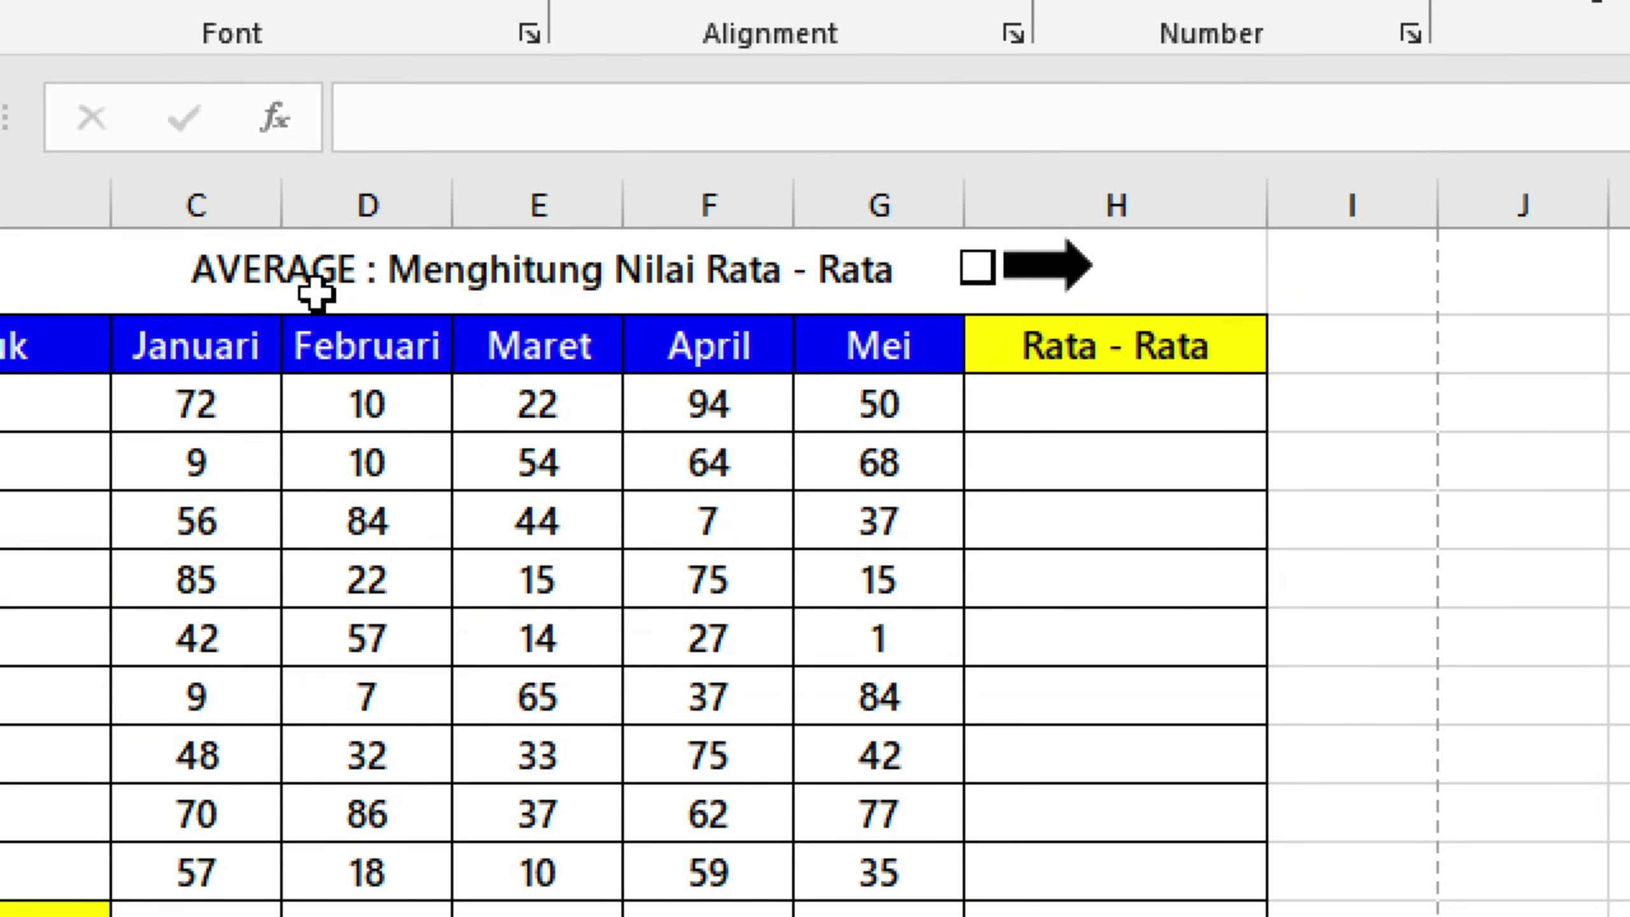
pyautogui.click(315, 305)
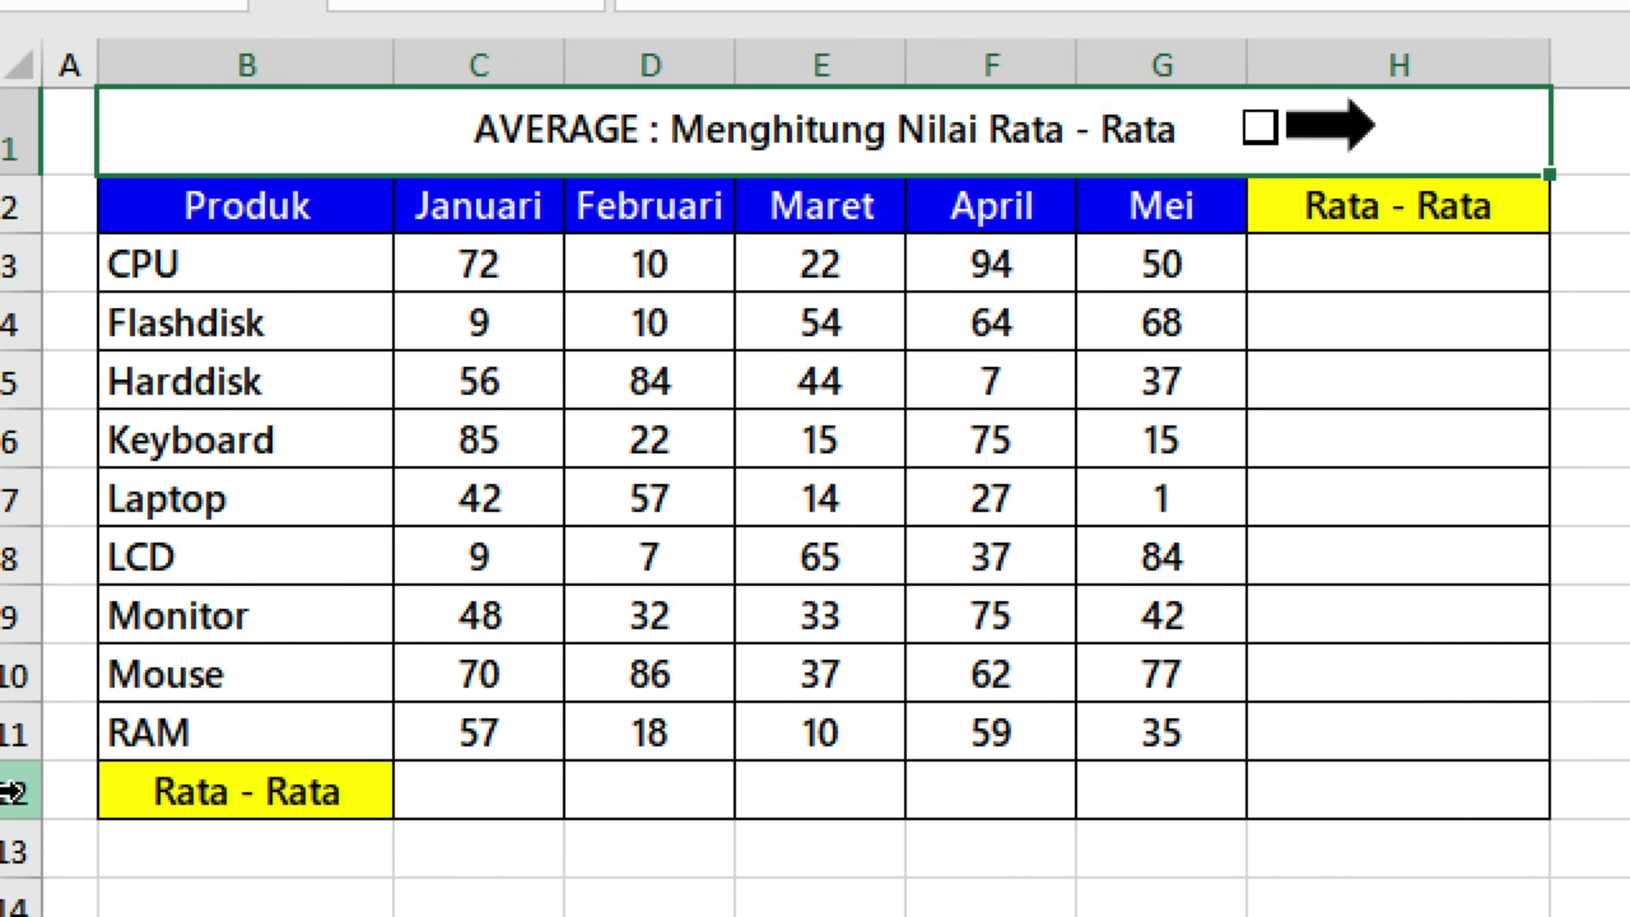
pyautogui.moveTo(221, 265); pyautogui.dragTo(182, 699)
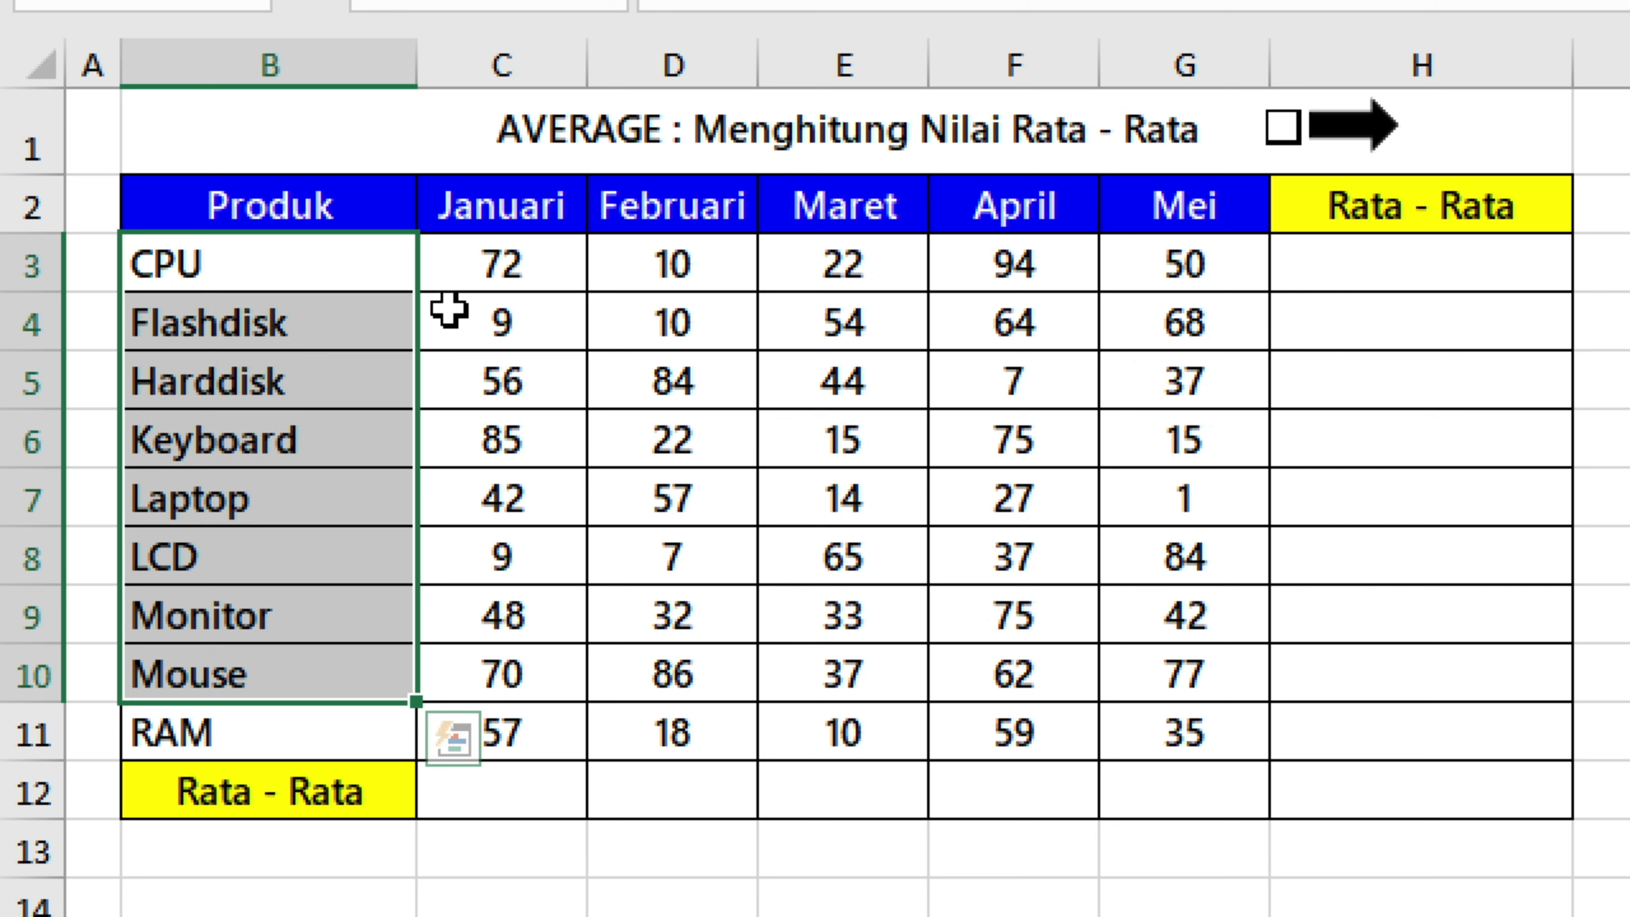
pyautogui.moveTo(512, 273); pyautogui.dragTo(1162, 729)
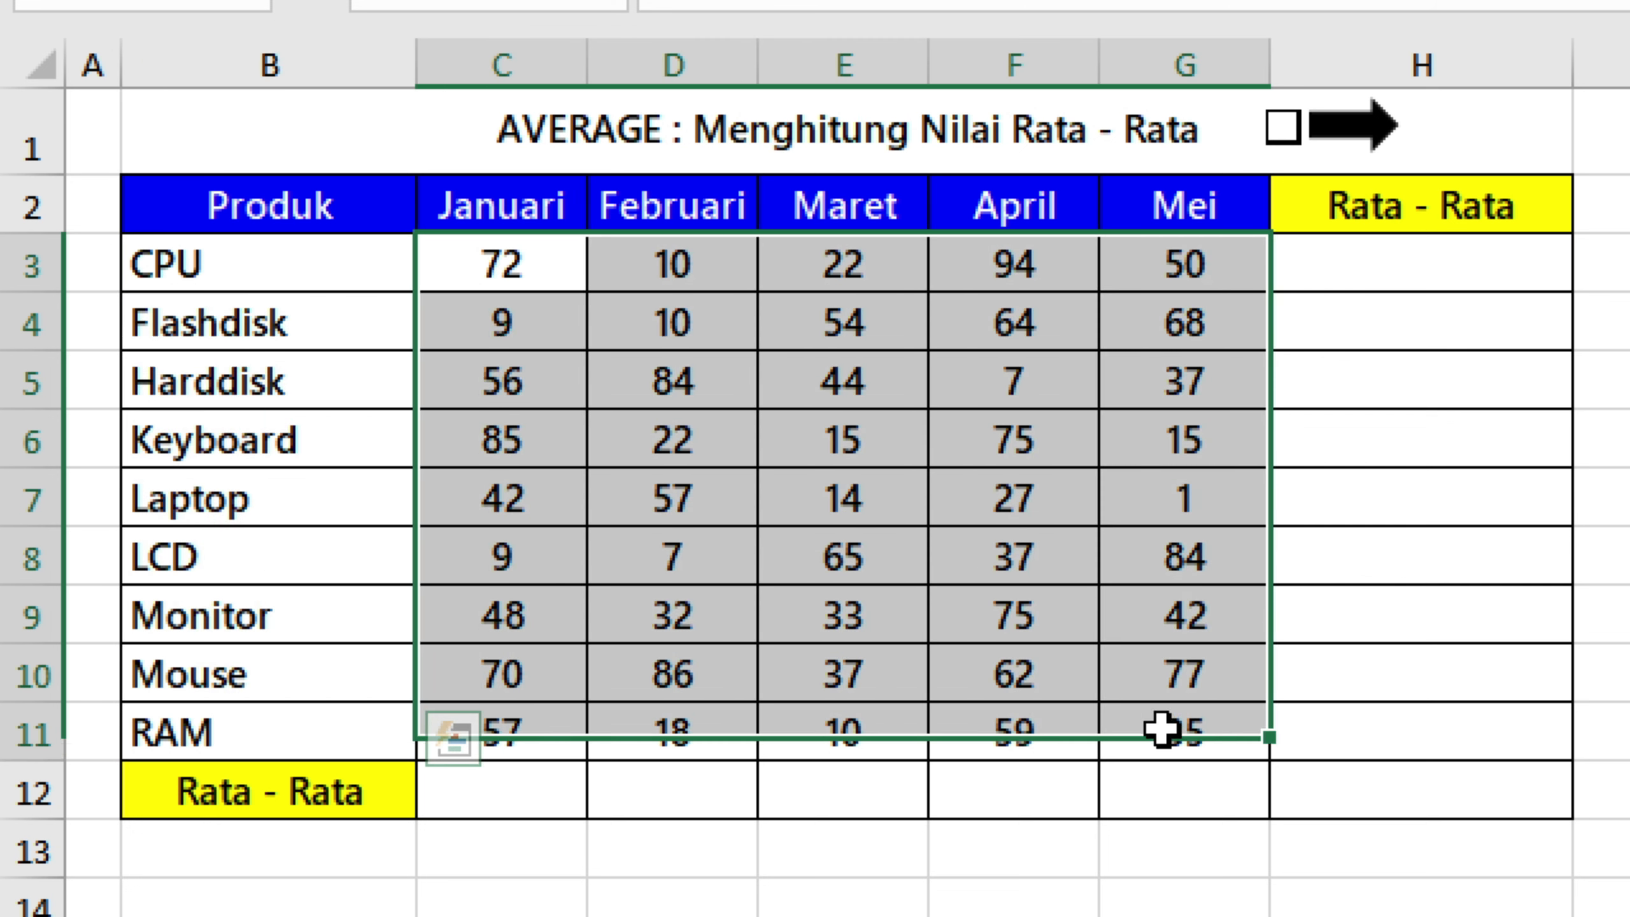
# Enter =AVERAGE(C3:G3) in H3 to average the CPU row from Januari to Mei.
pyautogui.click(1354, 254)
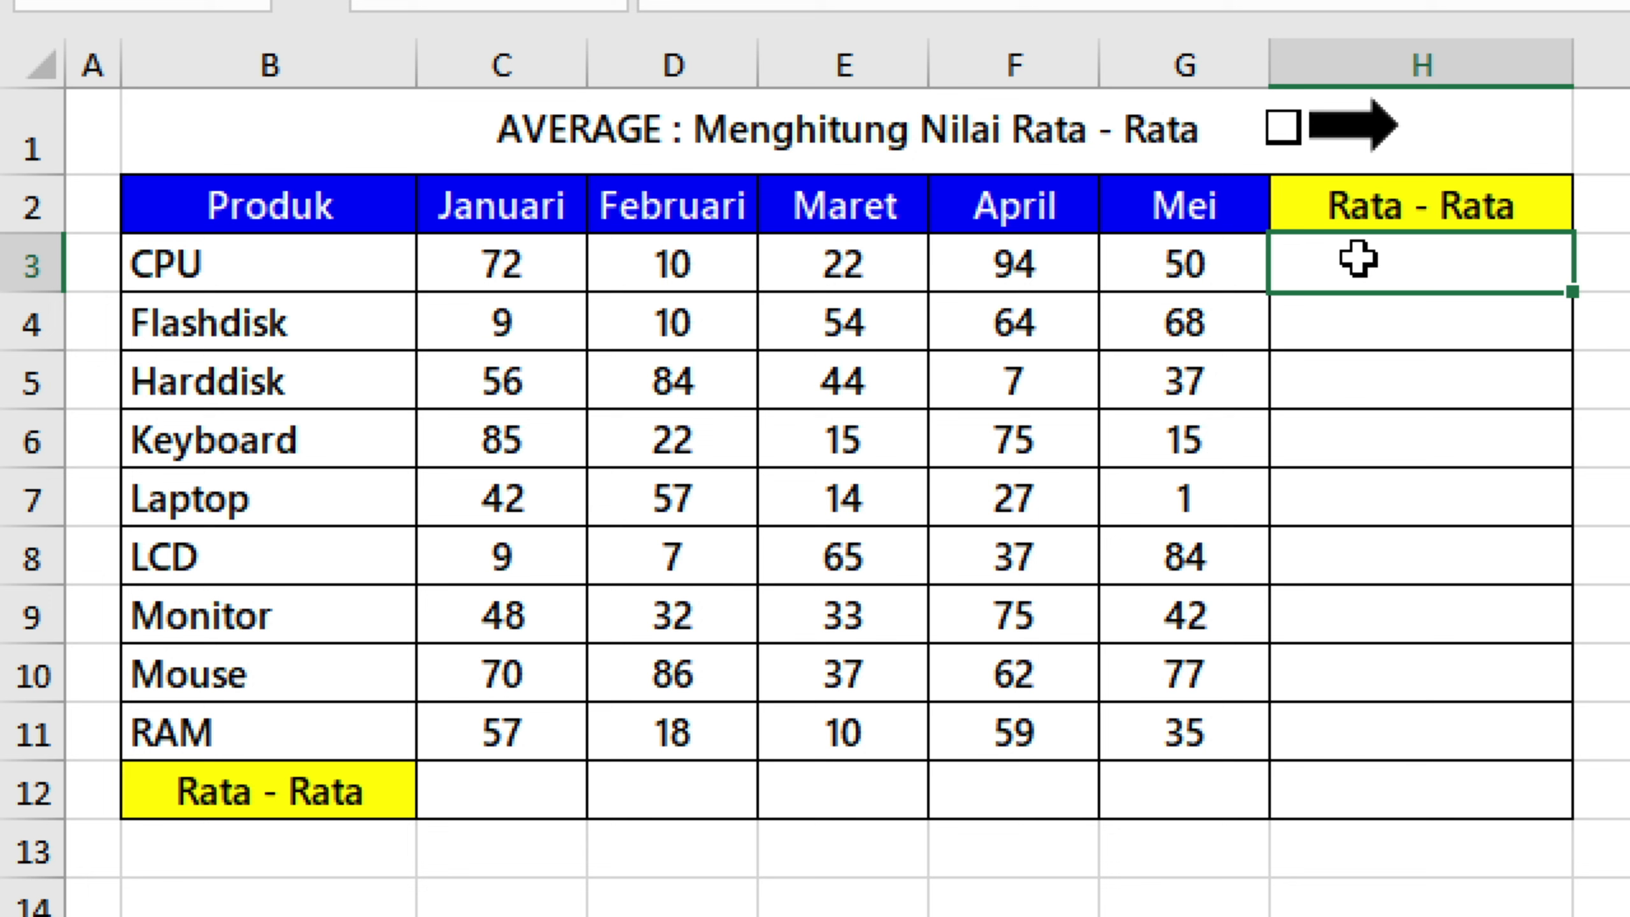
pyautogui.doubleClick(1357, 259)
pyautogui.write('=')
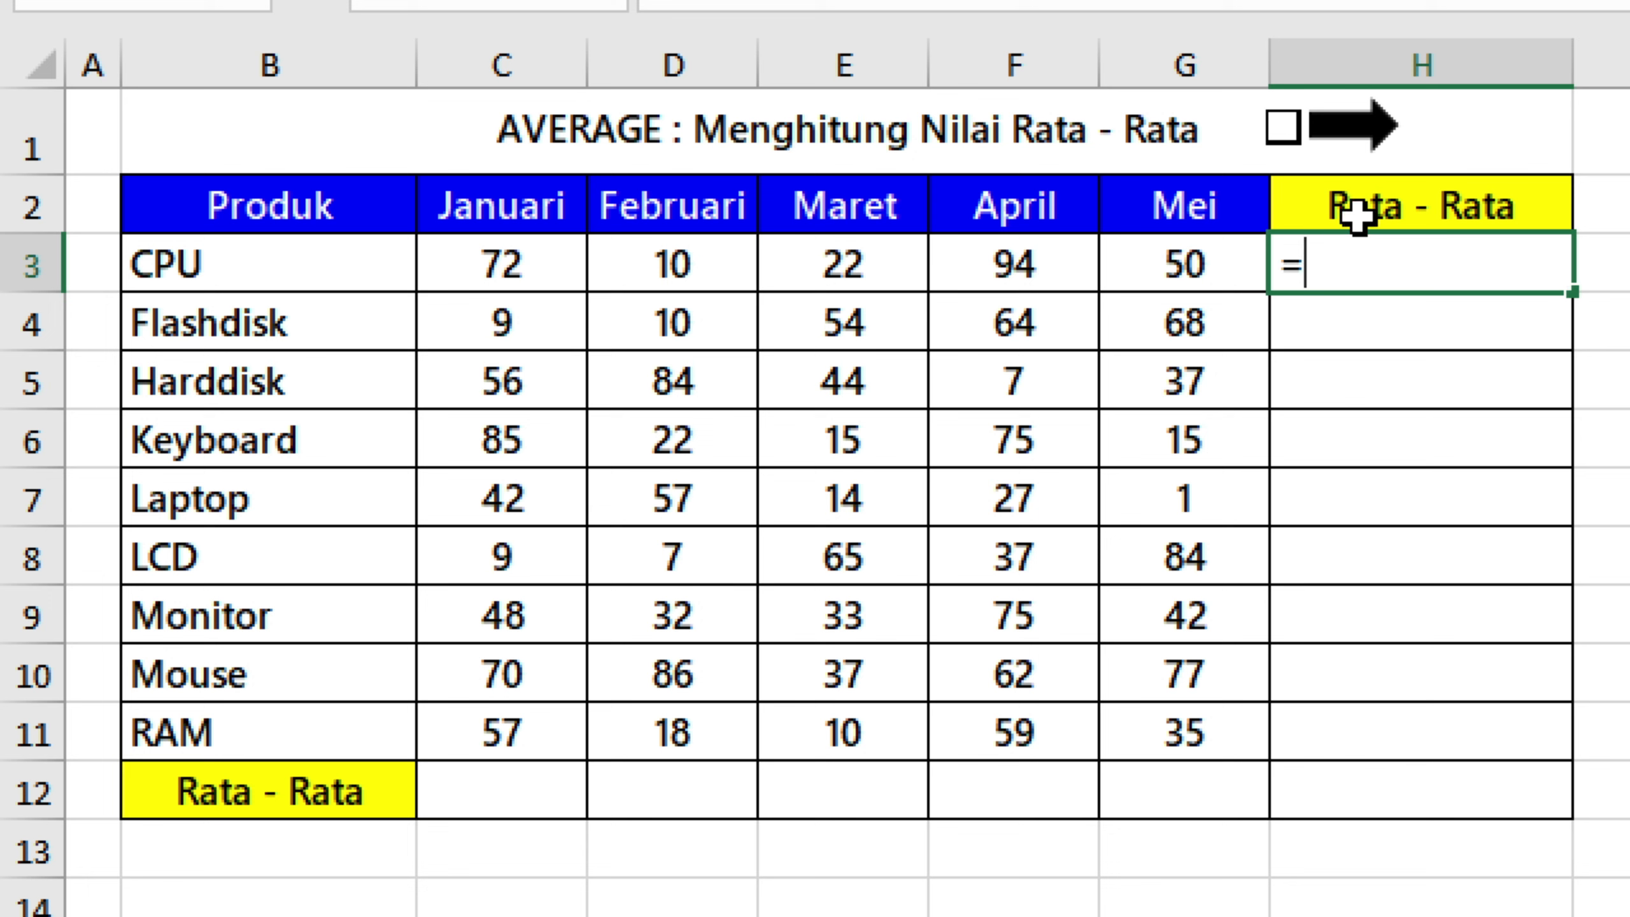
pyautogui.write('aver')
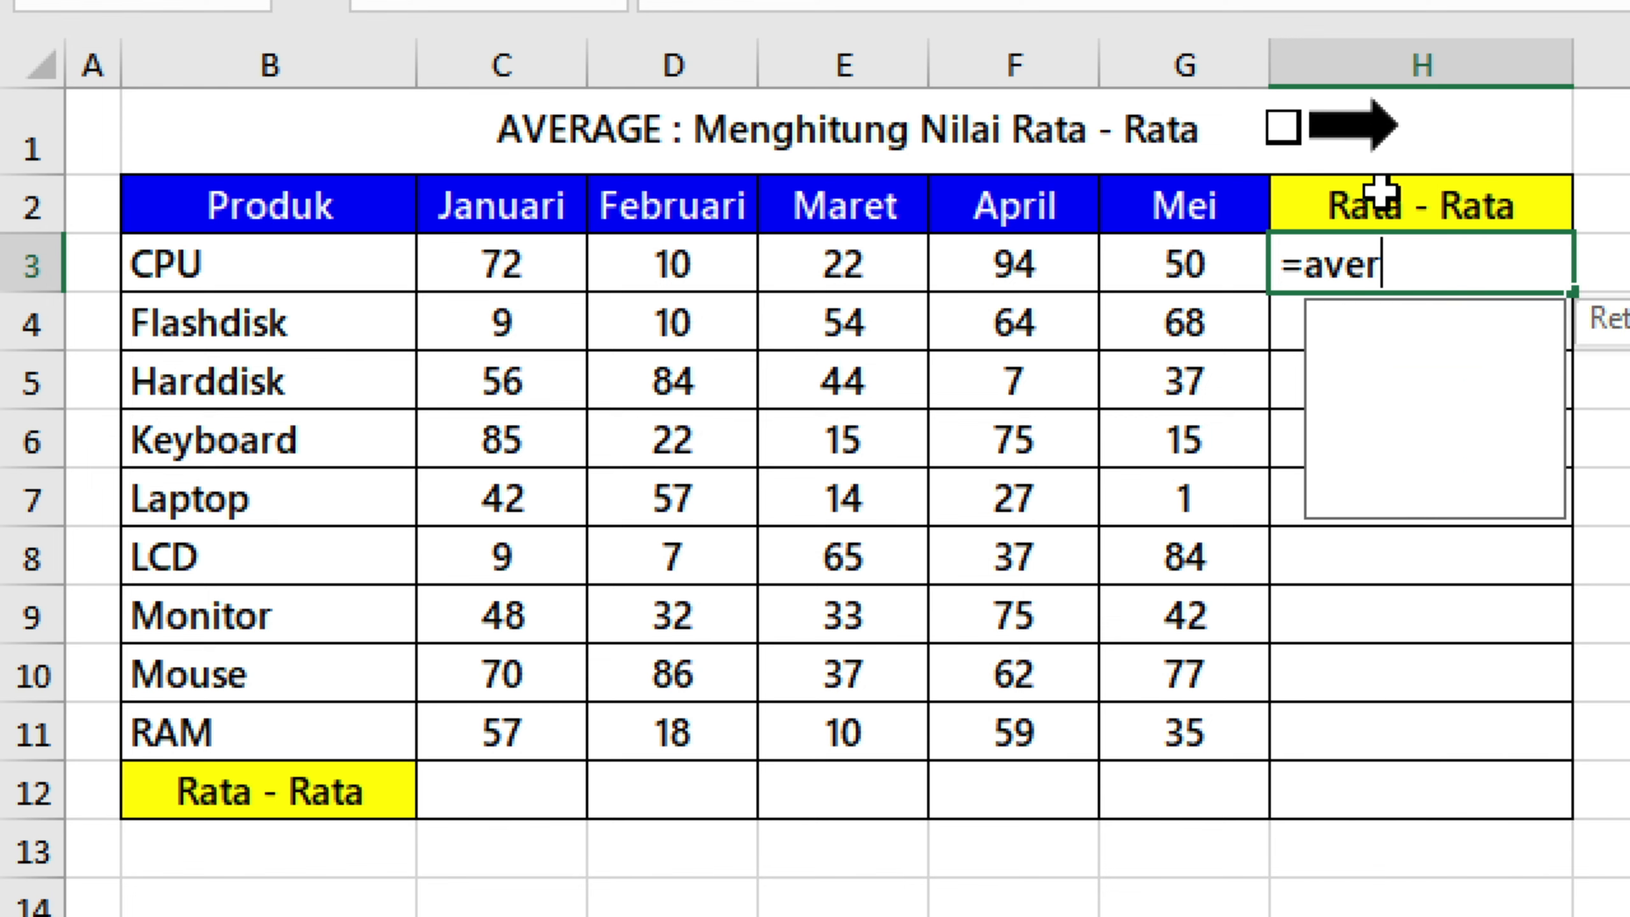
pyautogui.write('age')
pyautogui.press('Tab')
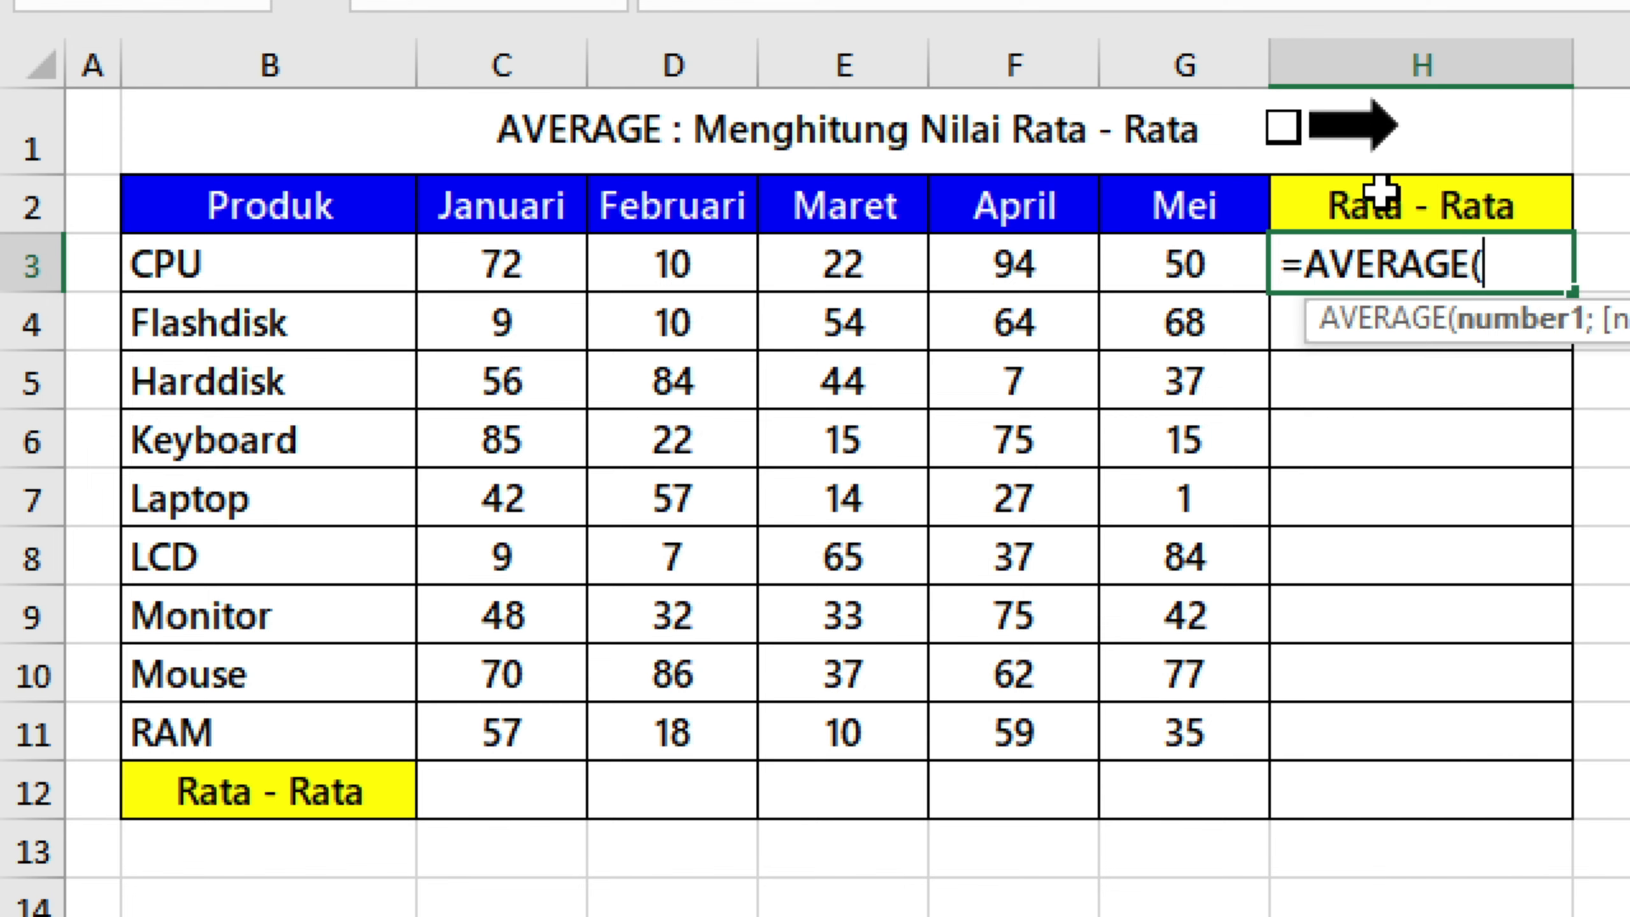
pyautogui.moveTo(513, 264); pyautogui.dragTo(1103, 269)
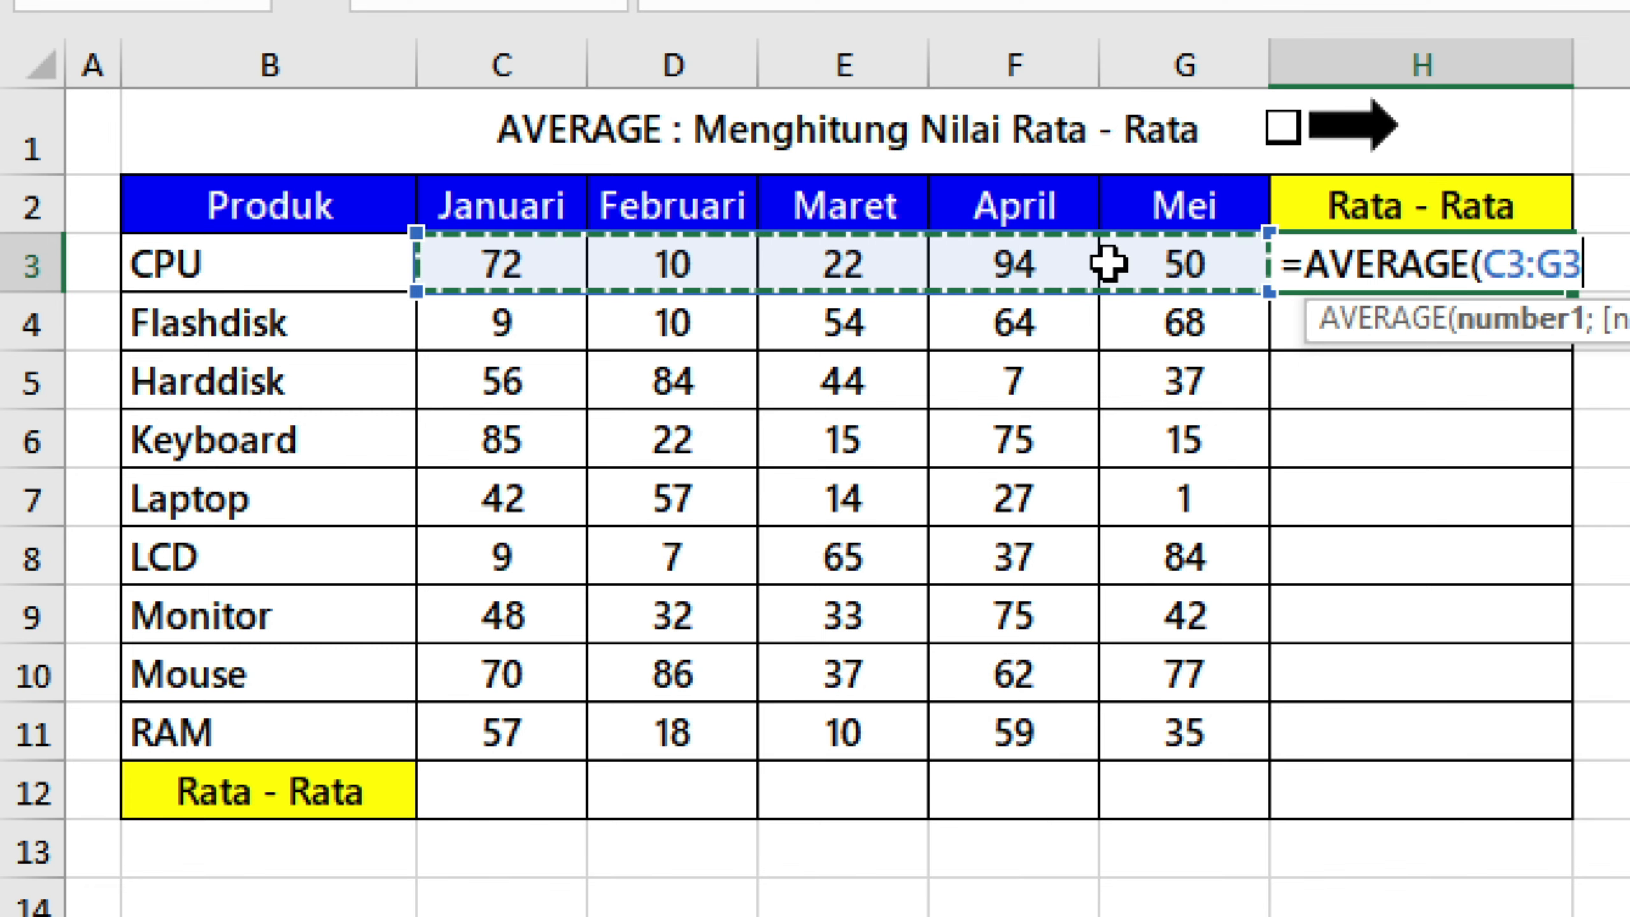
pyautogui.write(')')
pyautogui.hotkey('ctrl', 'Return')
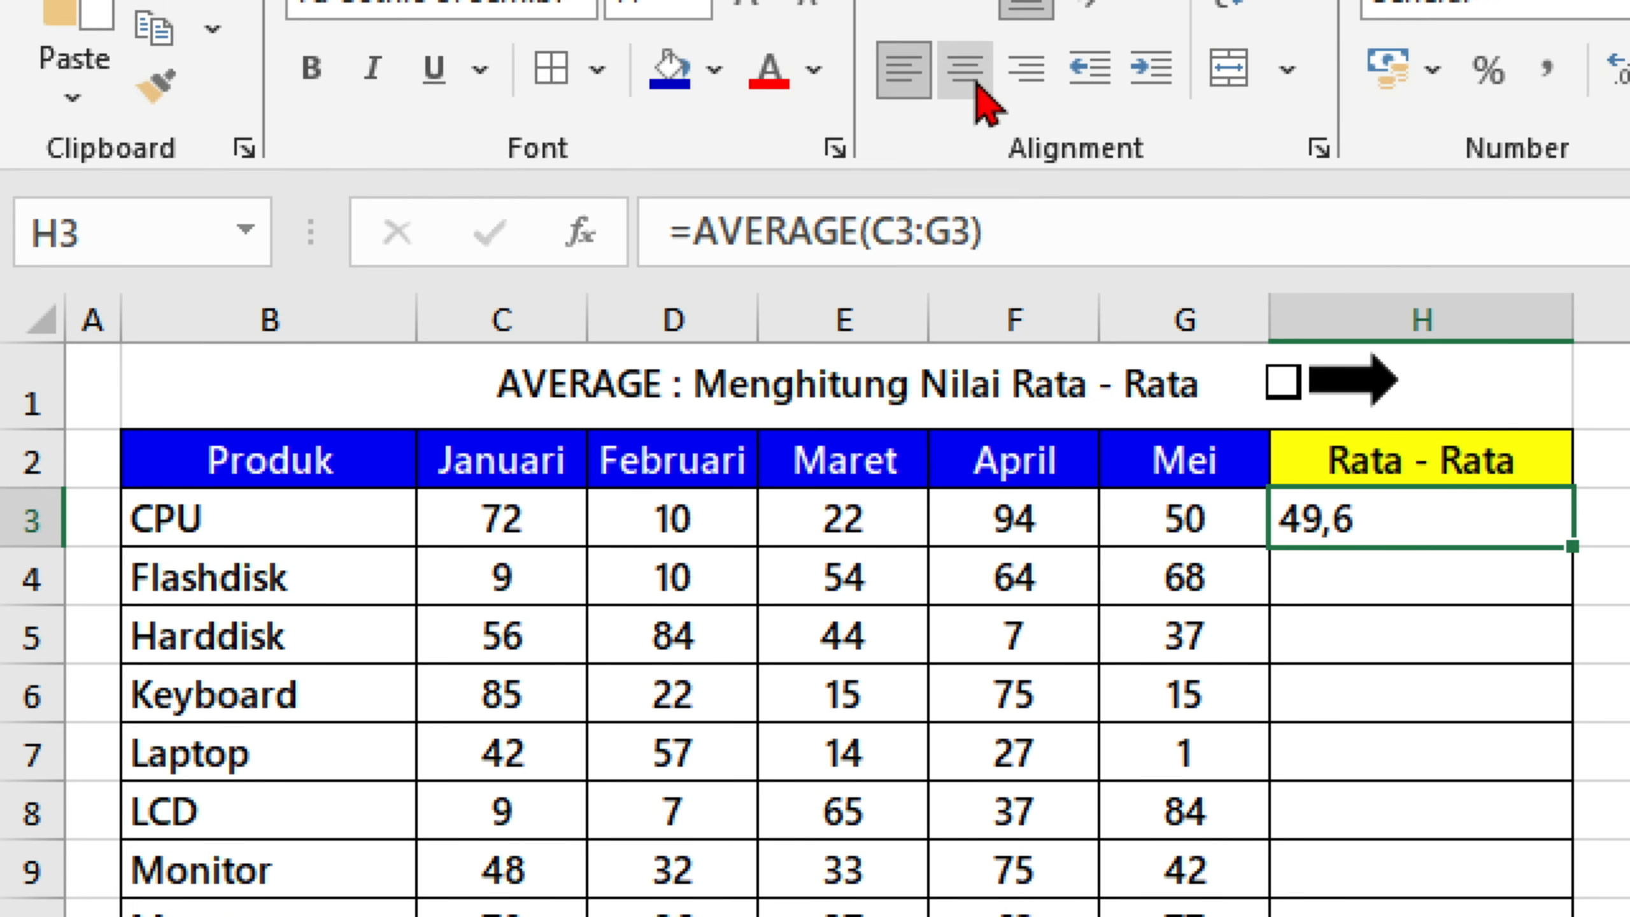
# Centre the average in H3 and fill its formula down the Rata - Rata column to H12.
pyautogui.click(977, 84)
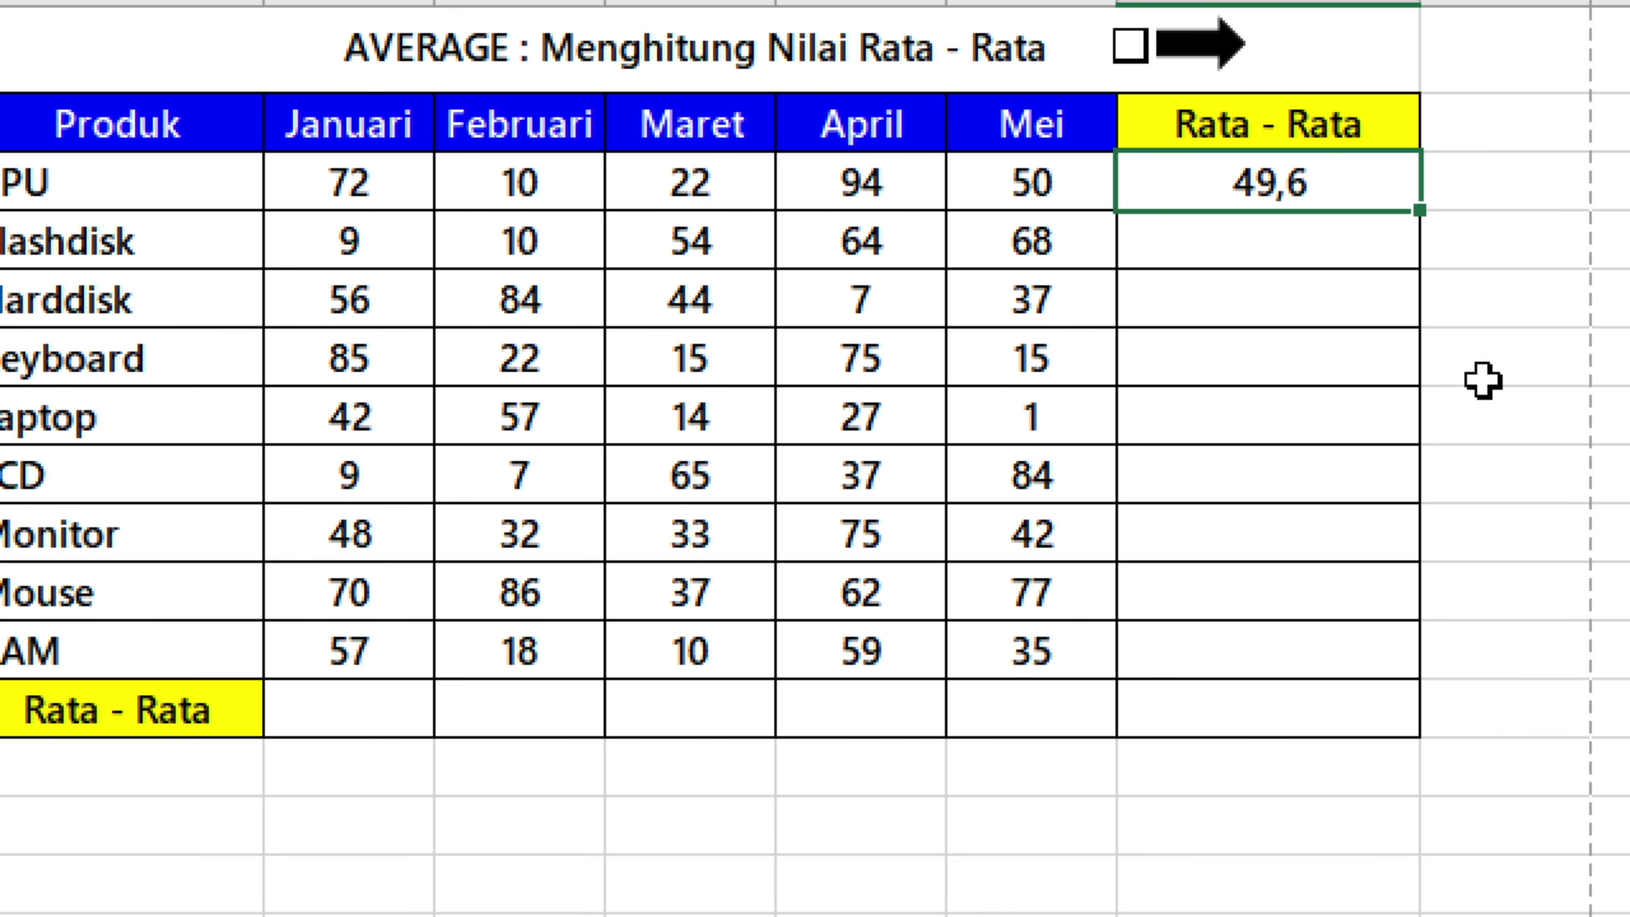
pyautogui.doubleClick(1417, 207)
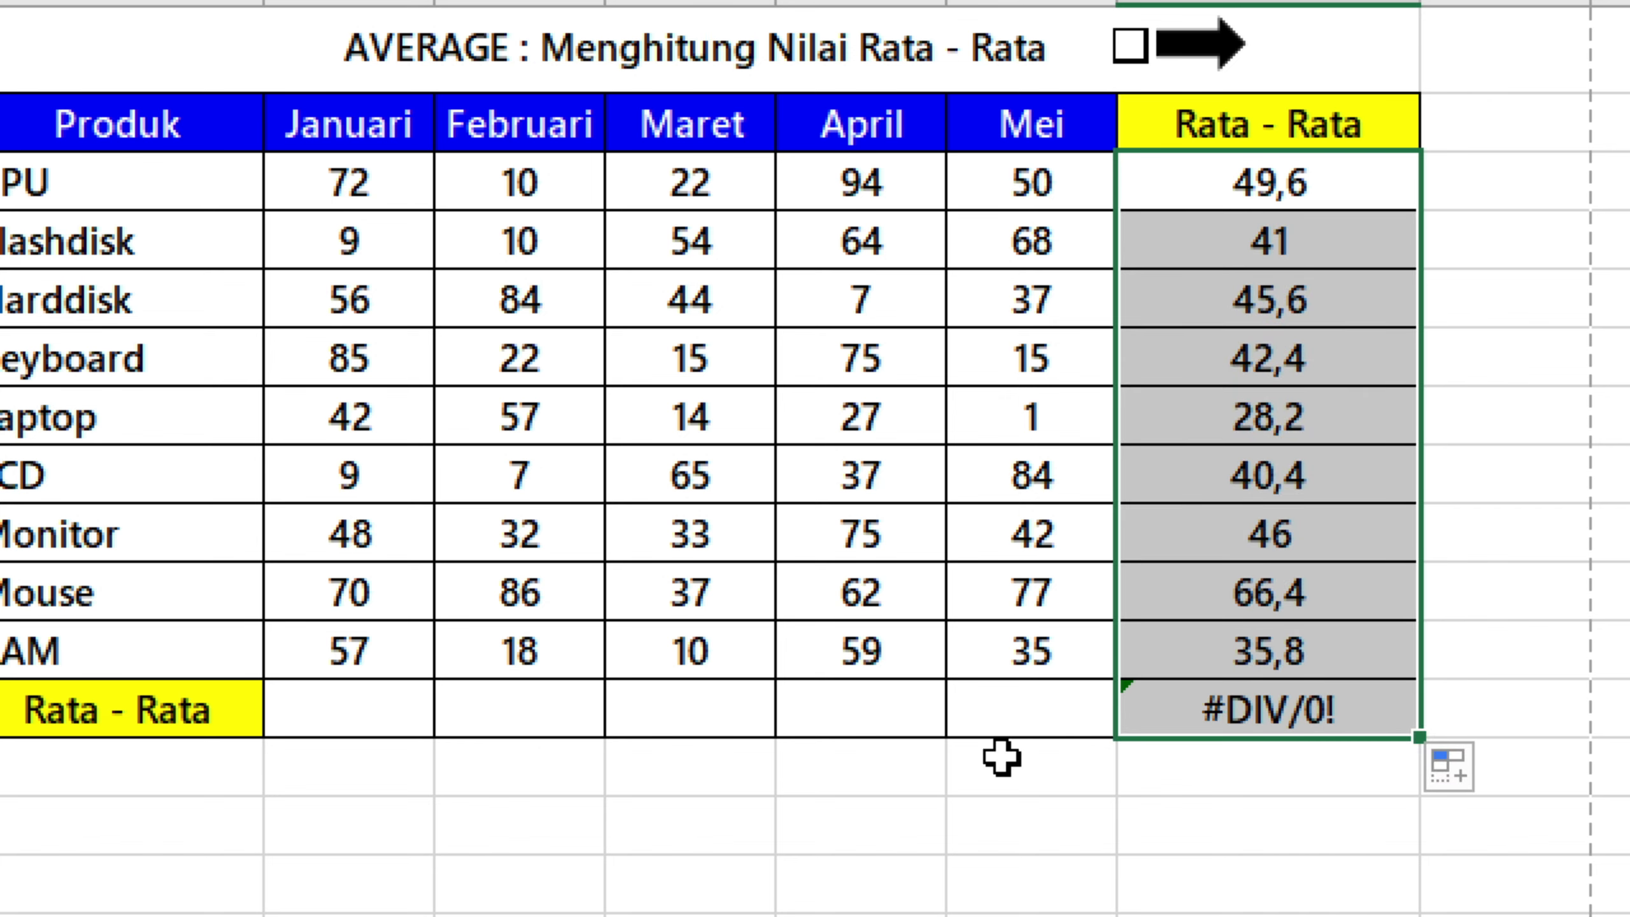
pyautogui.click(1218, 709)
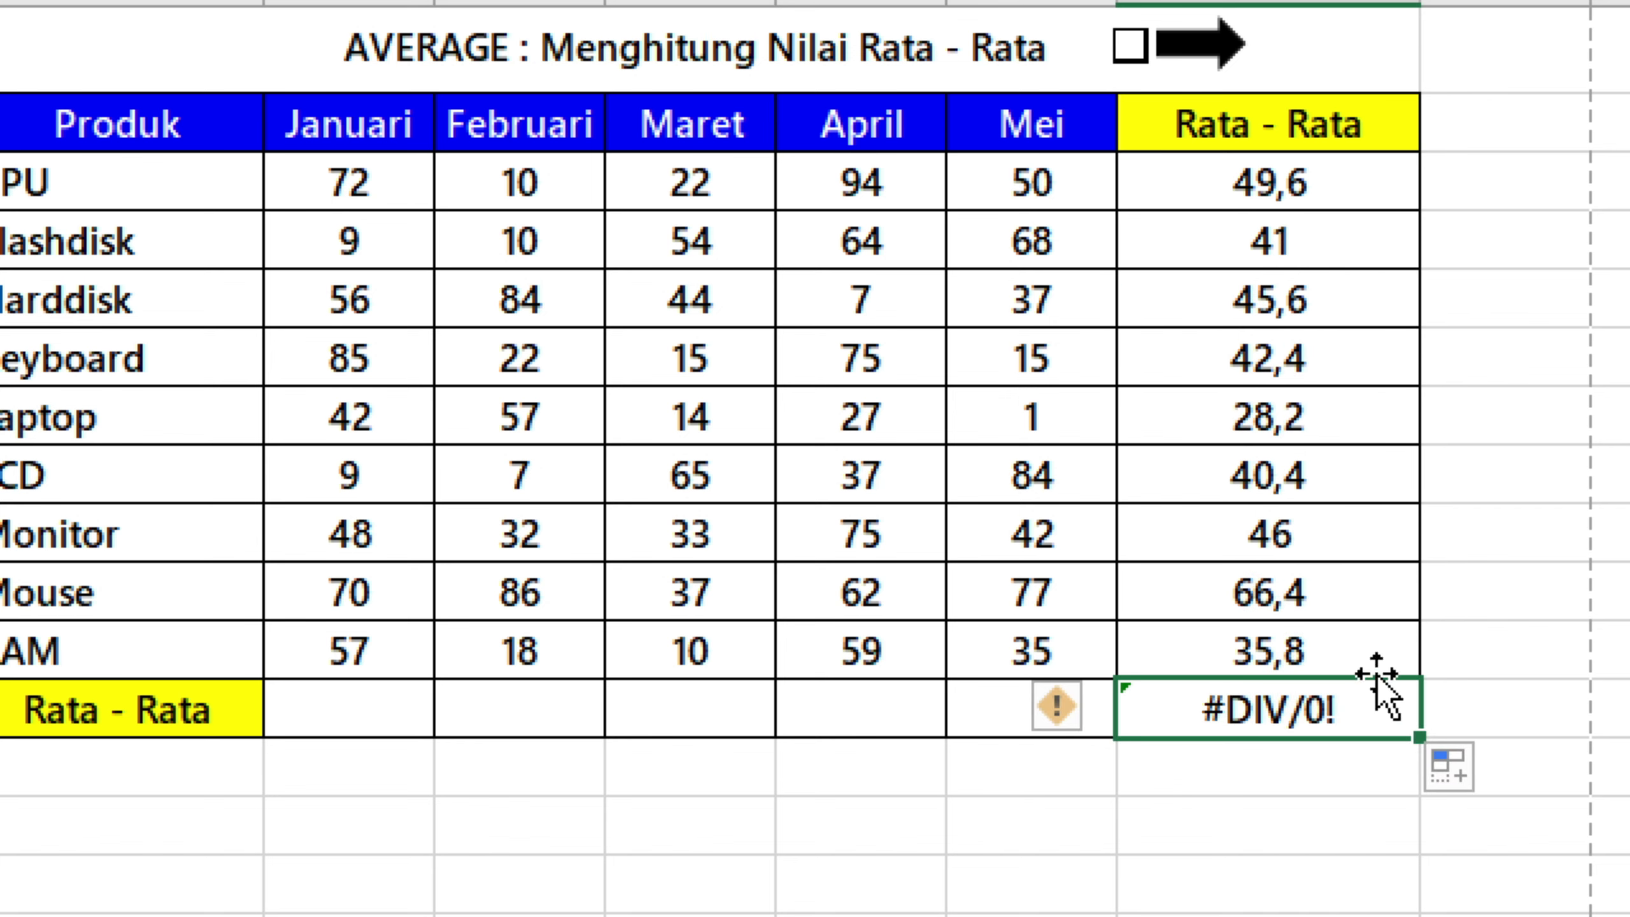
# Enter =AVERAGE(C3:C11) in C12 to average the Januari column.
pyautogui.moveTo(326, 715); pyautogui.dragTo(1073, 706)
pyautogui.click(306, 713)
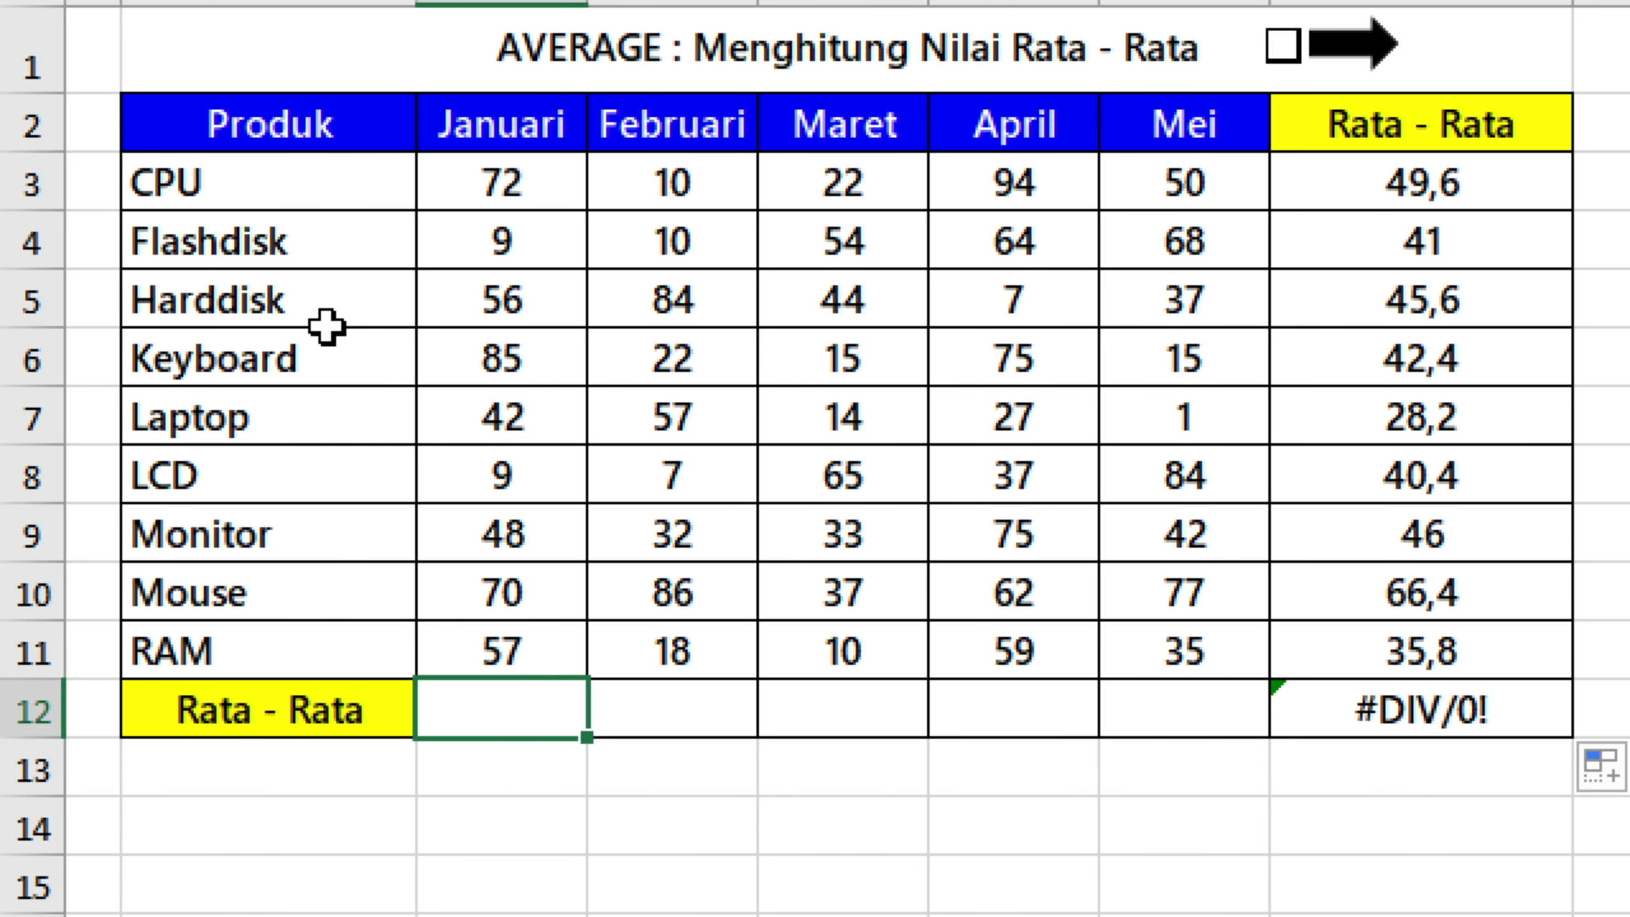
pyautogui.write('=')
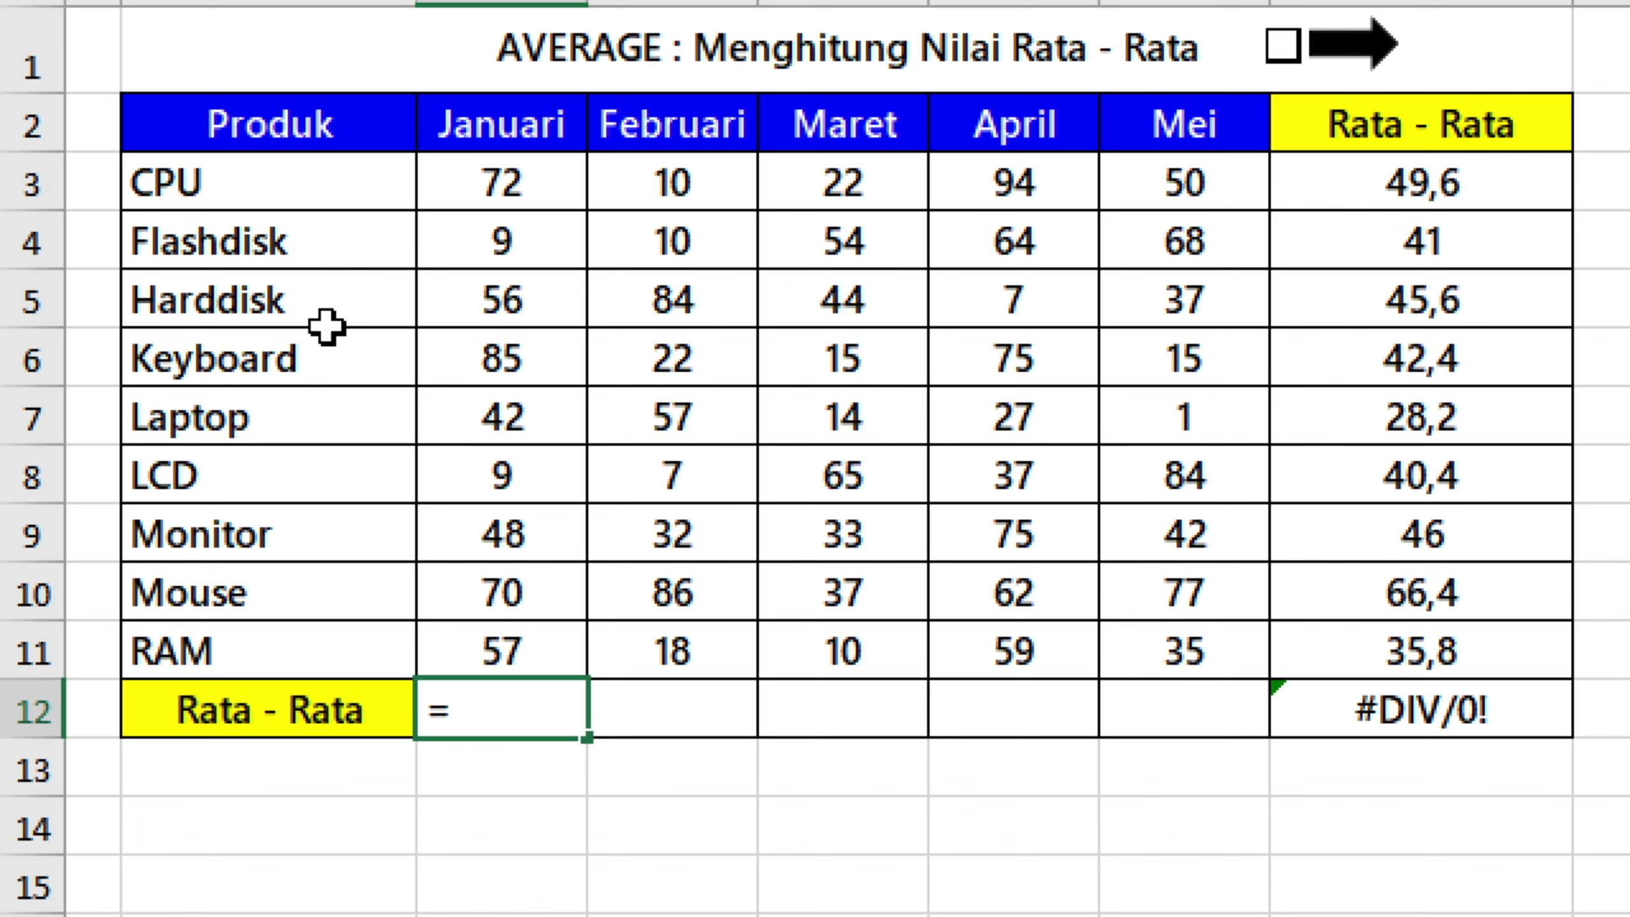
pyautogui.write('average')
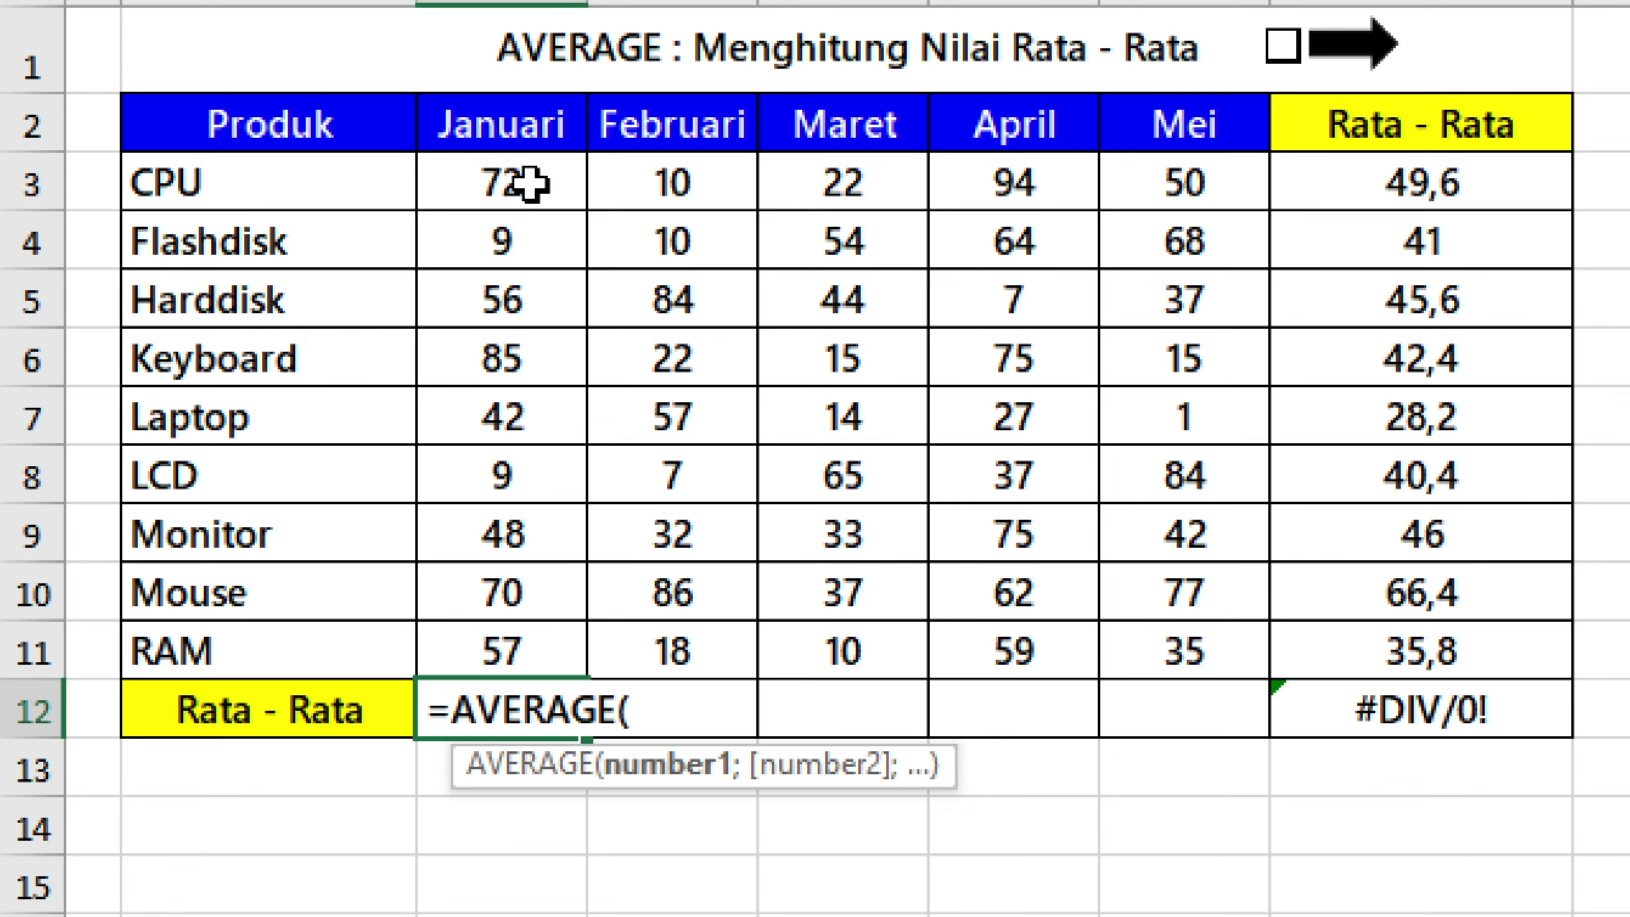
pyautogui.moveTo(524, 173); pyautogui.dragTo(557, 667)
pyautogui.write(')')
pyautogui.press('Return')
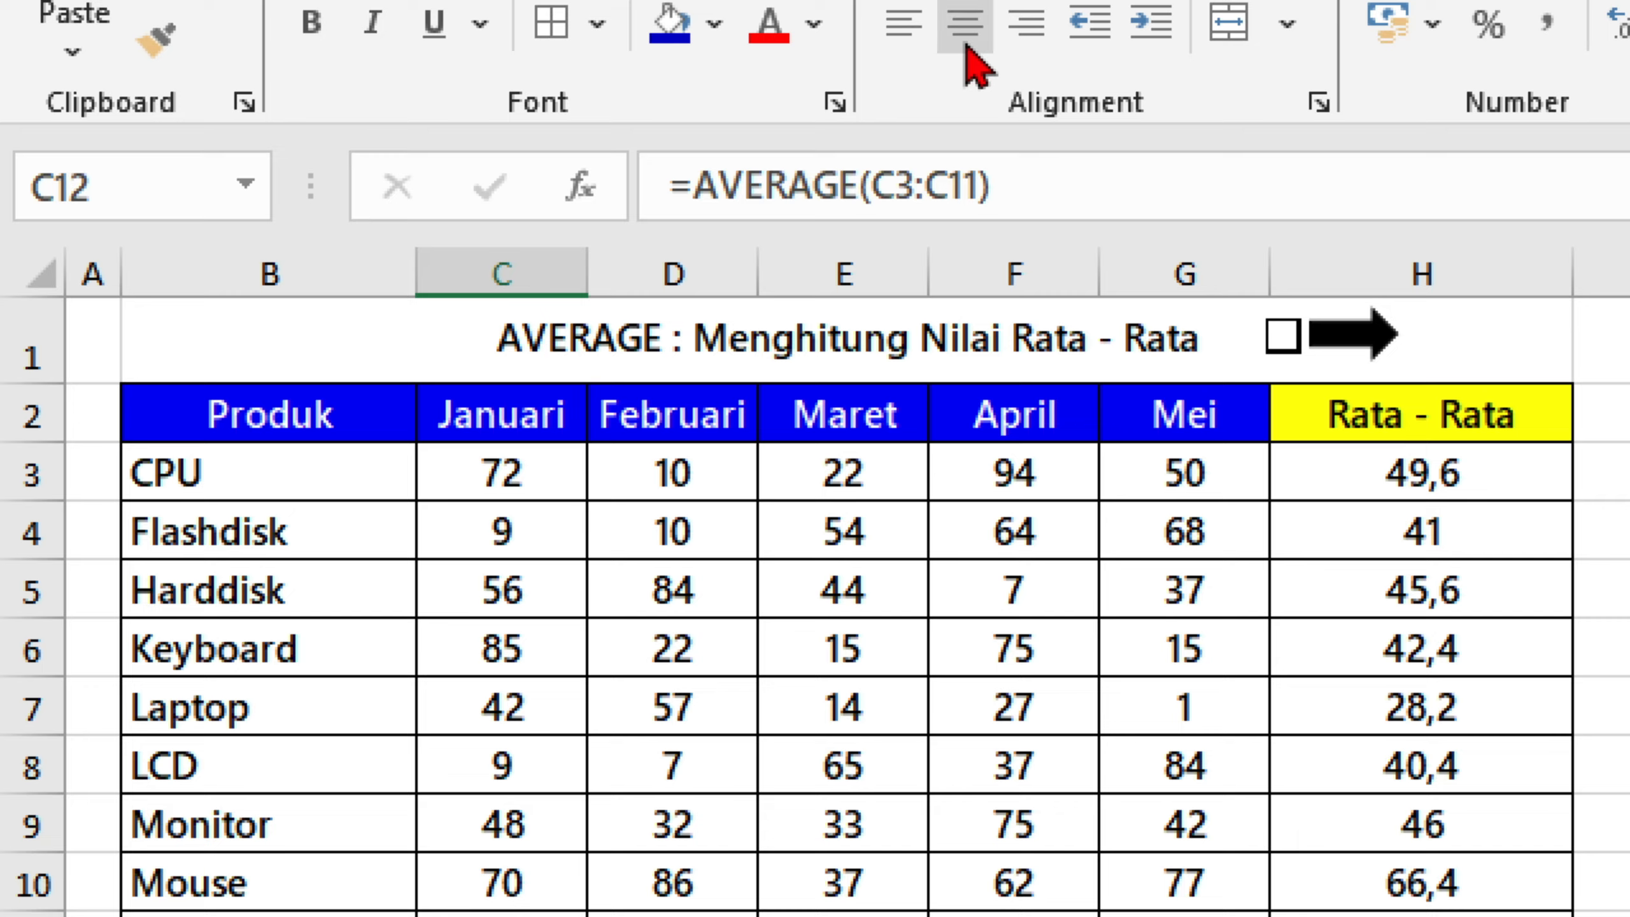
# Centre the average in C12 and fill its formula across the Rata - Rata row to H12.
pyautogui.click(965, 37)
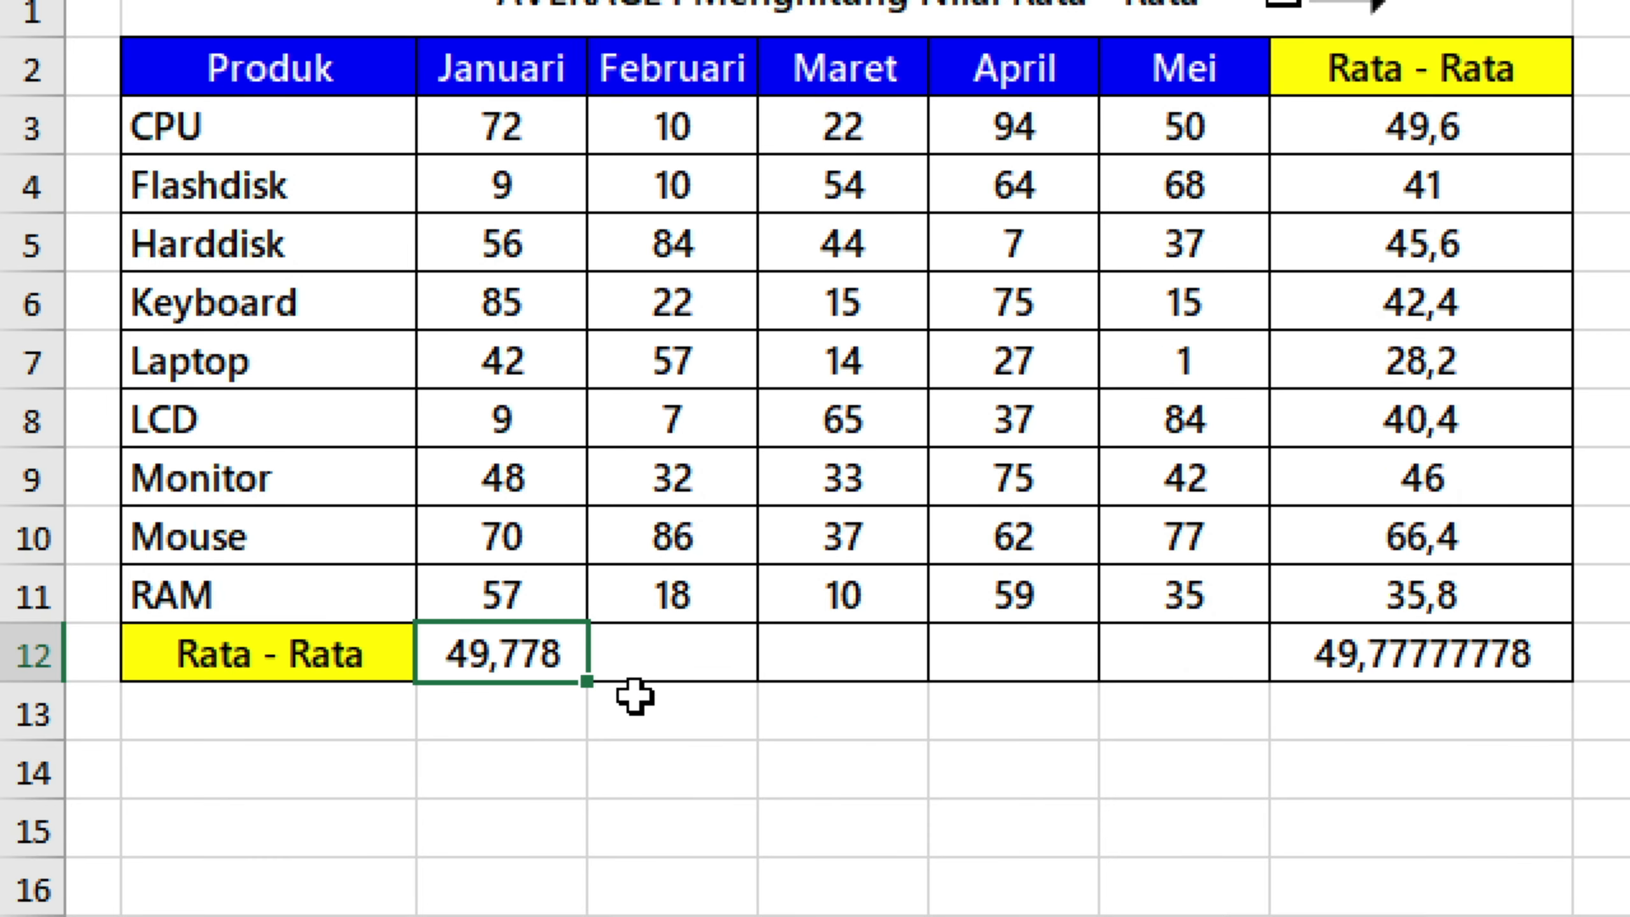
pyautogui.moveTo(587, 681); pyautogui.dragTo(1501, 687)
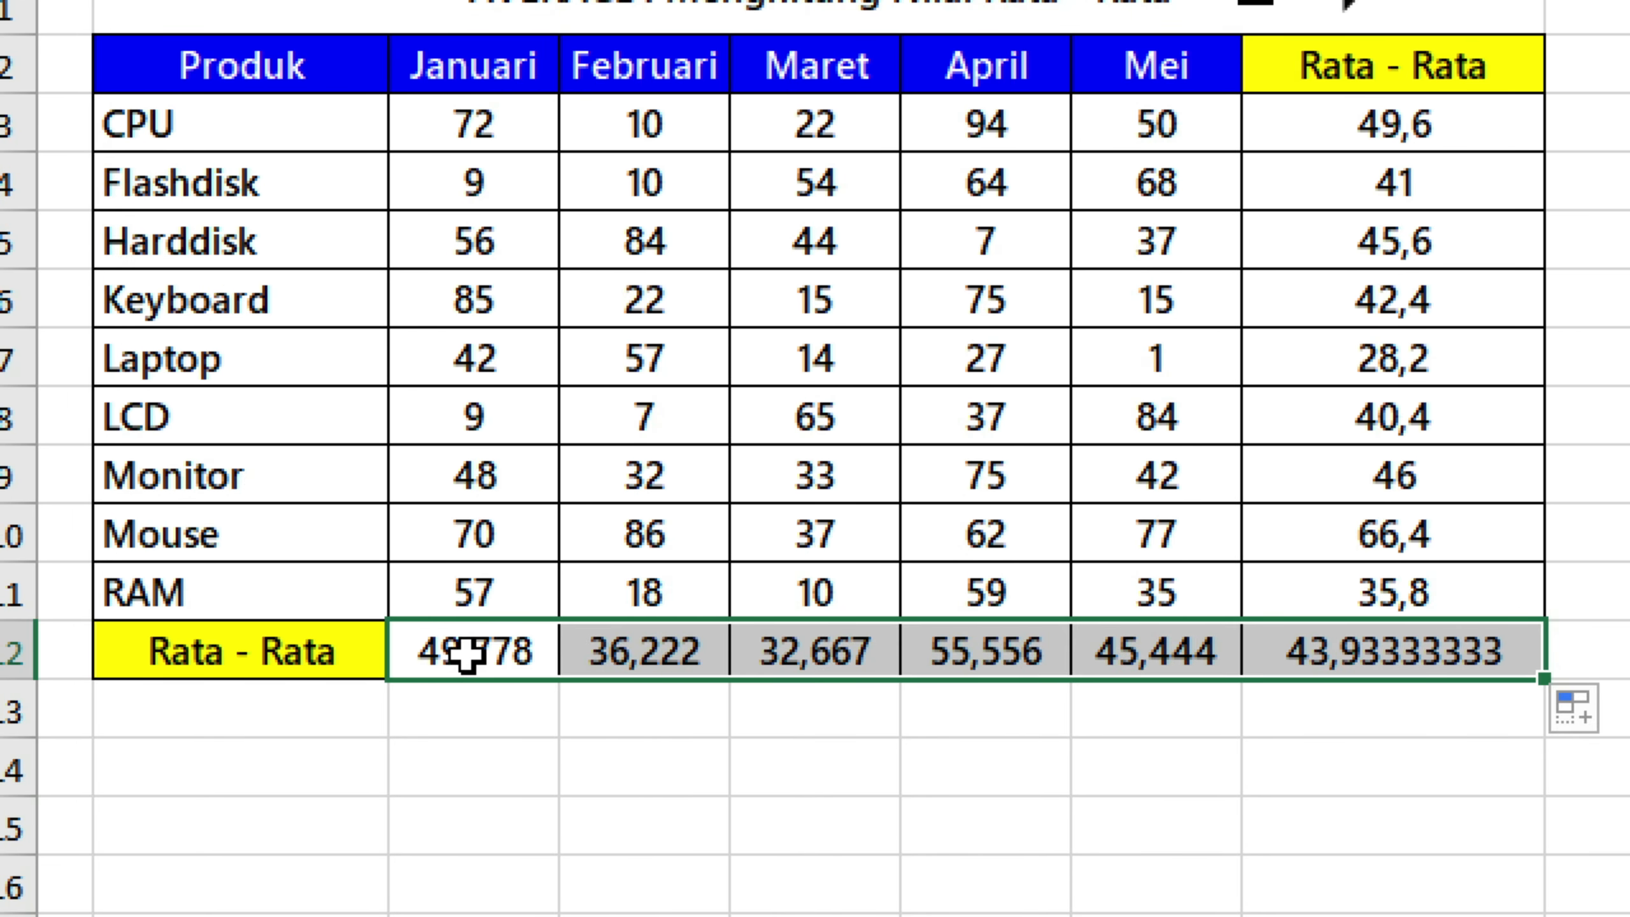
pyautogui.click(468, 655)
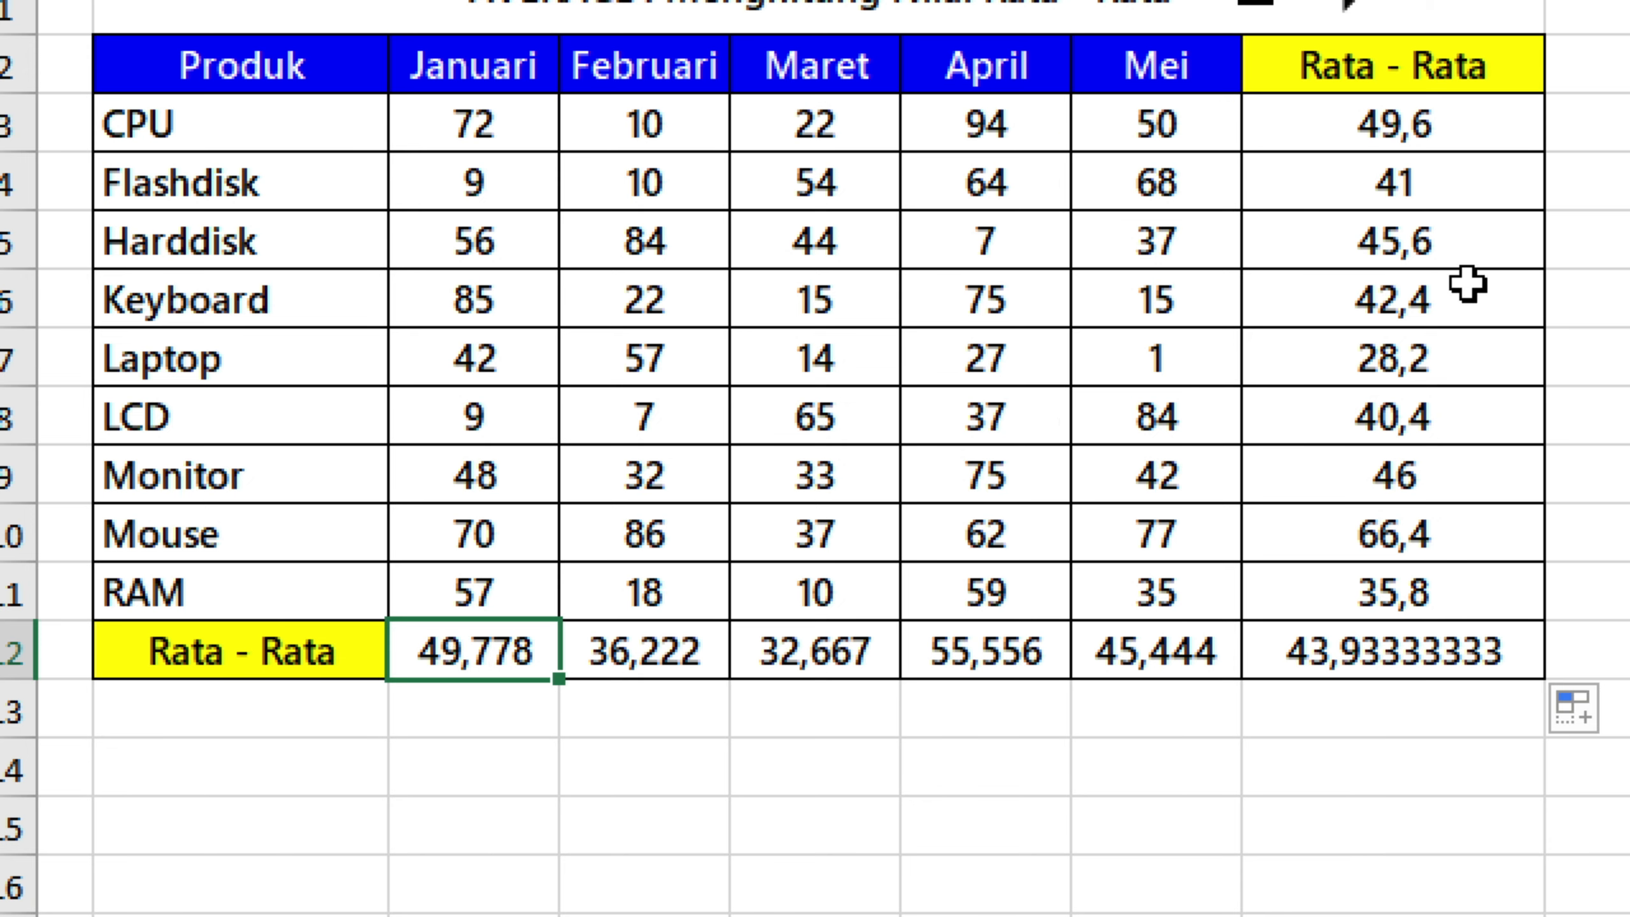
# Format the averages in C12:H12 and H3:H11 without decimal places, and tick the checkbox beside the sheet title.
pyautogui.click(1463, 130)
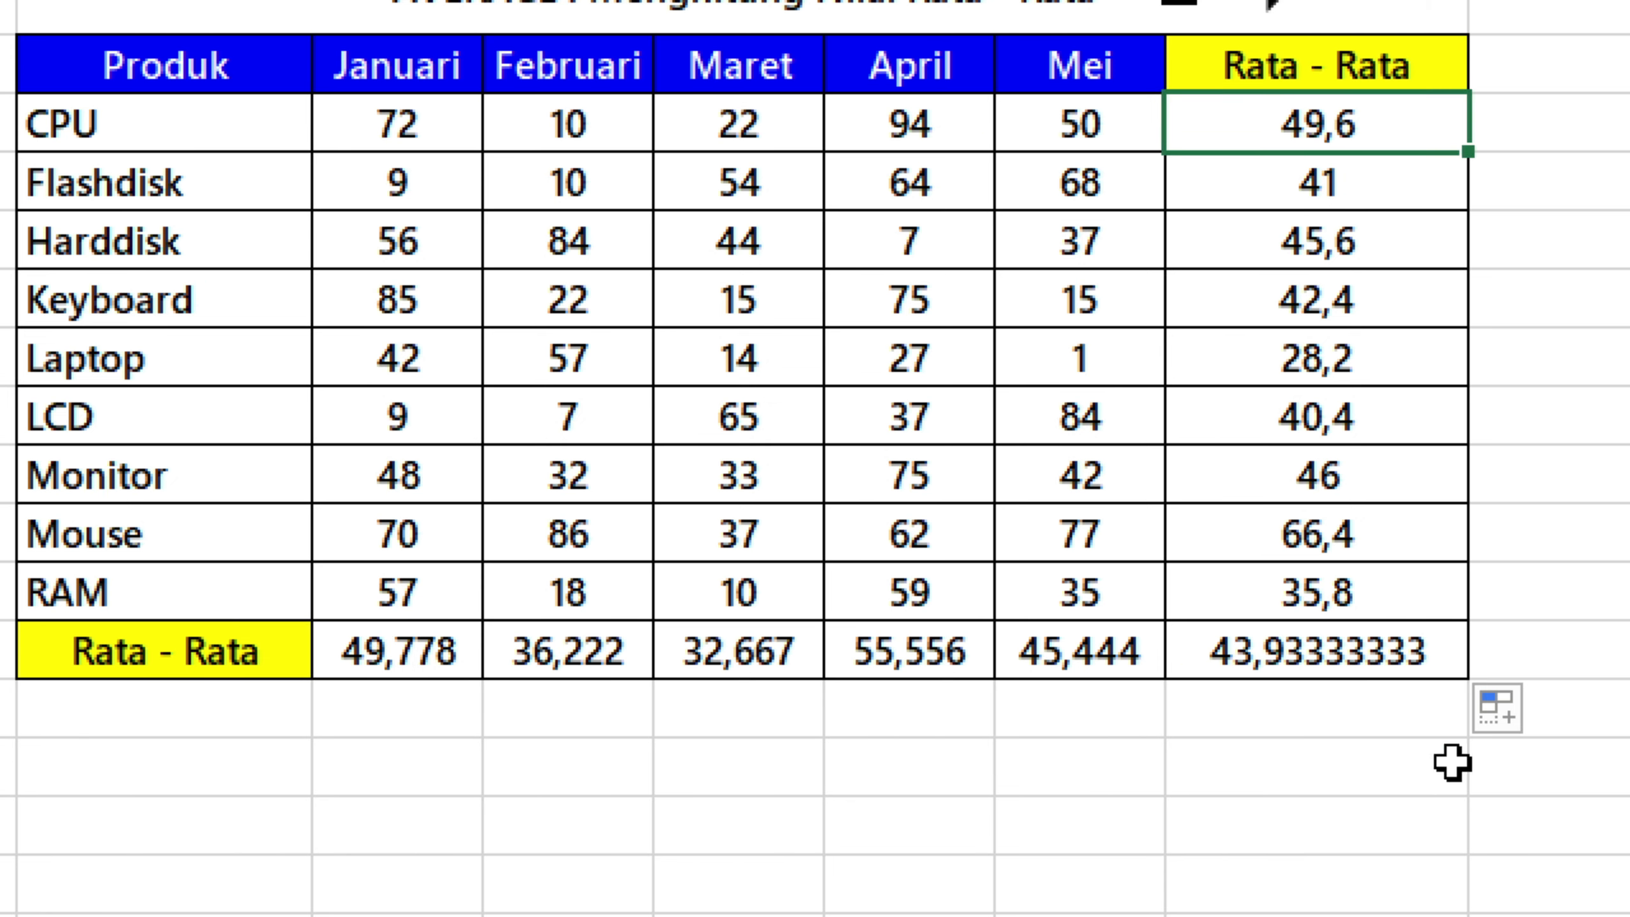
pyautogui.click(1354, 655)
pyautogui.click(466, 655)
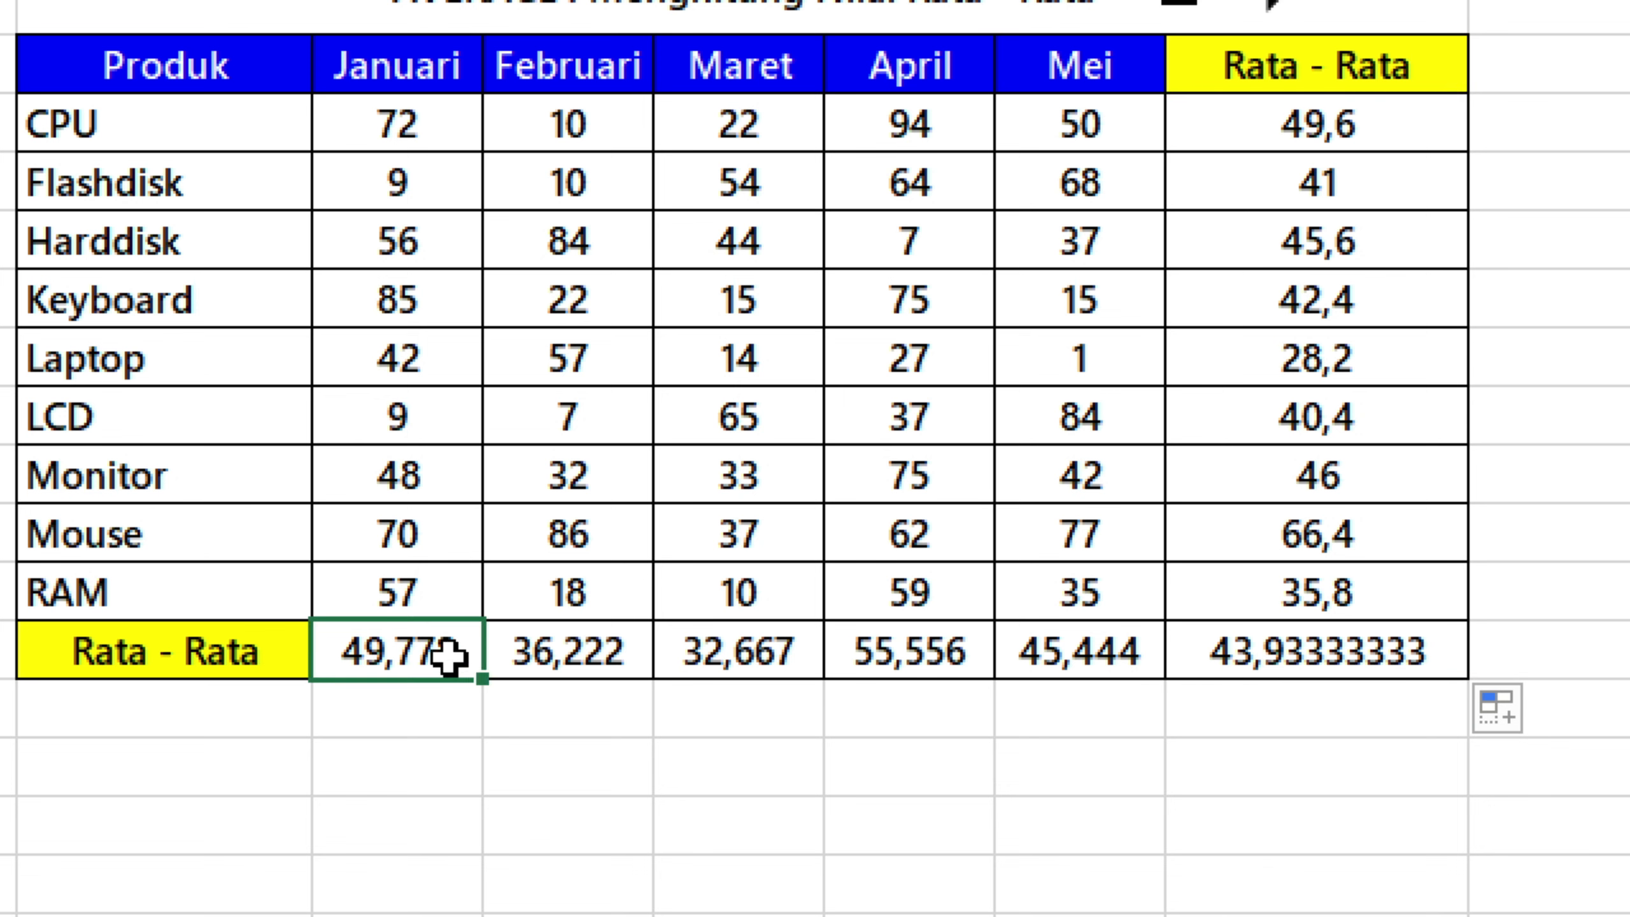
pyautogui.moveTo(440, 658); pyautogui.dragTo(1244, 652)
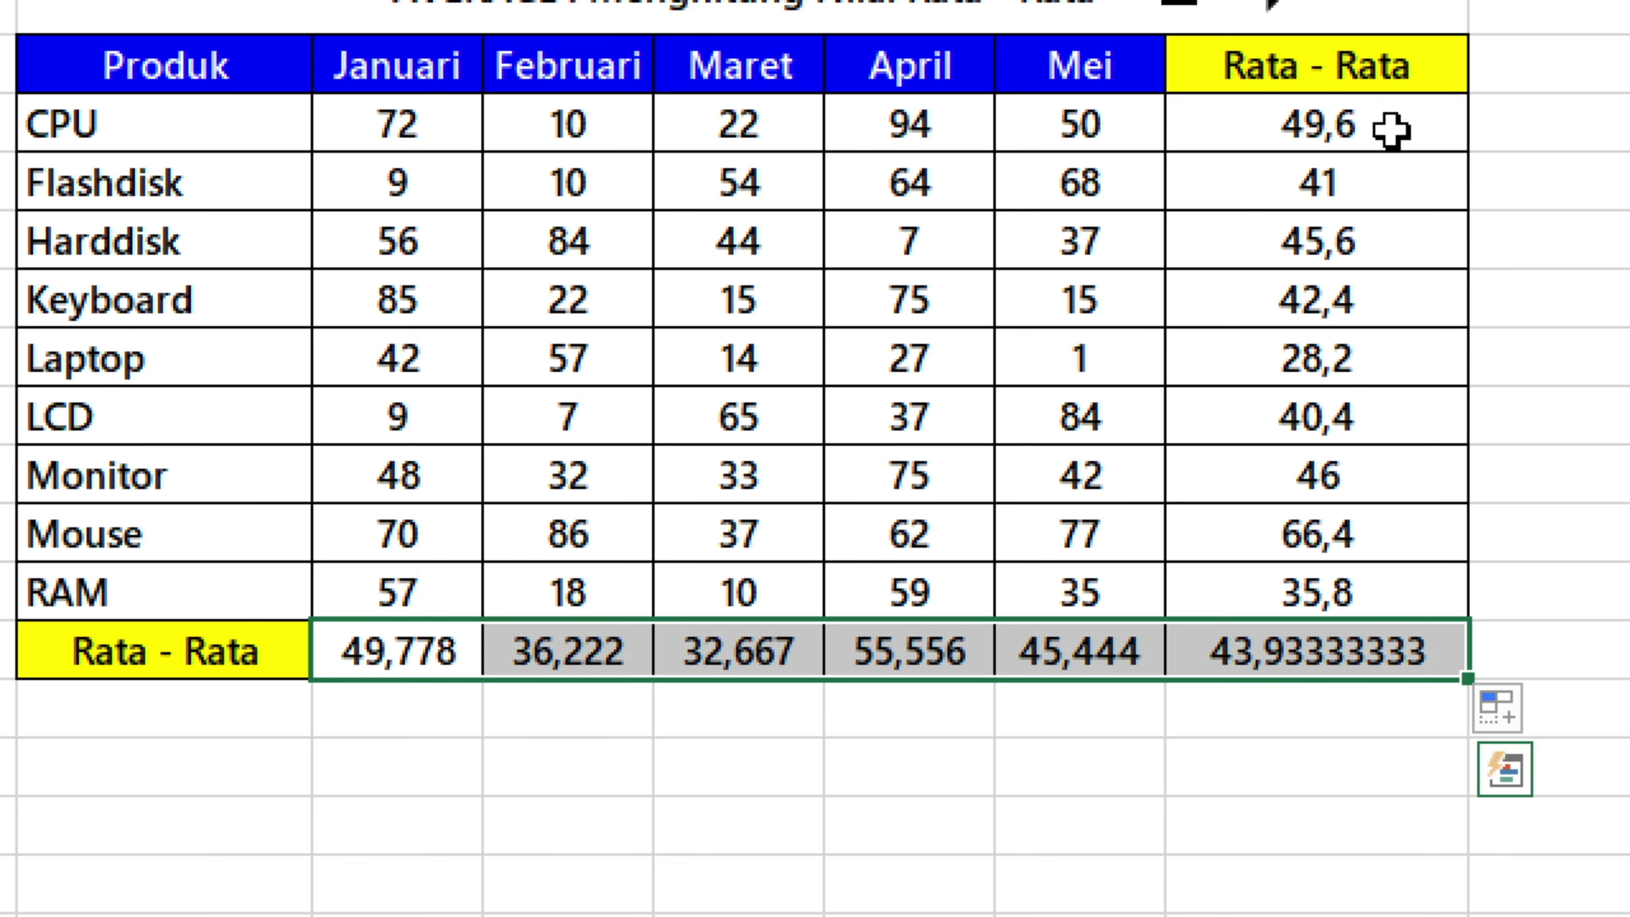
pyautogui.moveTo(1389, 129); pyautogui.dragTo(1353, 593)
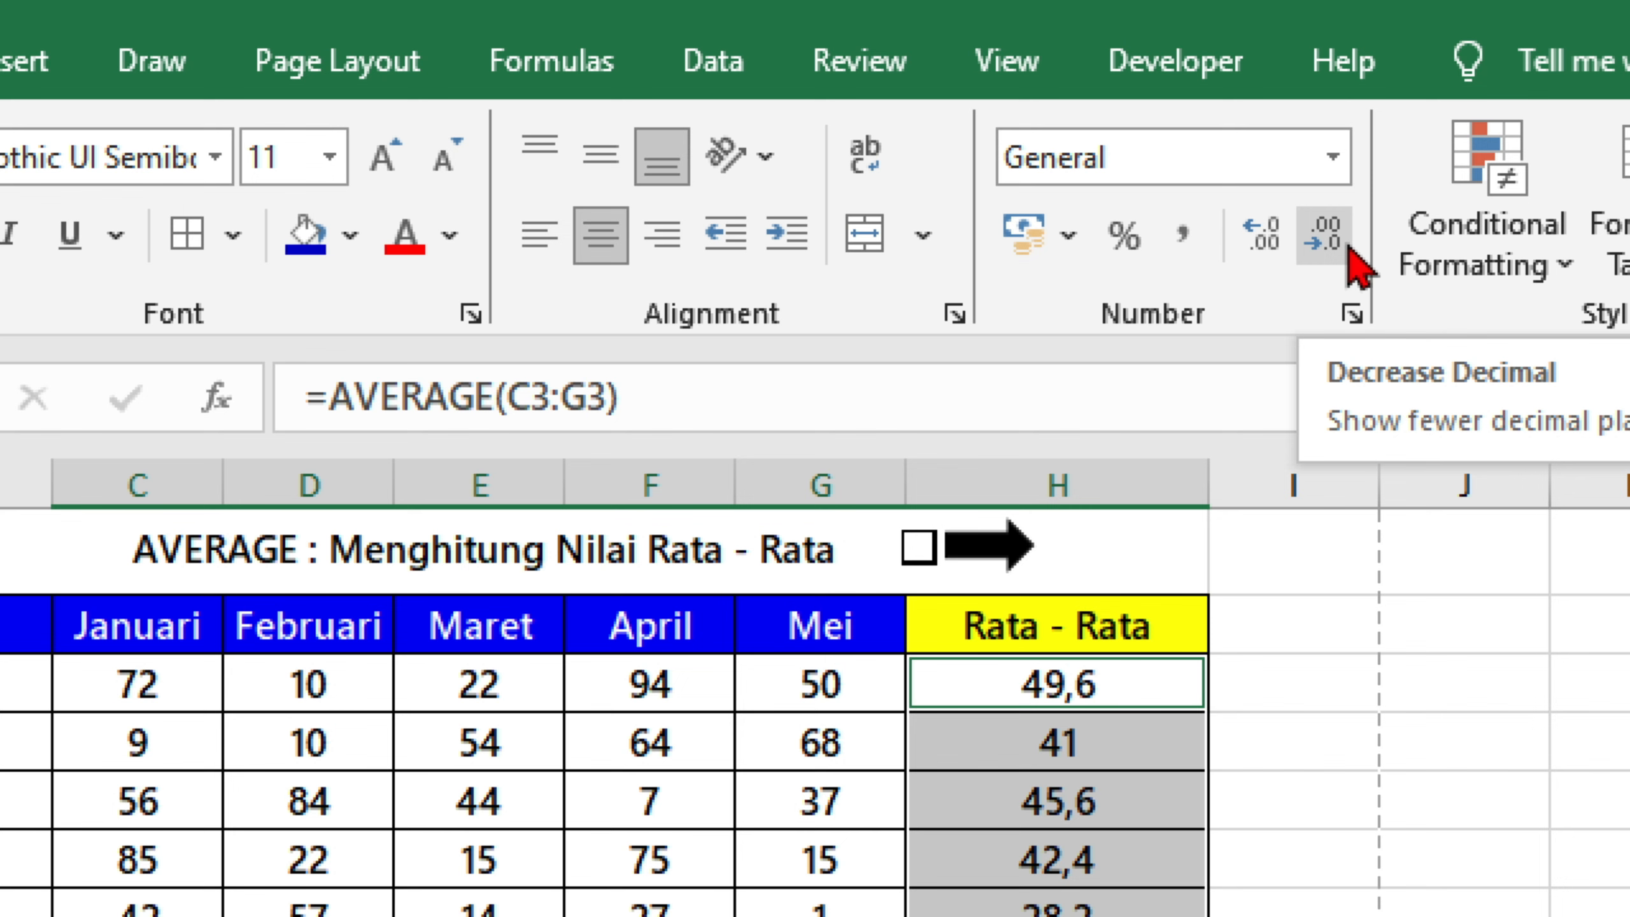
pyautogui.click(1323, 232)
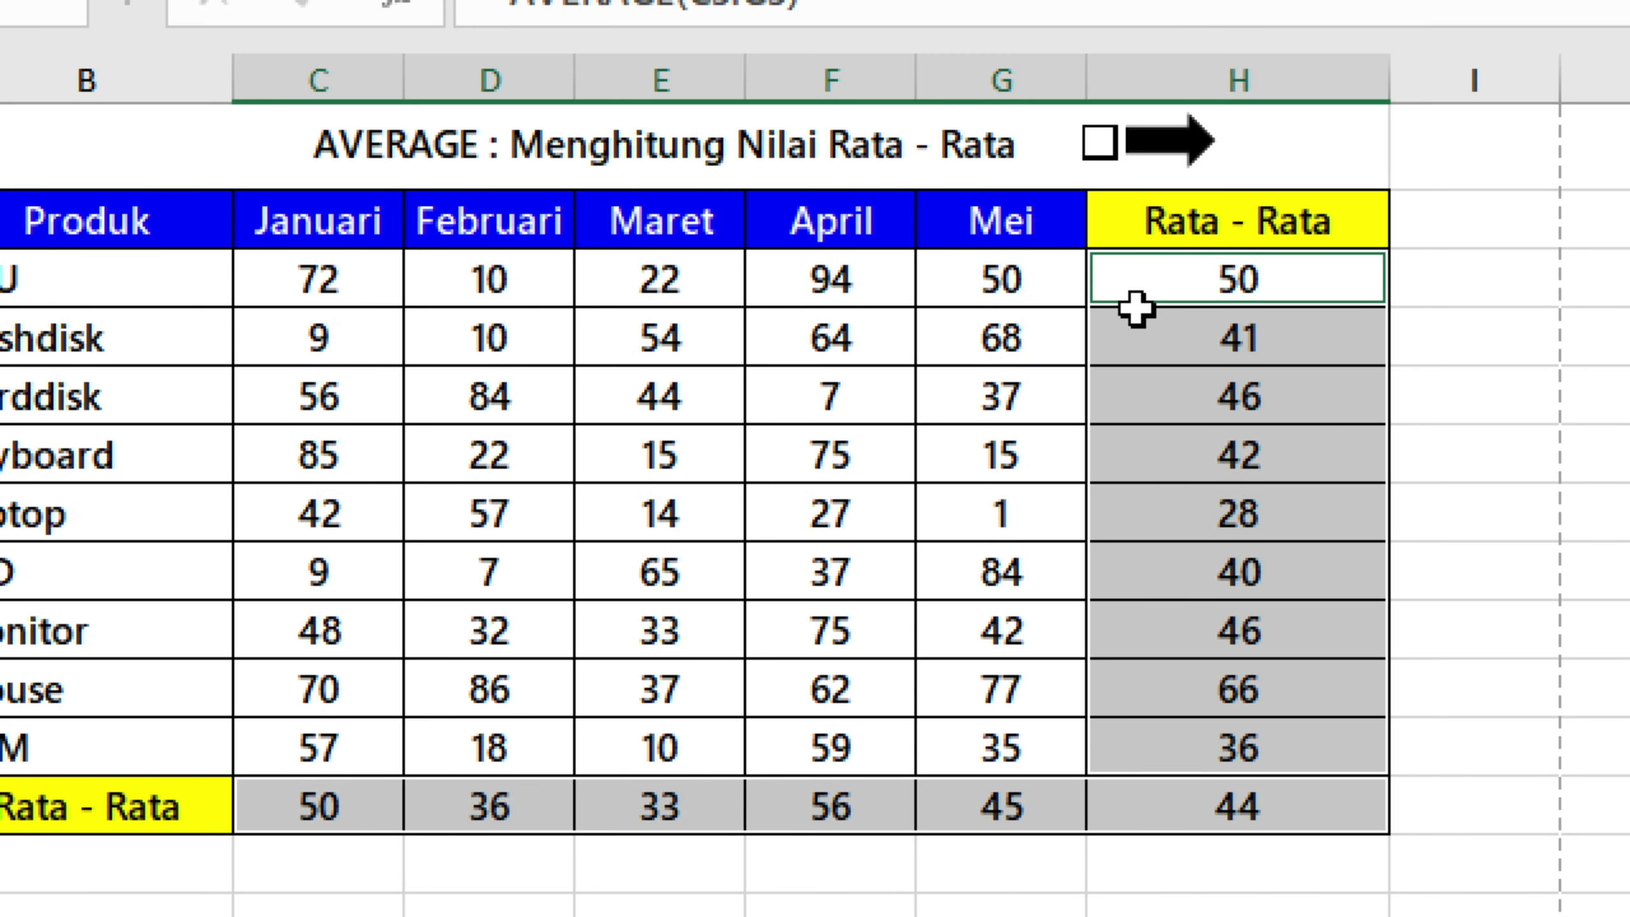
pyautogui.click(957, 132)
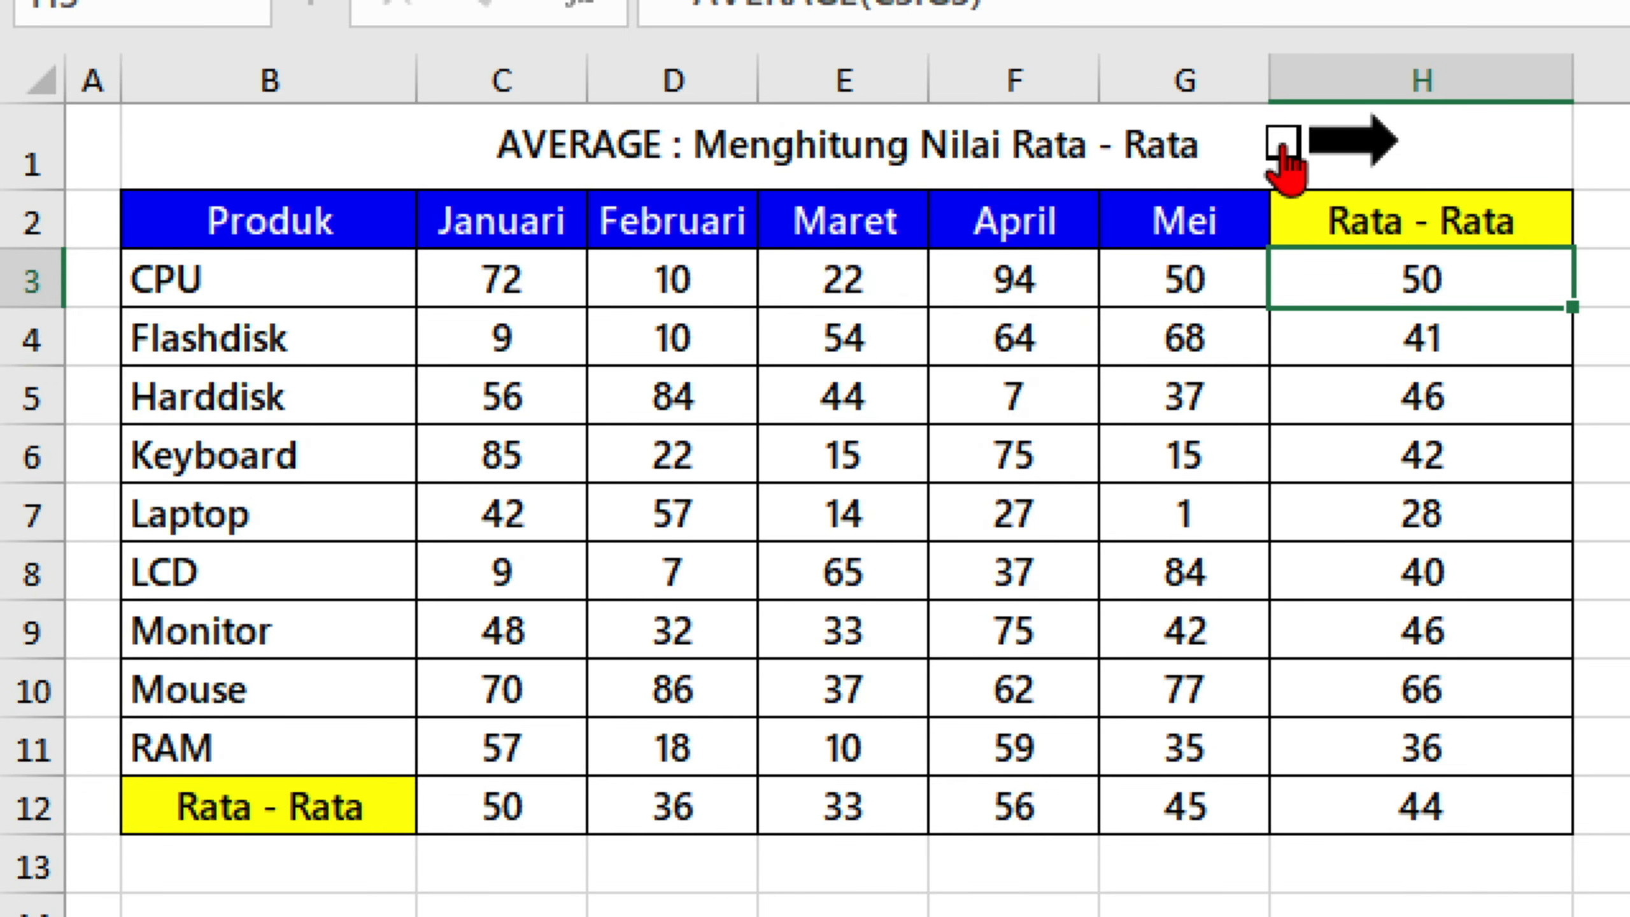
pyautogui.click(1281, 148)
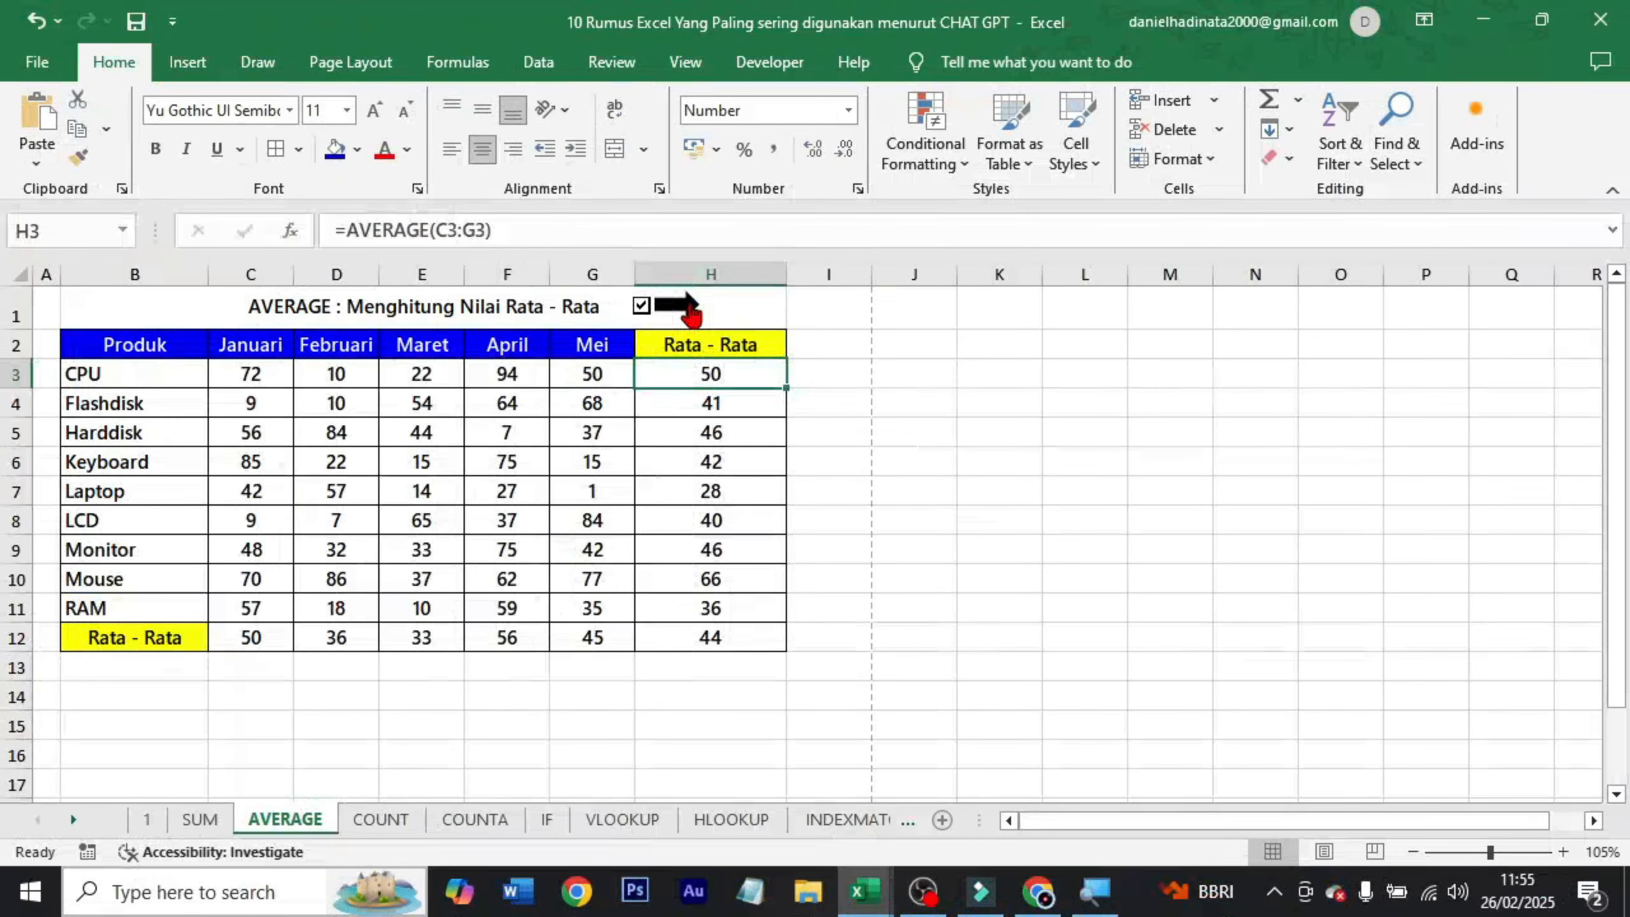
# Open the COUNT sheet and look over its title, the No Induk Siswa list and the question in C3.
pyautogui.click(1376, 147)
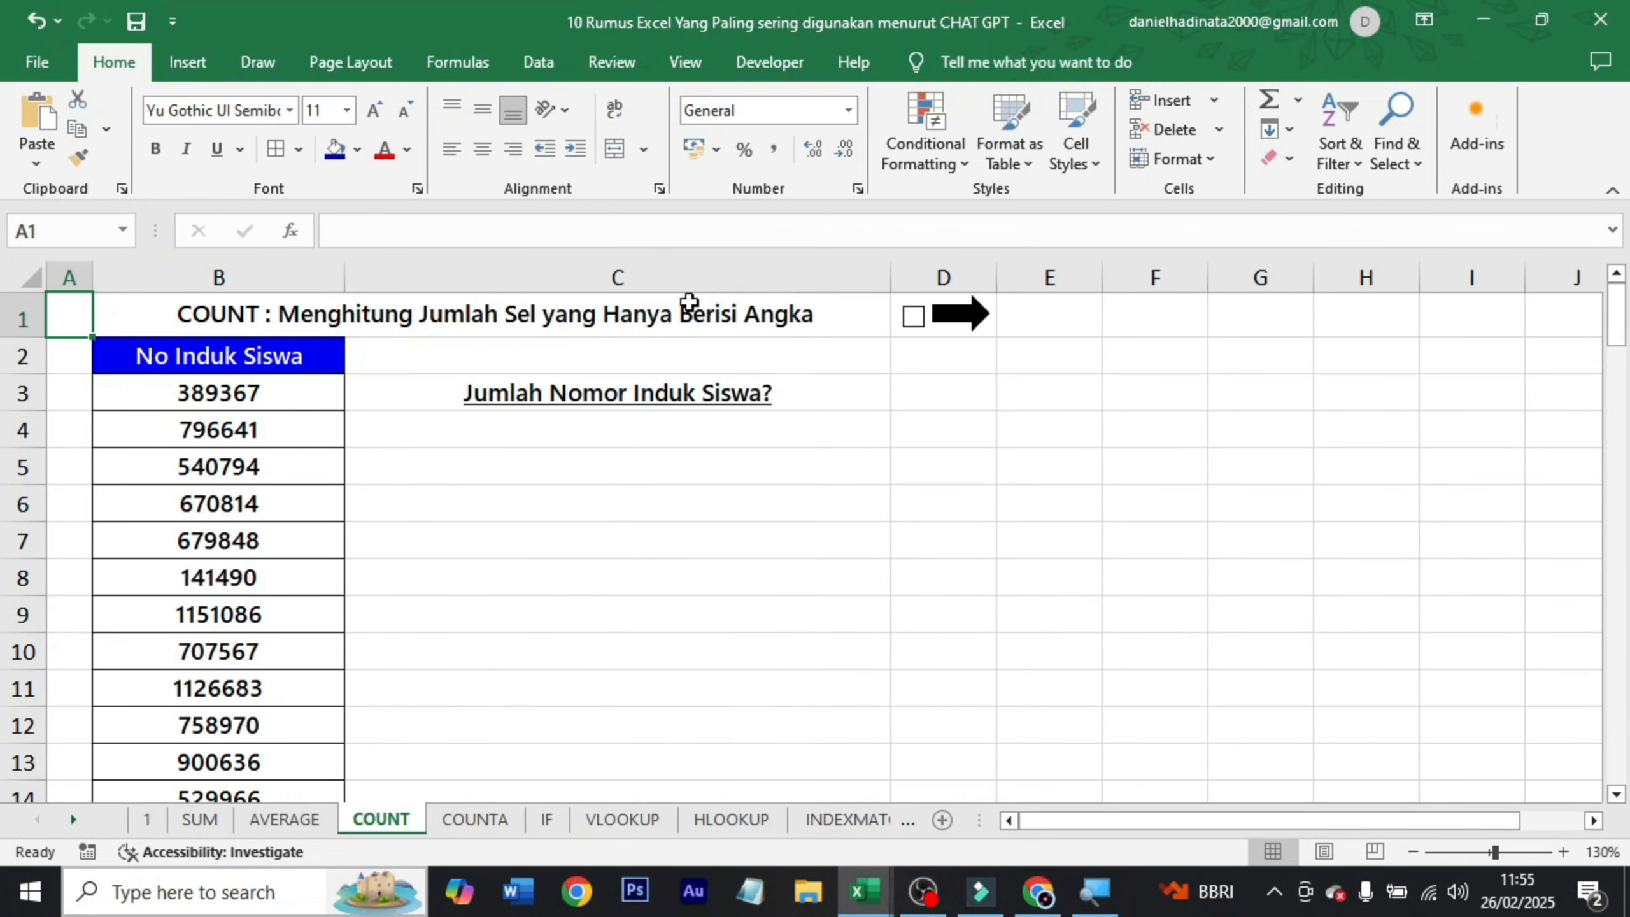
pyautogui.click(688, 302)
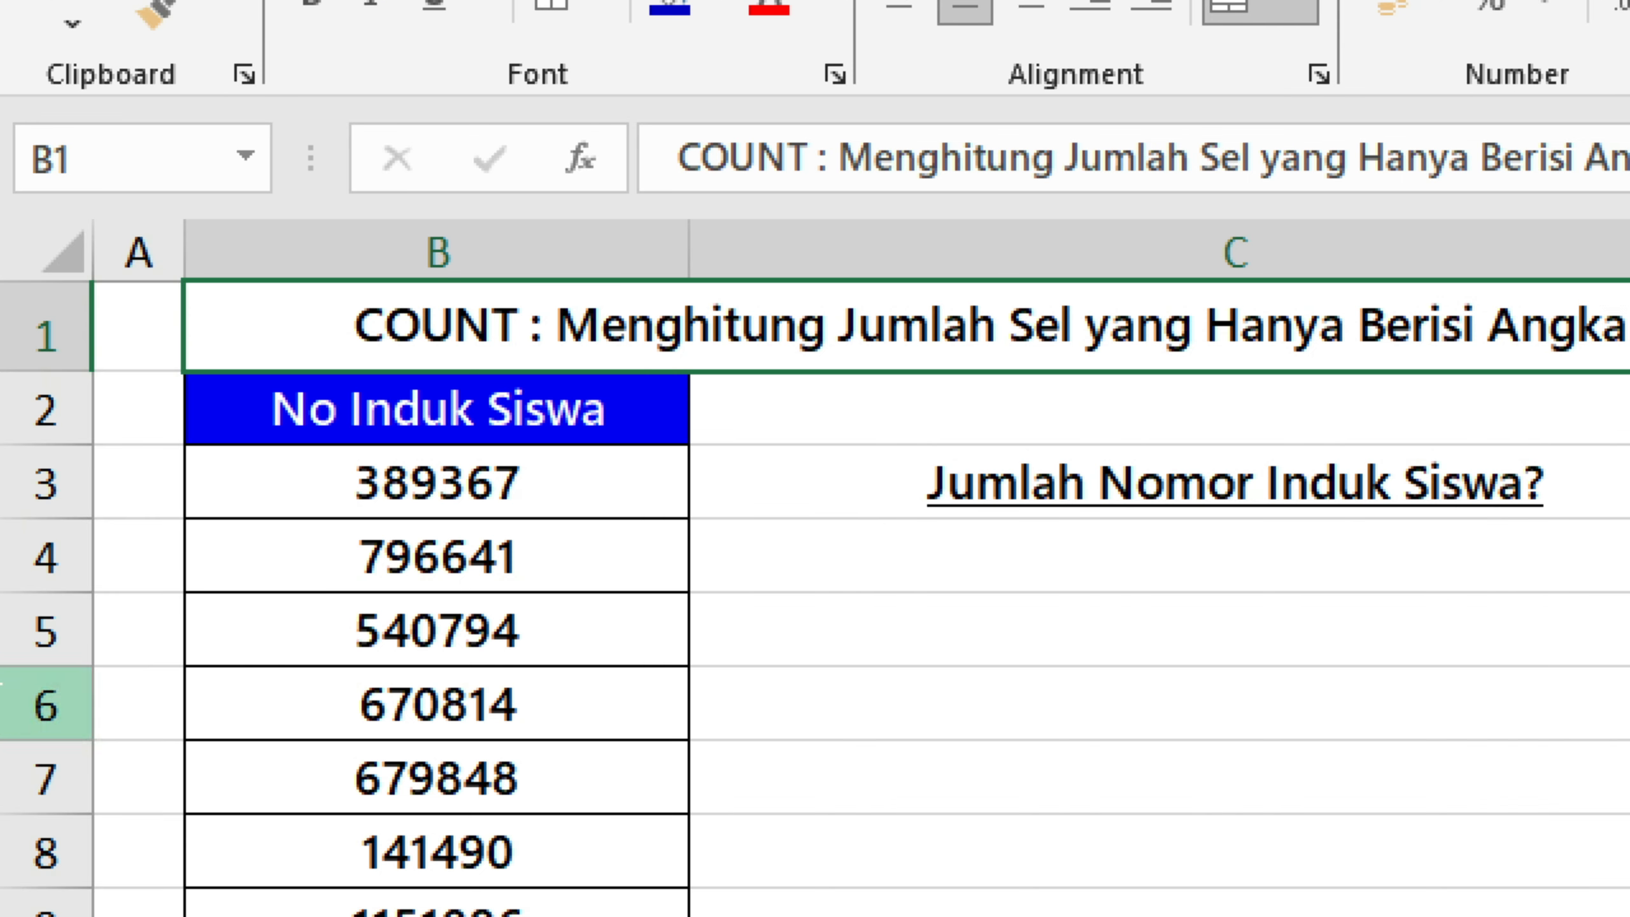
pyautogui.click(452, 488)
pyautogui.click(485, 424)
pyautogui.click(517, 482)
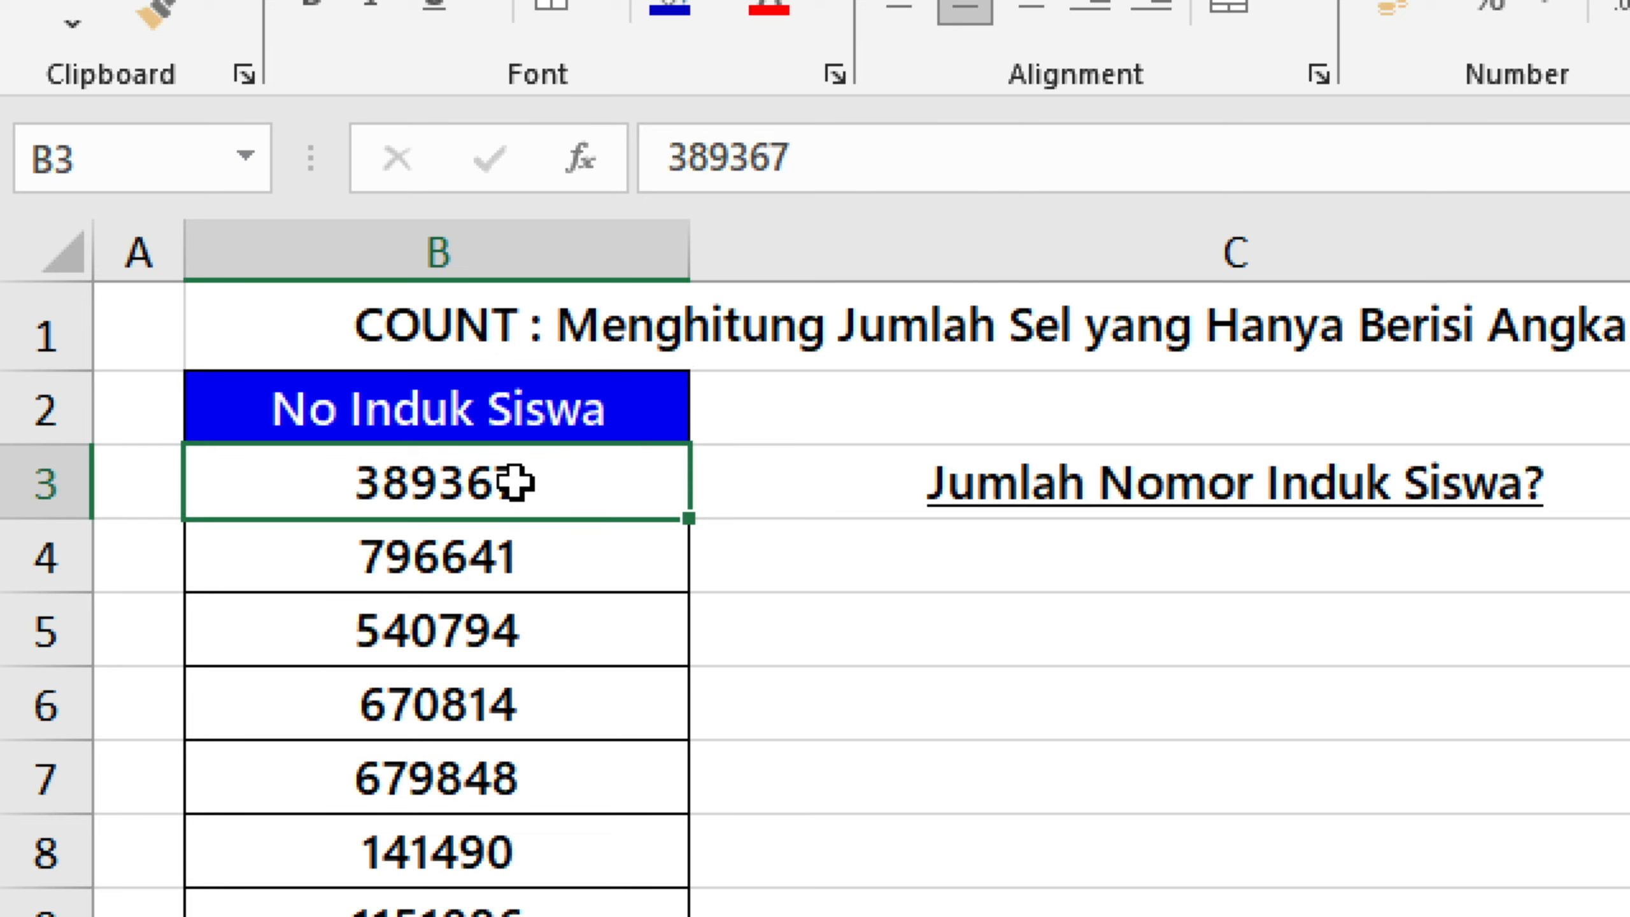
pyautogui.scroll(-9, 640, 614)
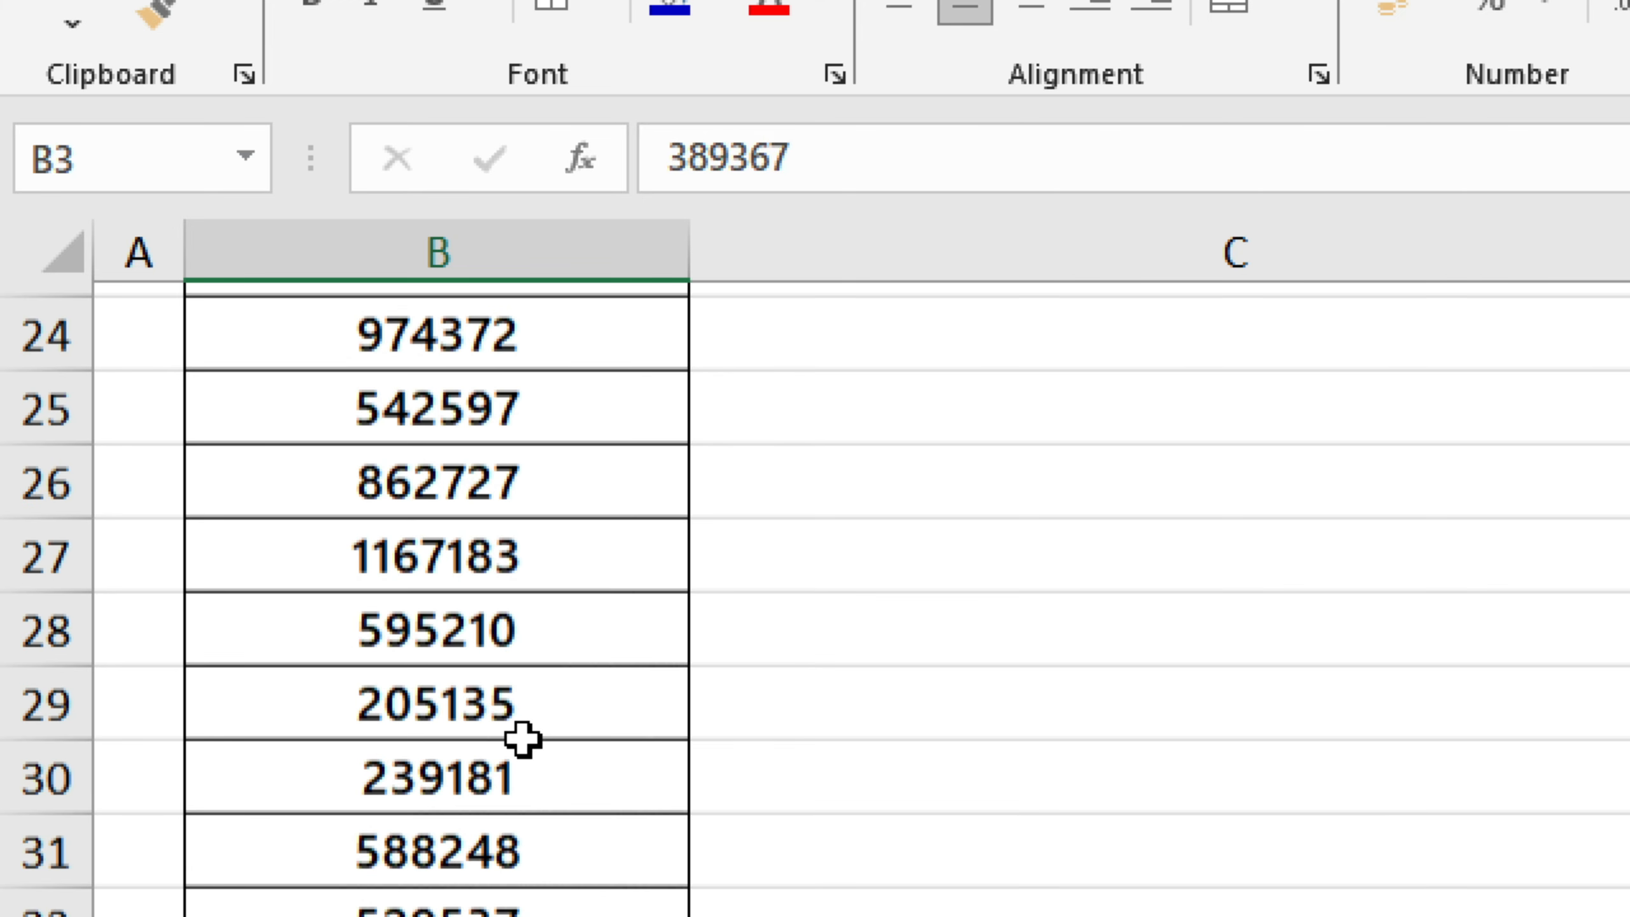
pyautogui.scroll(9, 606, 813)
pyautogui.click(524, 393)
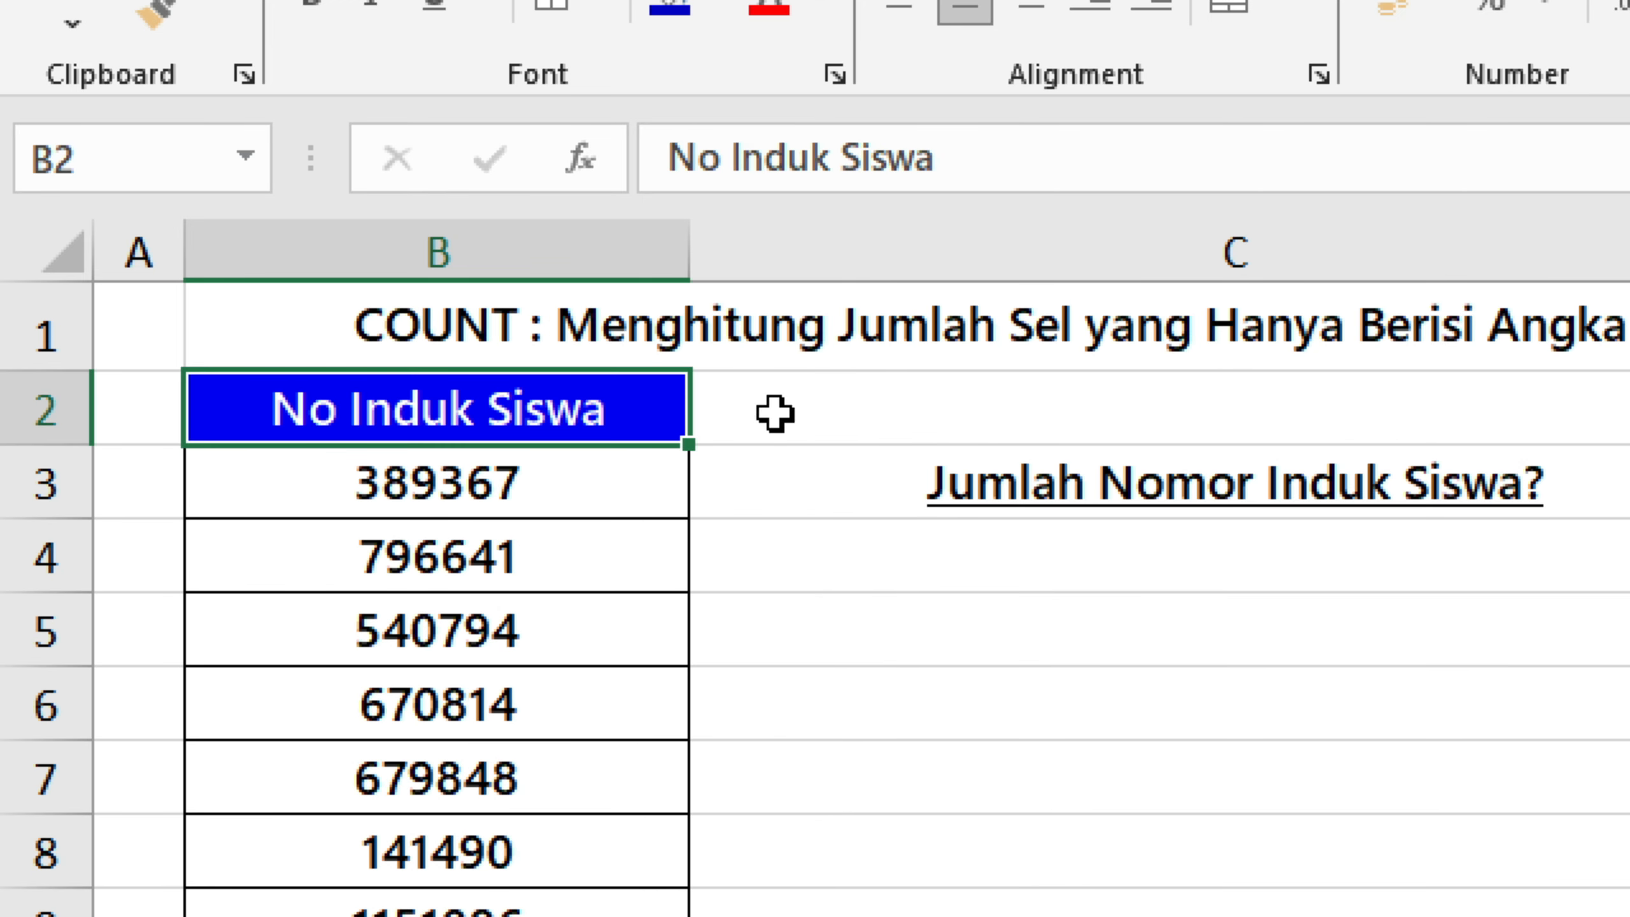
pyautogui.click(793, 458)
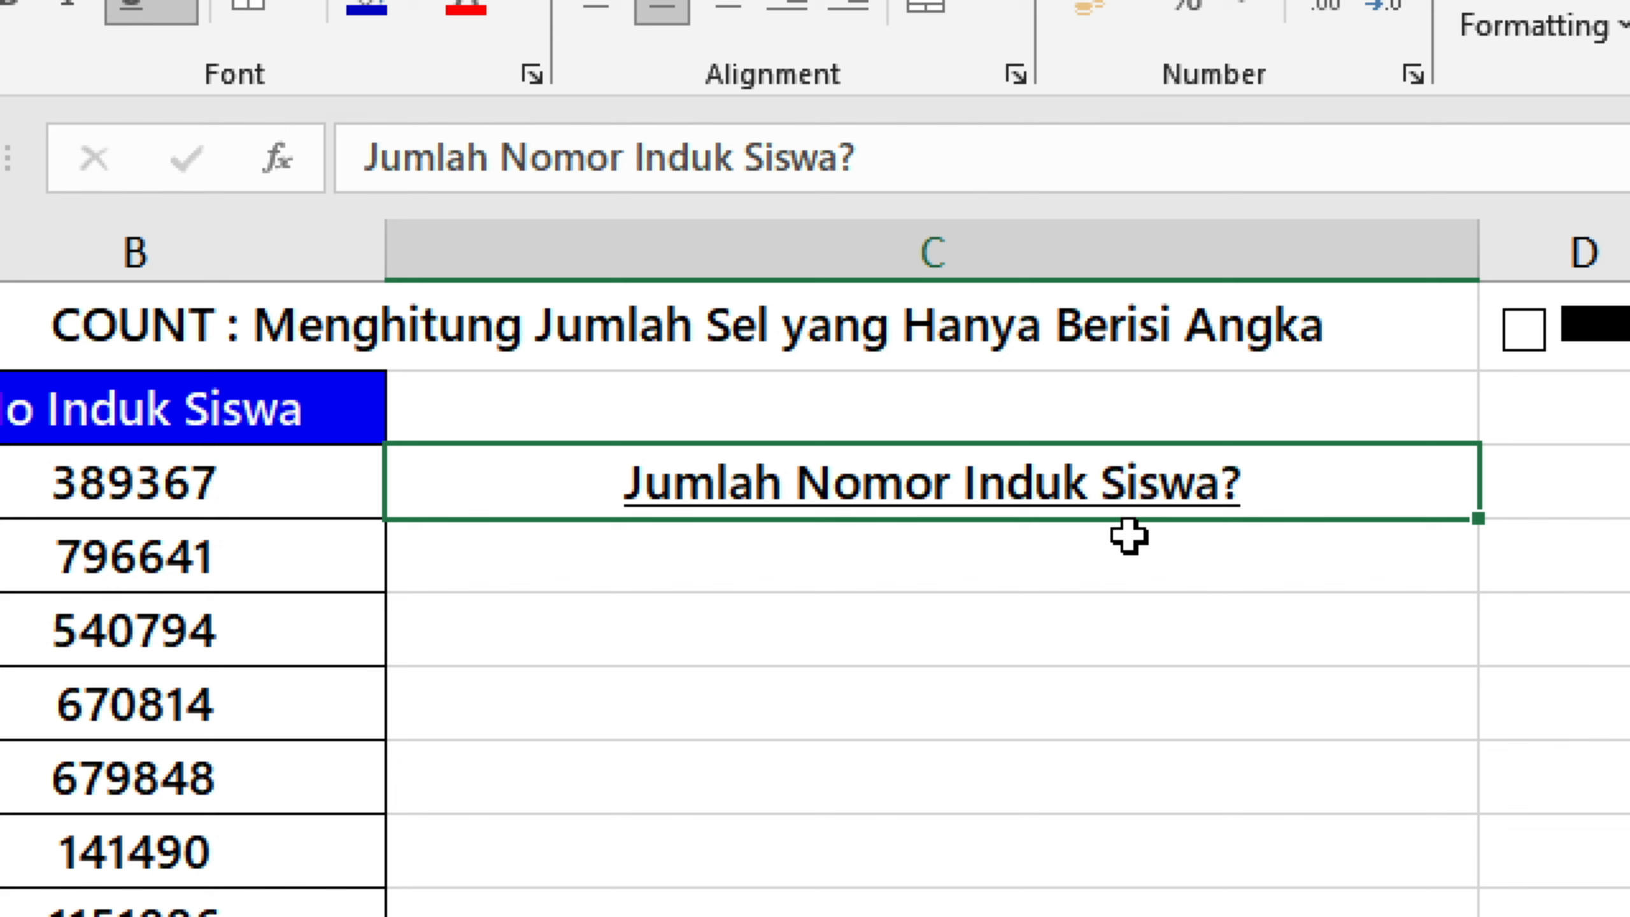
# Enter =COUNT(B3:B101) in C4 to count the student numbers in the No Induk Siswa column.
pyautogui.click(1426, 536)
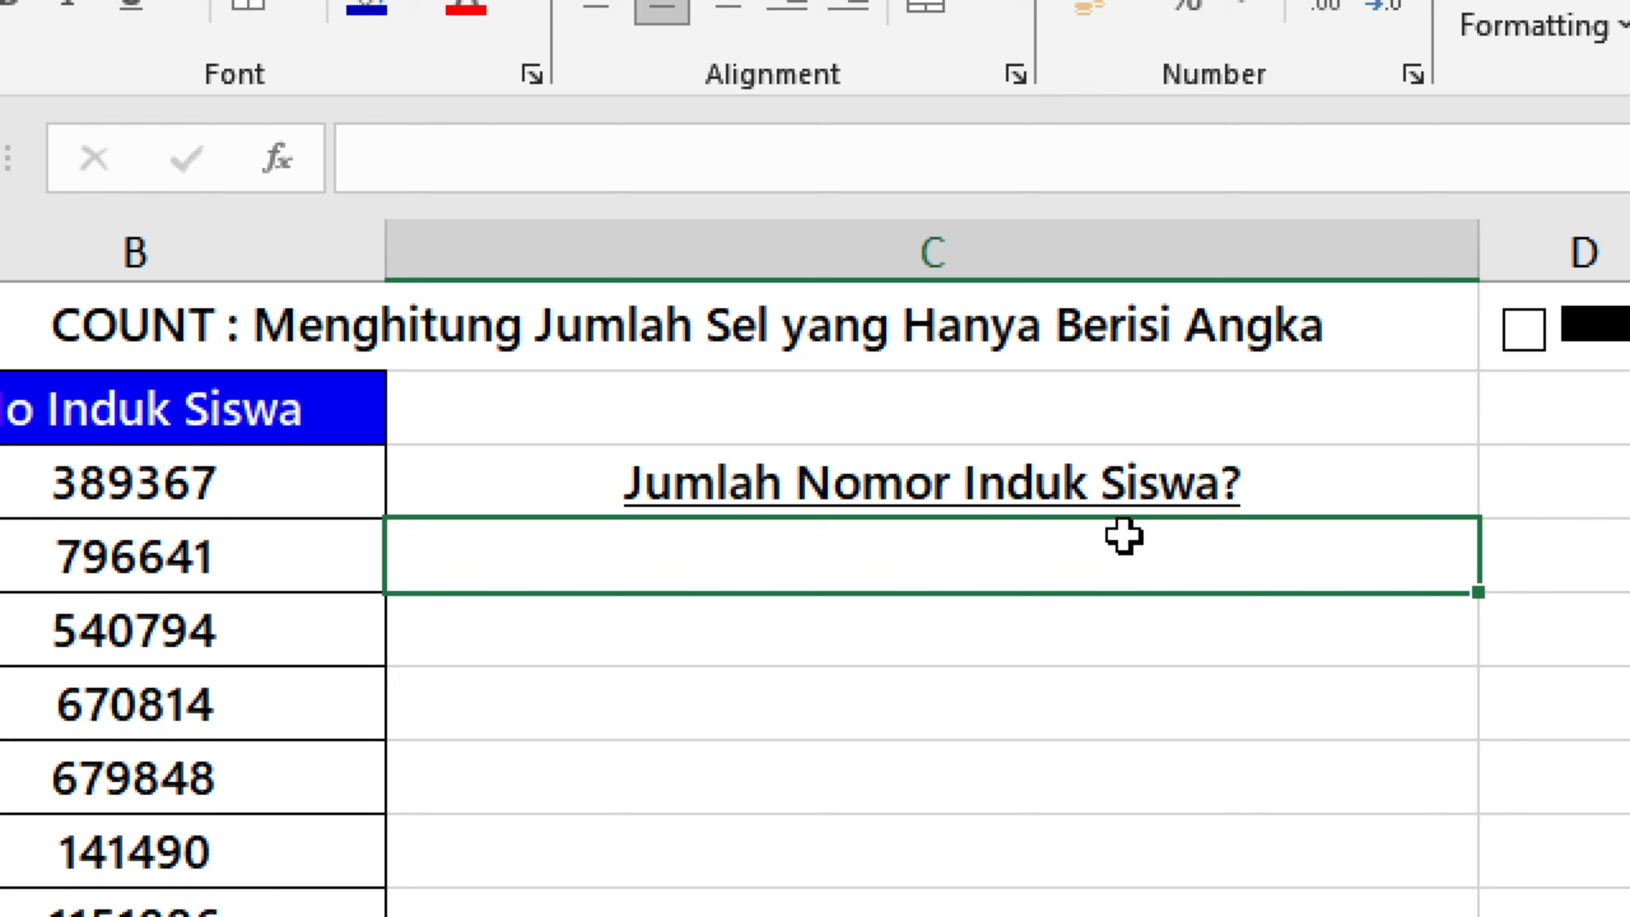
pyautogui.write('=')
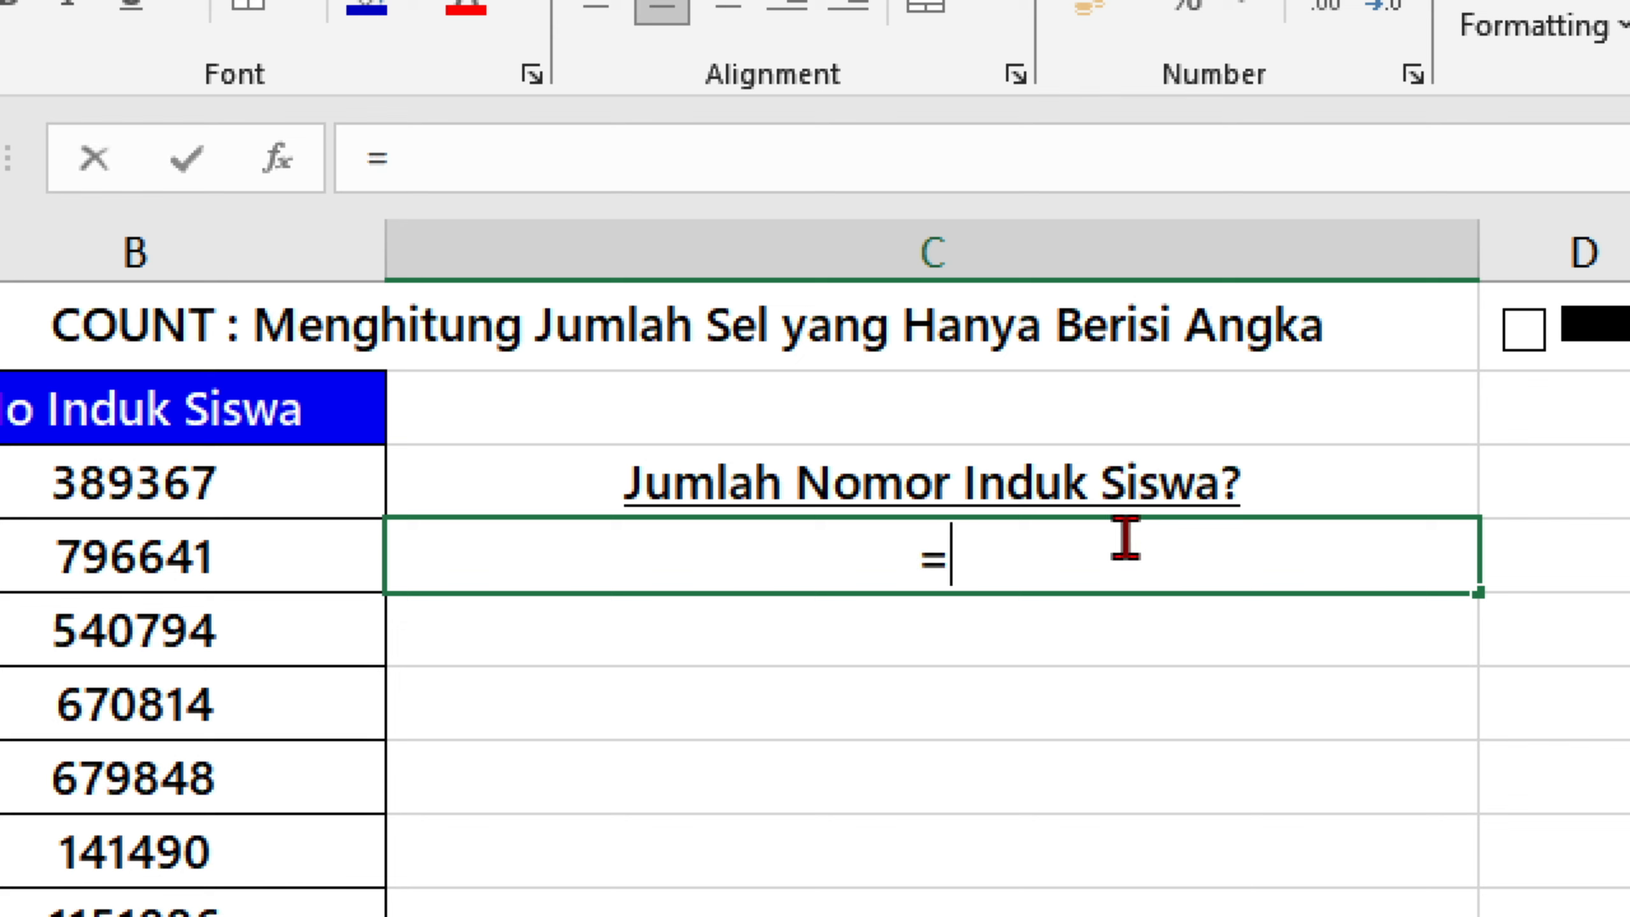
pyautogui.write('count')
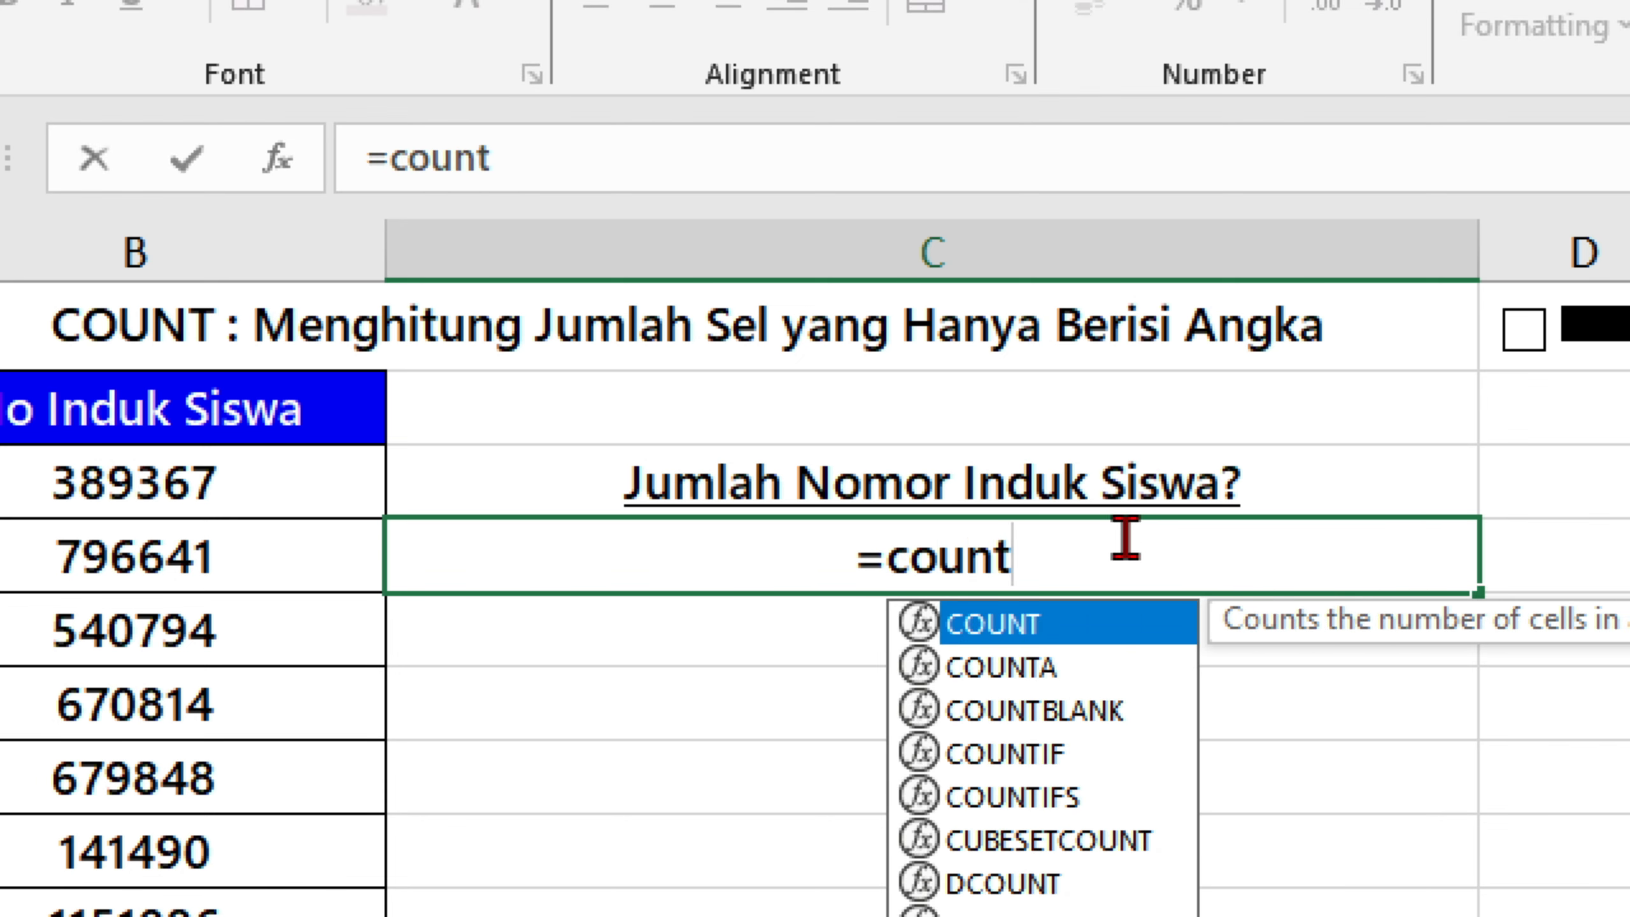
pyautogui.press('Tab')
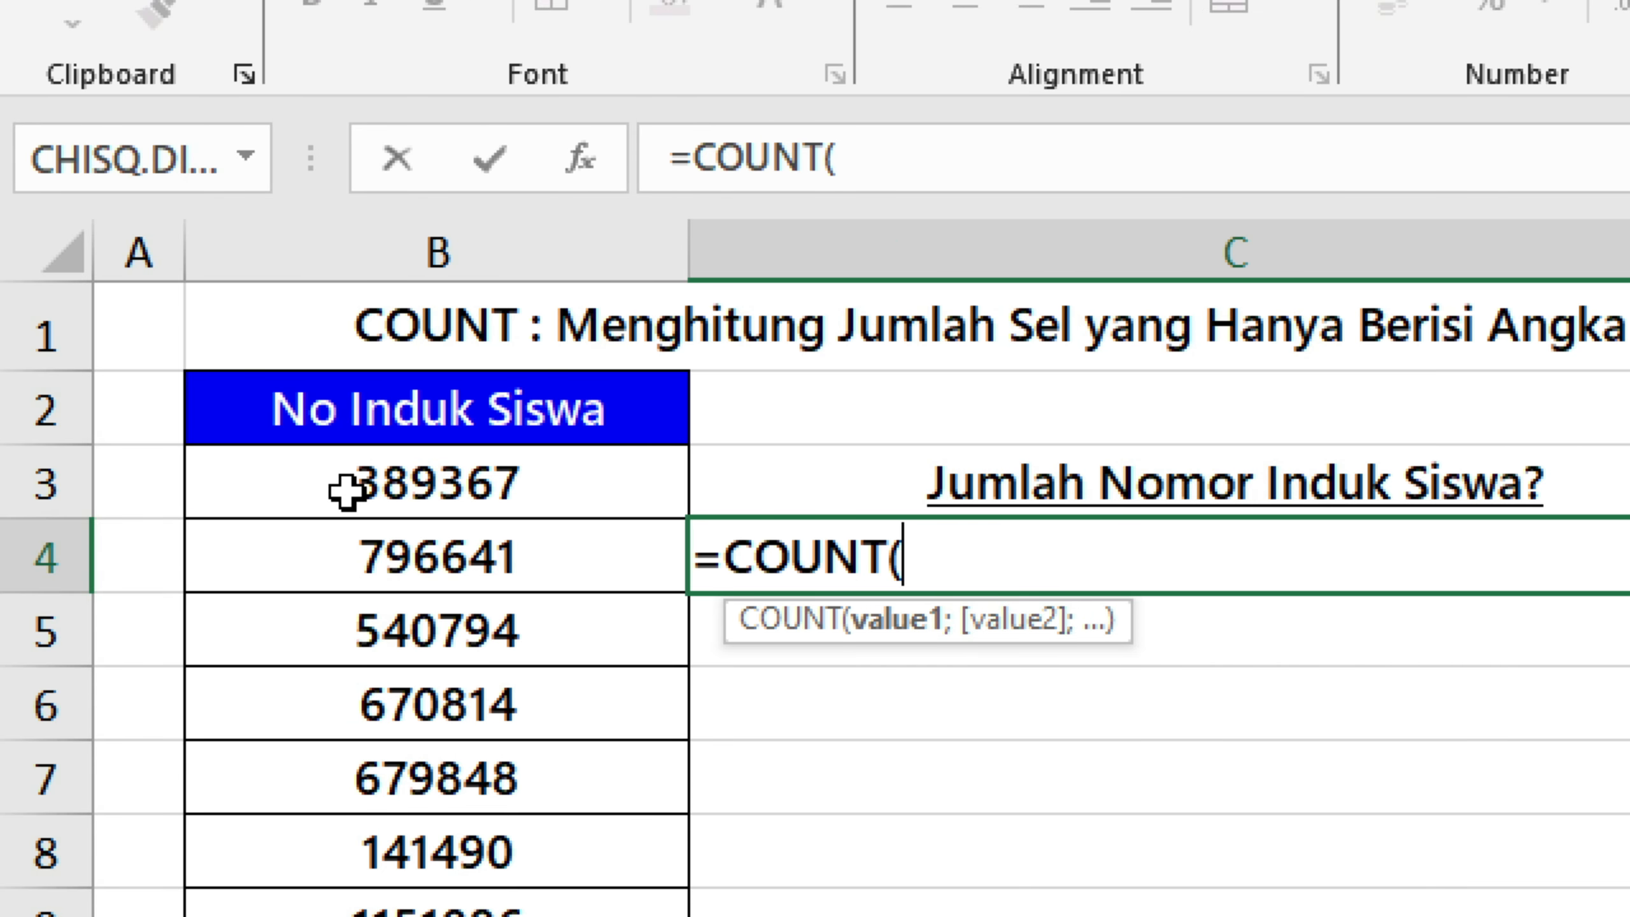
pyautogui.click(556, 482)
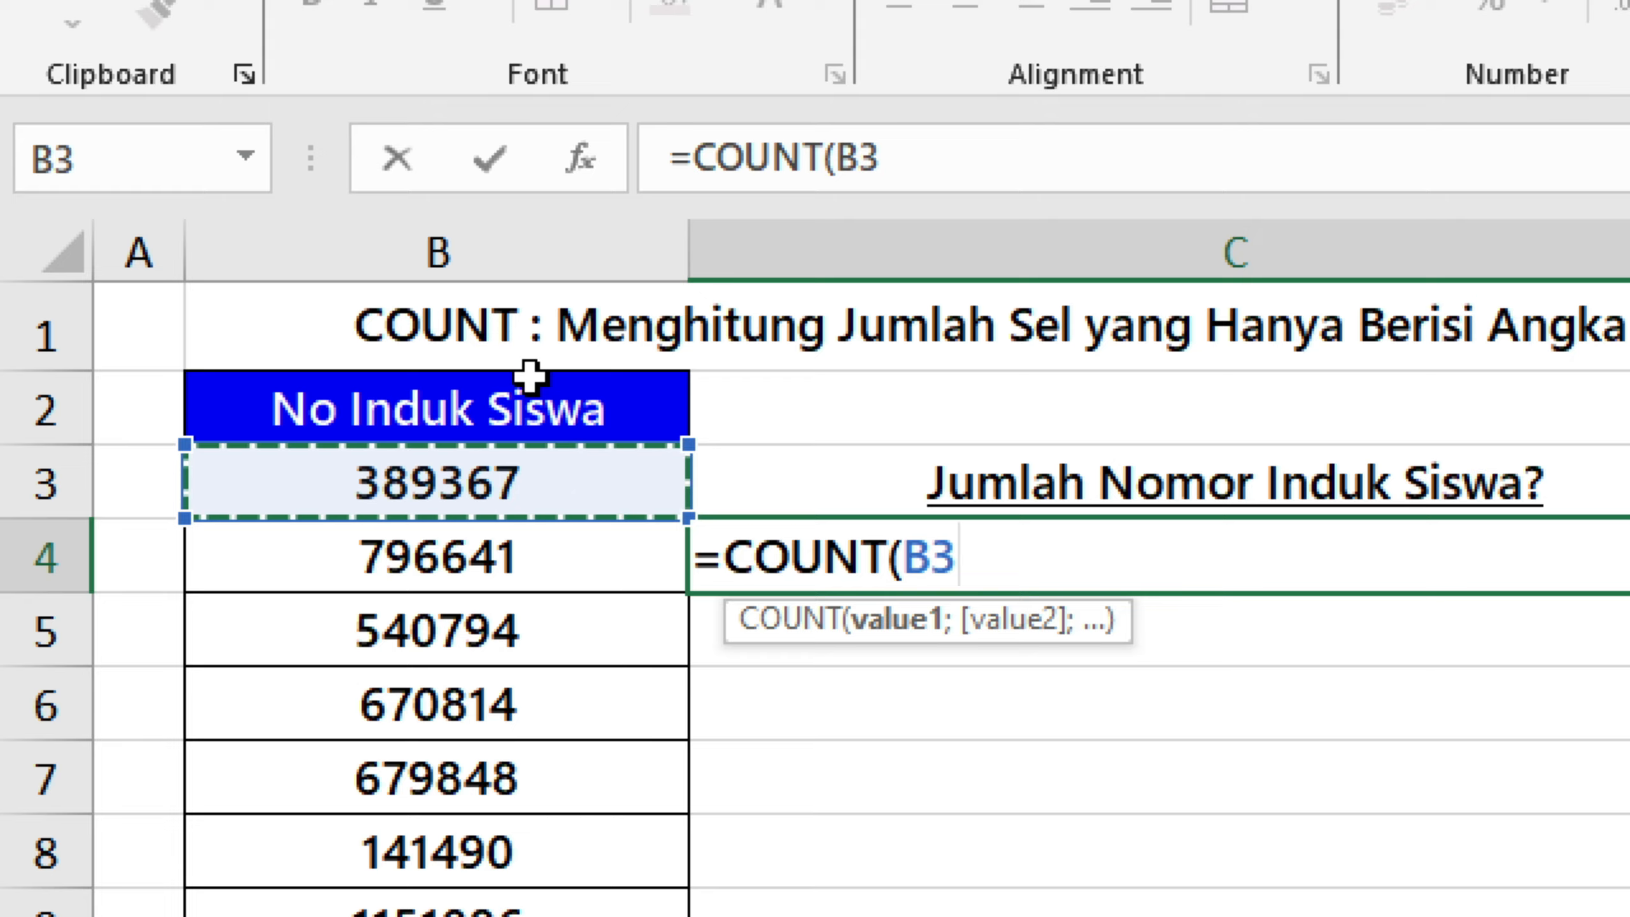
pyautogui.hotkey('ctrl', 'shift', 'Down')
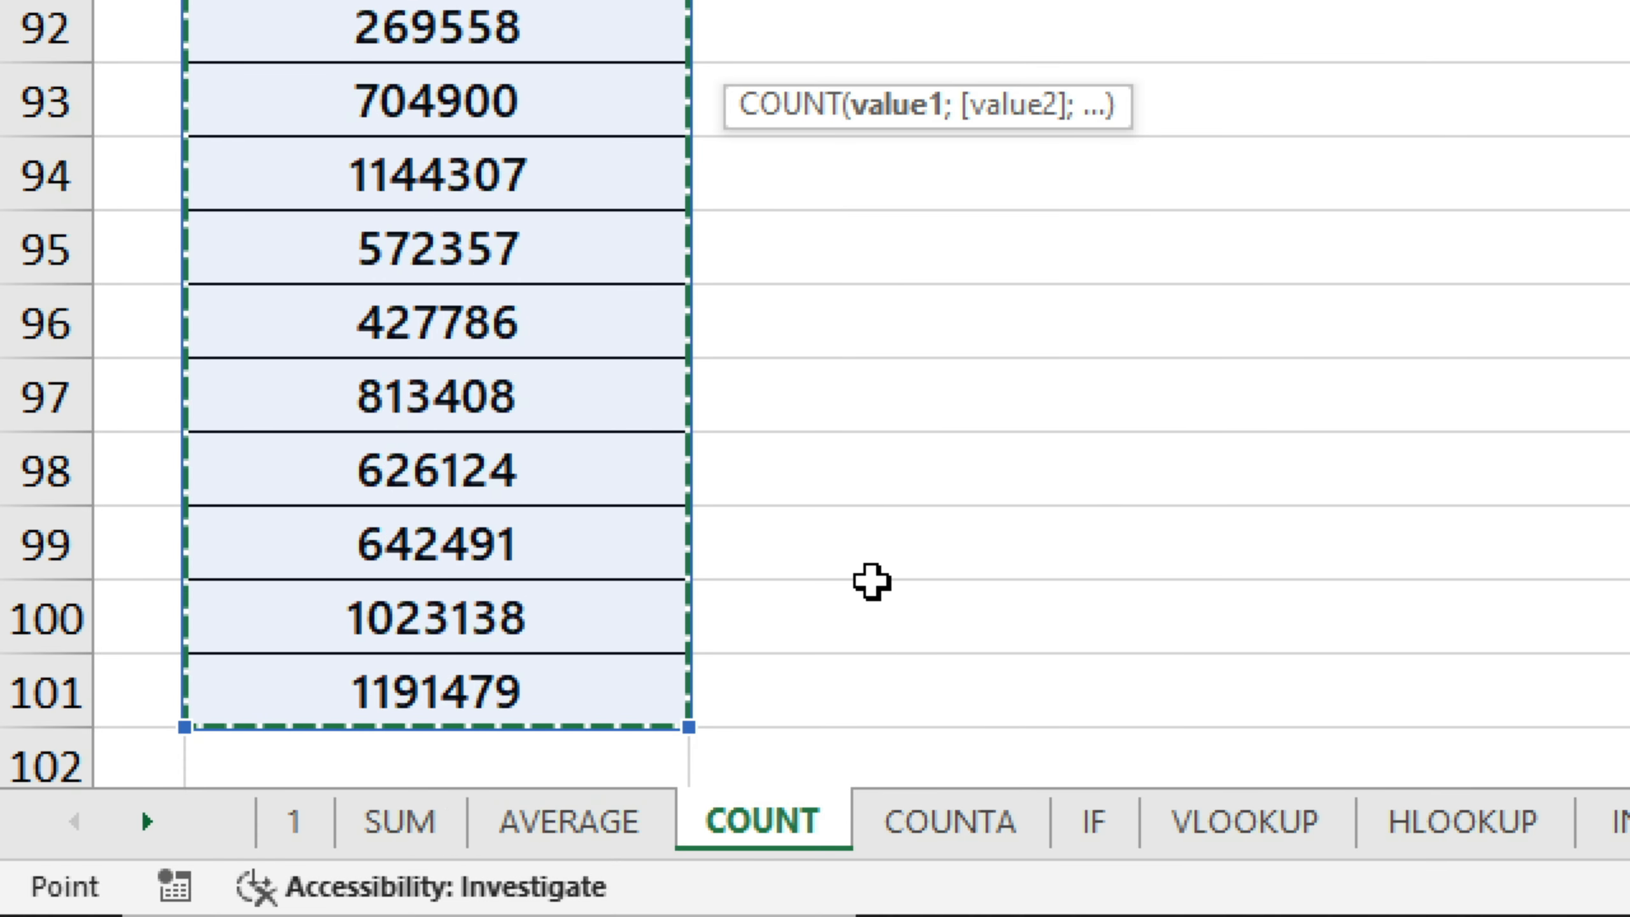
pyautogui.scroll(16, 867, 575)
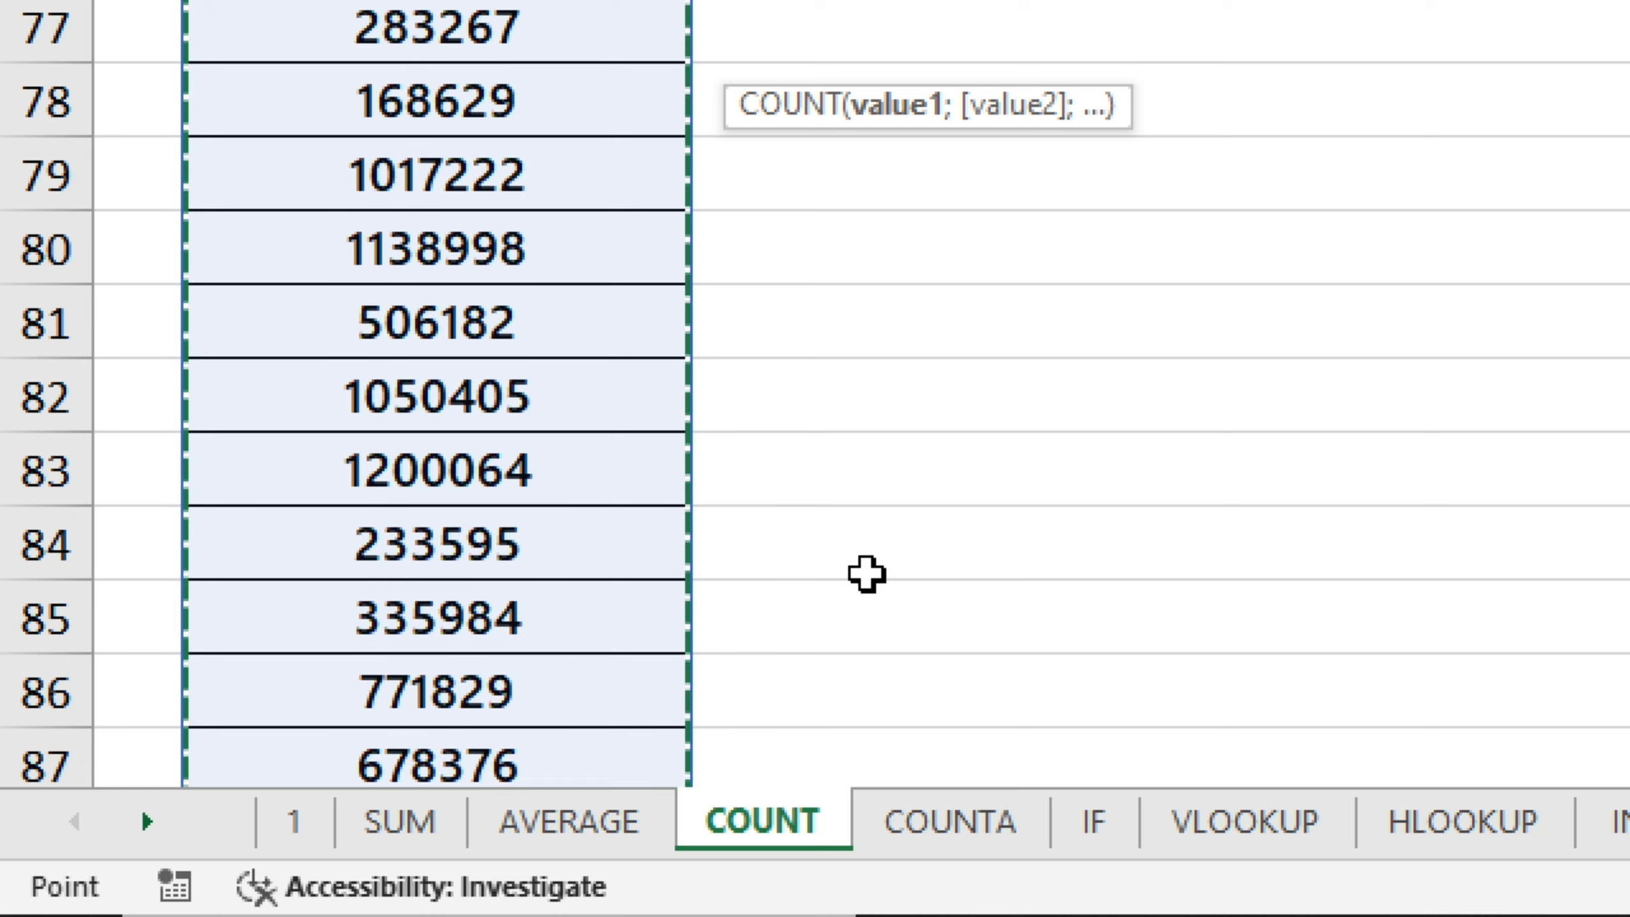
pyautogui.scroll(13, 864, 571)
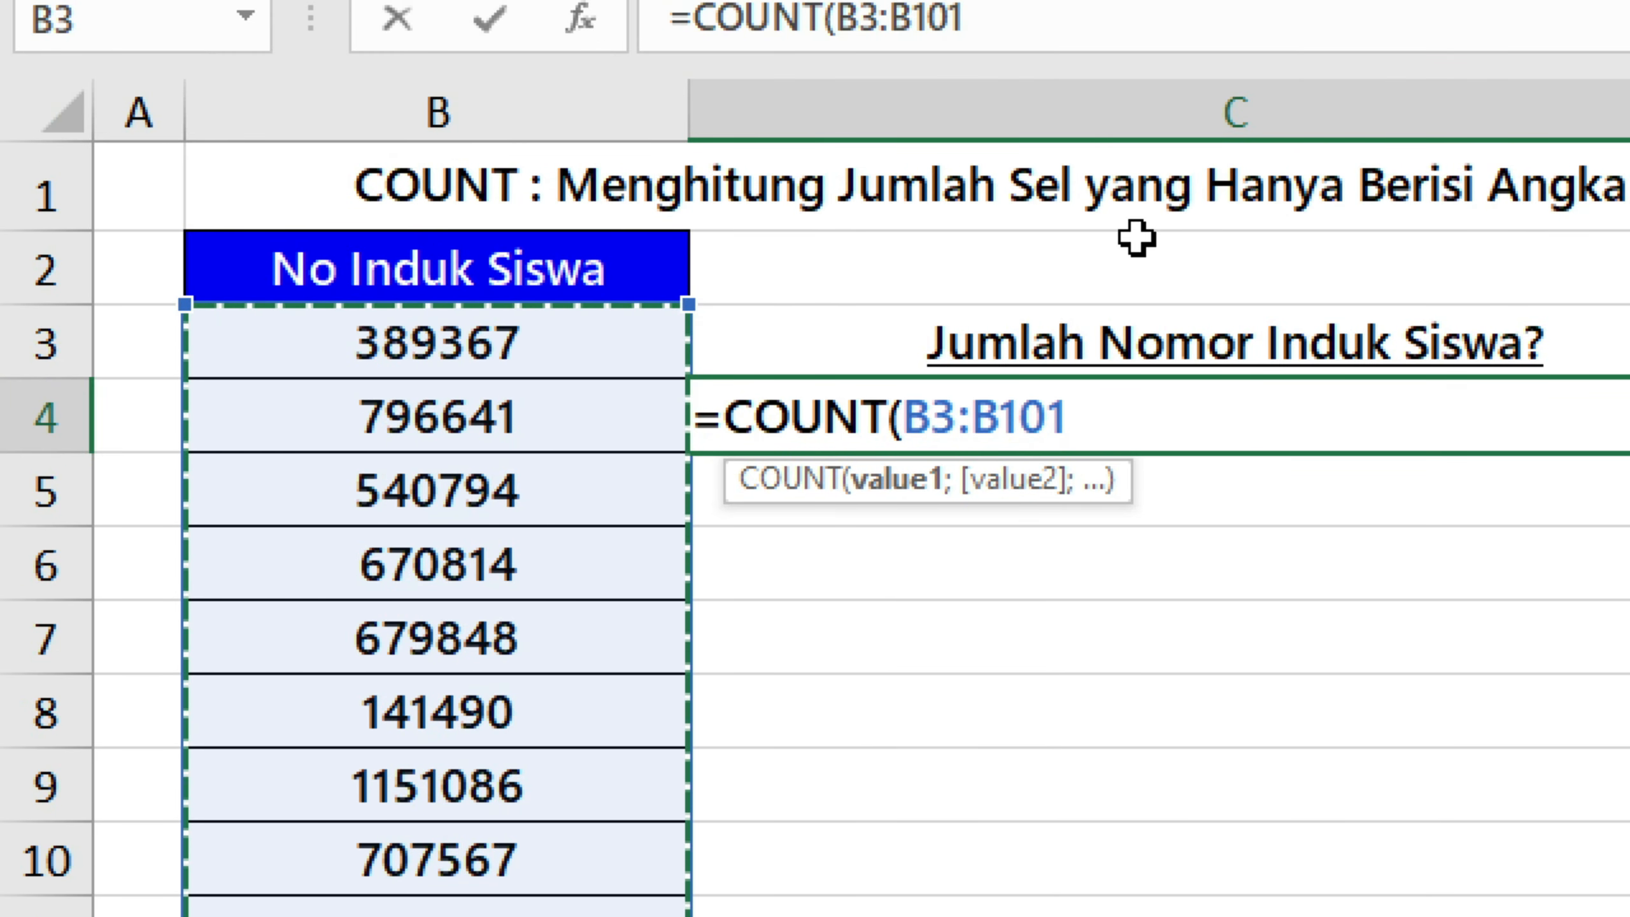
pyautogui.write(')')
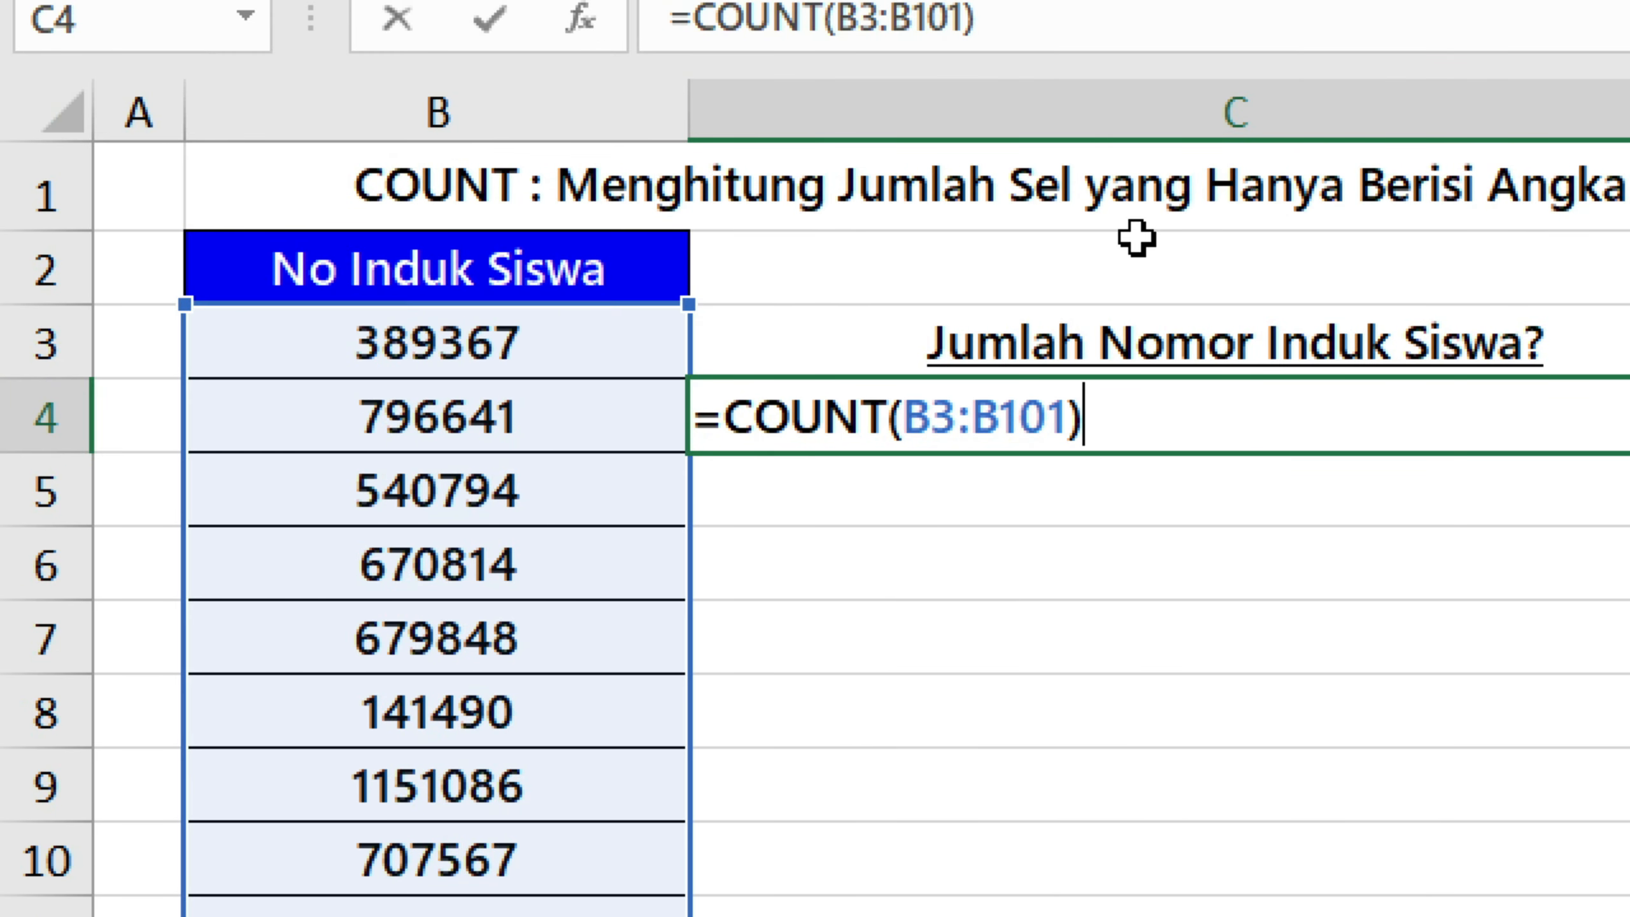
pyautogui.hotkey('ctrl', 'Return')
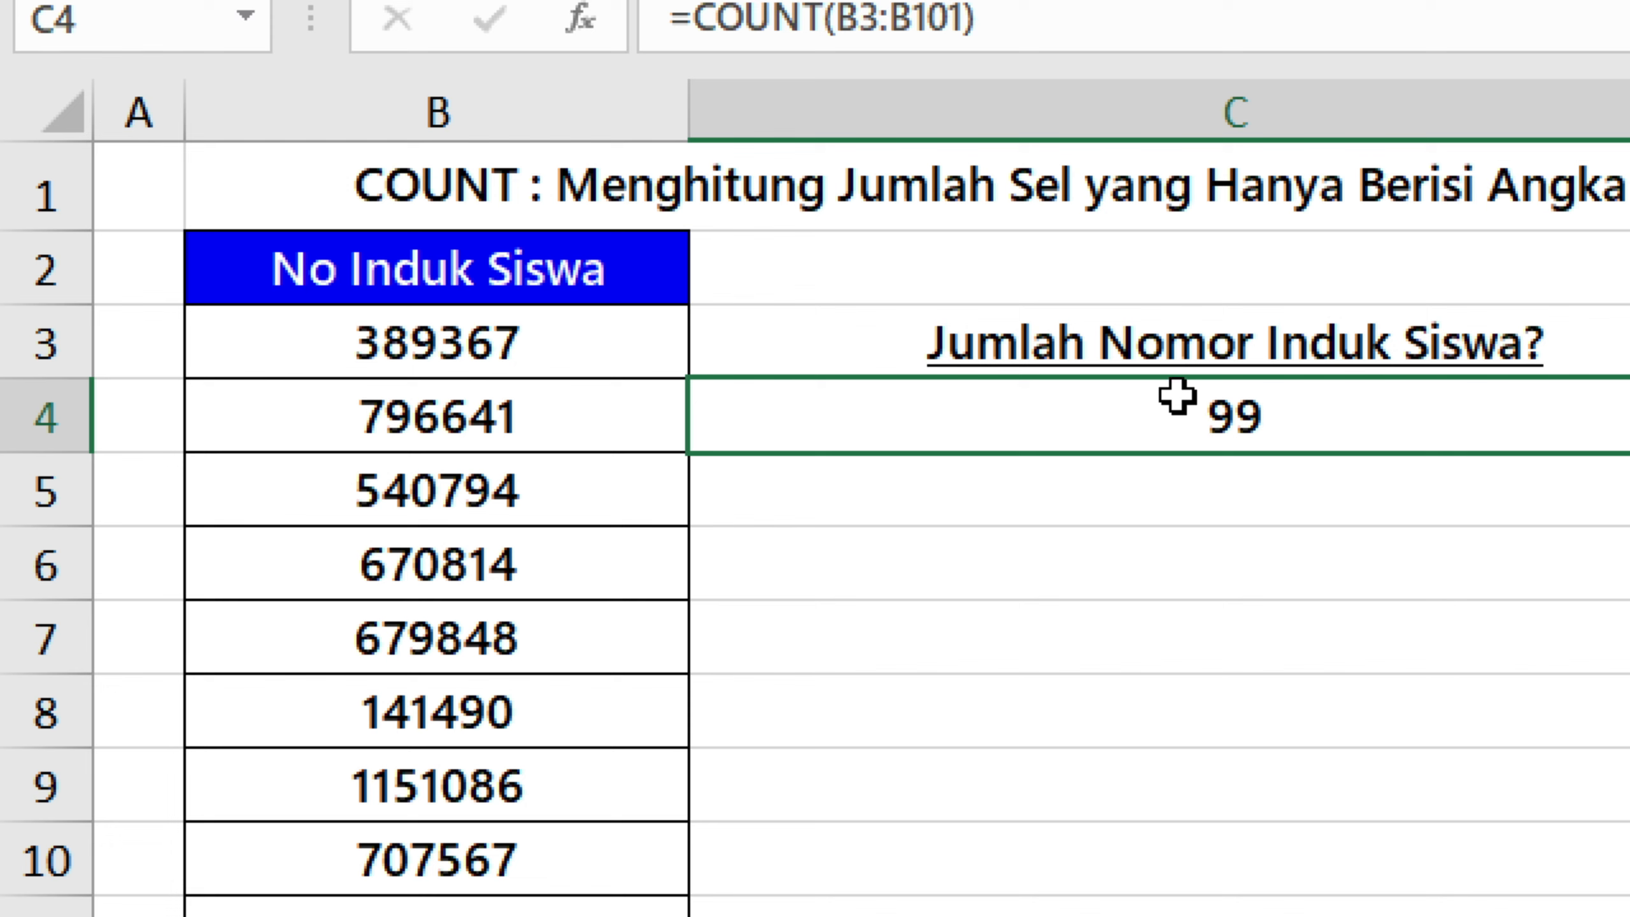
# Clear the number in B5 to test how the count in C4 reacts, and undo the deletion.
pyautogui.click(428, 475)
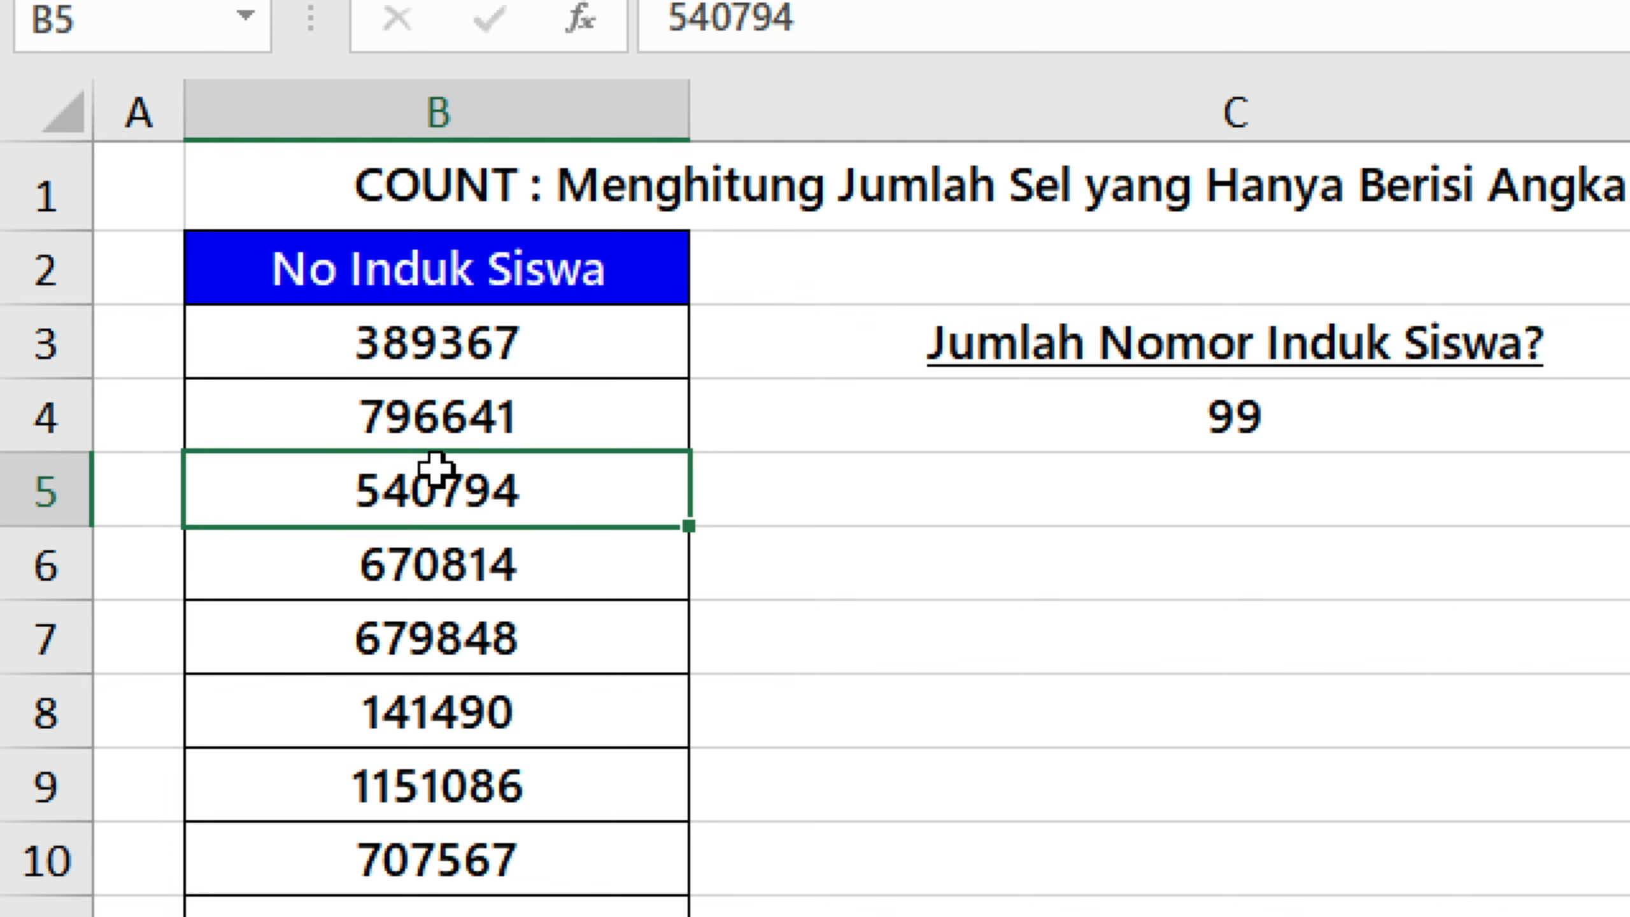
pyautogui.press('Delete')
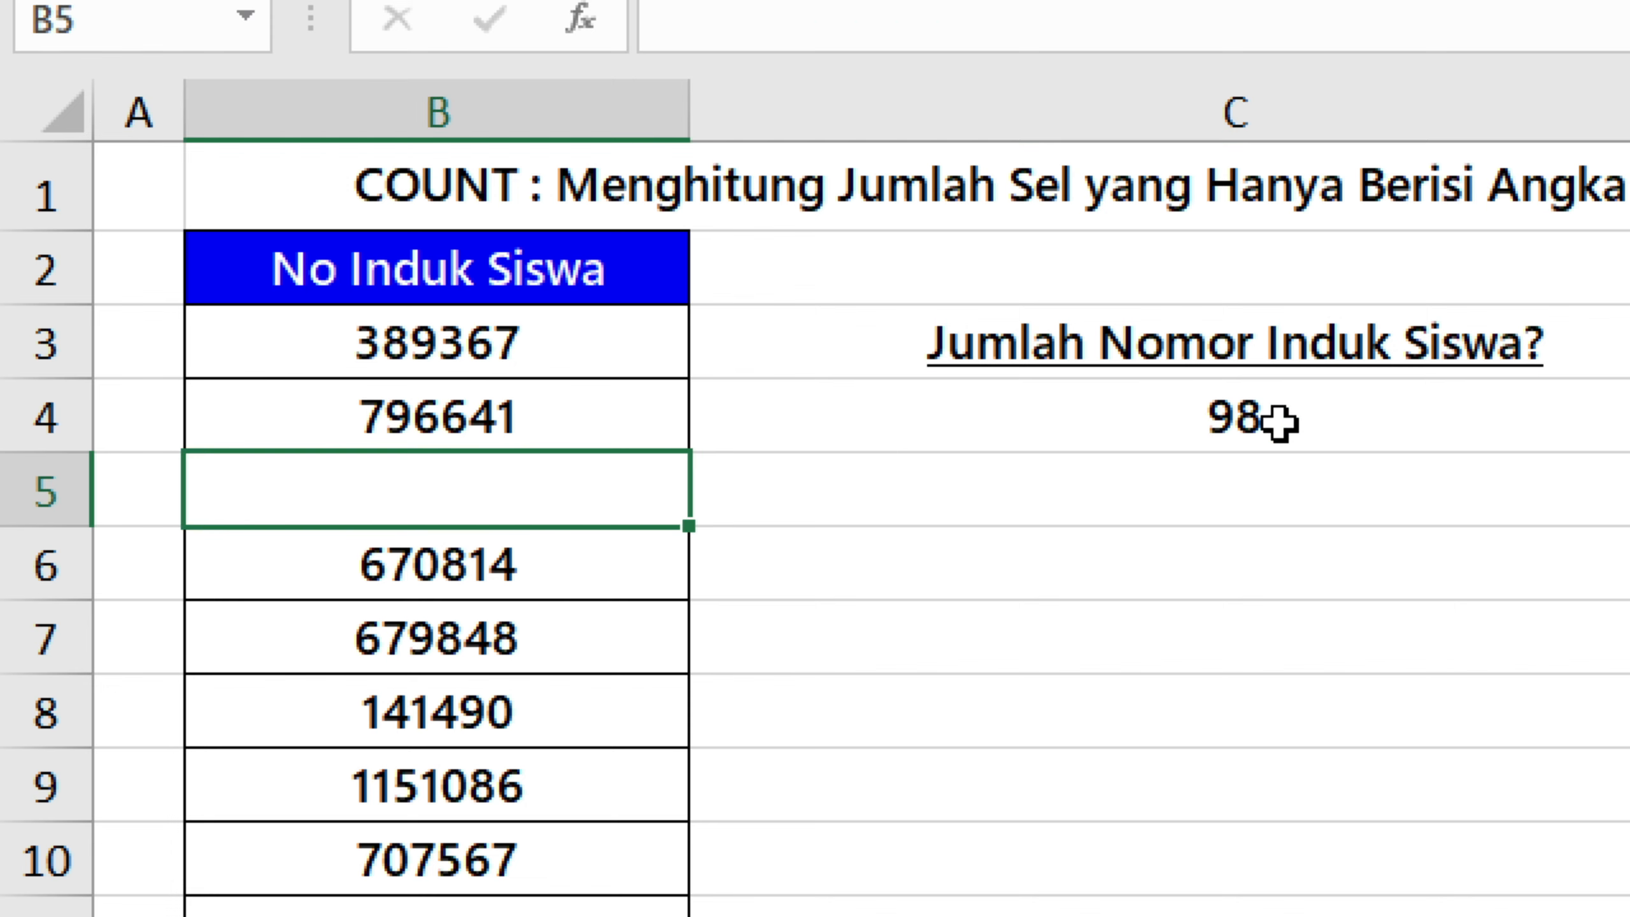
pyautogui.click(1308, 414)
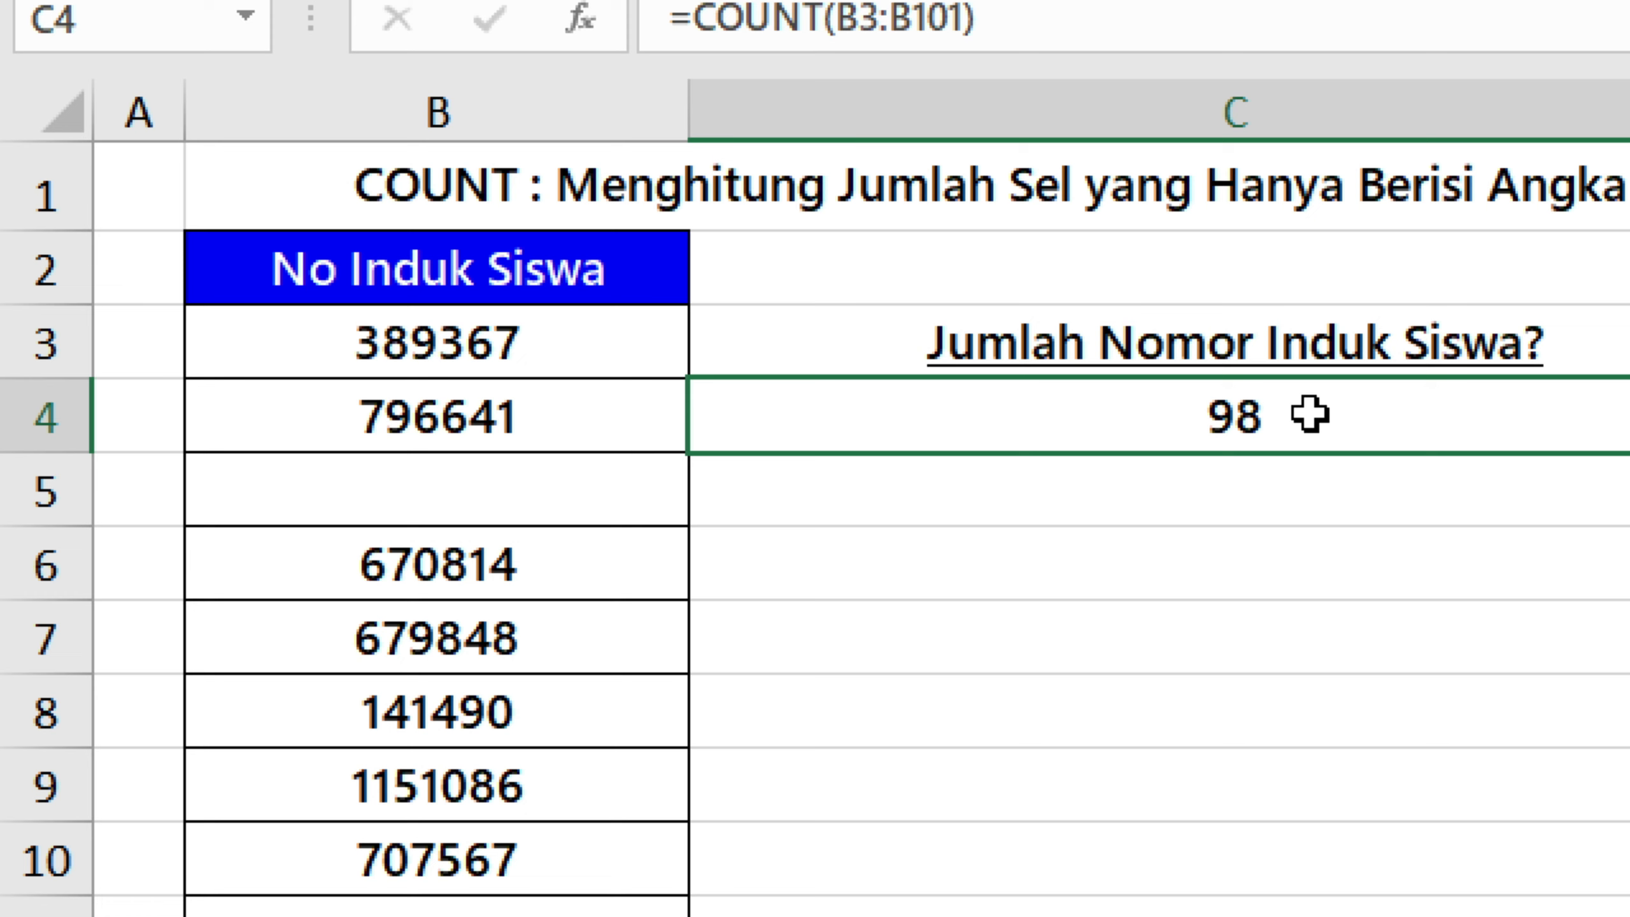
pyautogui.hotkey('ctrl', 'z')
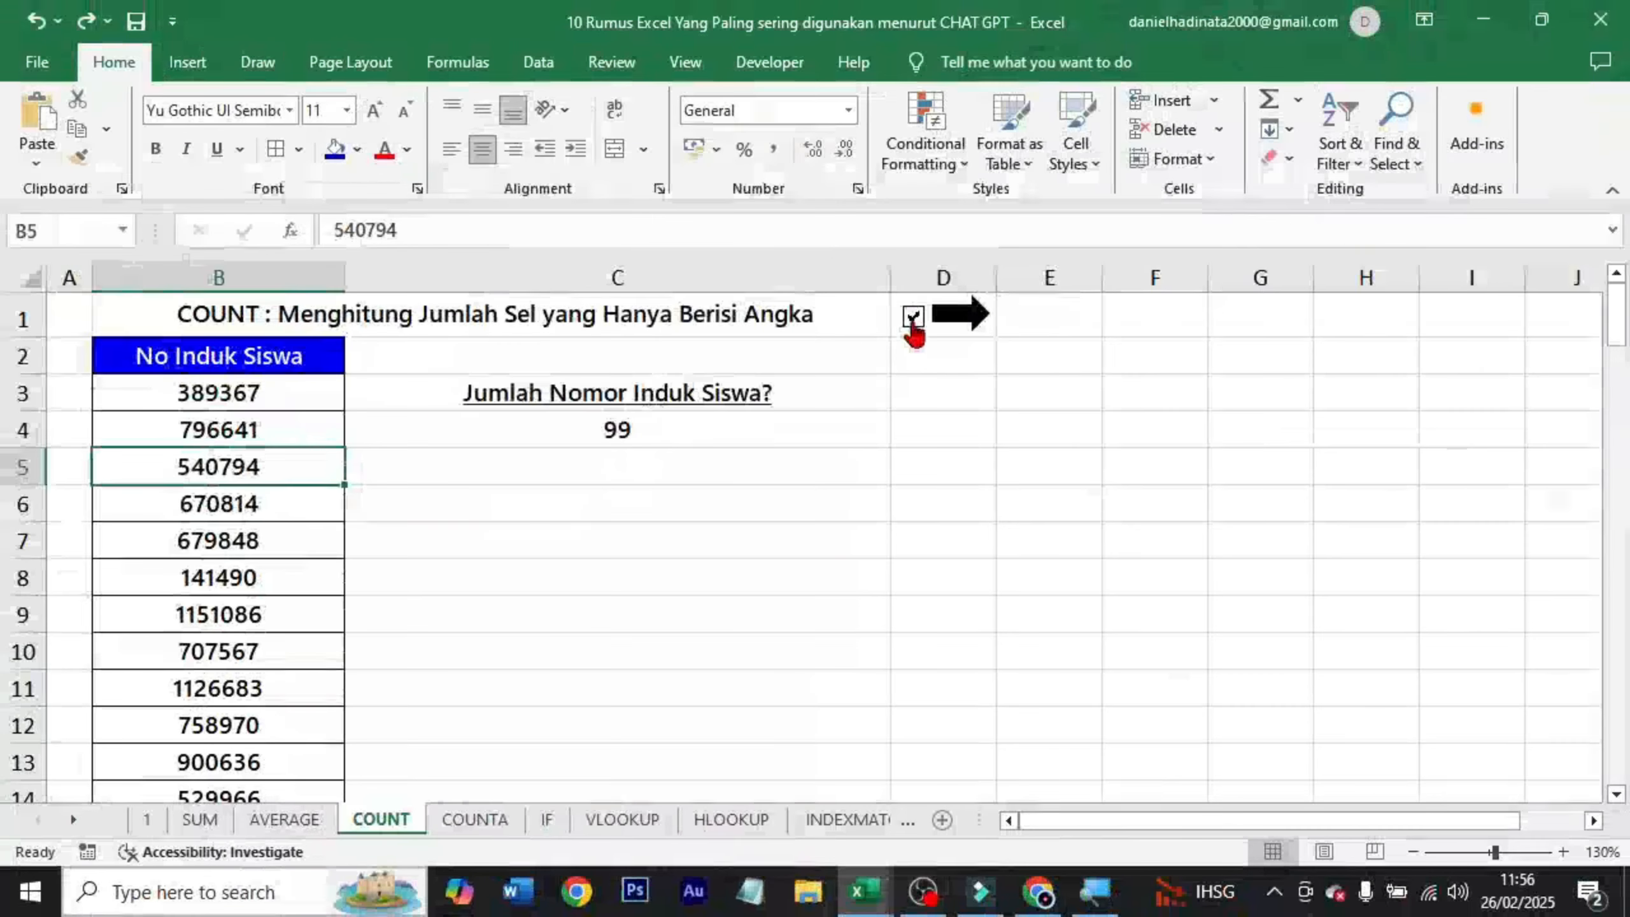
# Tick the checkbox beside the COUNT title and open the COUNTA sheet to look over its title and table headers.
pyautogui.click(1283, 209)
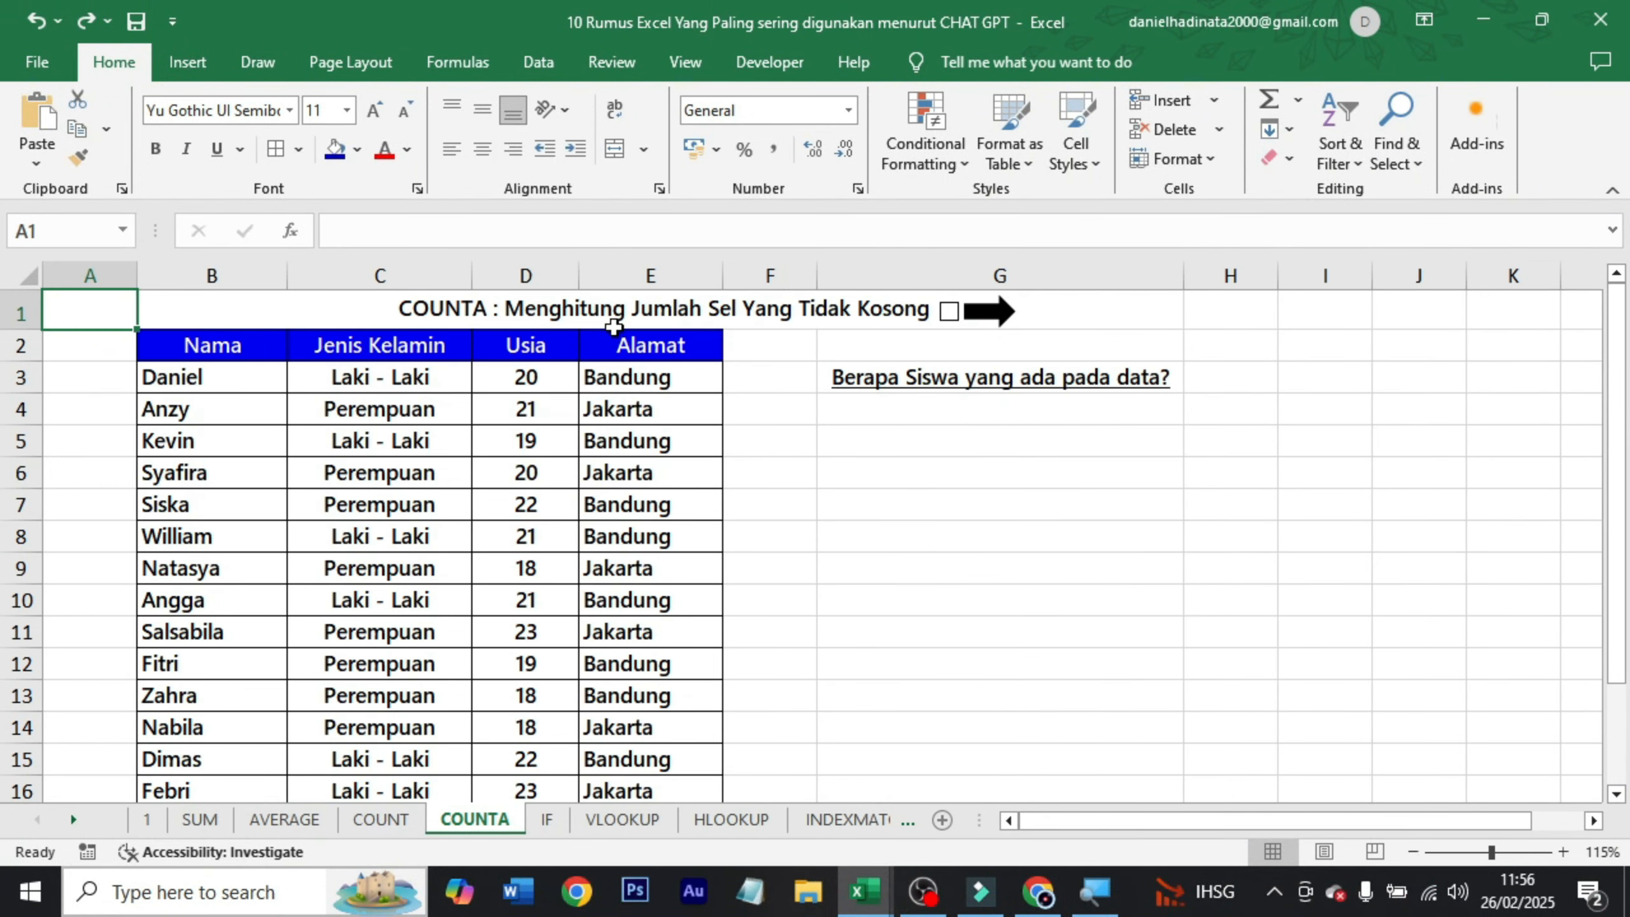
pyautogui.click(621, 314)
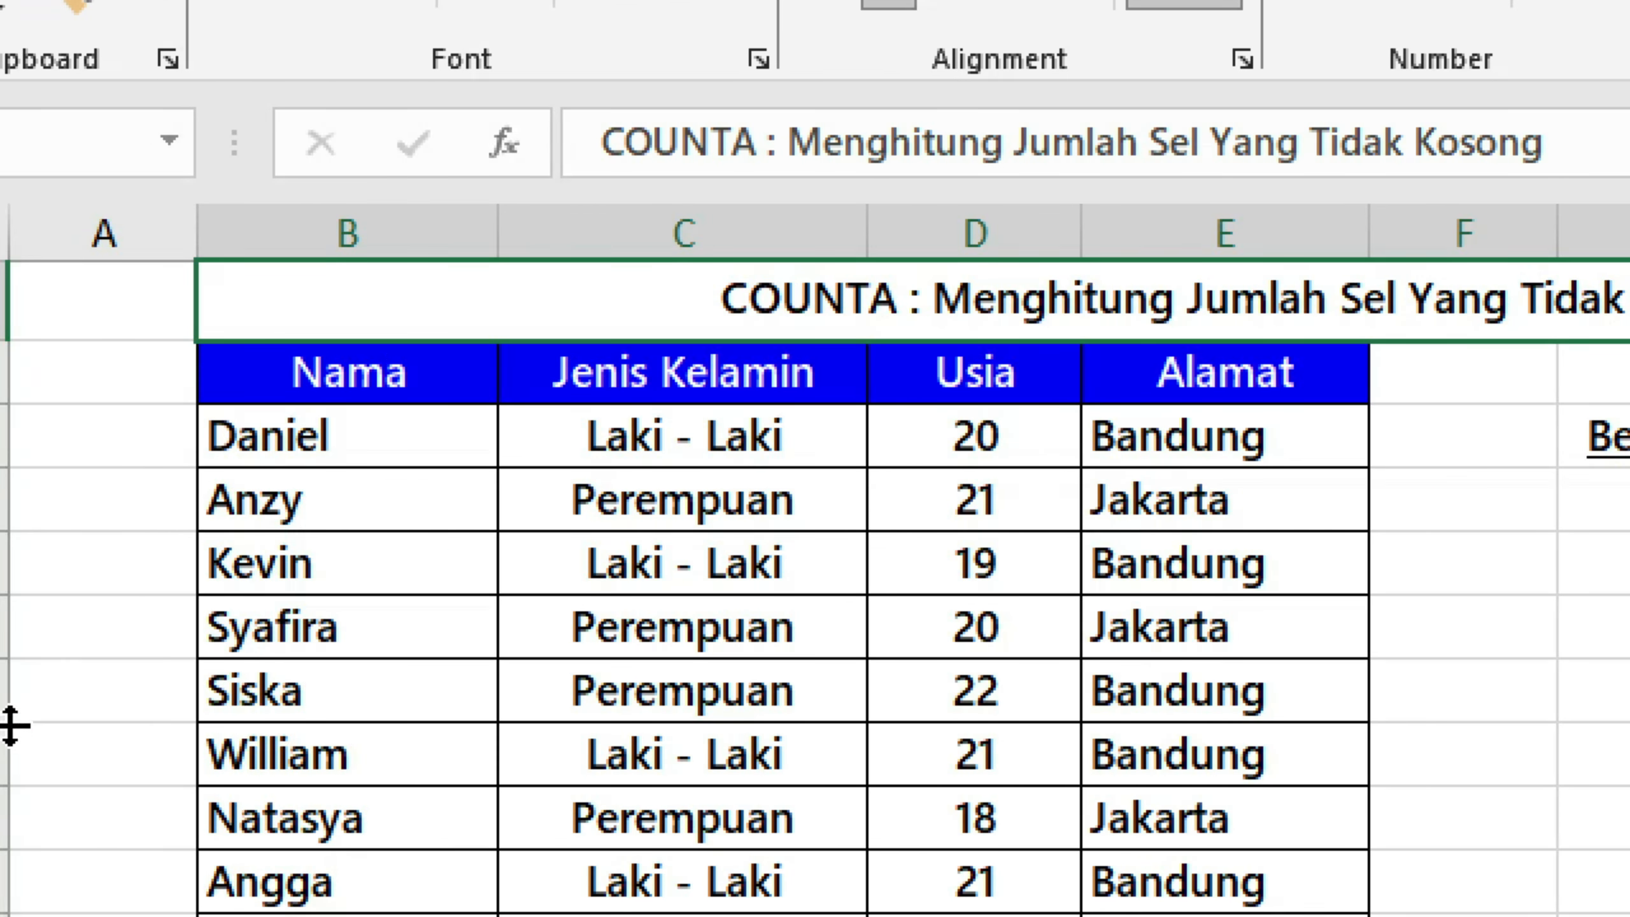
pyautogui.click(308, 385)
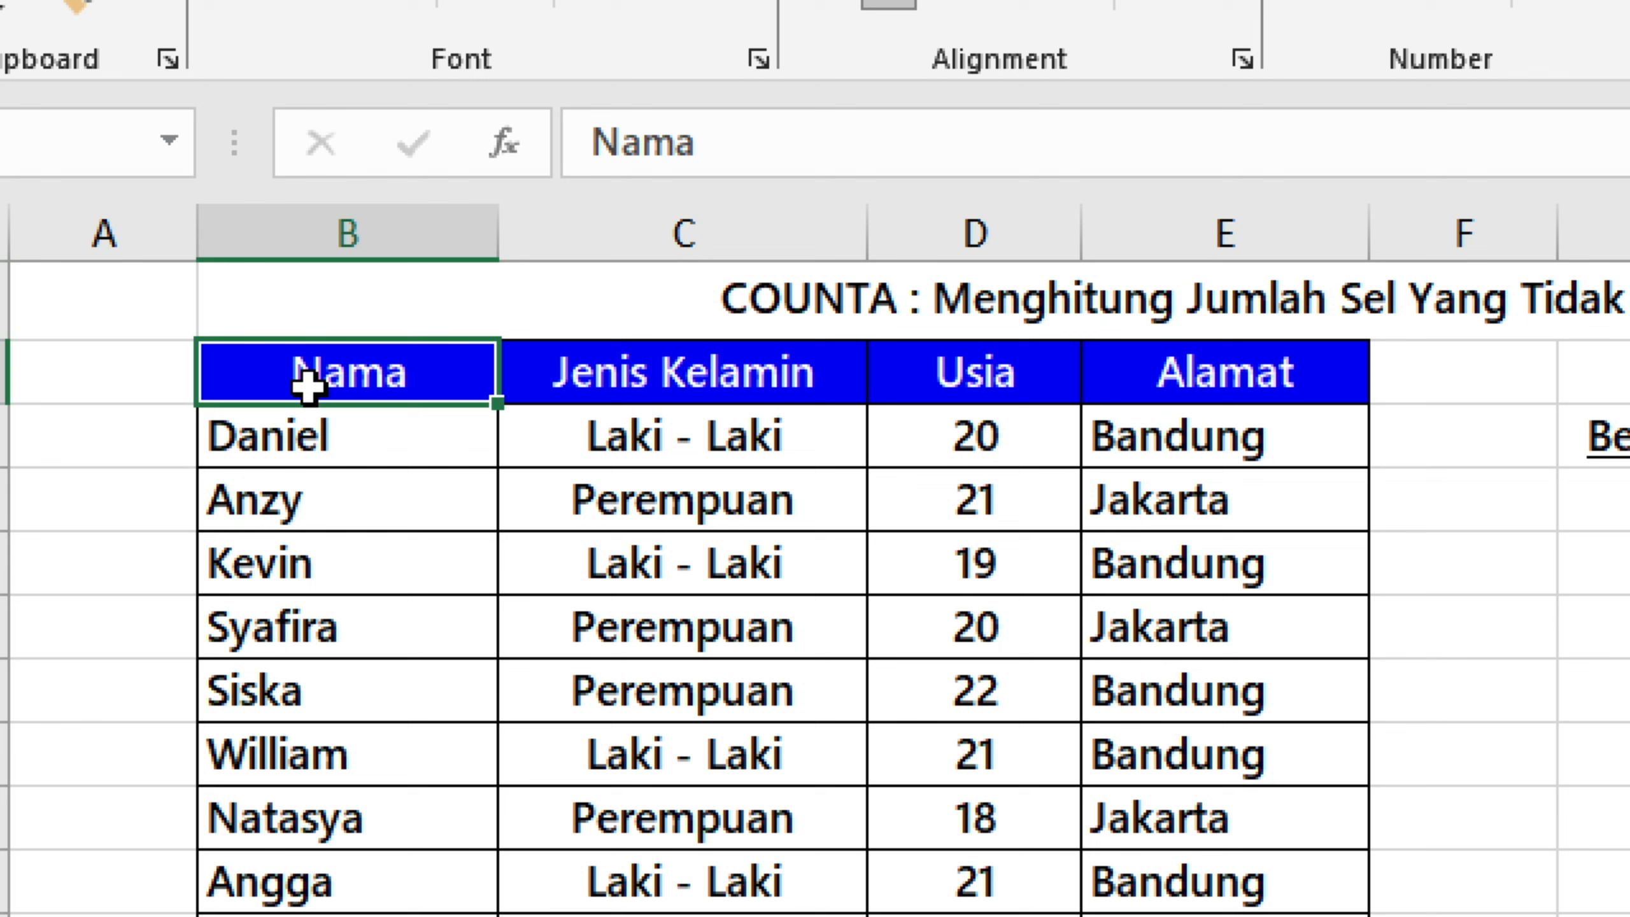
pyautogui.click(516, 385)
pyautogui.click(1158, 379)
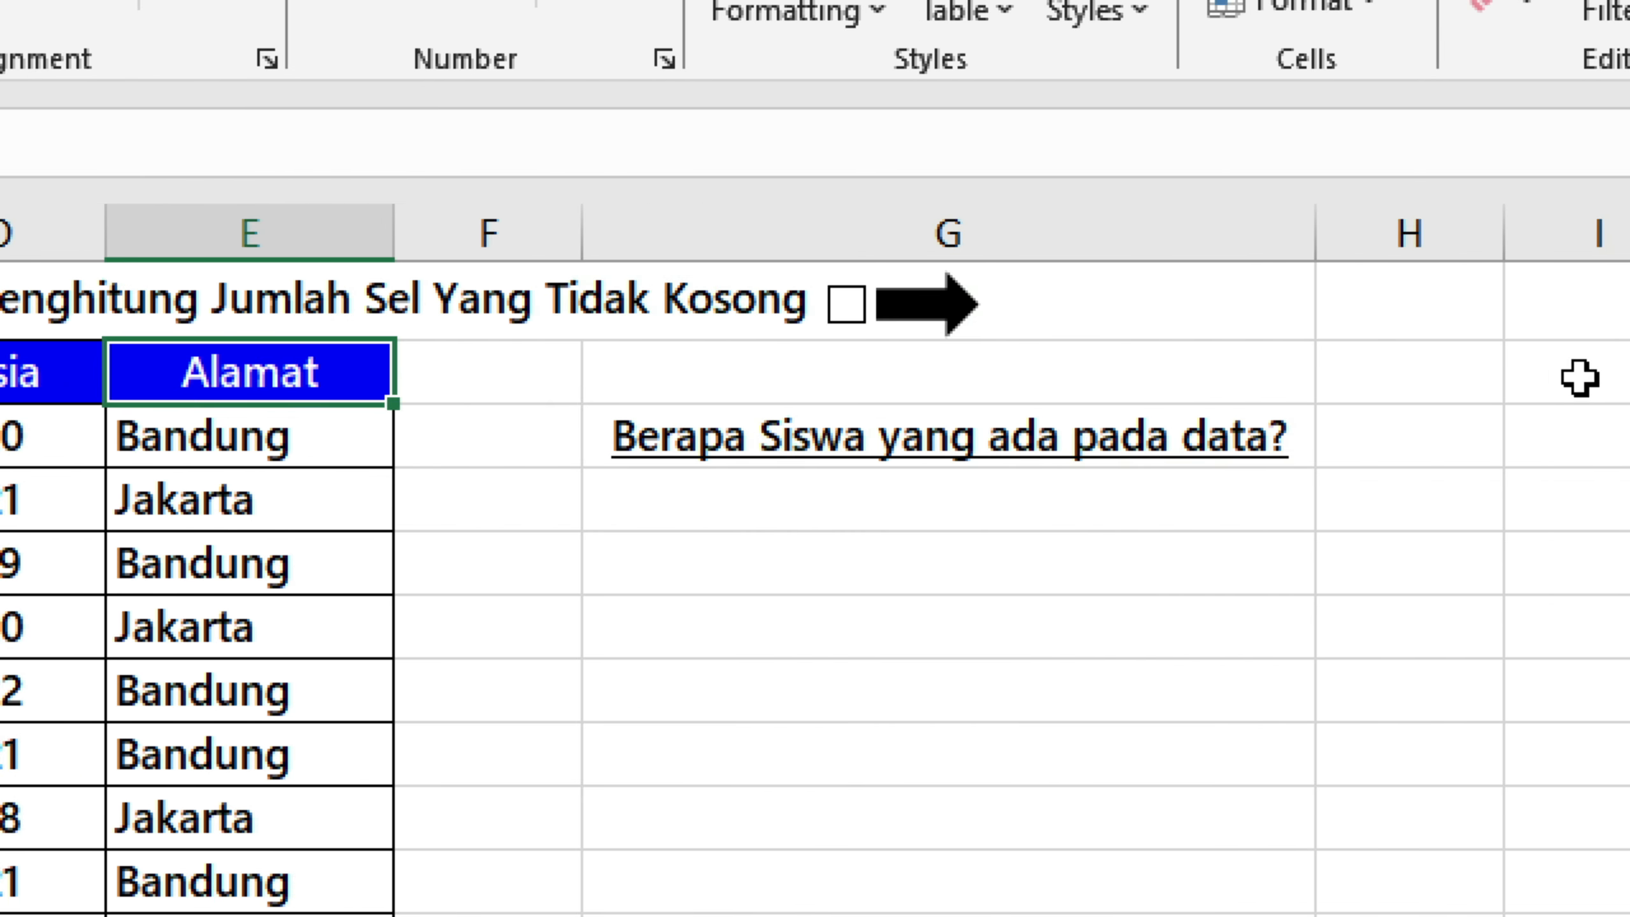
# Enter =COUNTA(B3:B16) in G4 below the question to count the students listed in the Nama column.
pyautogui.click(1004, 513)
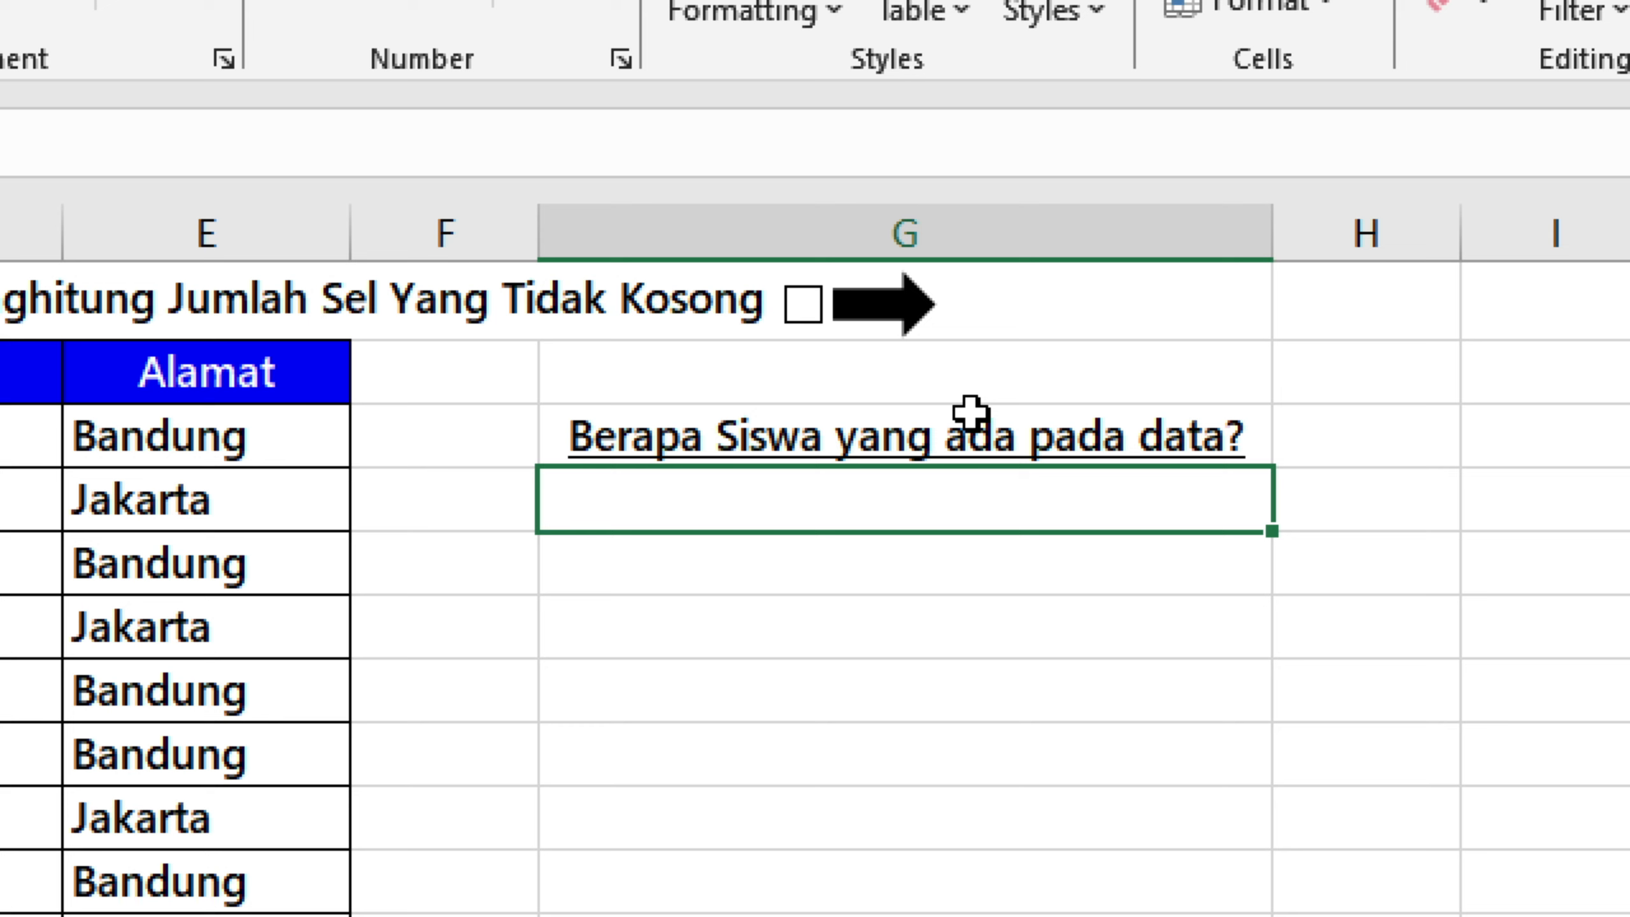
pyautogui.write('=')
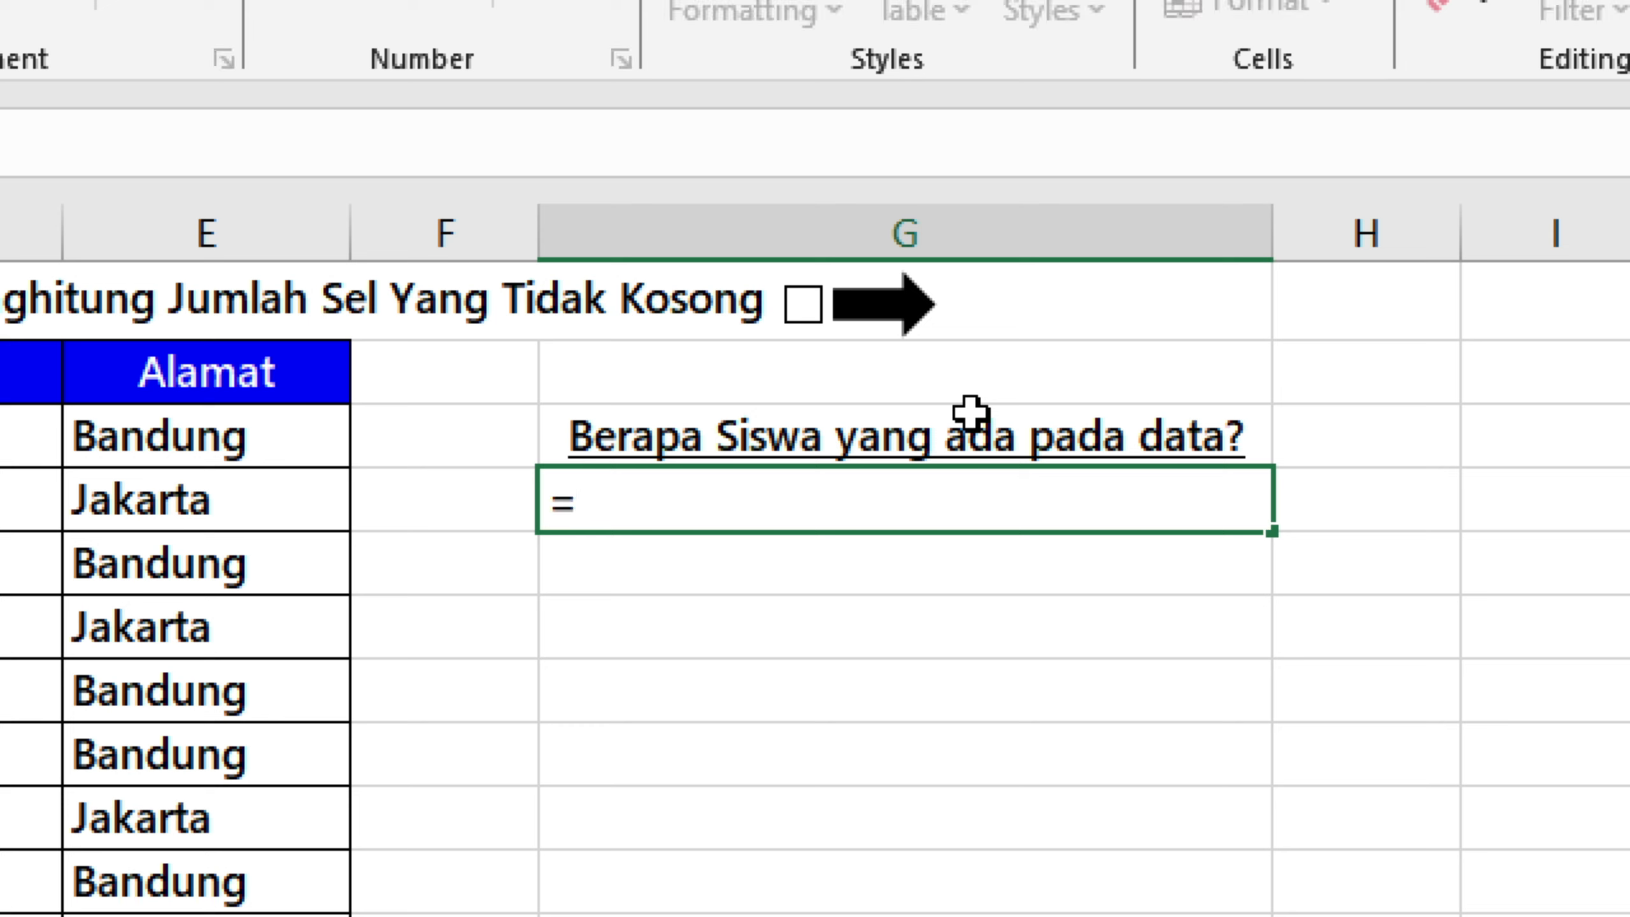
pyautogui.write('xoun')
pyautogui.press('BackSpace')
pyautogui.press('BackSpace')
pyautogui.press('BackSpace')
pyautogui.press('BackSpace')
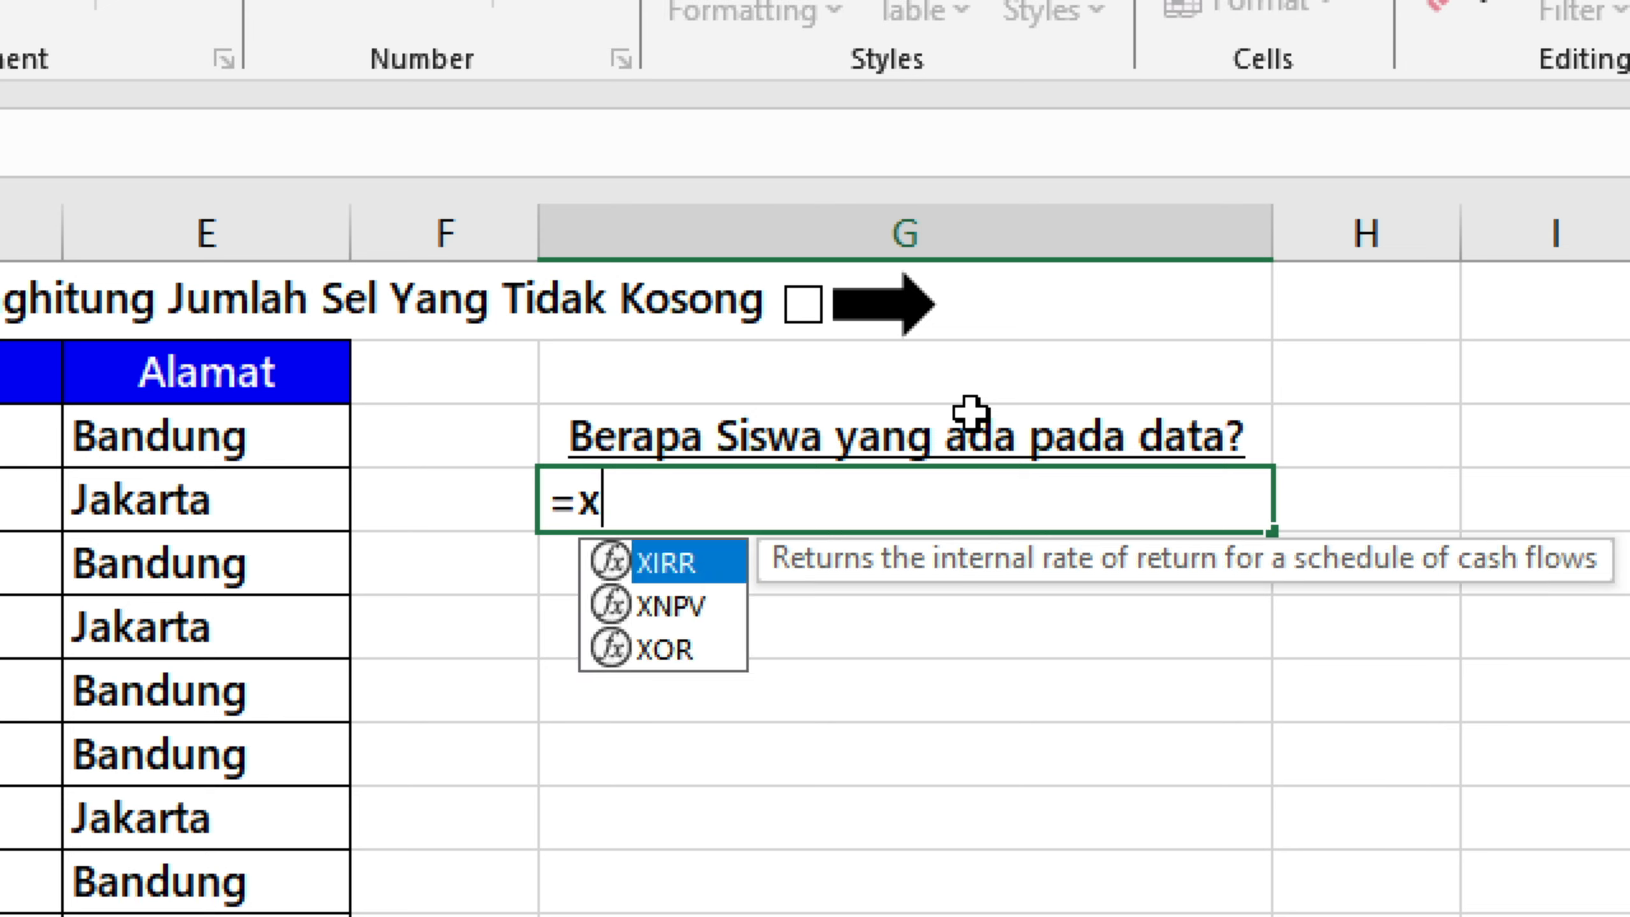
pyautogui.write('counta')
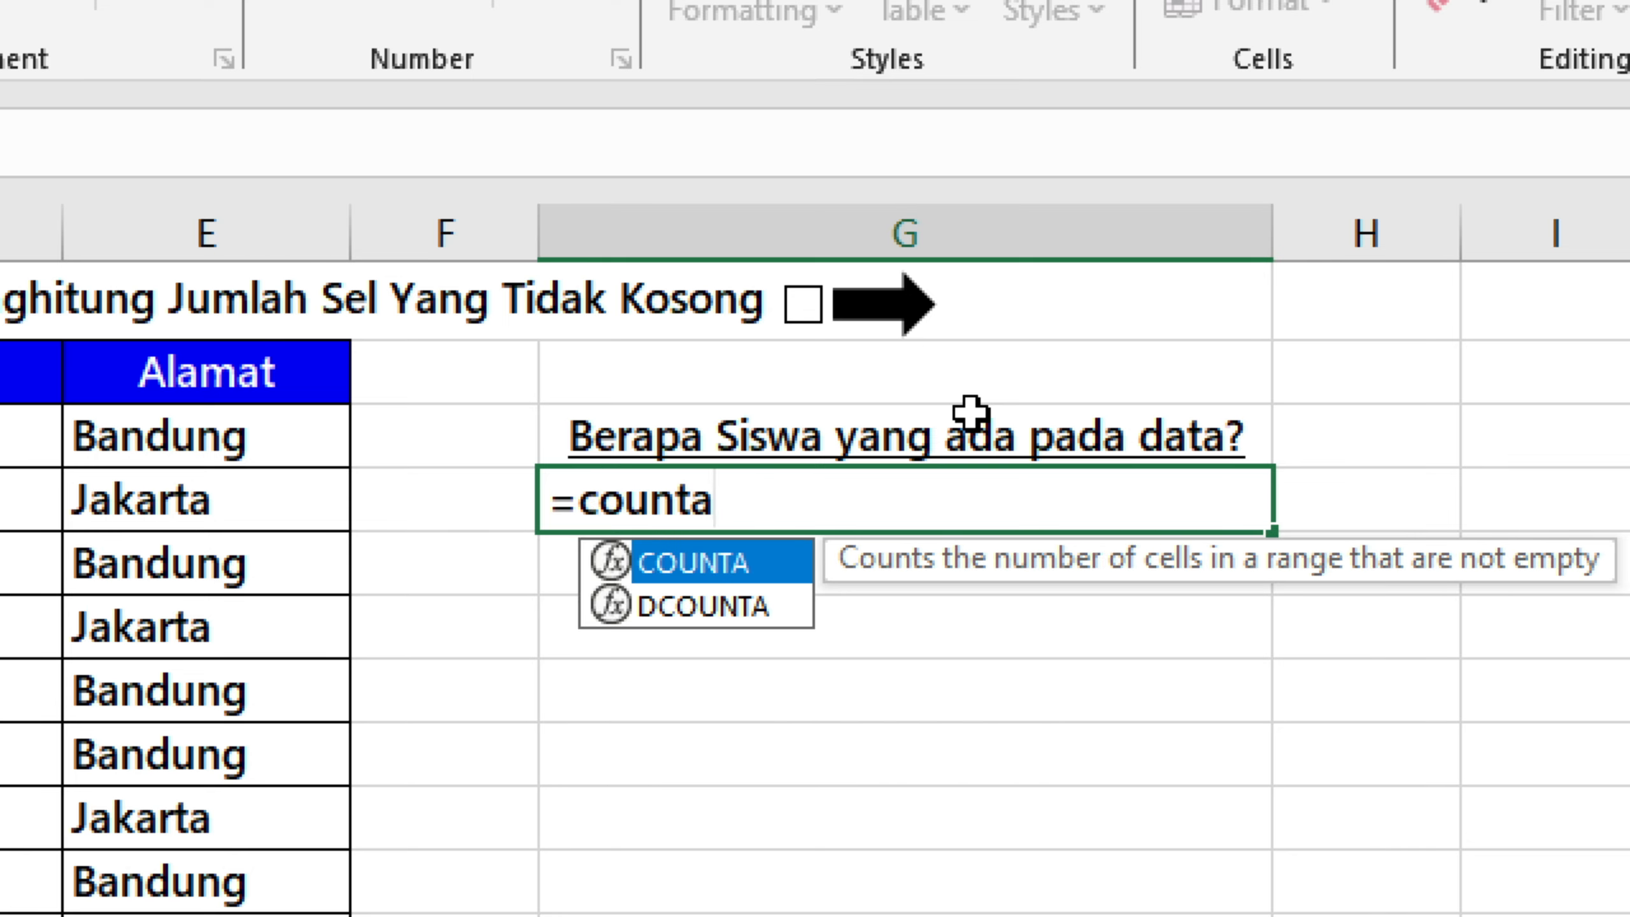
pyautogui.press('Tab')
pyautogui.click(505, 435)
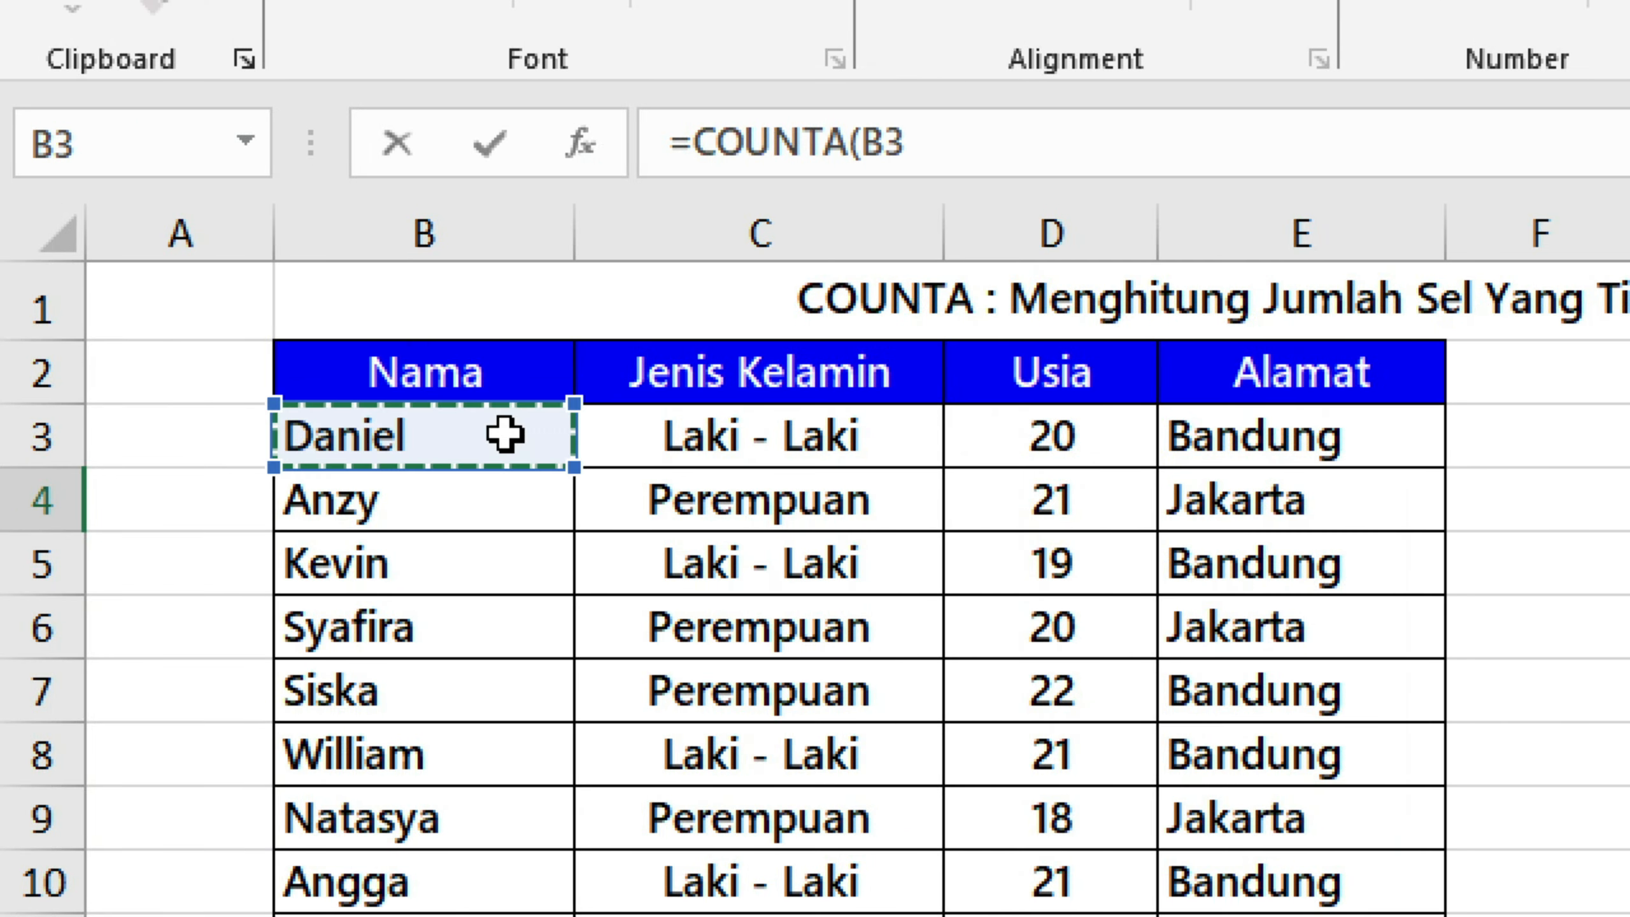
pyautogui.hotkey('ctrl', 'shift', 'Down')
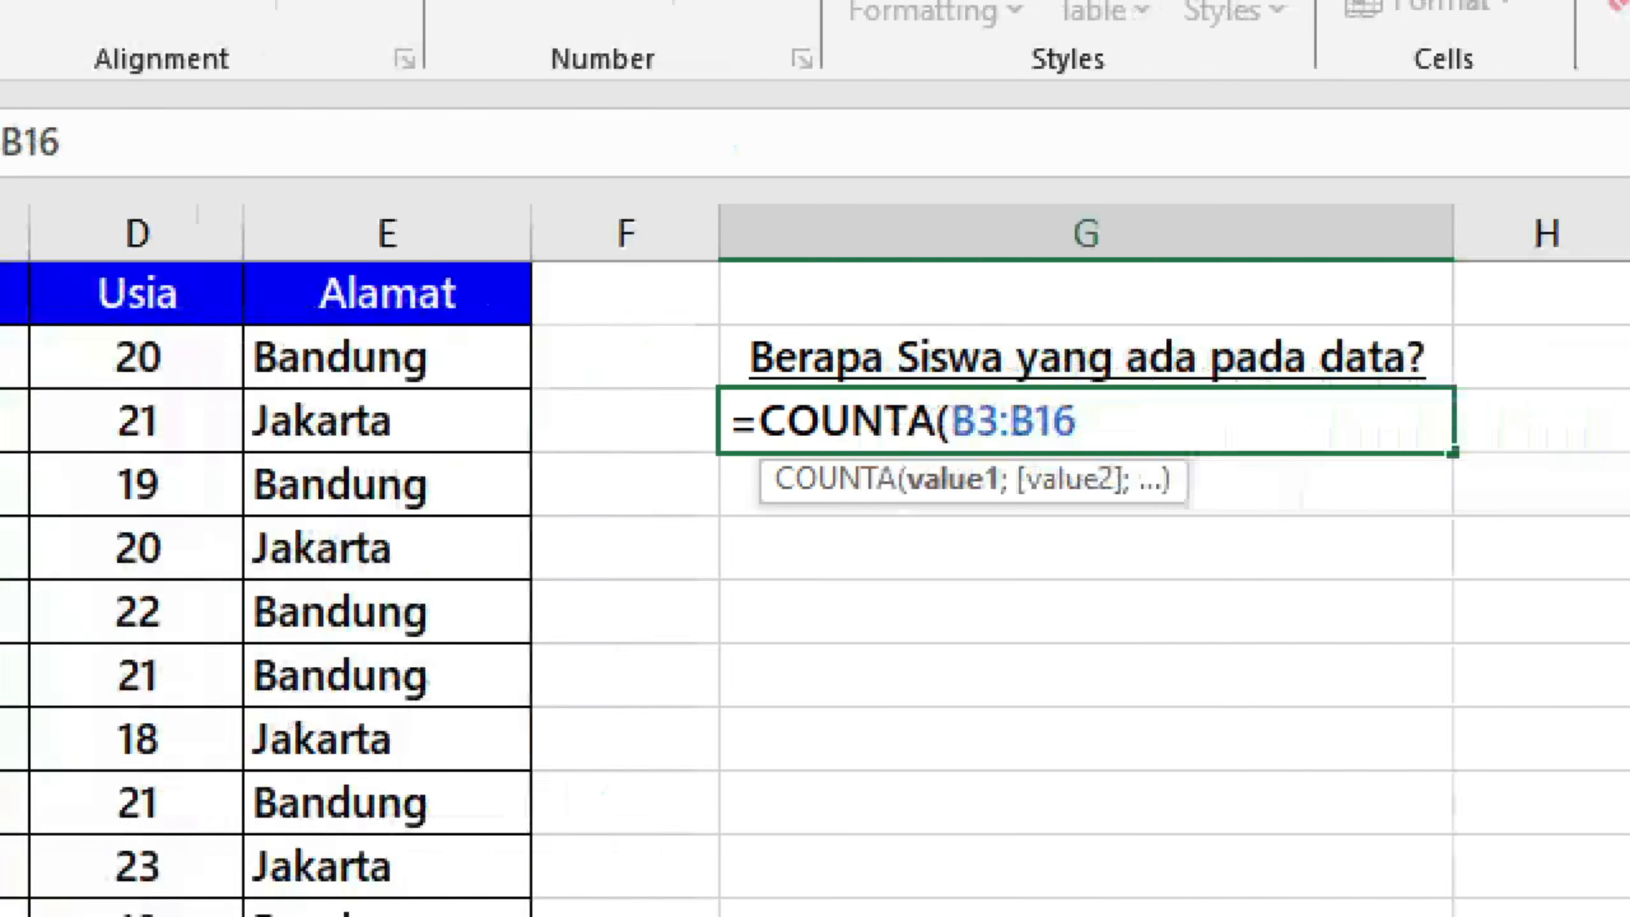
pyautogui.write(')')
pyautogui.hotkey('ctrl', 'Return')
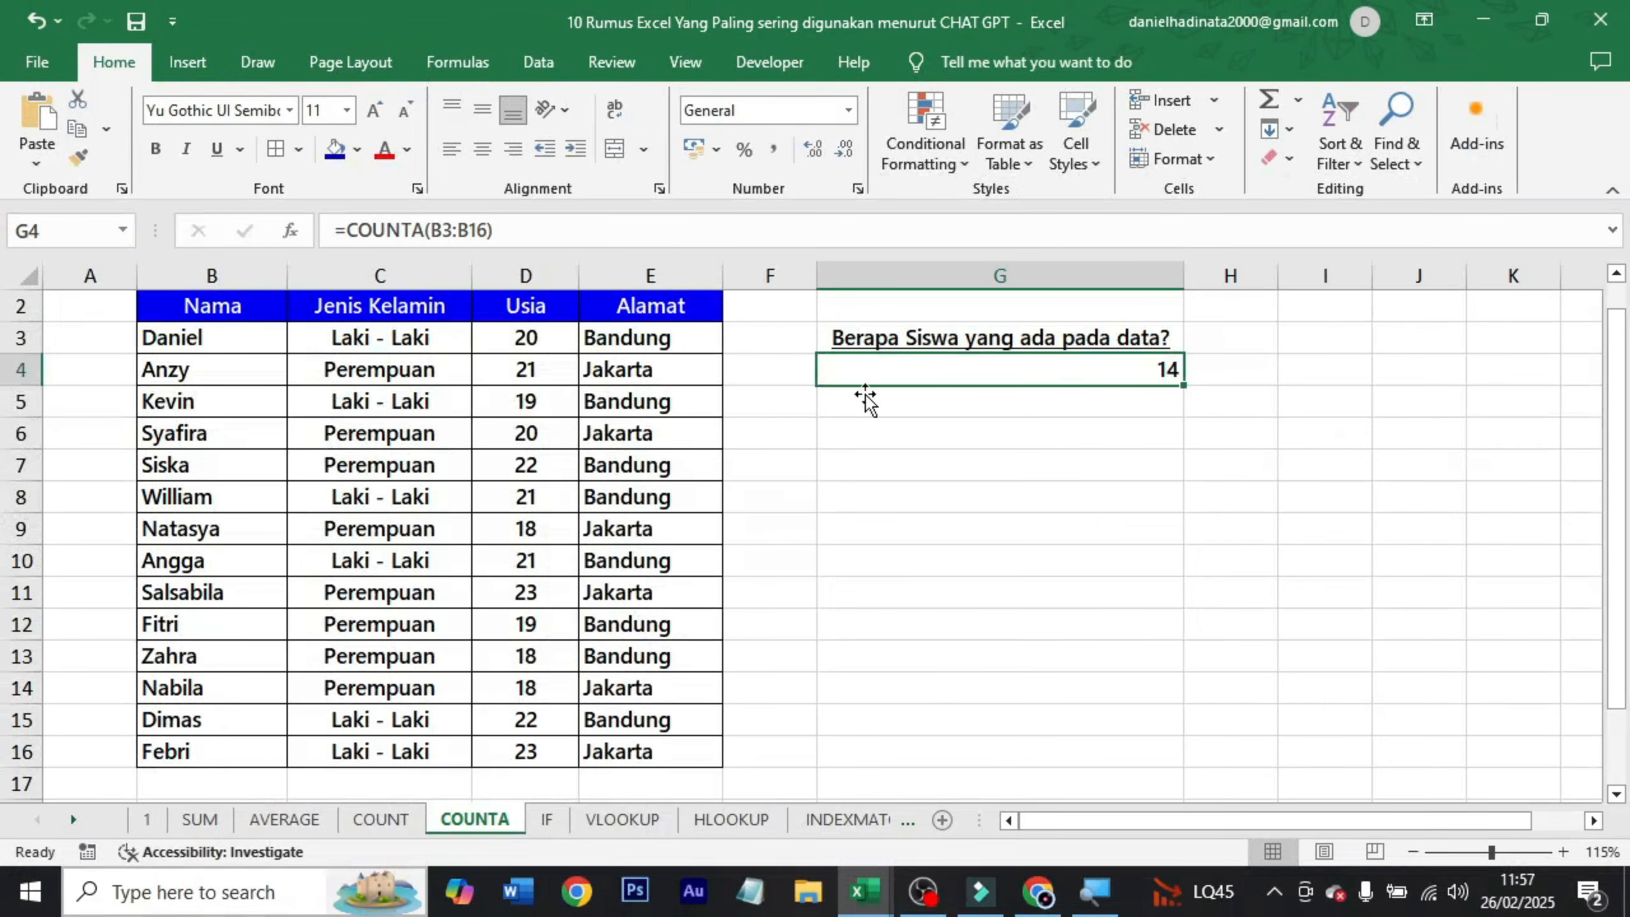
# Tick the checkbox beside the COUNTA title and open the IF sheet to look over its headers and the Catatan score ranges.
pyautogui.scroll(1, 786, 508)
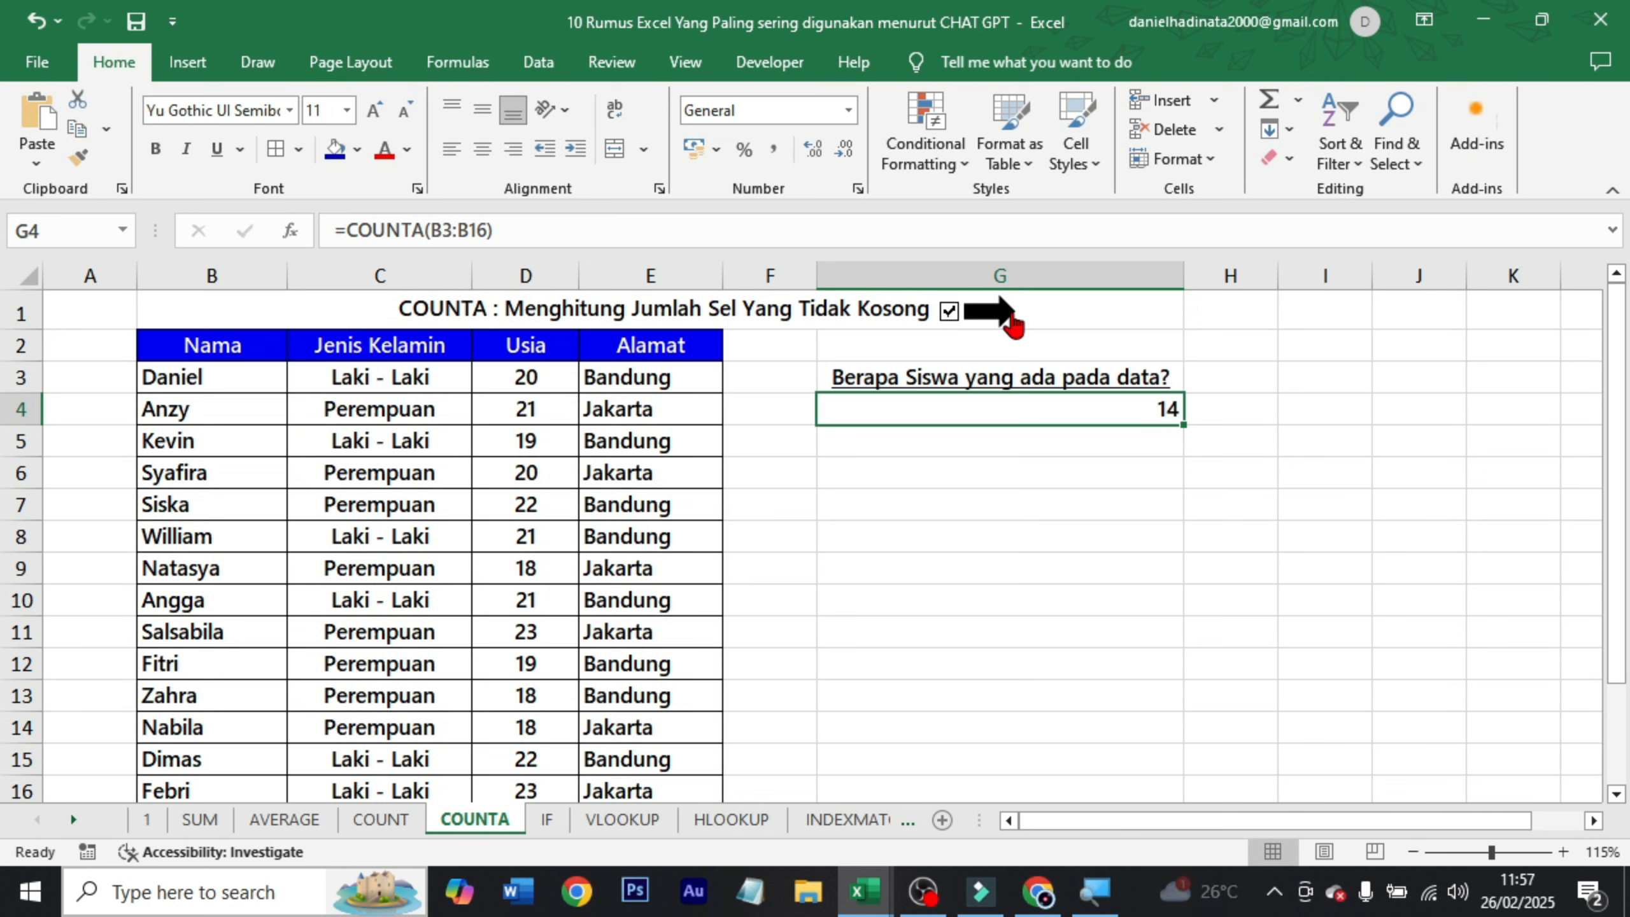
pyautogui.click(998, 326)
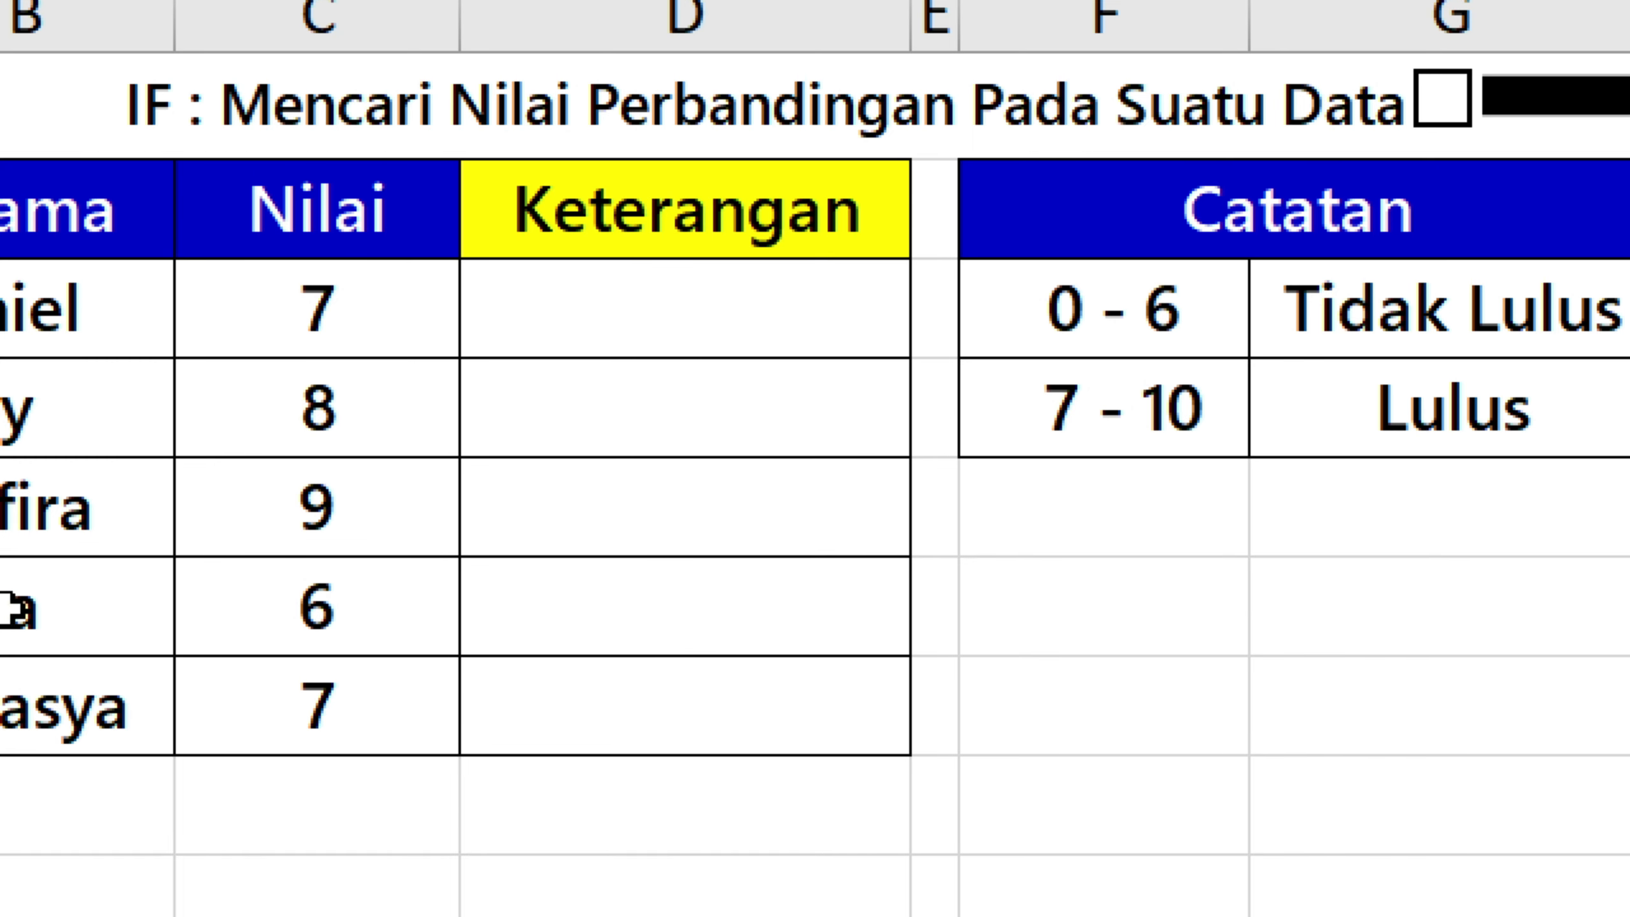
pyautogui.click(303, 234)
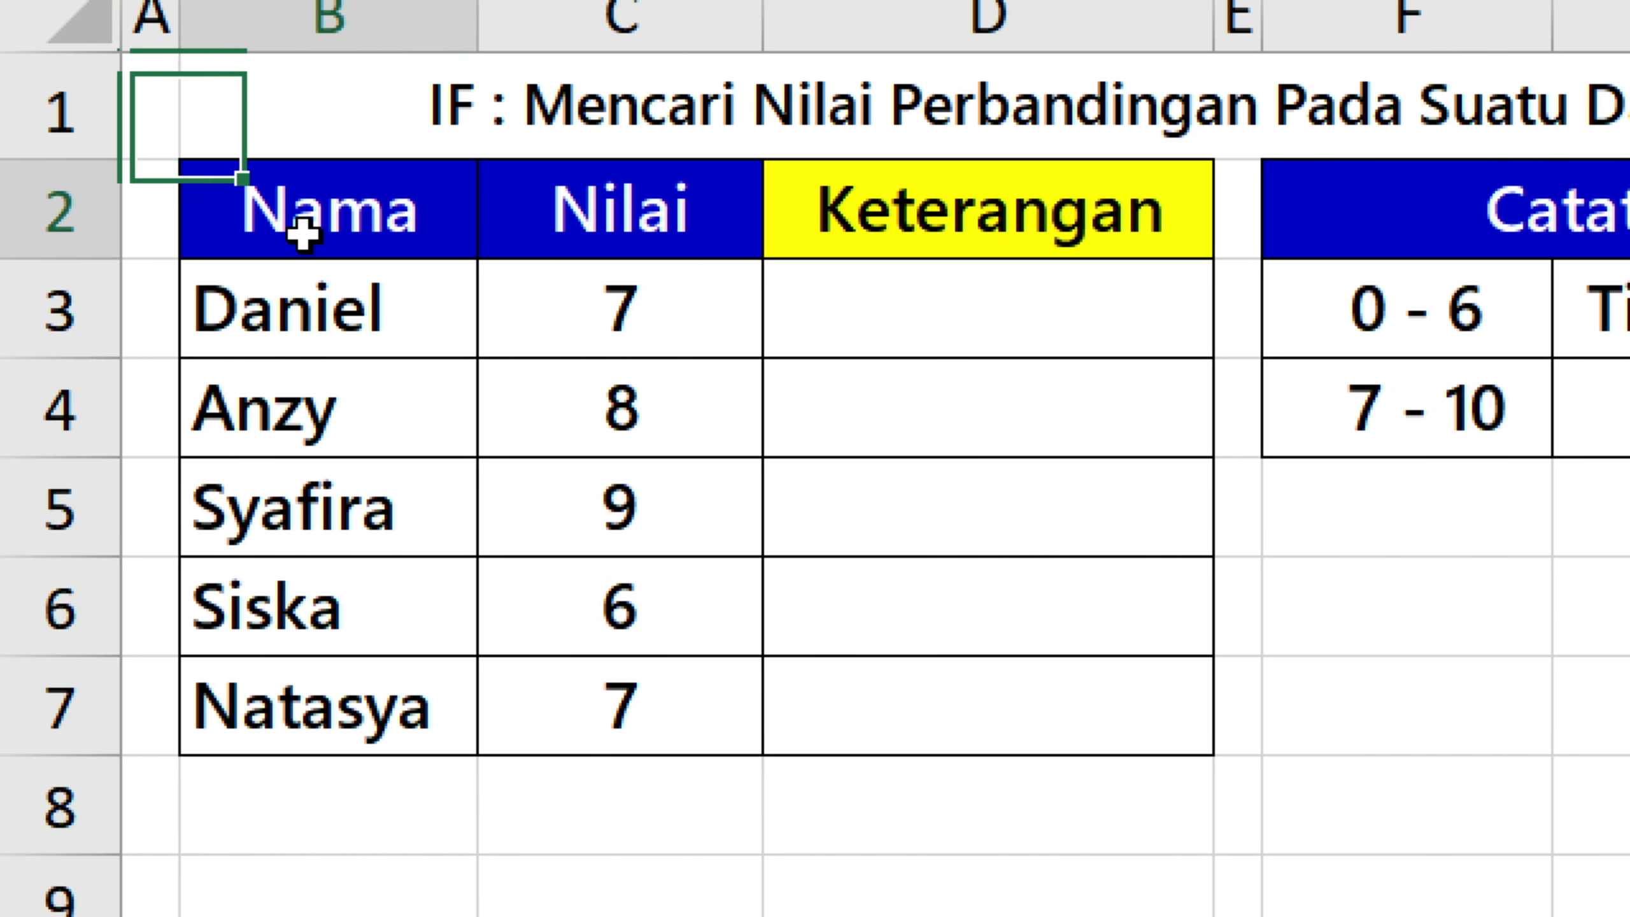
pyautogui.click(613, 206)
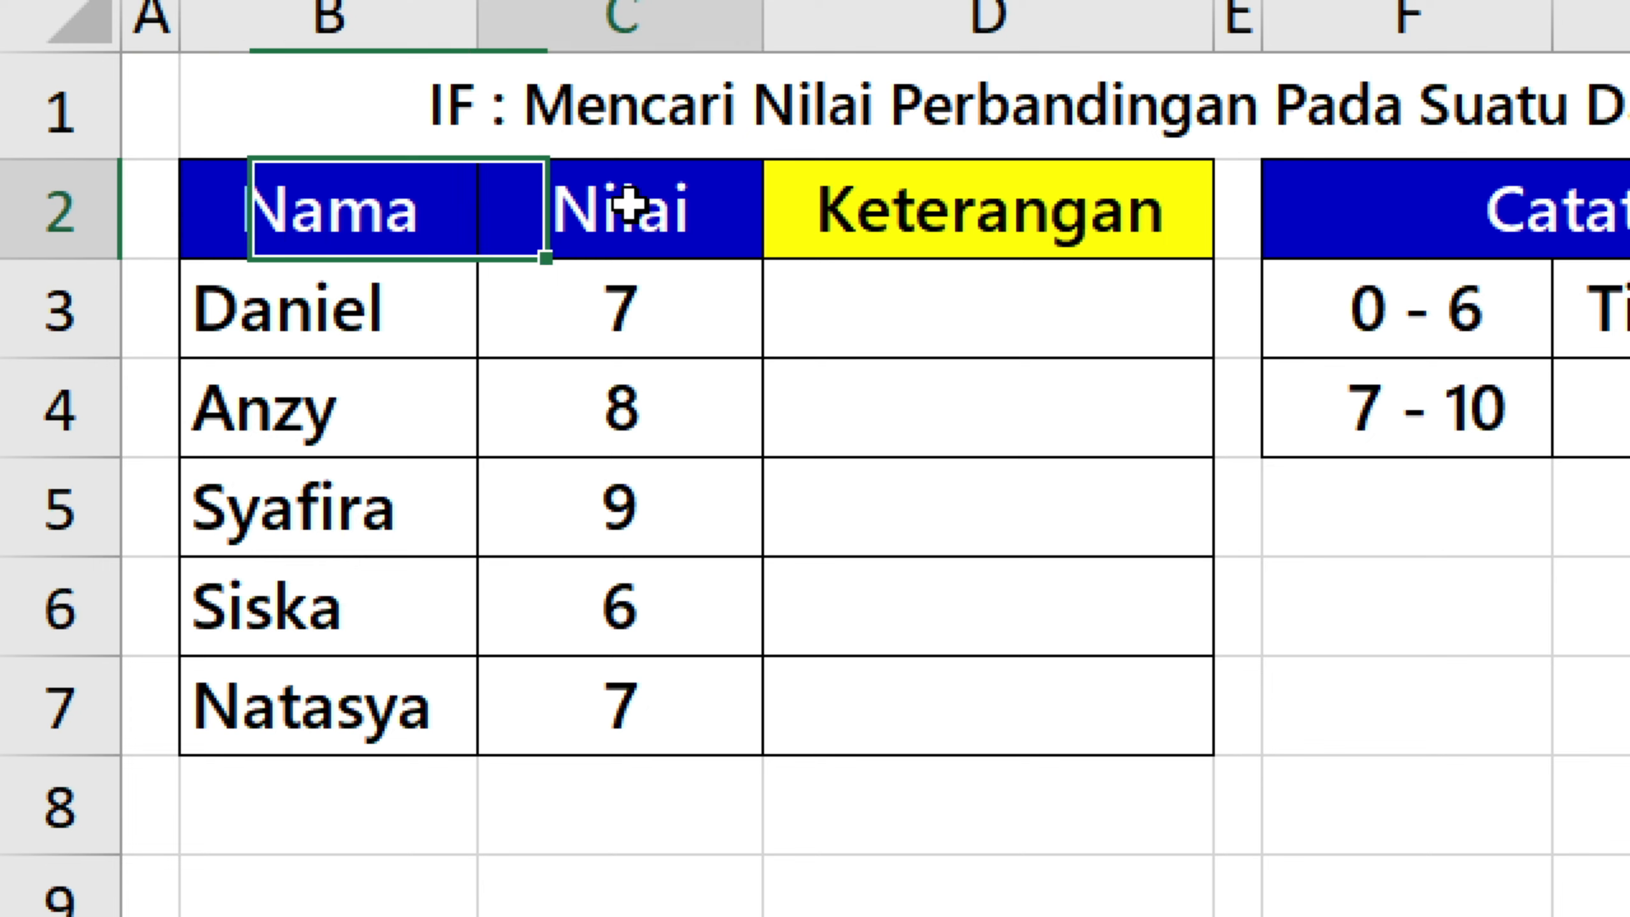
pyautogui.click(1058, 232)
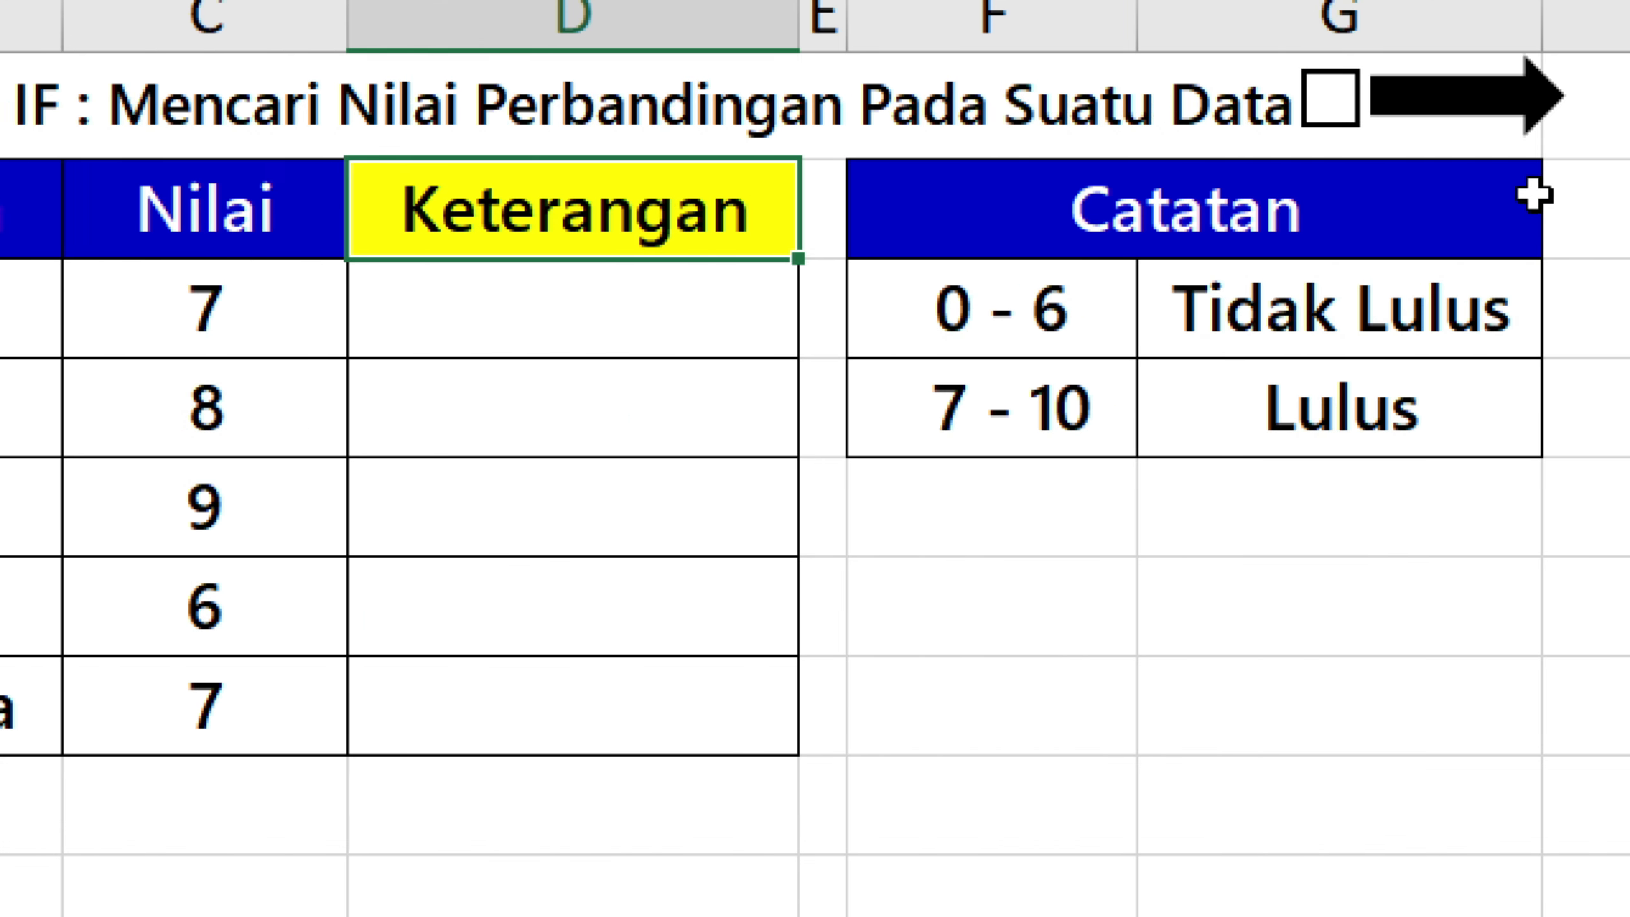
pyautogui.click(1572, 209)
pyautogui.click(1410, 309)
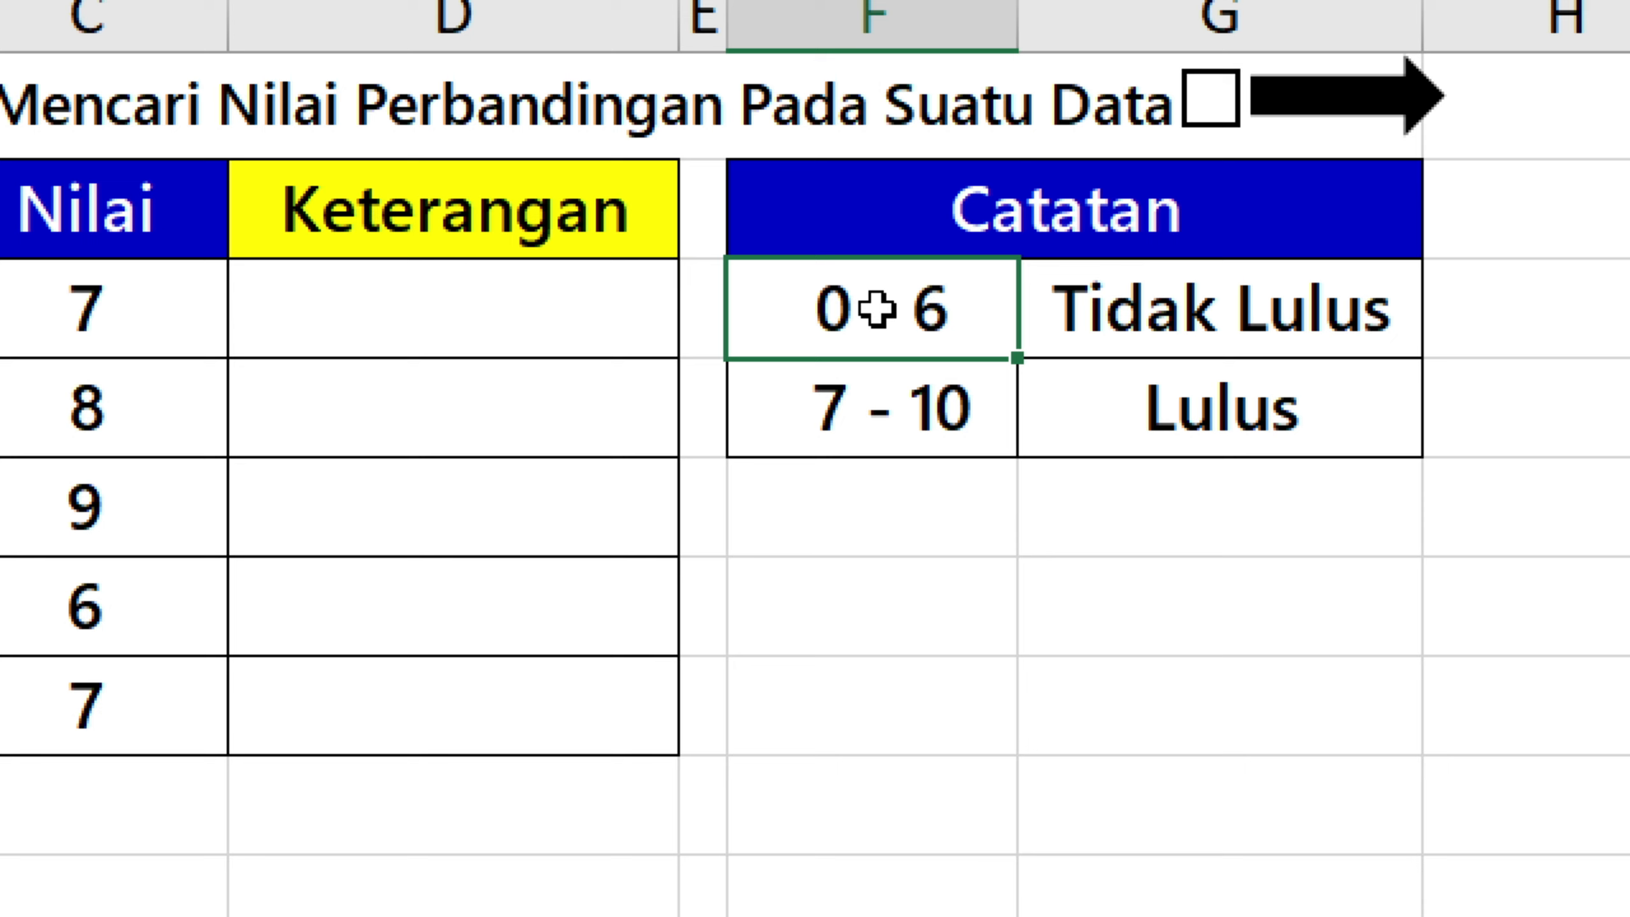
pyautogui.press('Down')
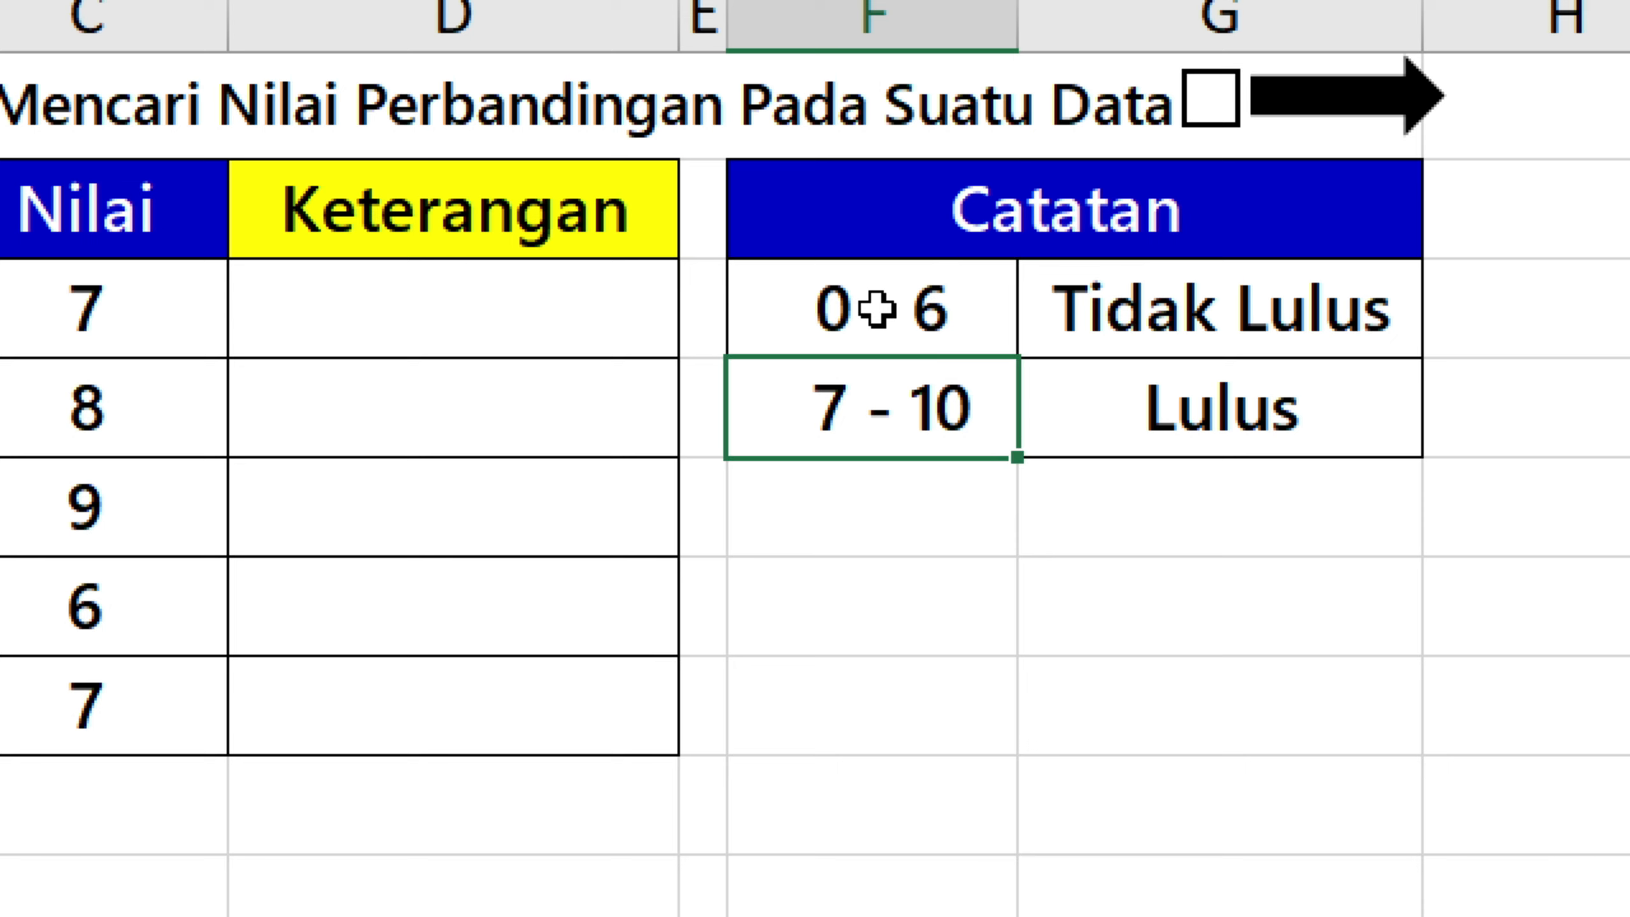
# Start the formula =IF(C3<7;"" in D3 of the Keterangan column to test the first Nilai score.
pyautogui.press('Left')
pyautogui.press('Left')
pyautogui.press('Up')
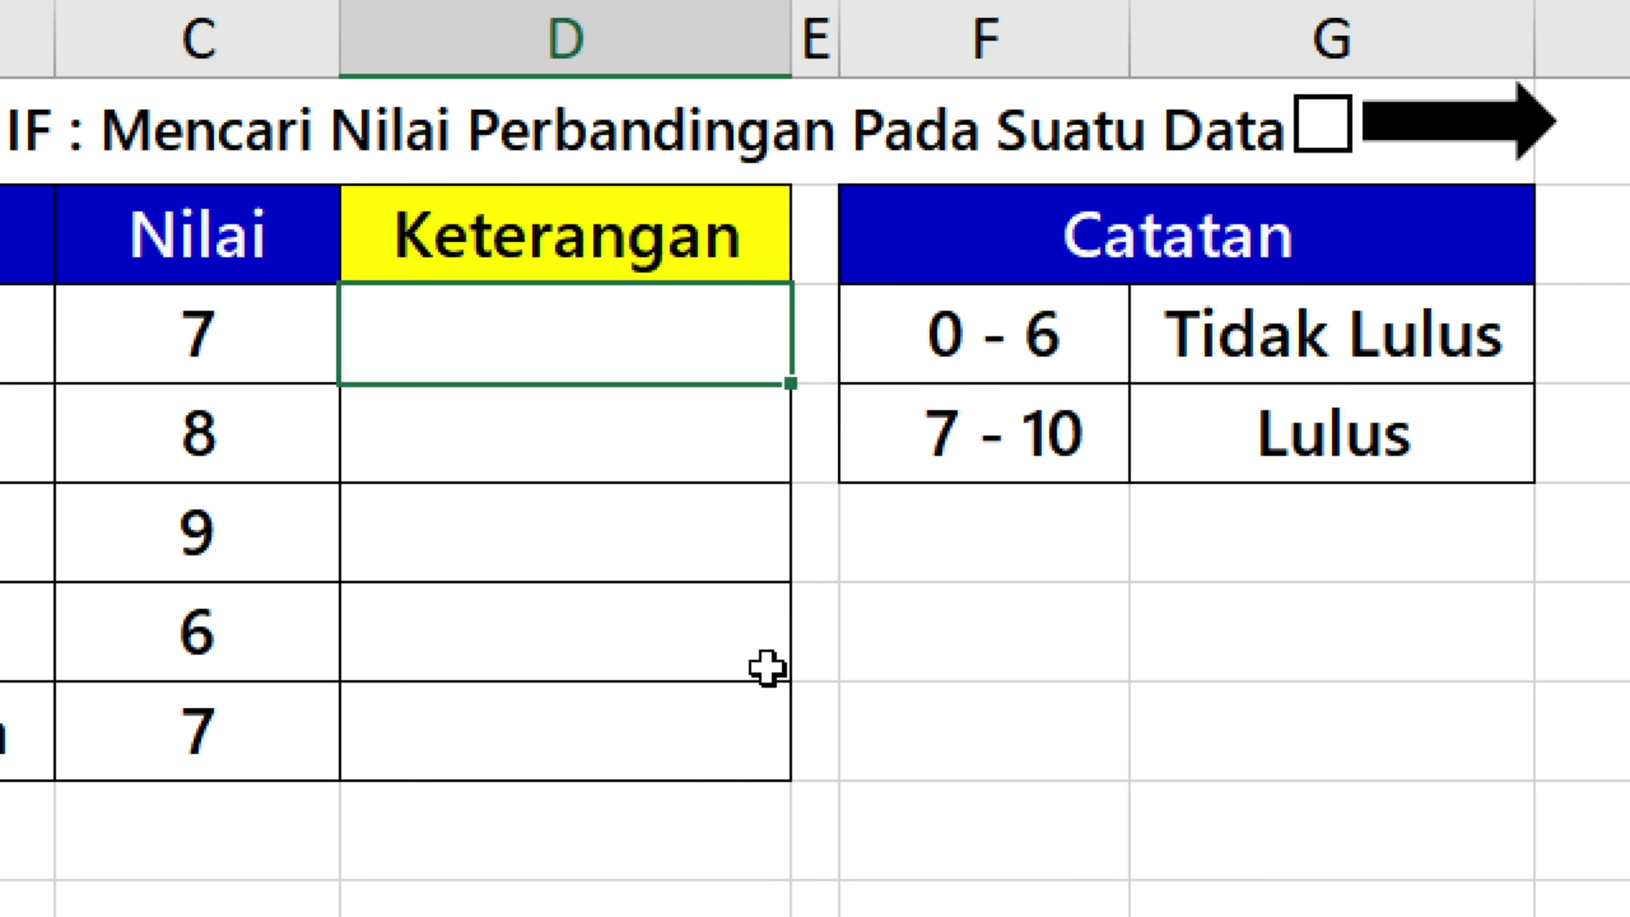
pyautogui.write('=if')
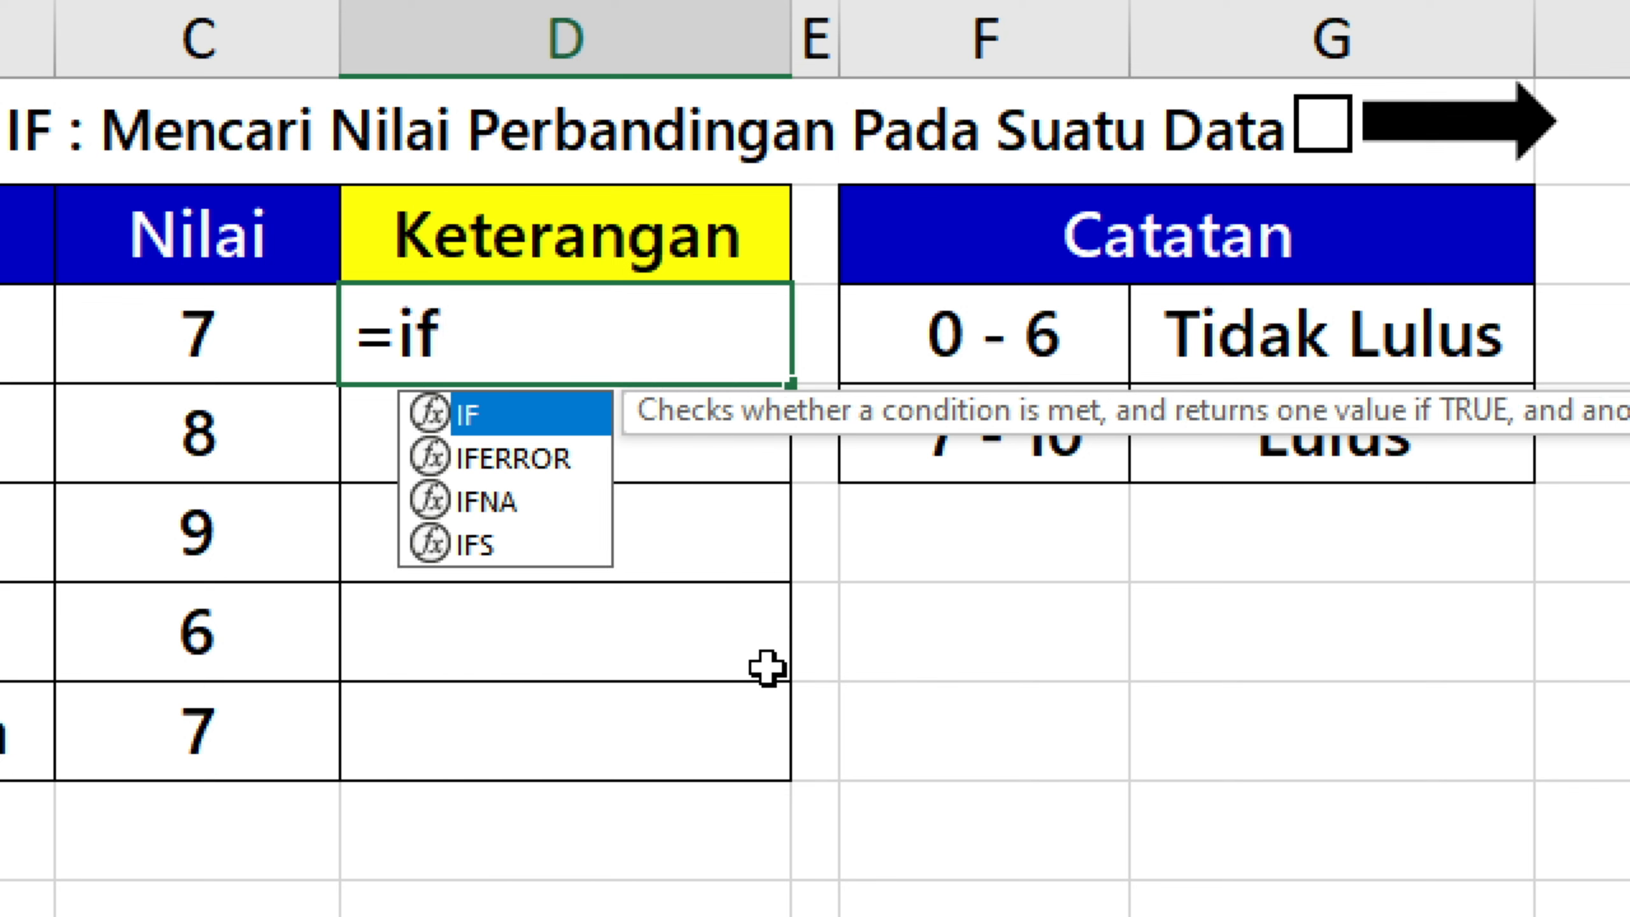
pyautogui.press('Tab')
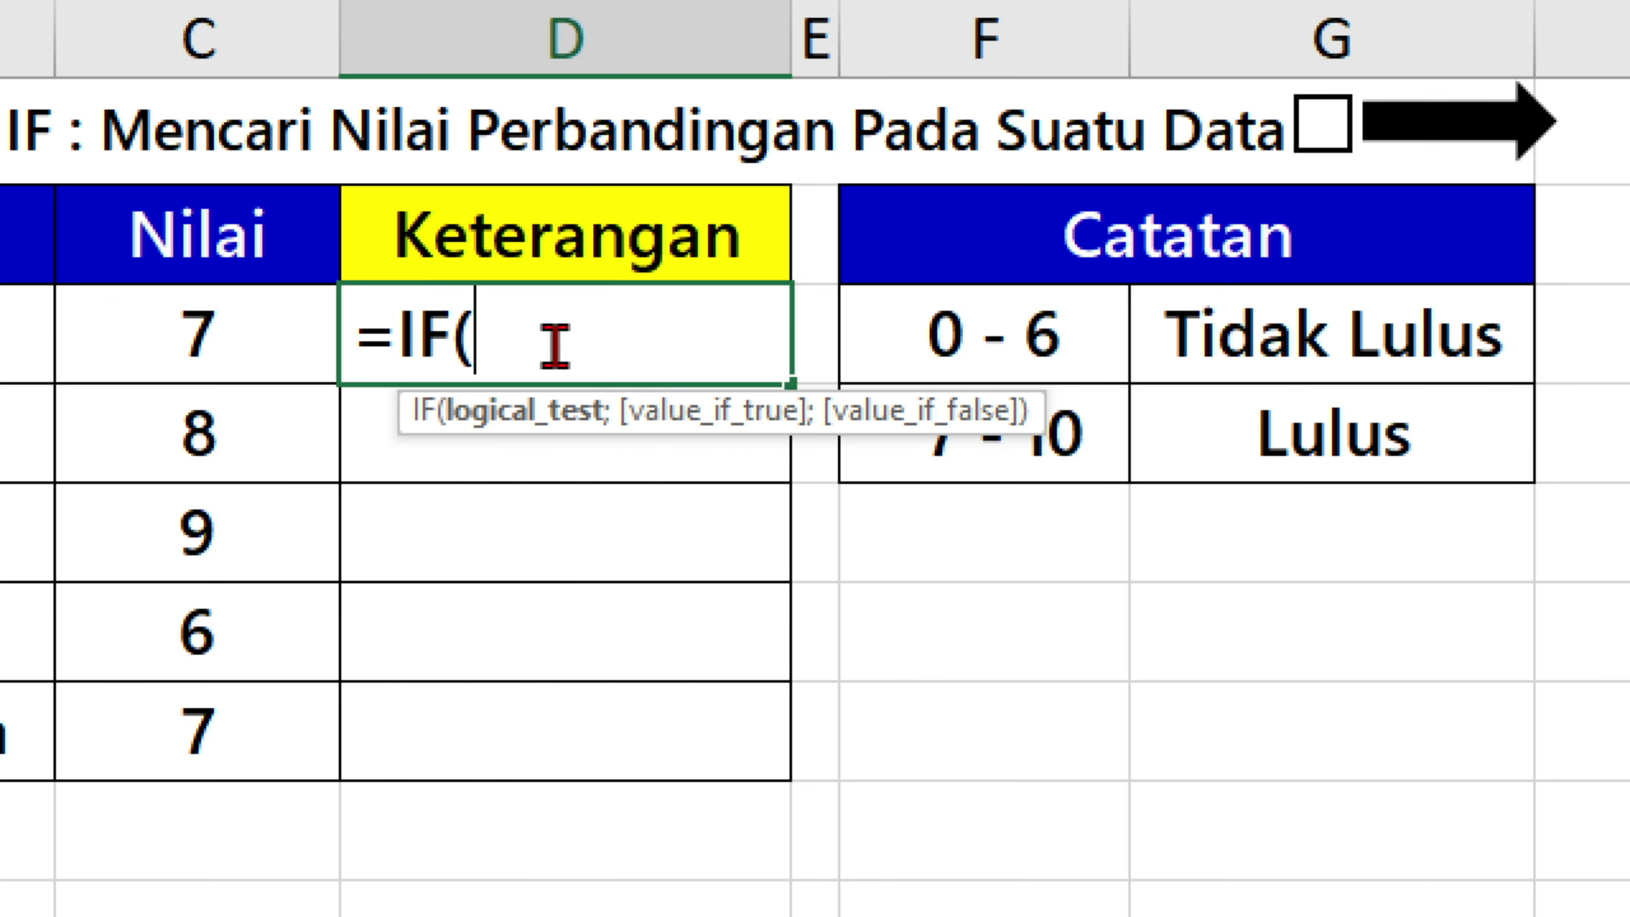
pyautogui.click(272, 340)
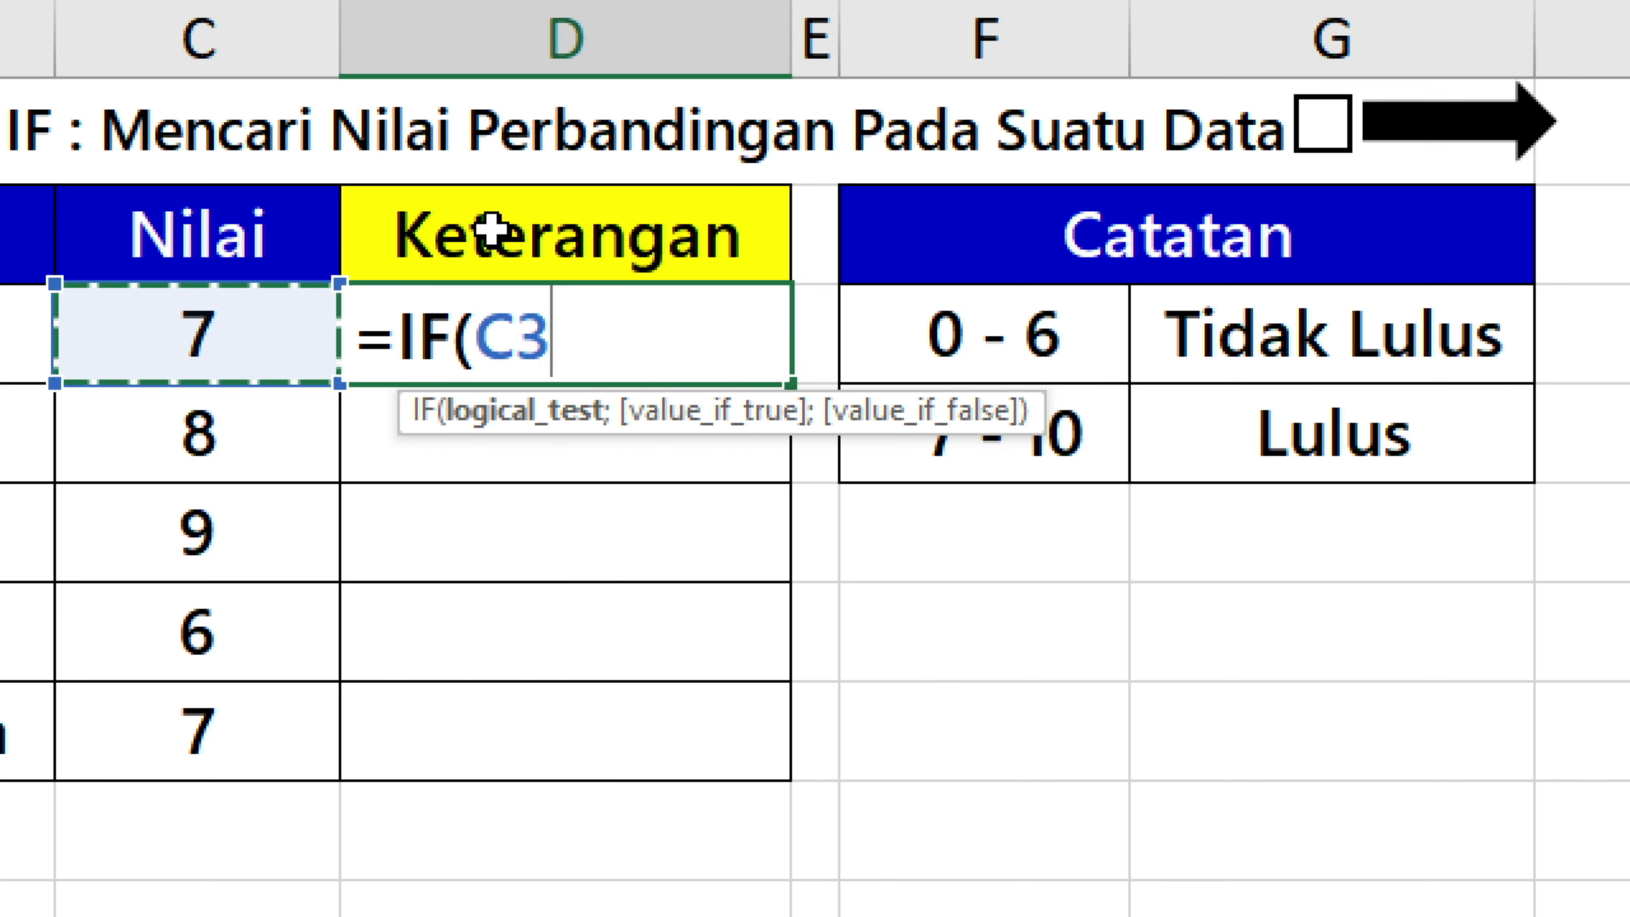
pyautogui.write('<7')
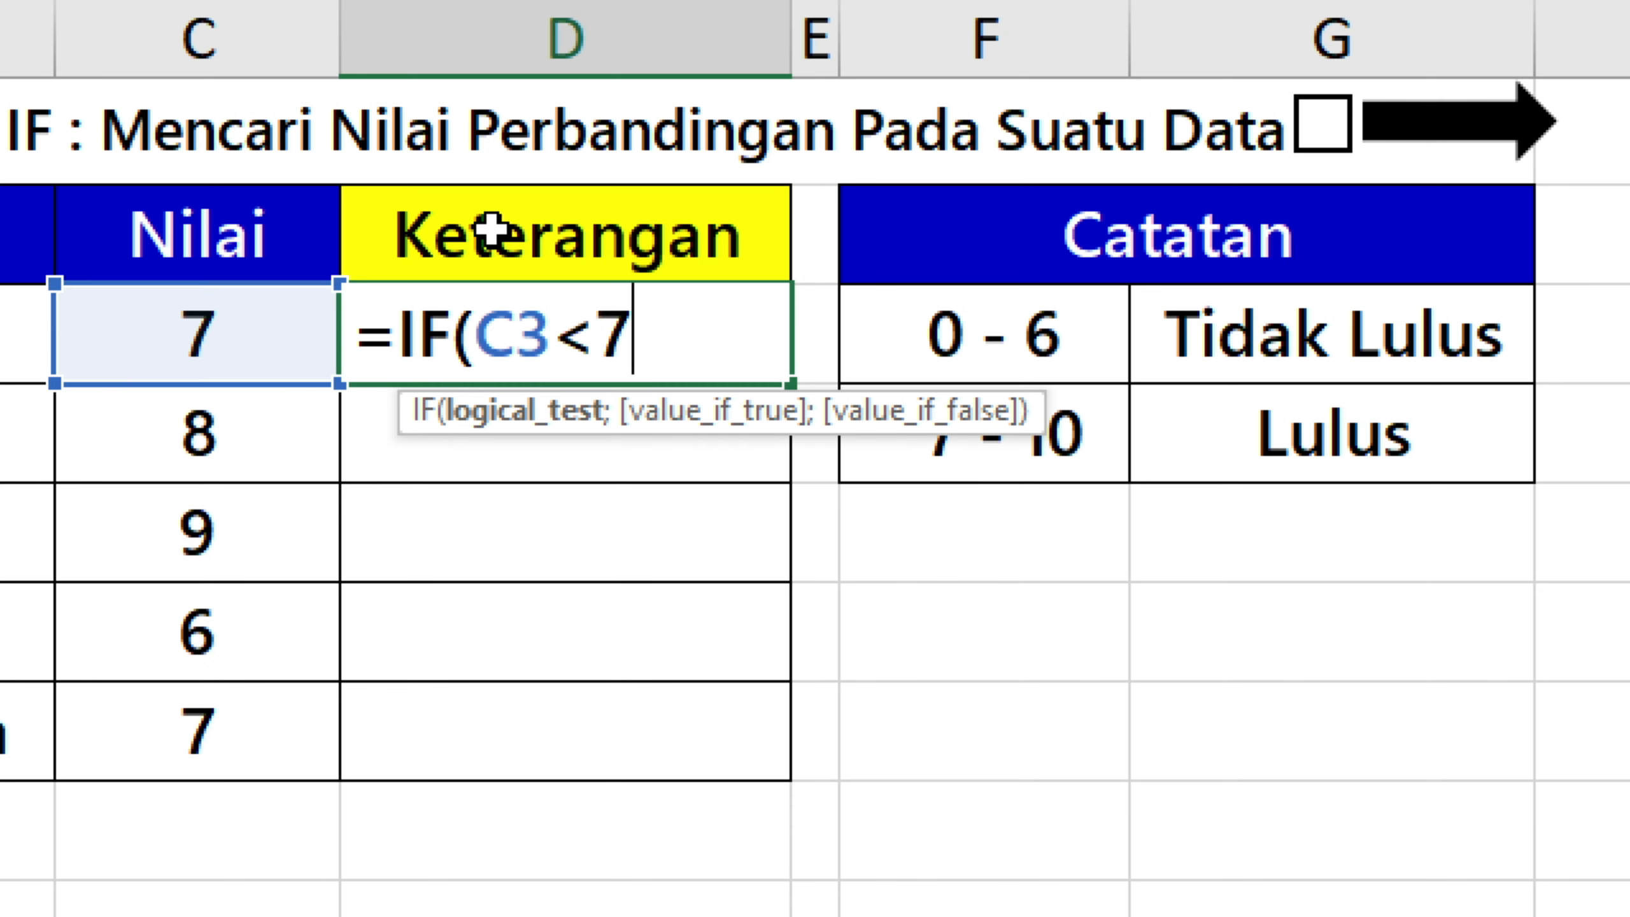
pyautogui.write(';""')
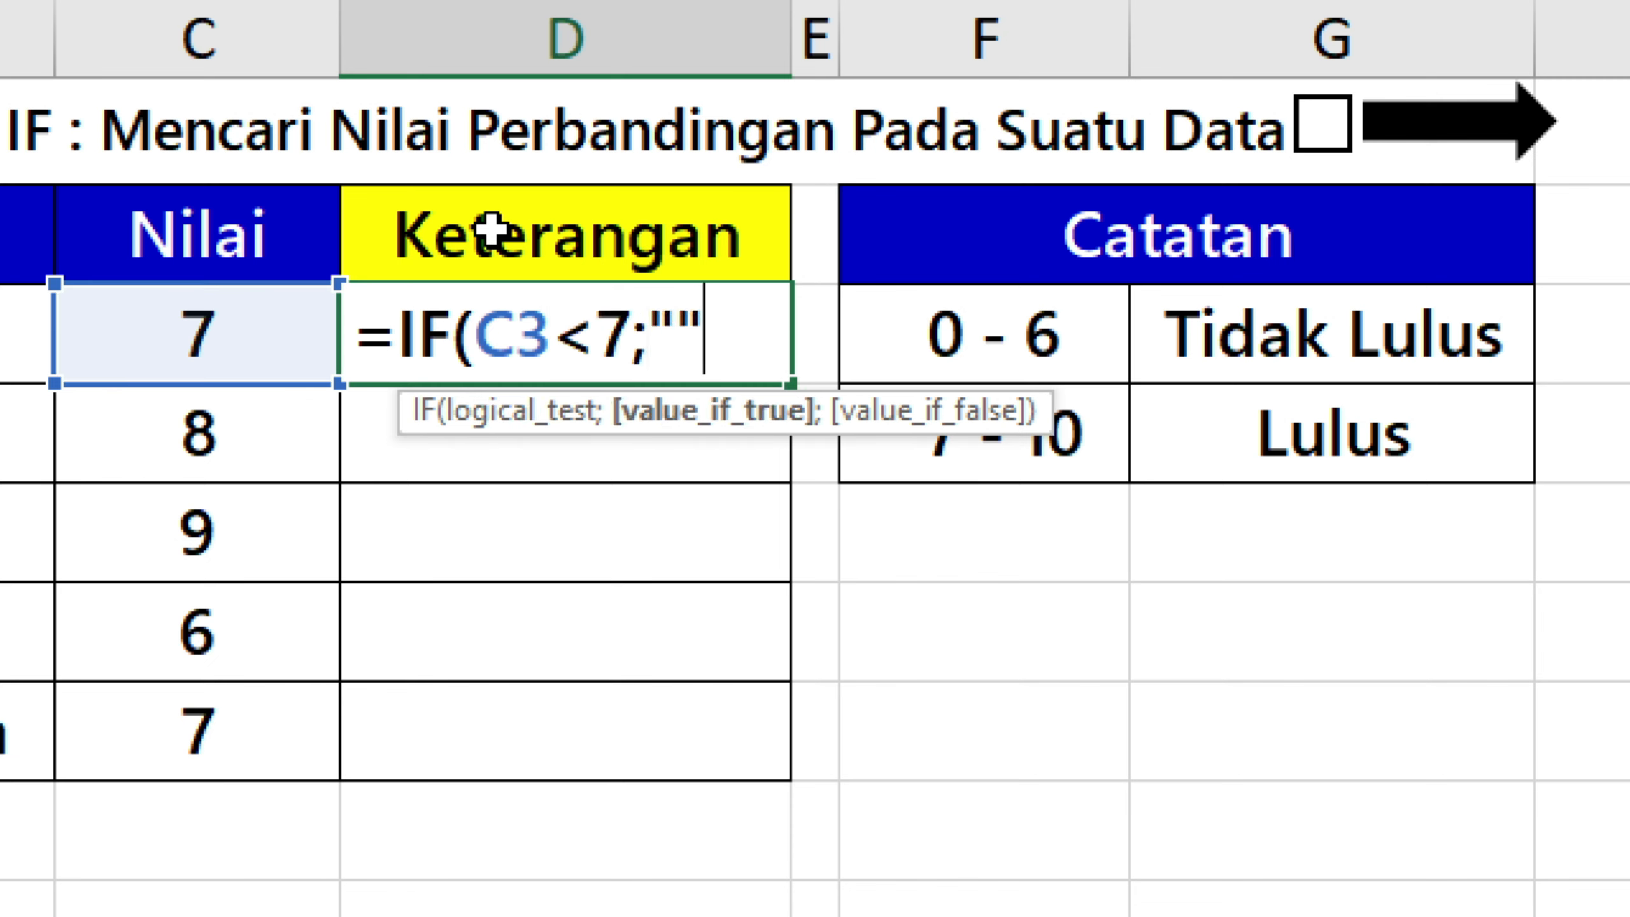
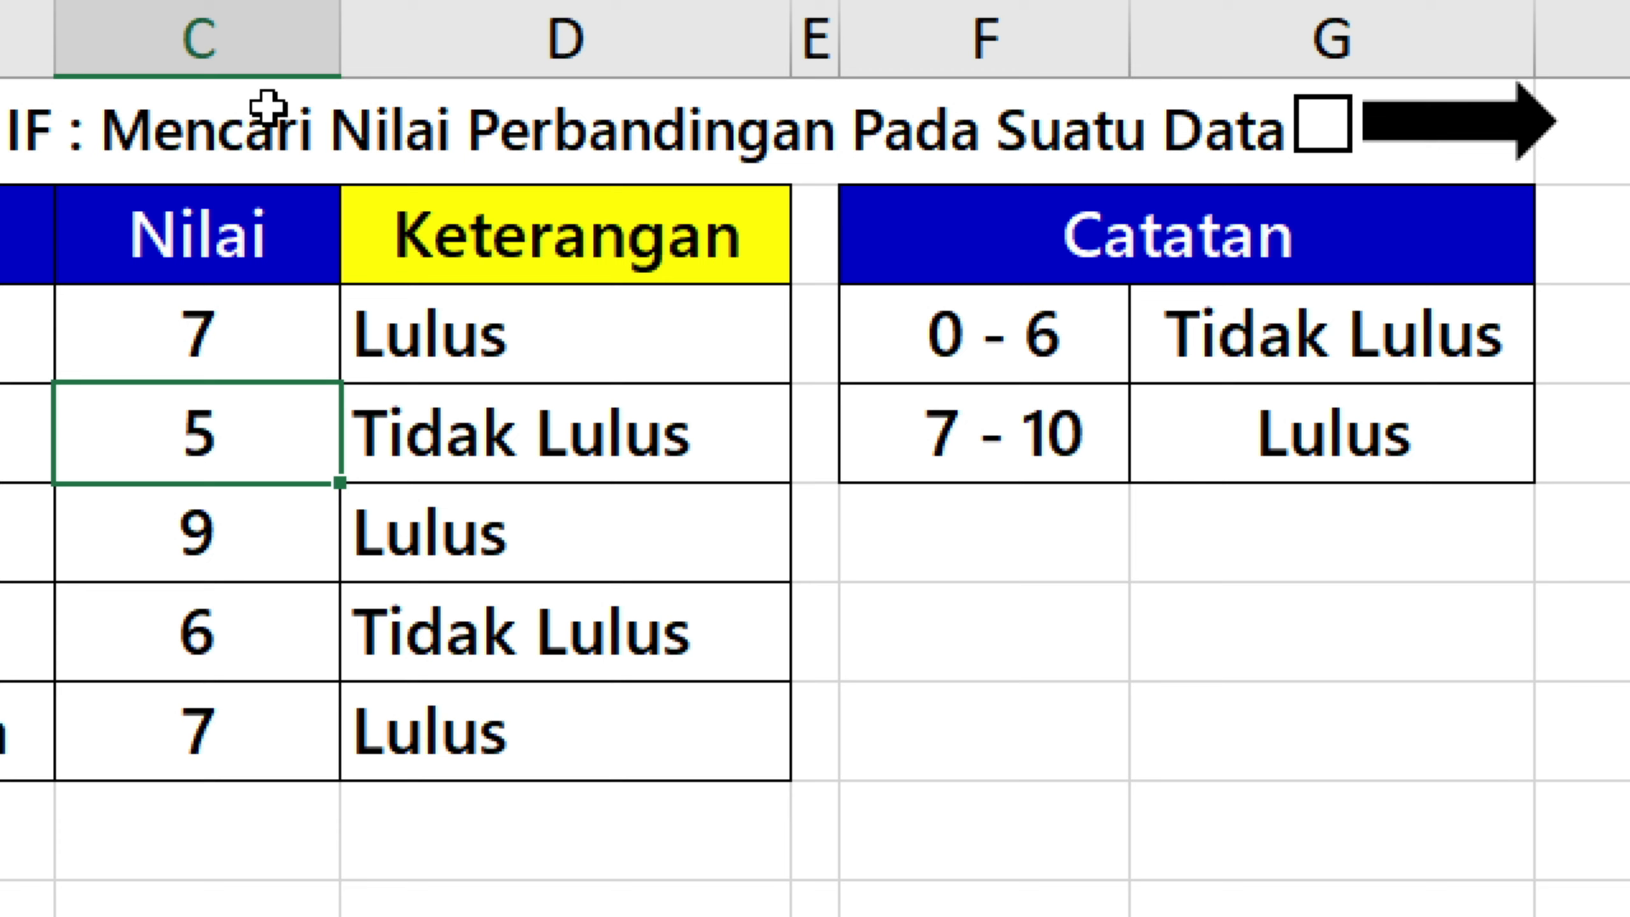
# Review the Catatan score notes, tick the checkbox beside the IF title and open the VLOOKUP sheet.
pyautogui.click(1077, 370)
pyautogui.click(1241, 334)
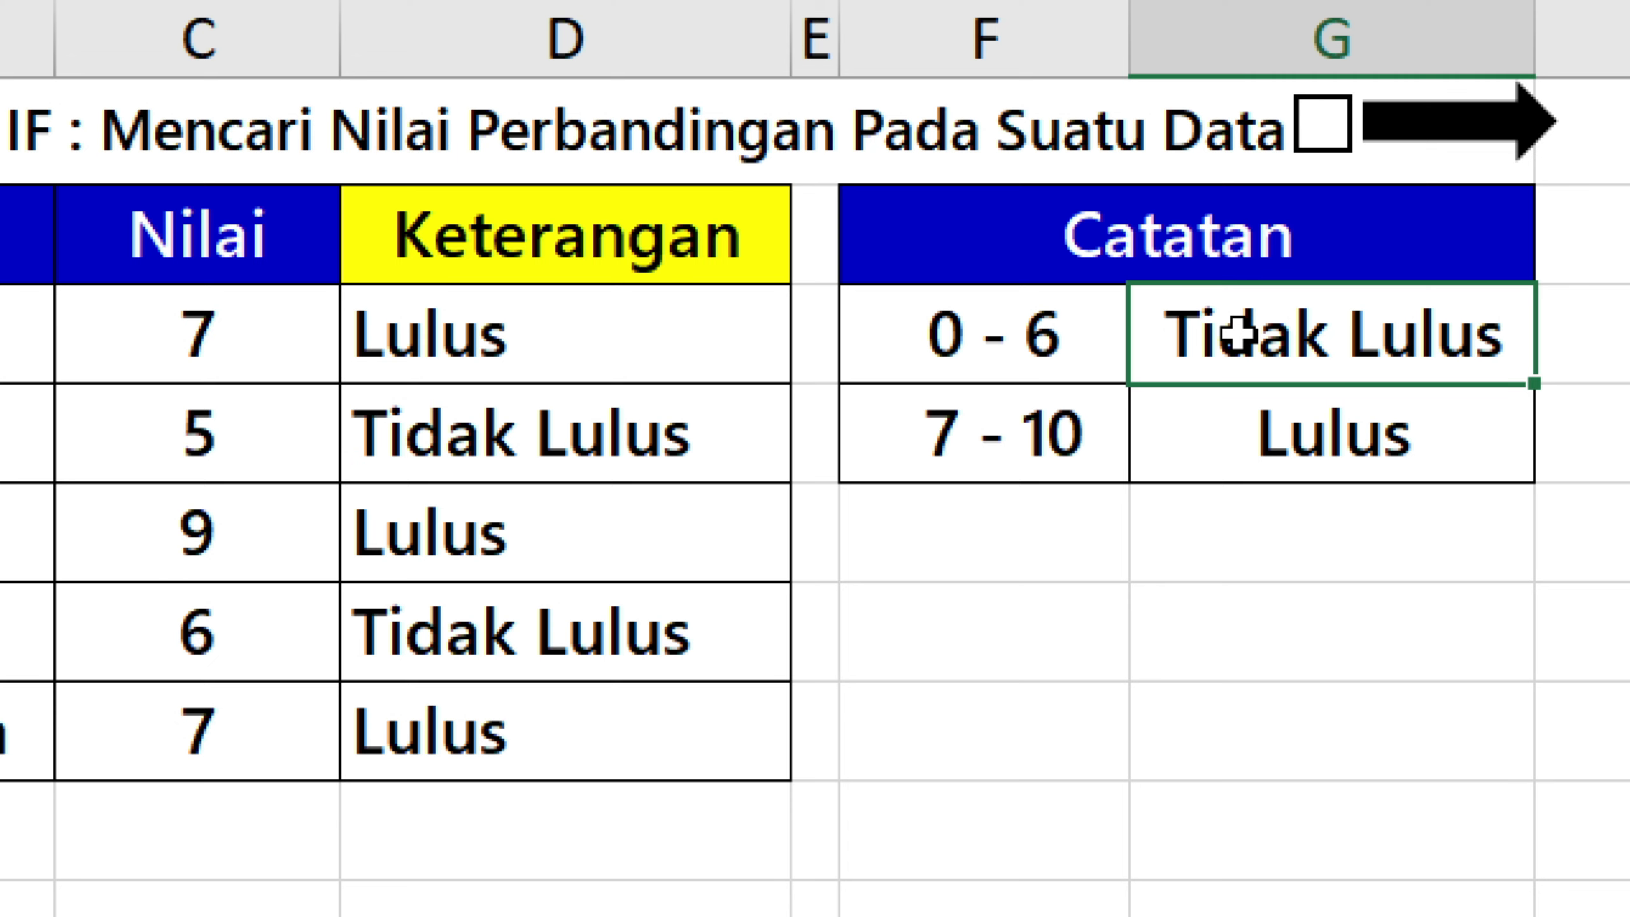
pyautogui.click(1309, 152)
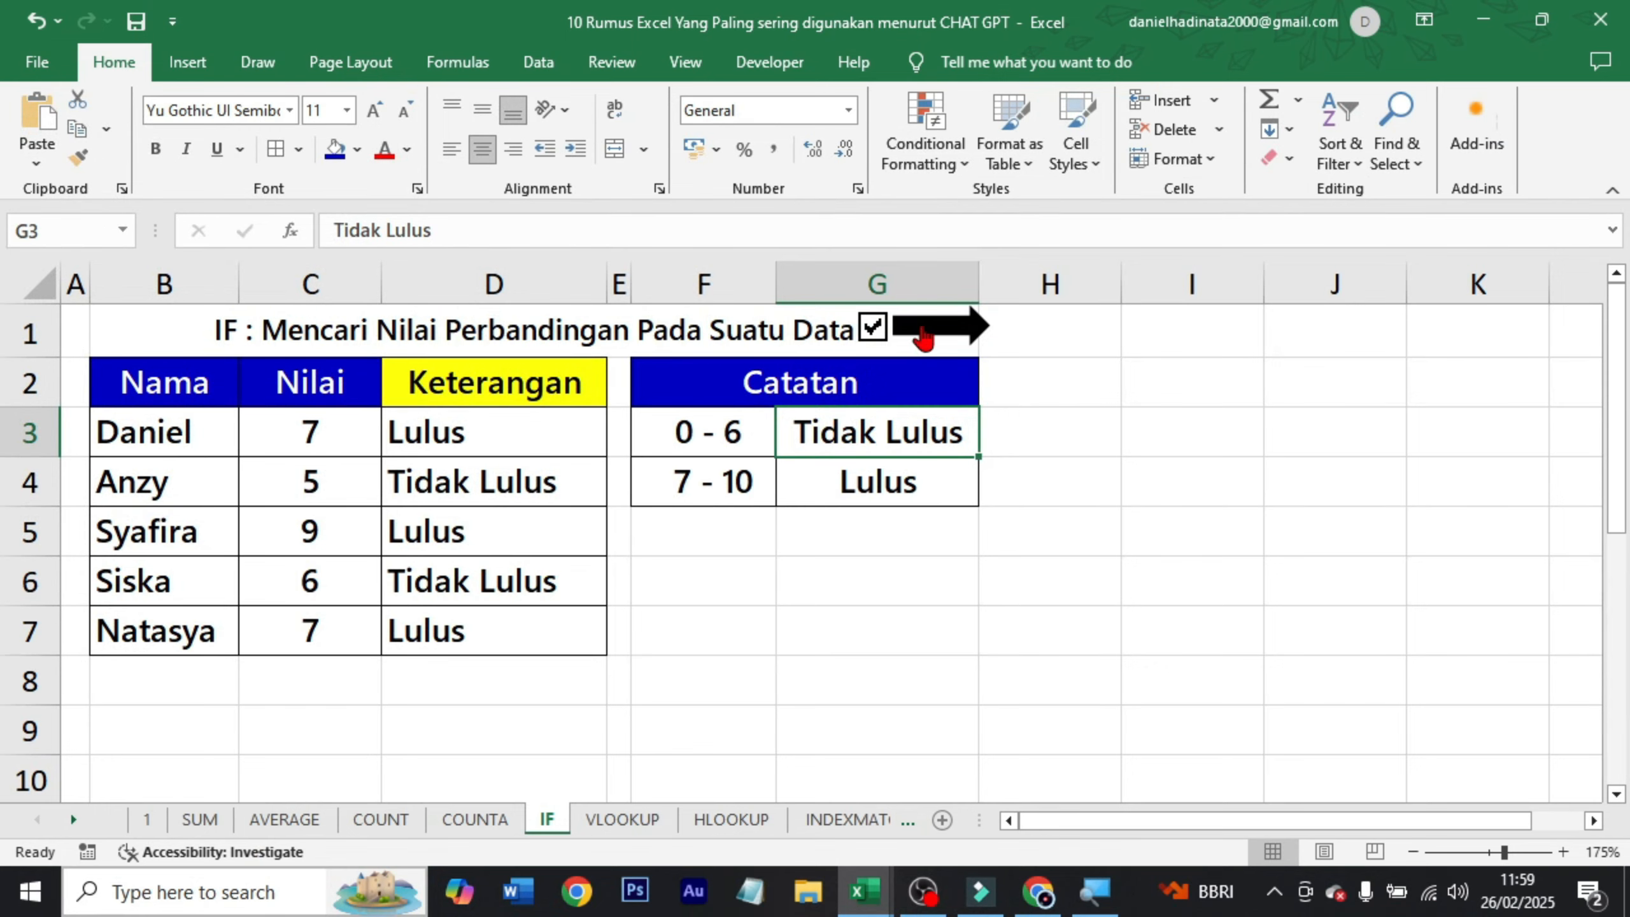
pyautogui.click(924, 337)
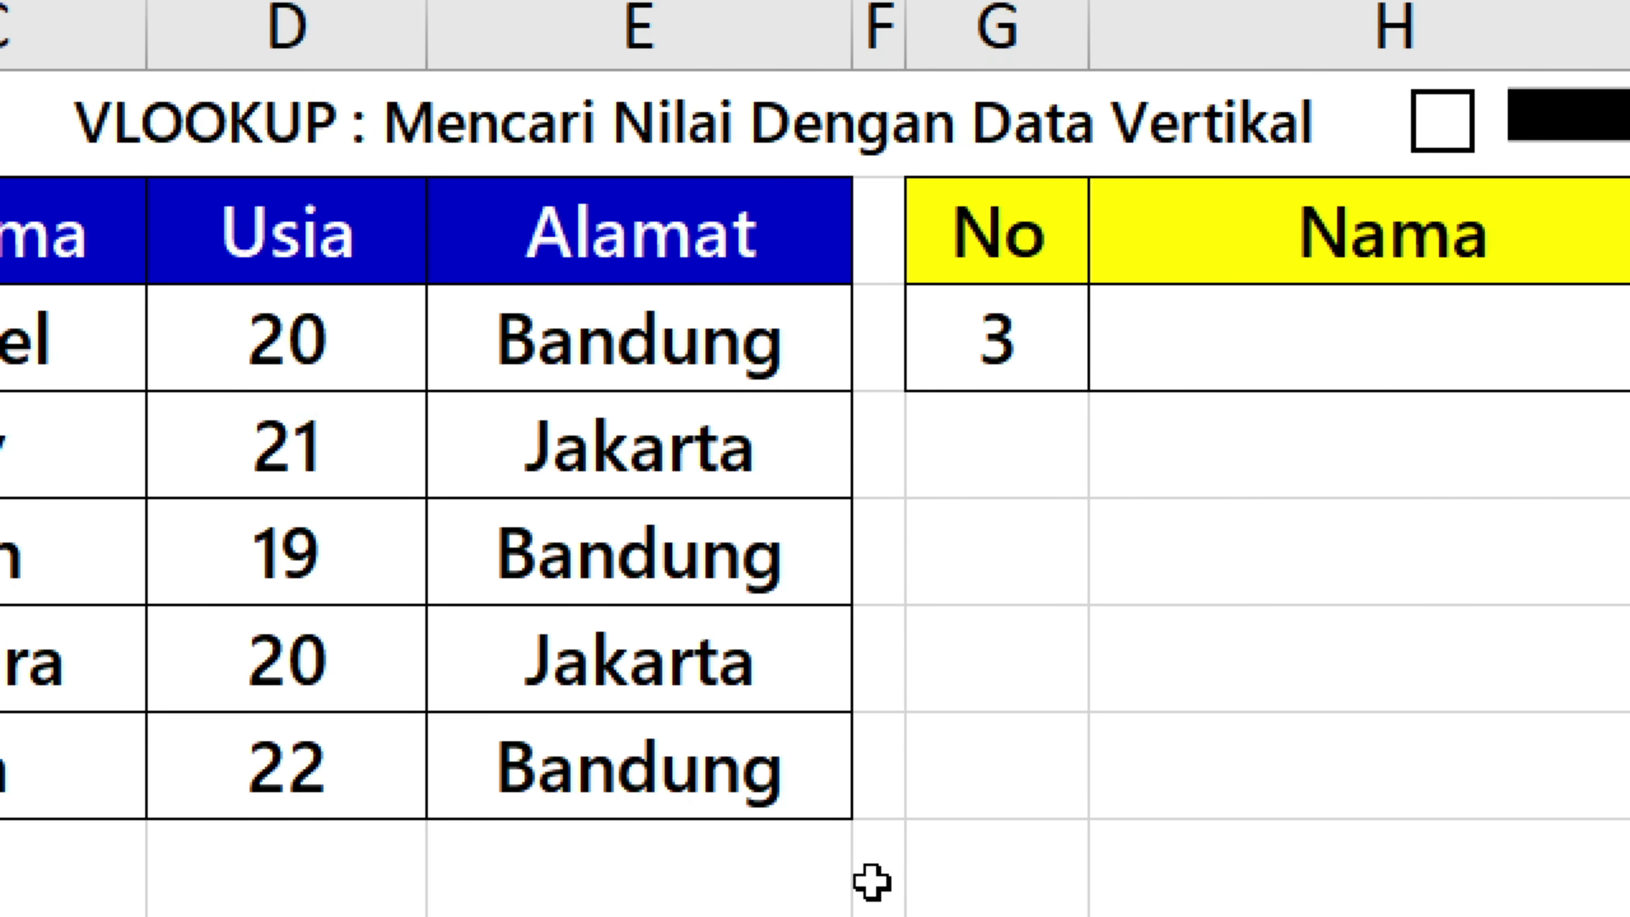
# Look over the data table's No, Nama, Usia and Alamat headers and the numbers in B3:B7.
pyautogui.click(266, 241)
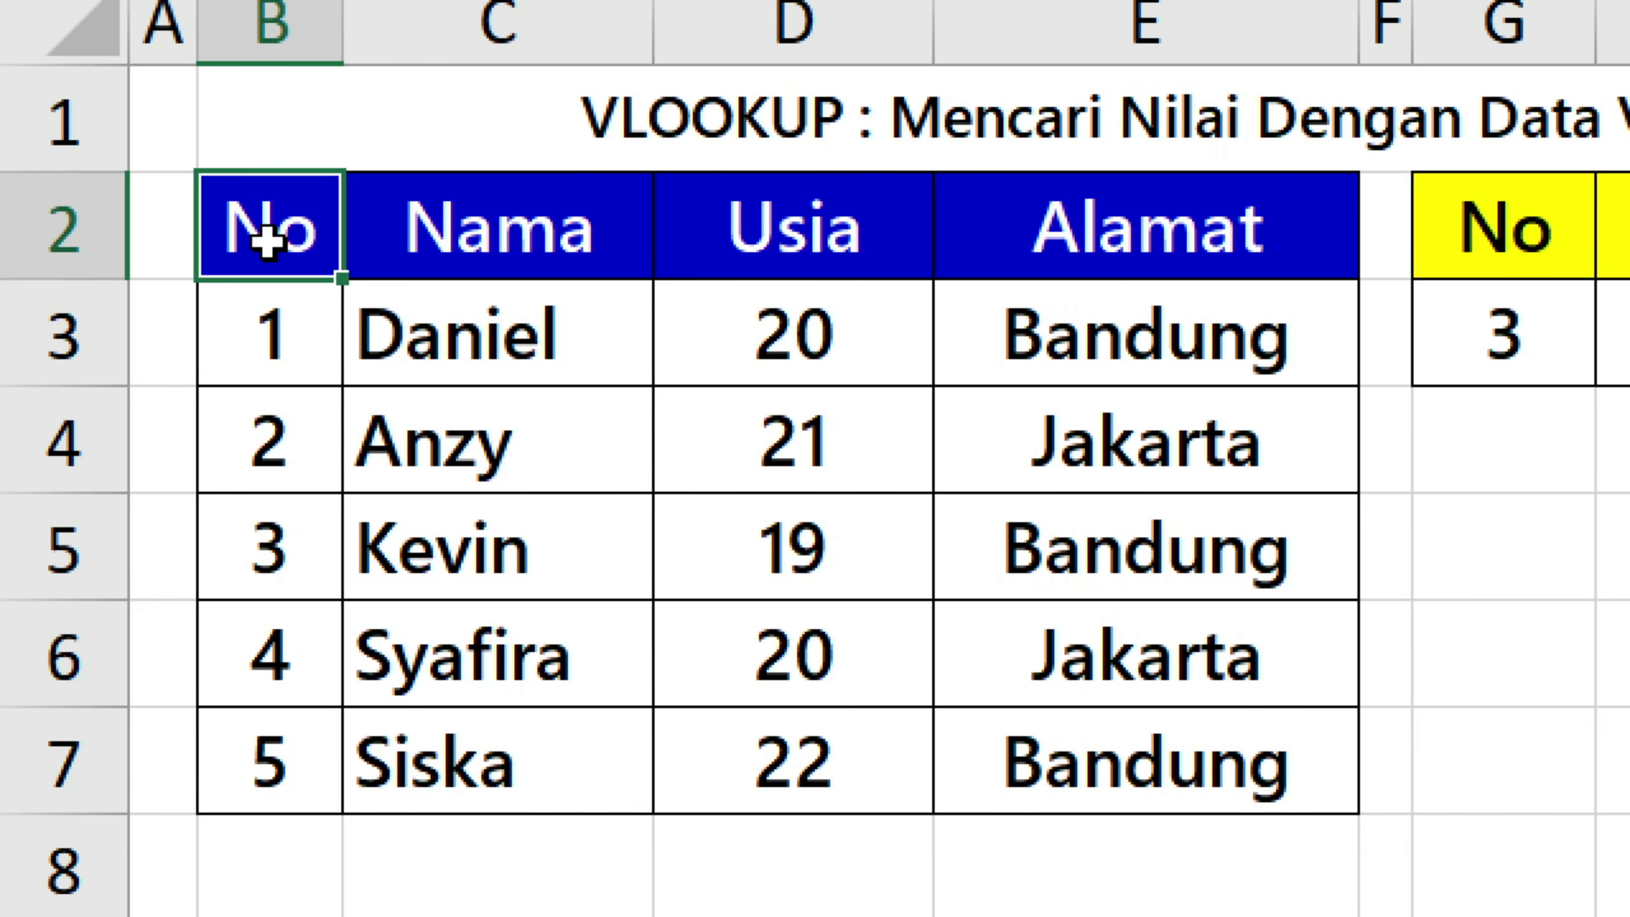
pyautogui.click(481, 247)
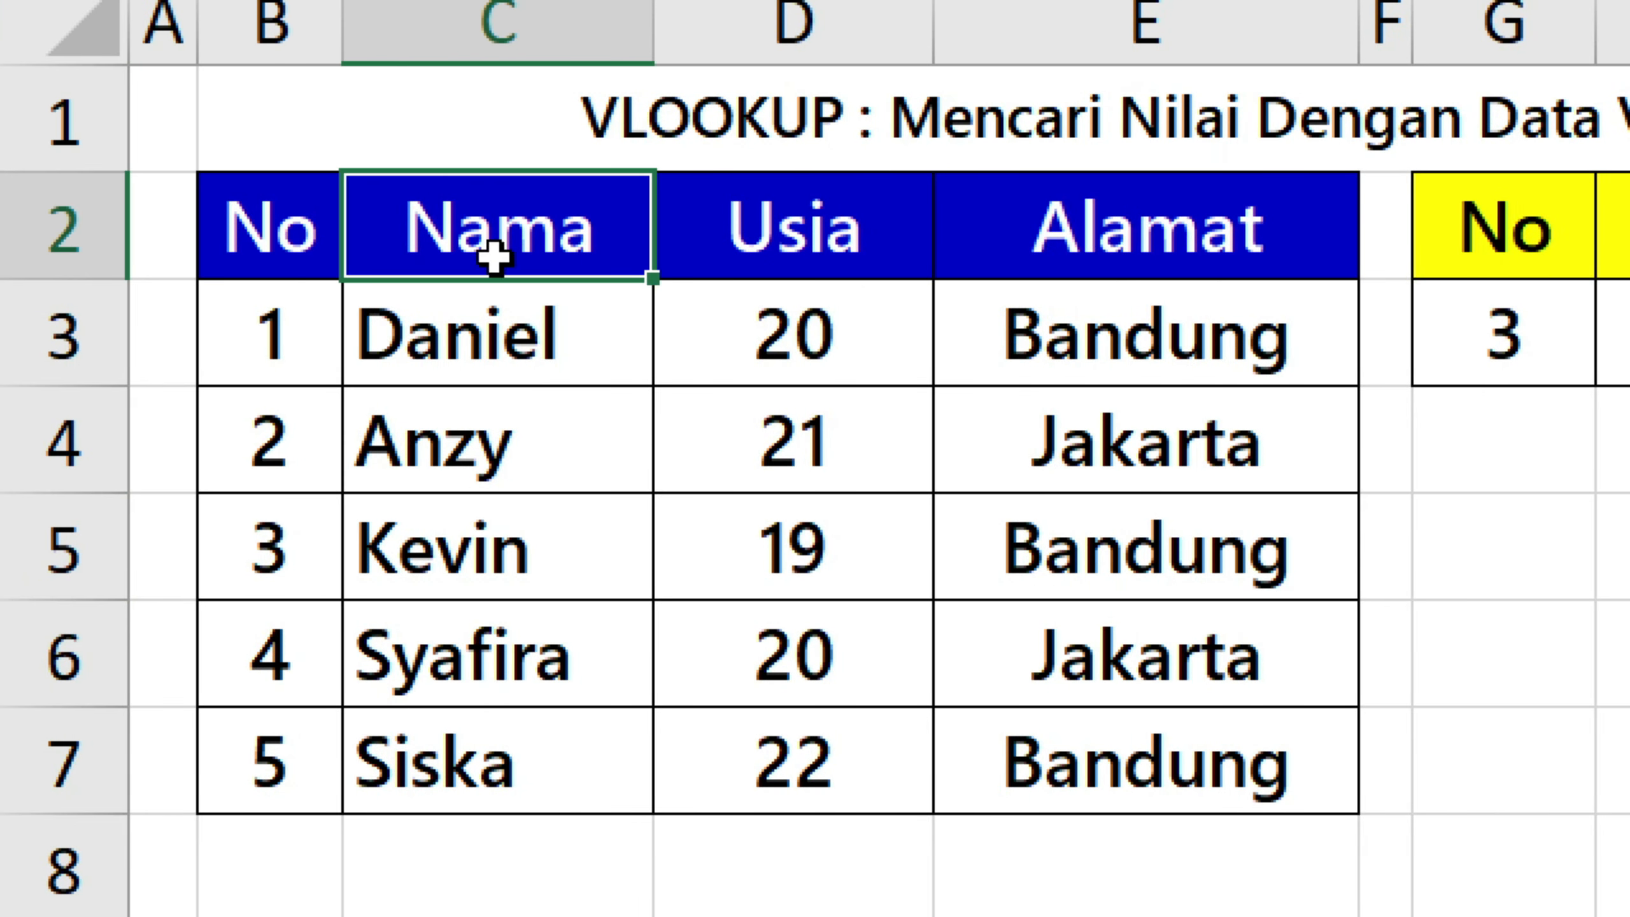
pyautogui.click(811, 247)
pyautogui.click(1153, 247)
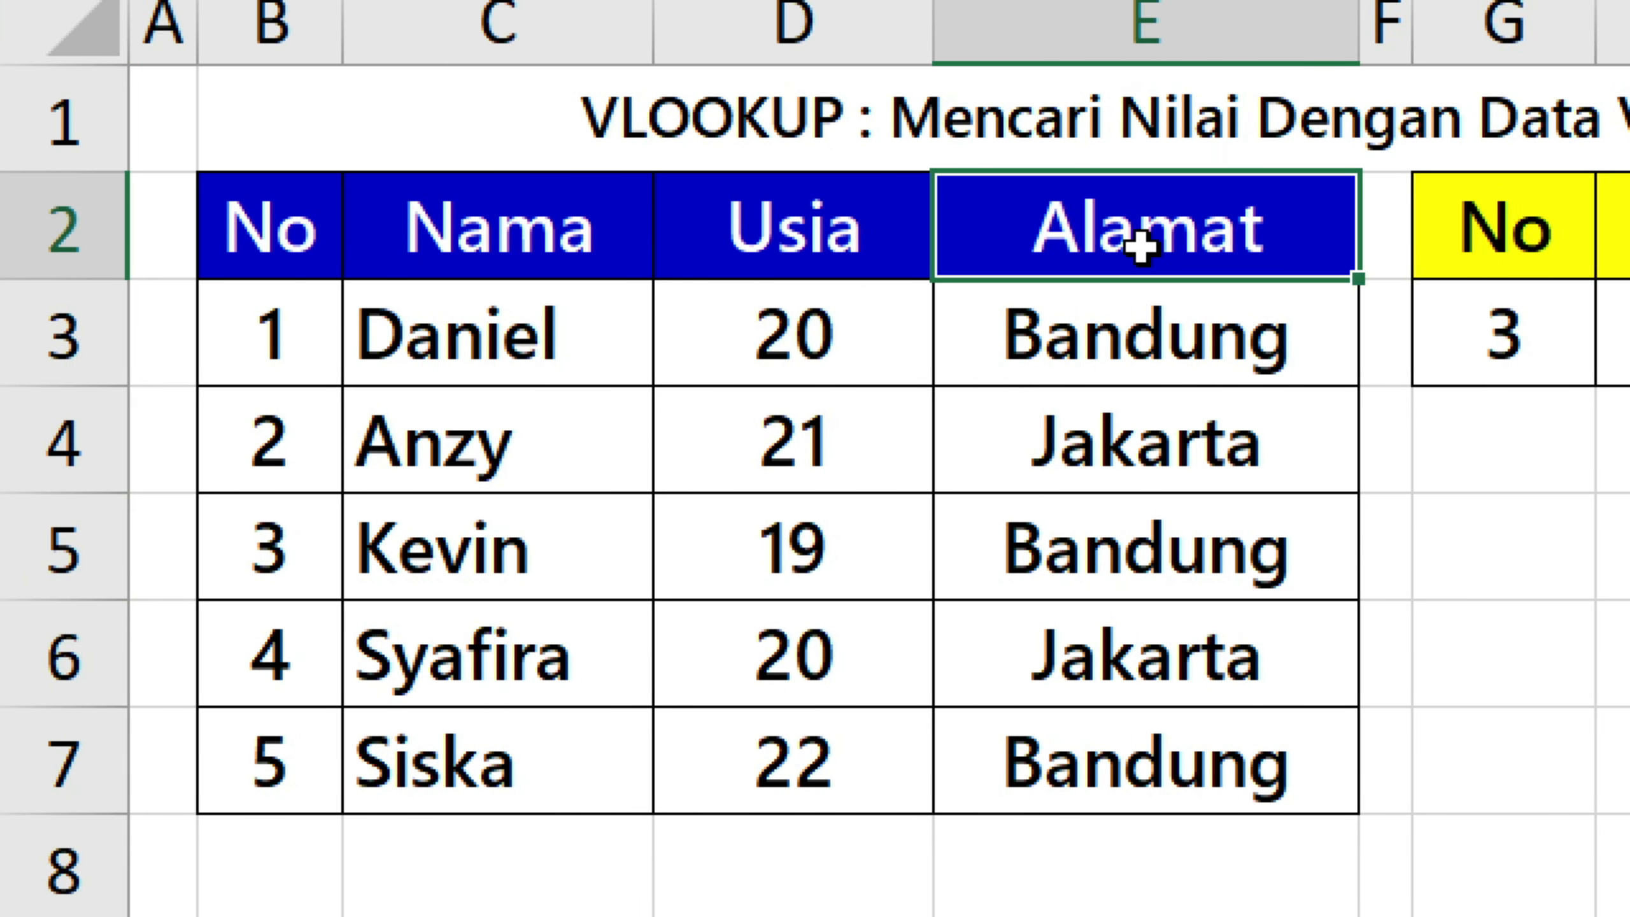
pyautogui.click(262, 324)
pyautogui.moveTo(303, 338); pyautogui.dragTo(229, 797)
pyautogui.moveTo(287, 354); pyautogui.dragTo(233, 757)
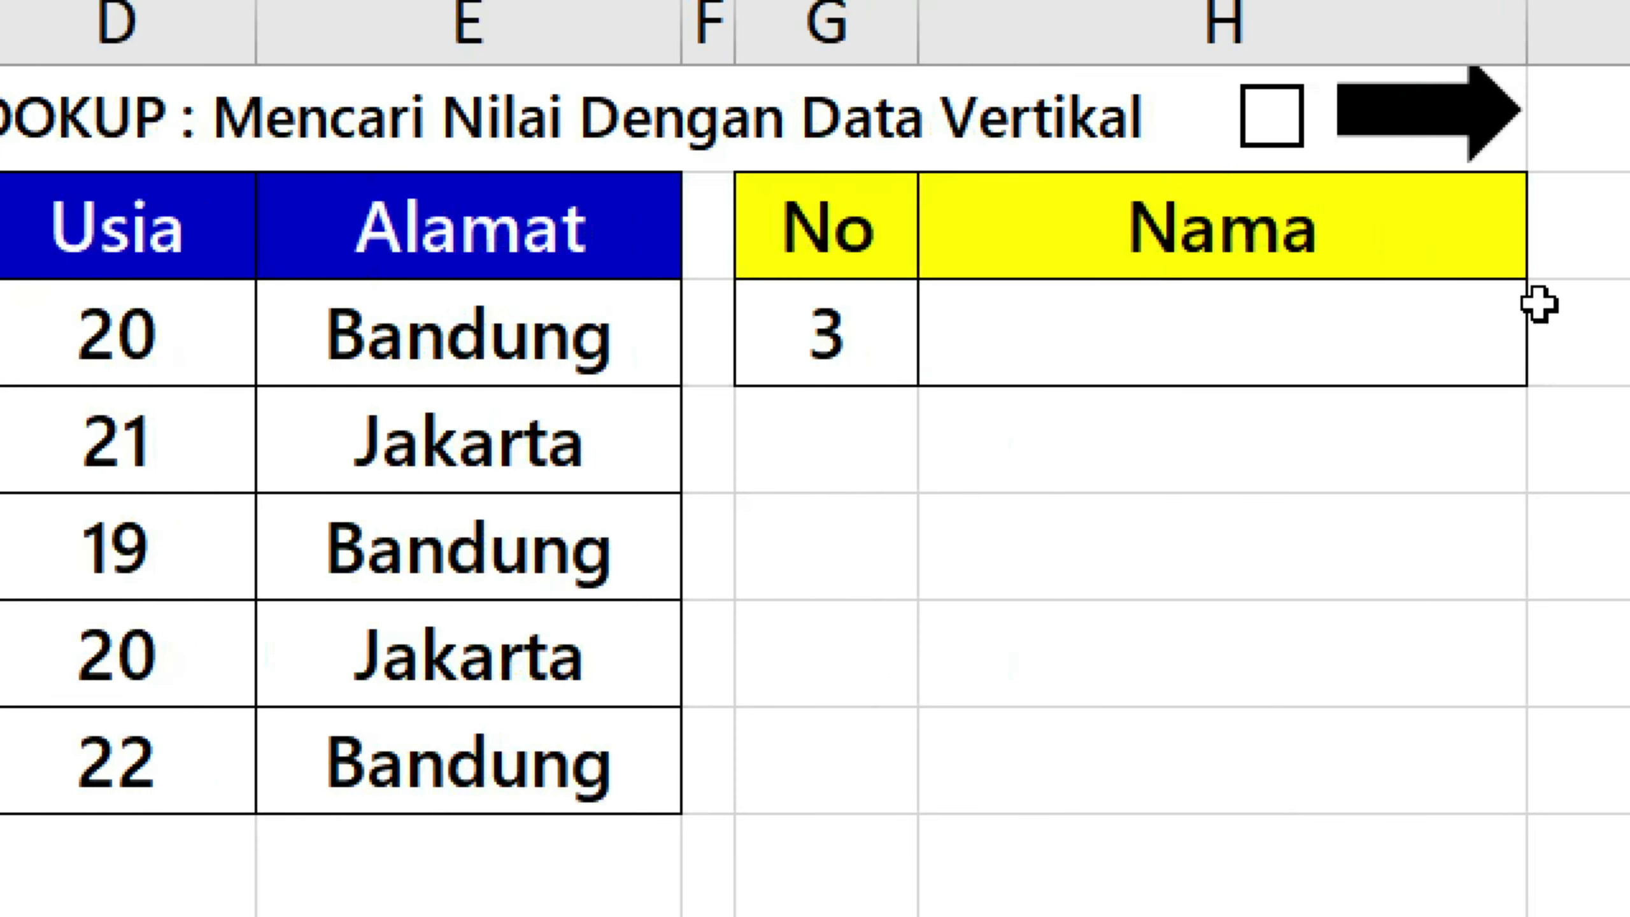
# Examine the yellow-headed lookup table in G2:H3, with its No value and the empty Nama cell.
pyautogui.click(1462, 317)
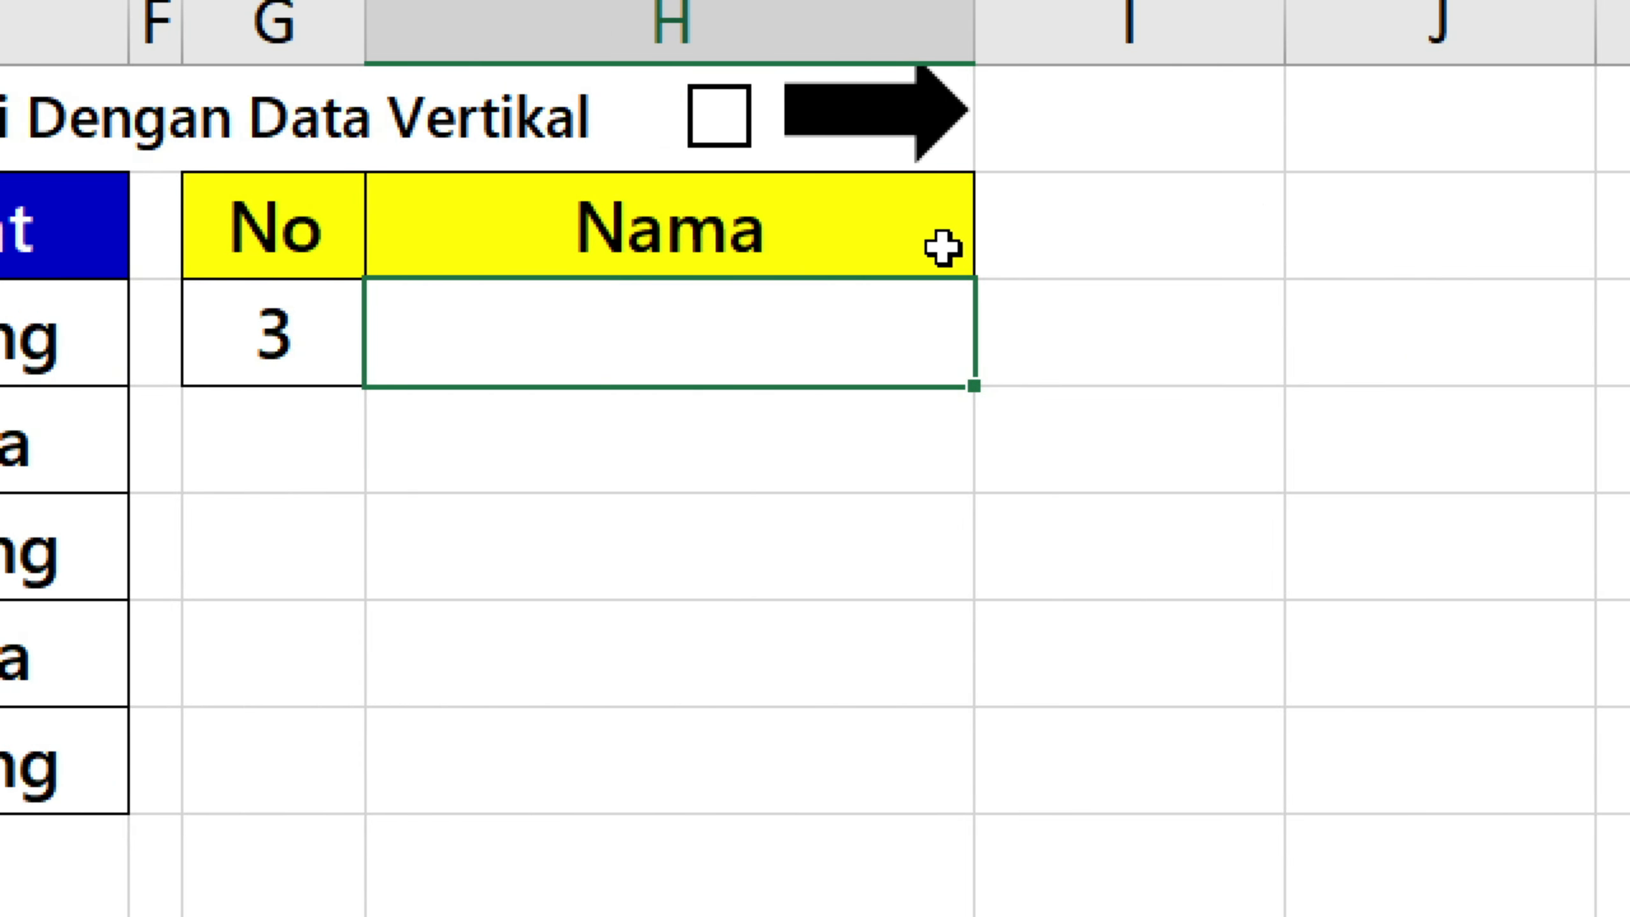
pyautogui.click(1390, 243)
pyautogui.click(1366, 366)
pyautogui.click(423, 312)
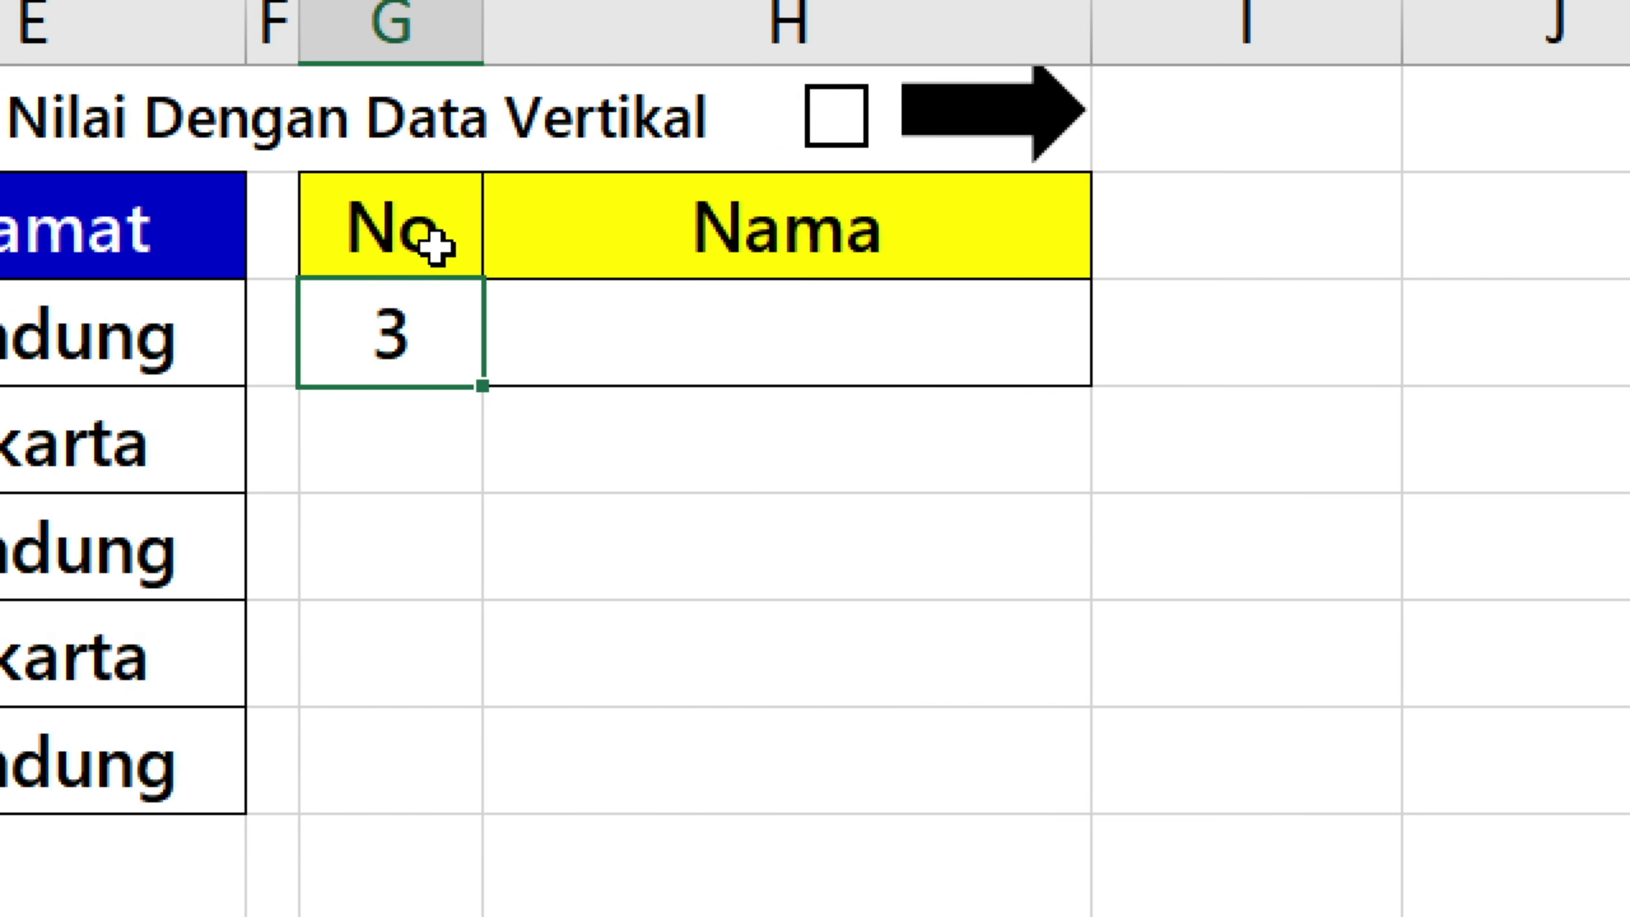
pyautogui.click(655, 315)
pyautogui.click(690, 253)
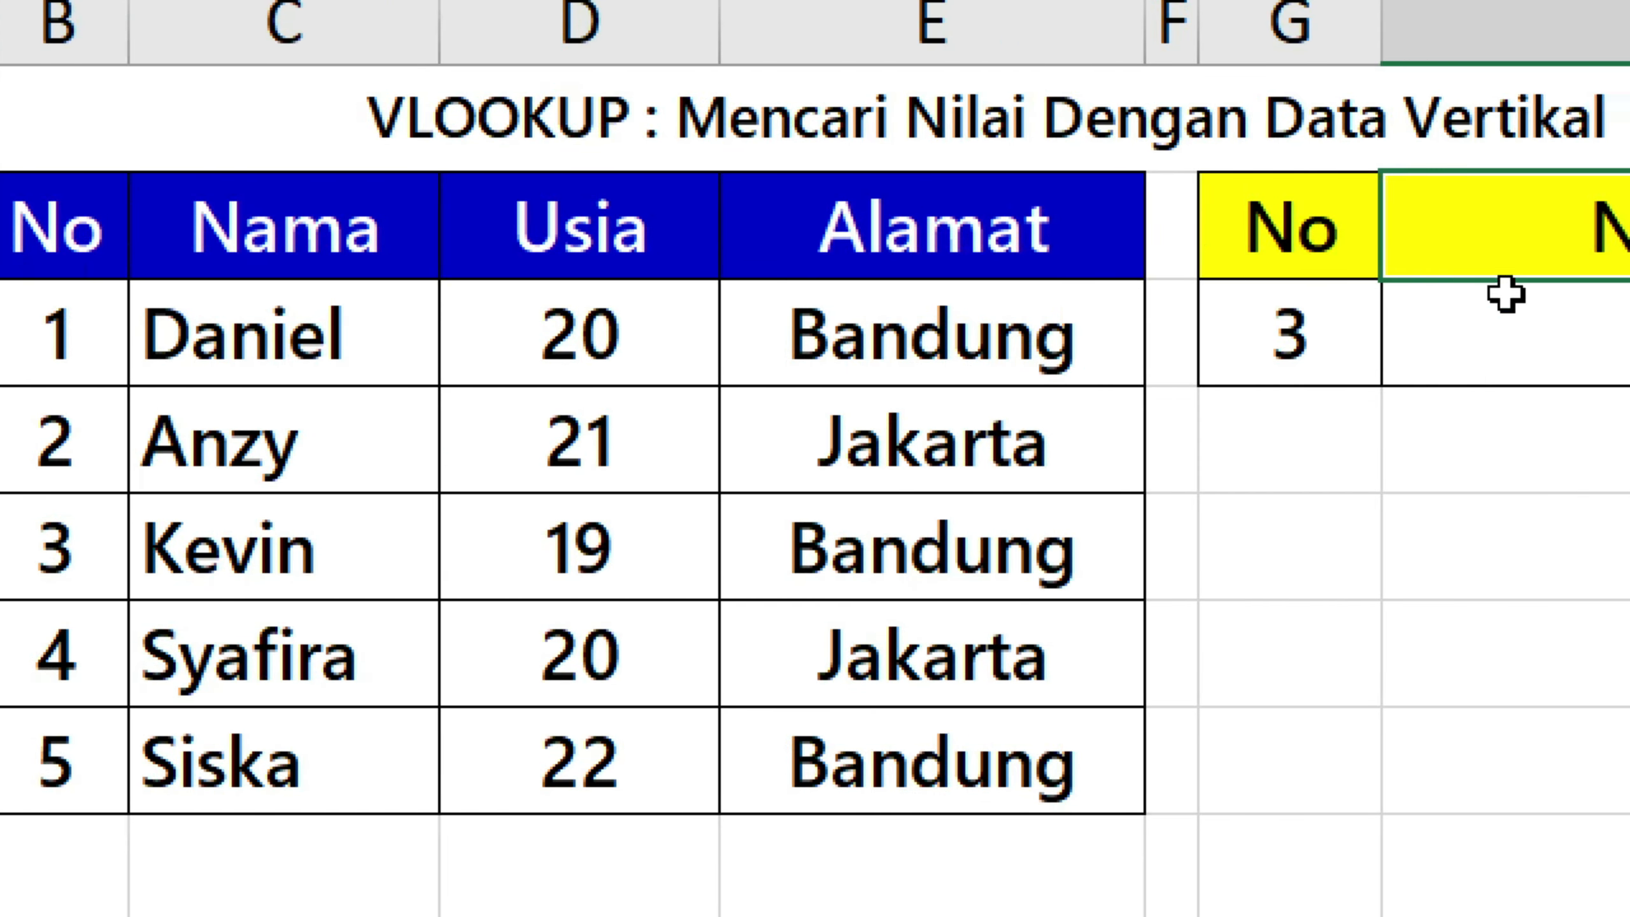
# Start a VLOOKUP formula in H3 with G3 as the lookup value and B2:E7 as the table array.
pyautogui.click(1540, 333)
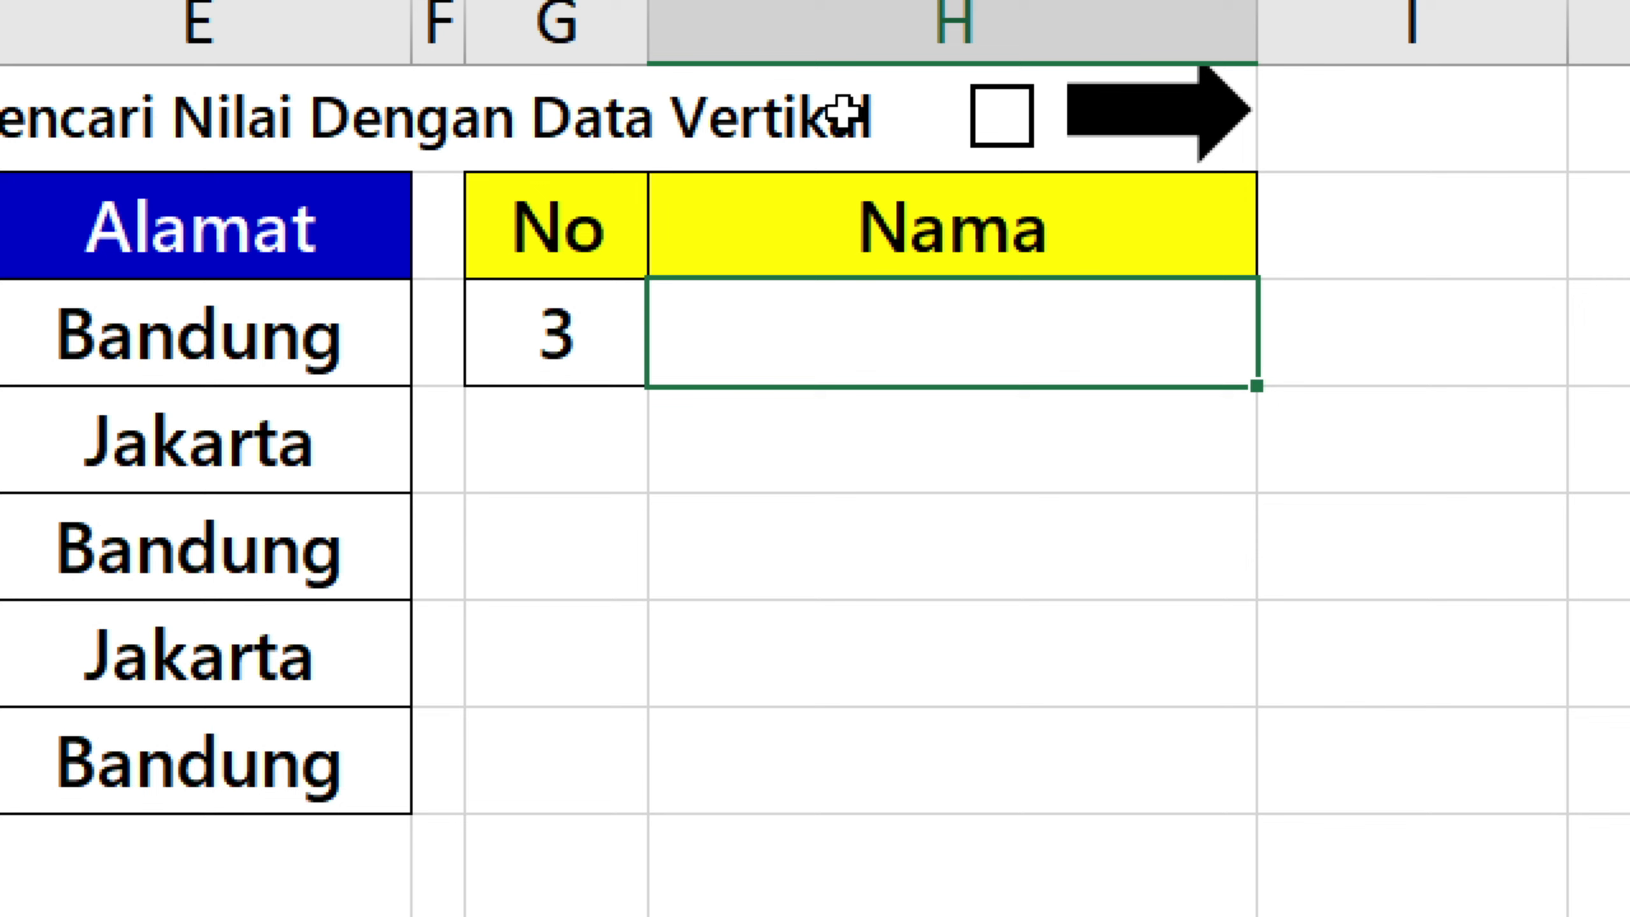
pyautogui.write('=vl')
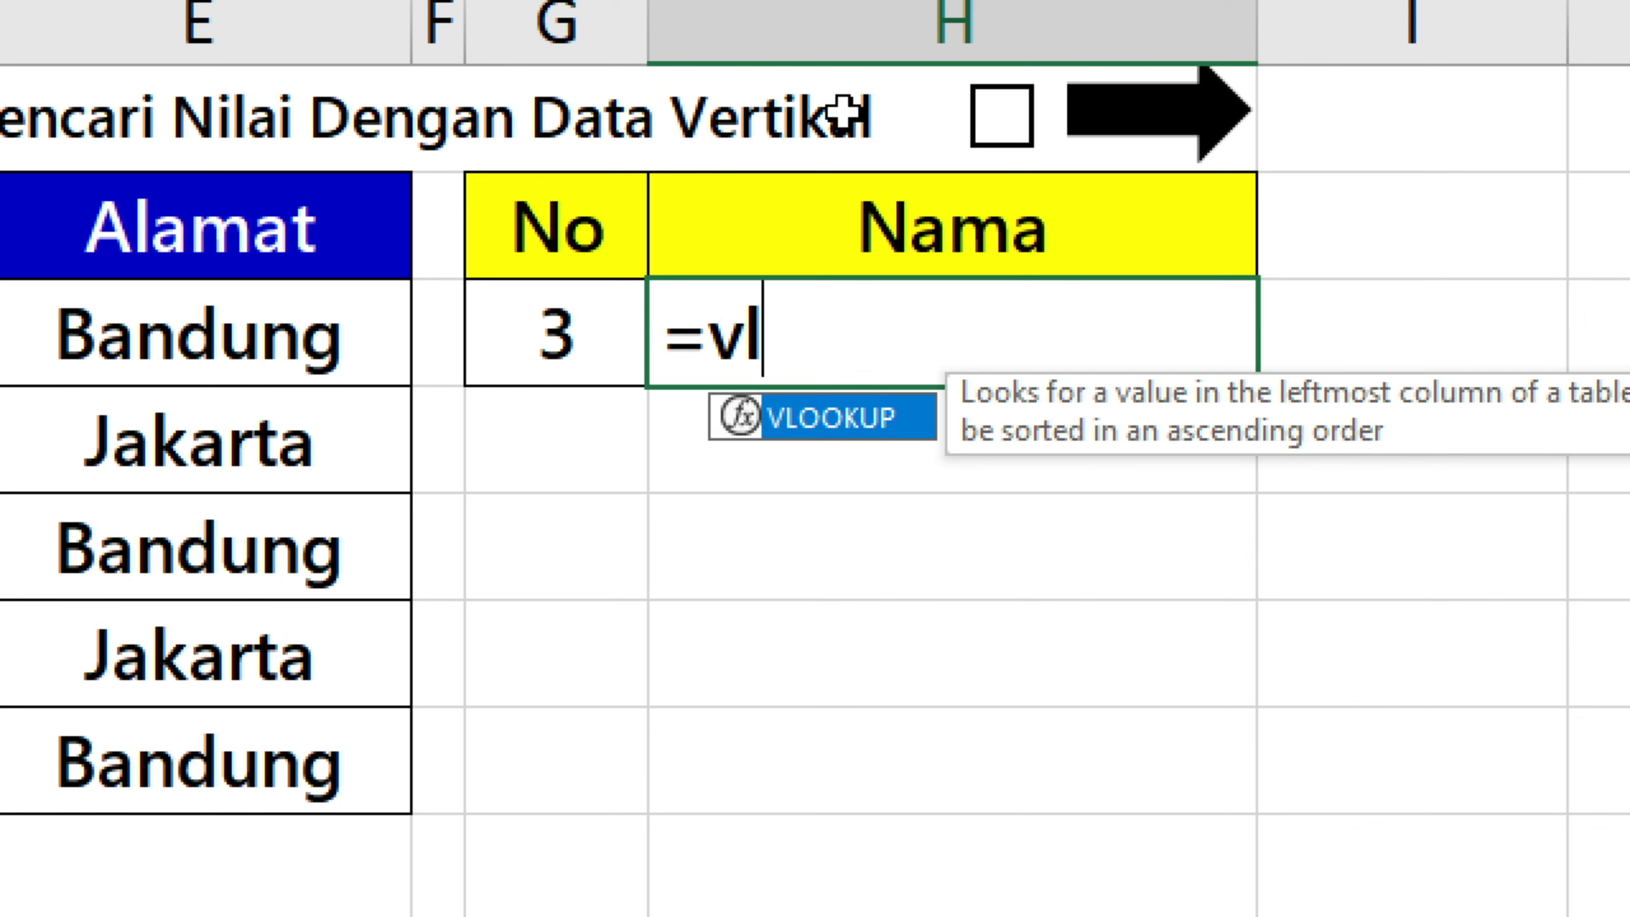
pyautogui.write('ookup')
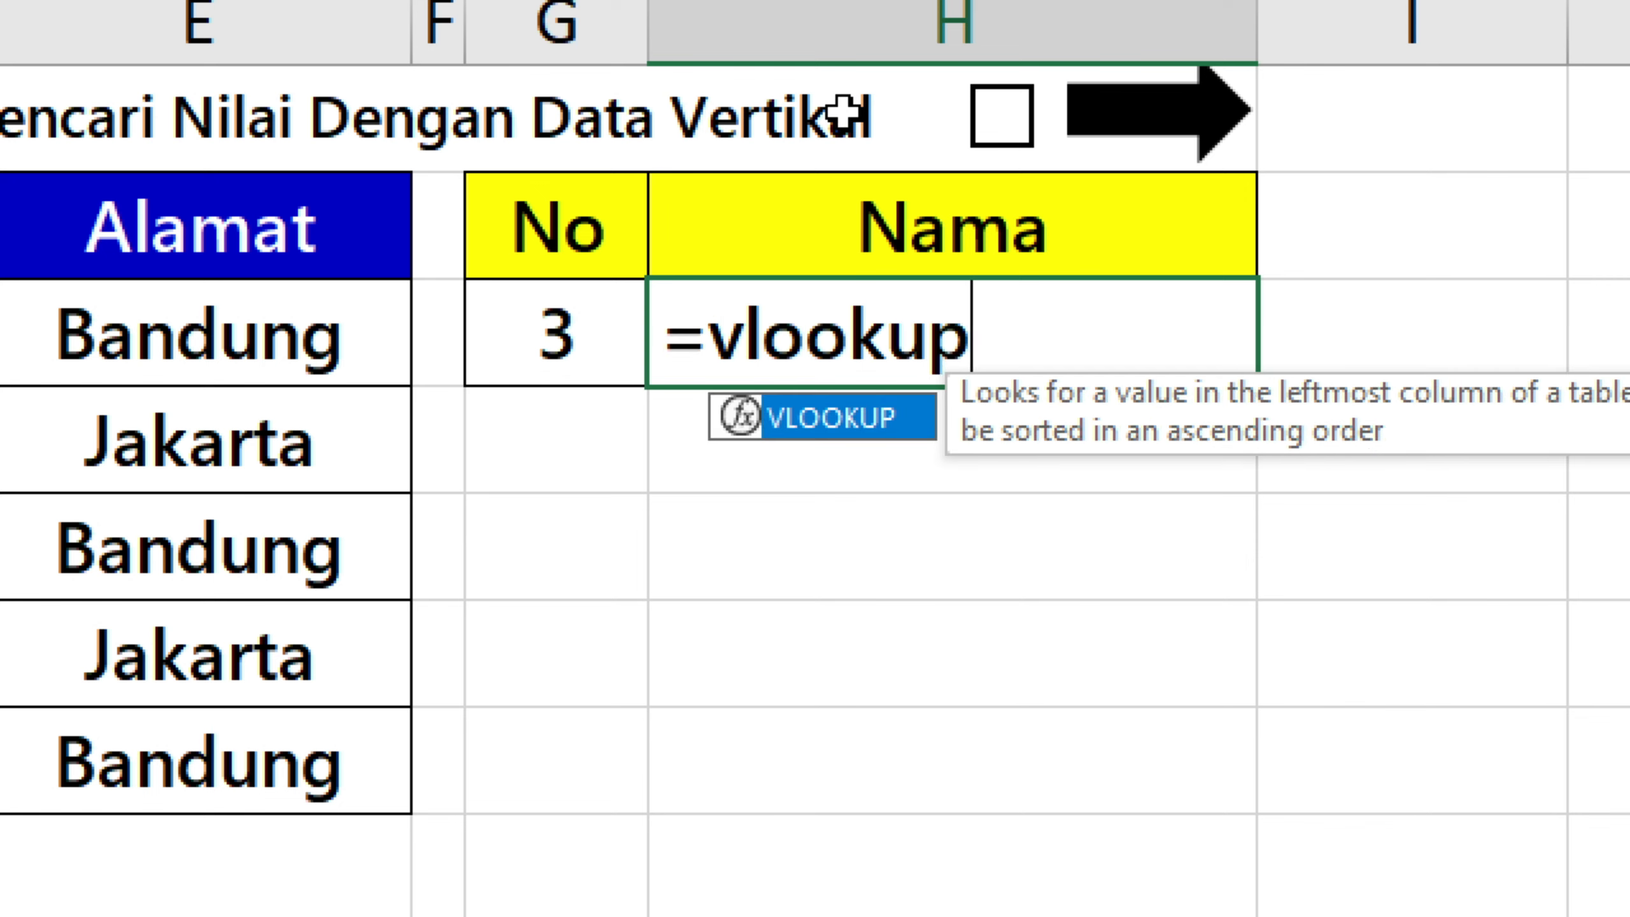
pyautogui.press('Tab')
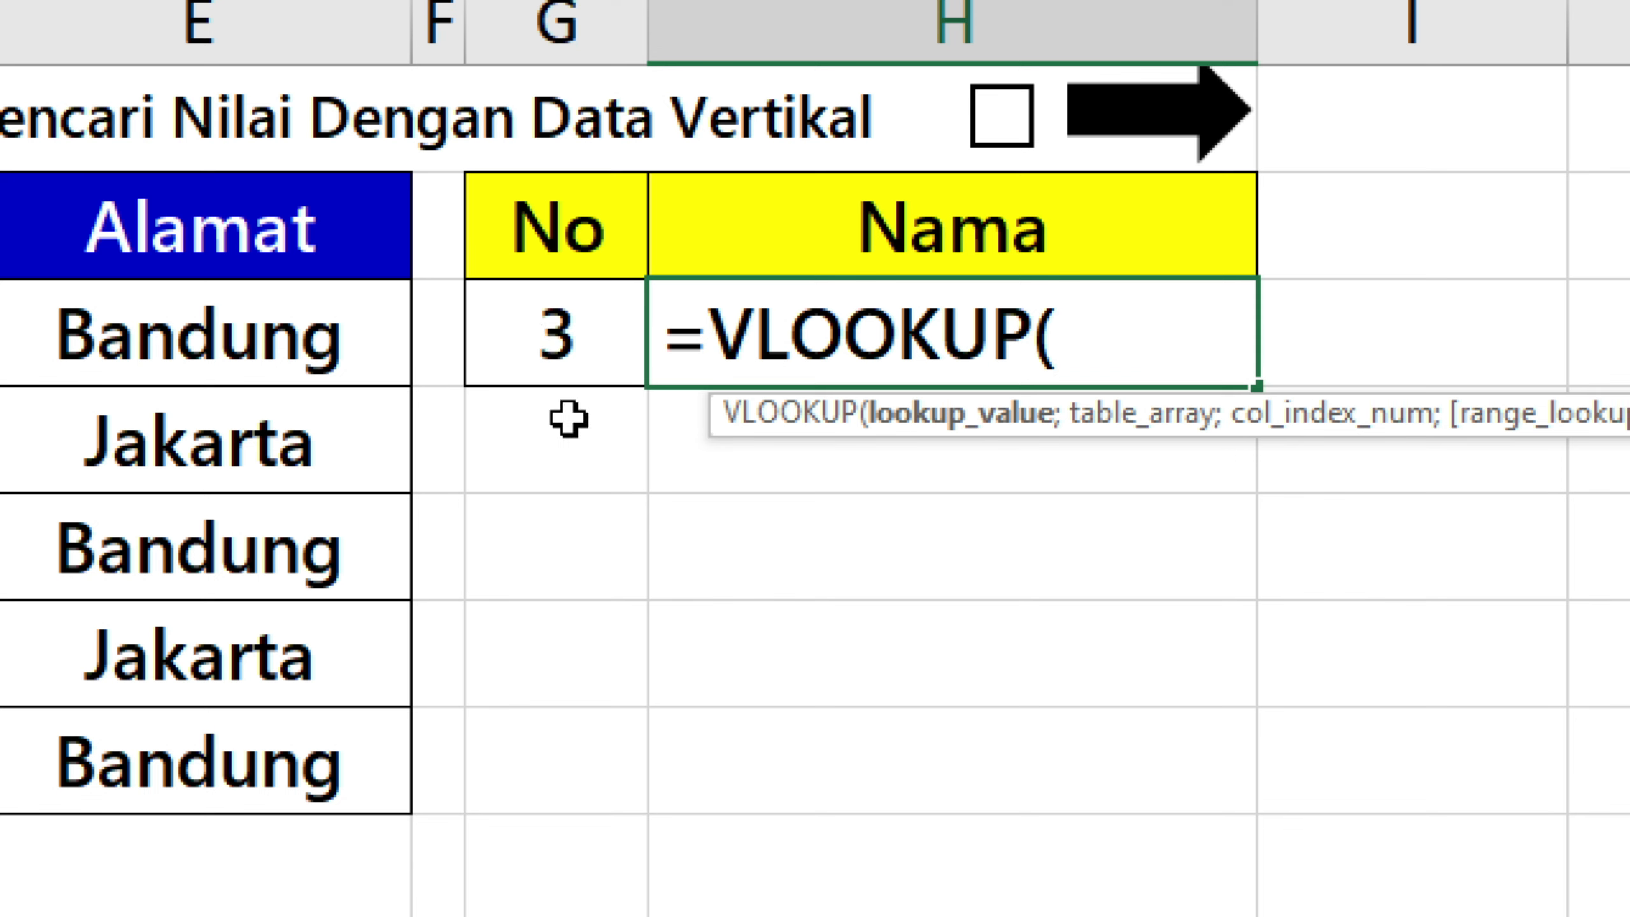
pyautogui.click(577, 352)
pyautogui.write(';')
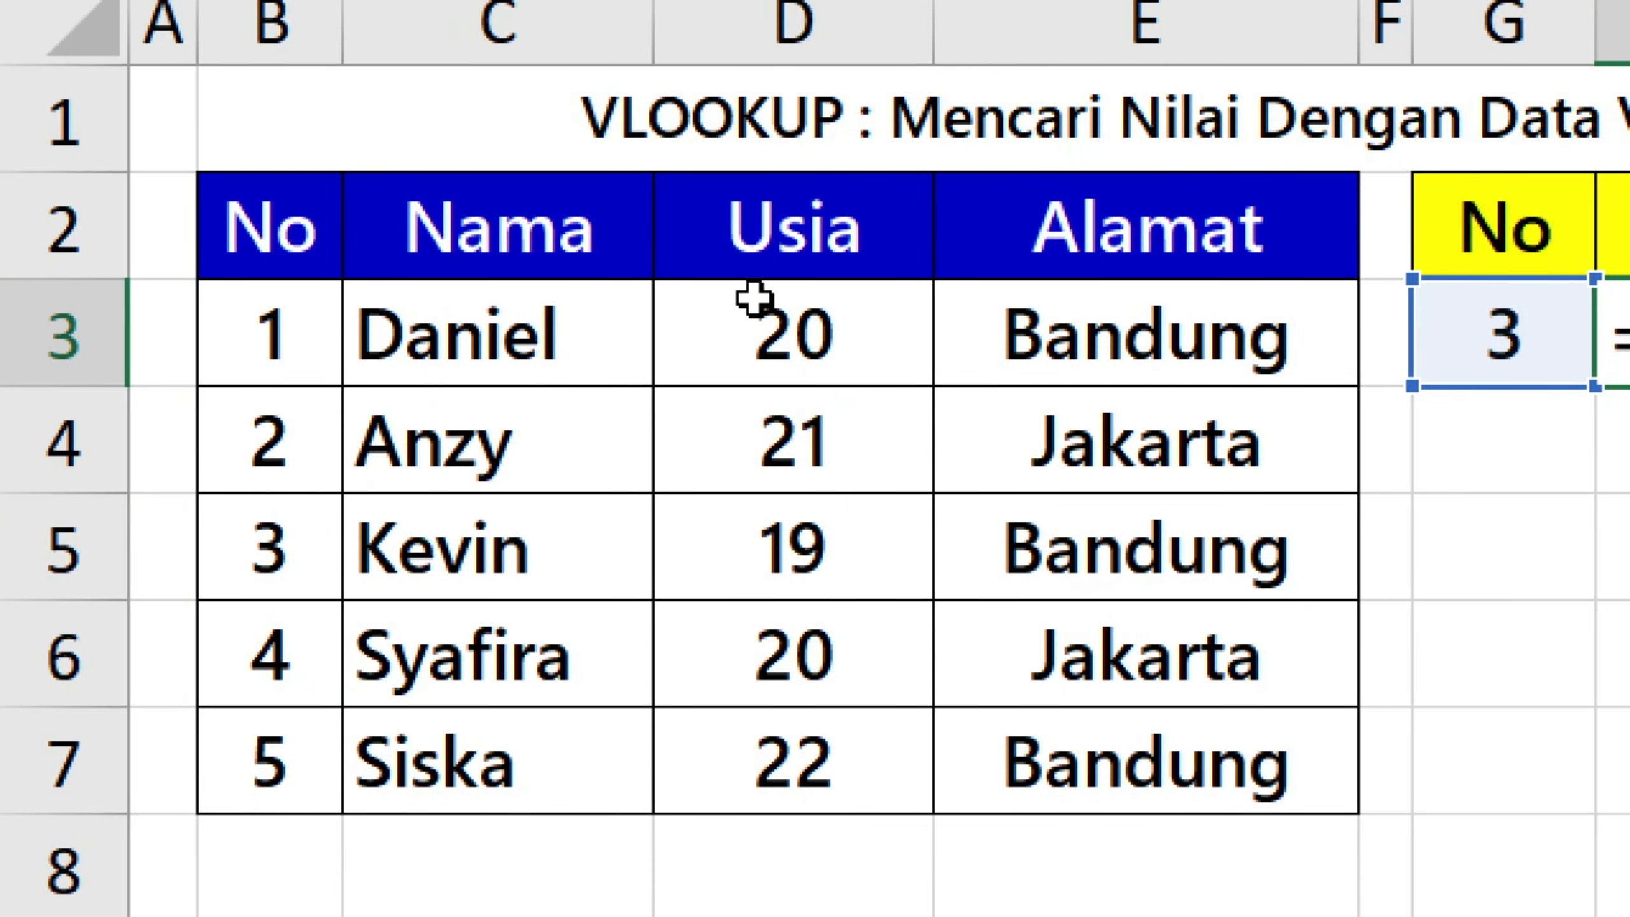
pyautogui.moveTo(296, 226); pyautogui.dragTo(1065, 775)
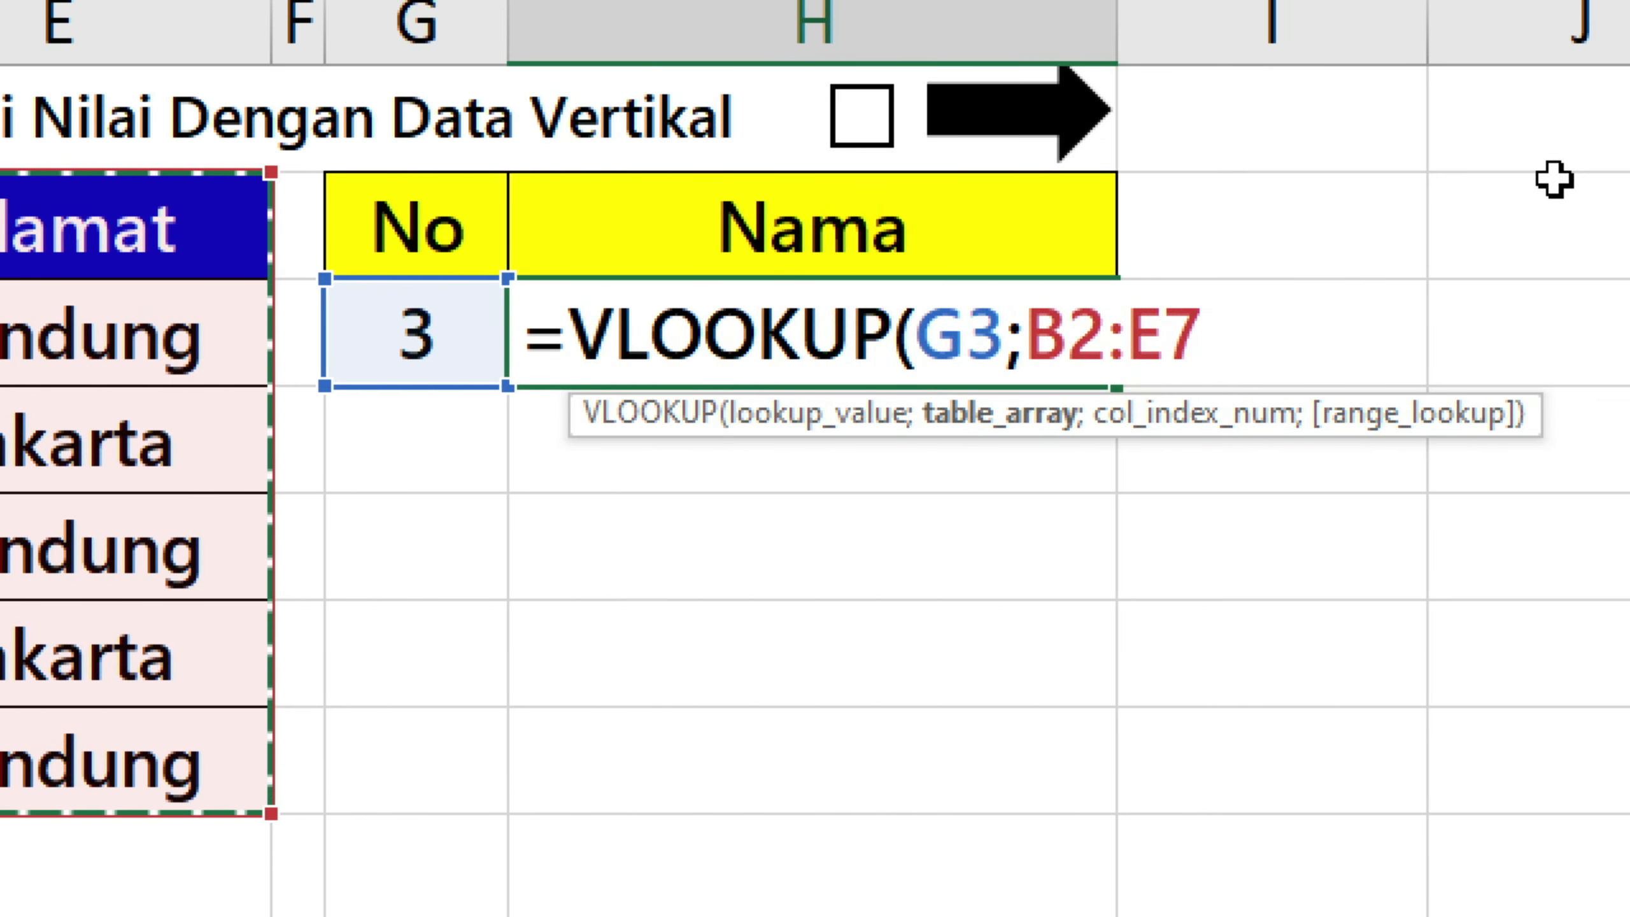
# Complete the H3 formula as =VLOOKUP(G3;B2:E7;2;TRUE), using column index 2 and approximate match.
pyautogui.write(';')
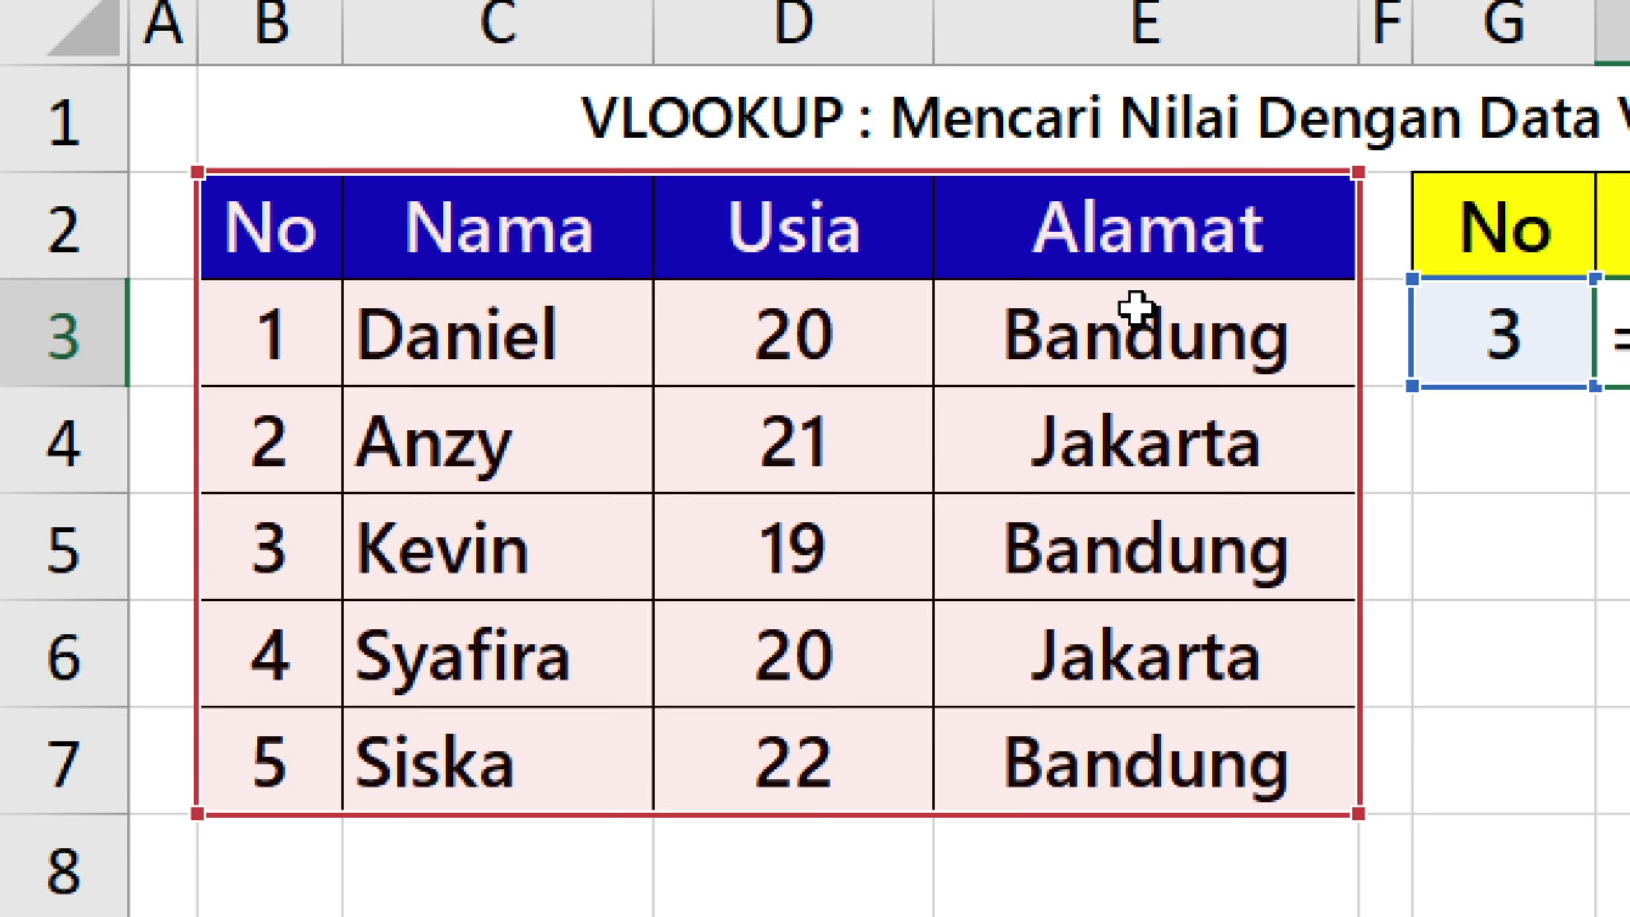
pyautogui.write('2:E7;2')
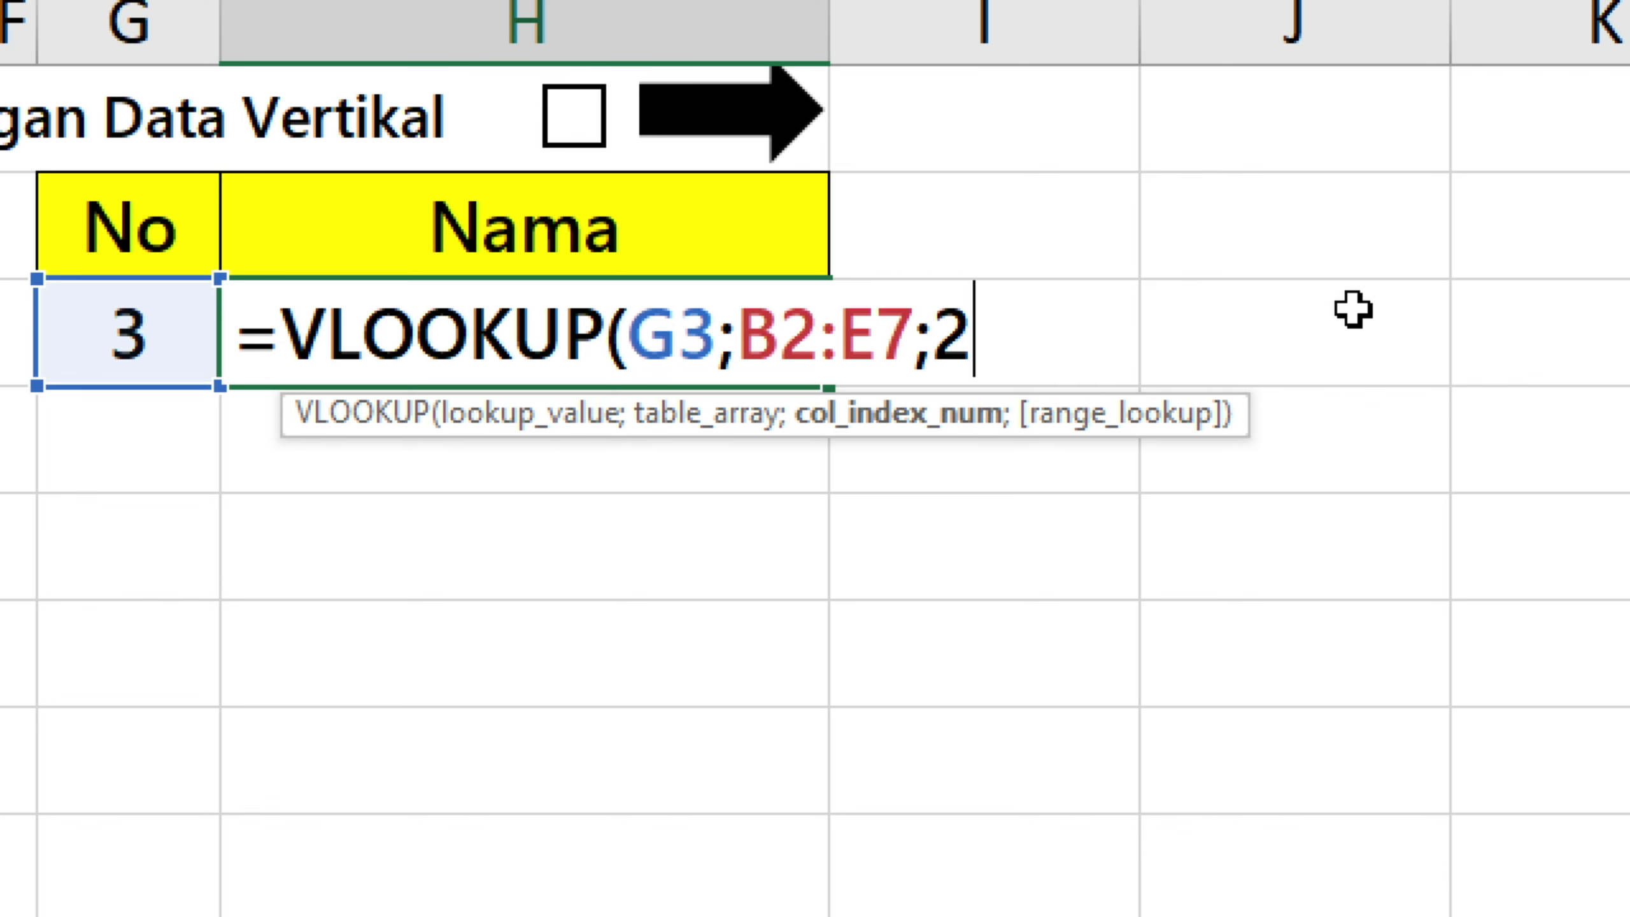
pyautogui.write(';')
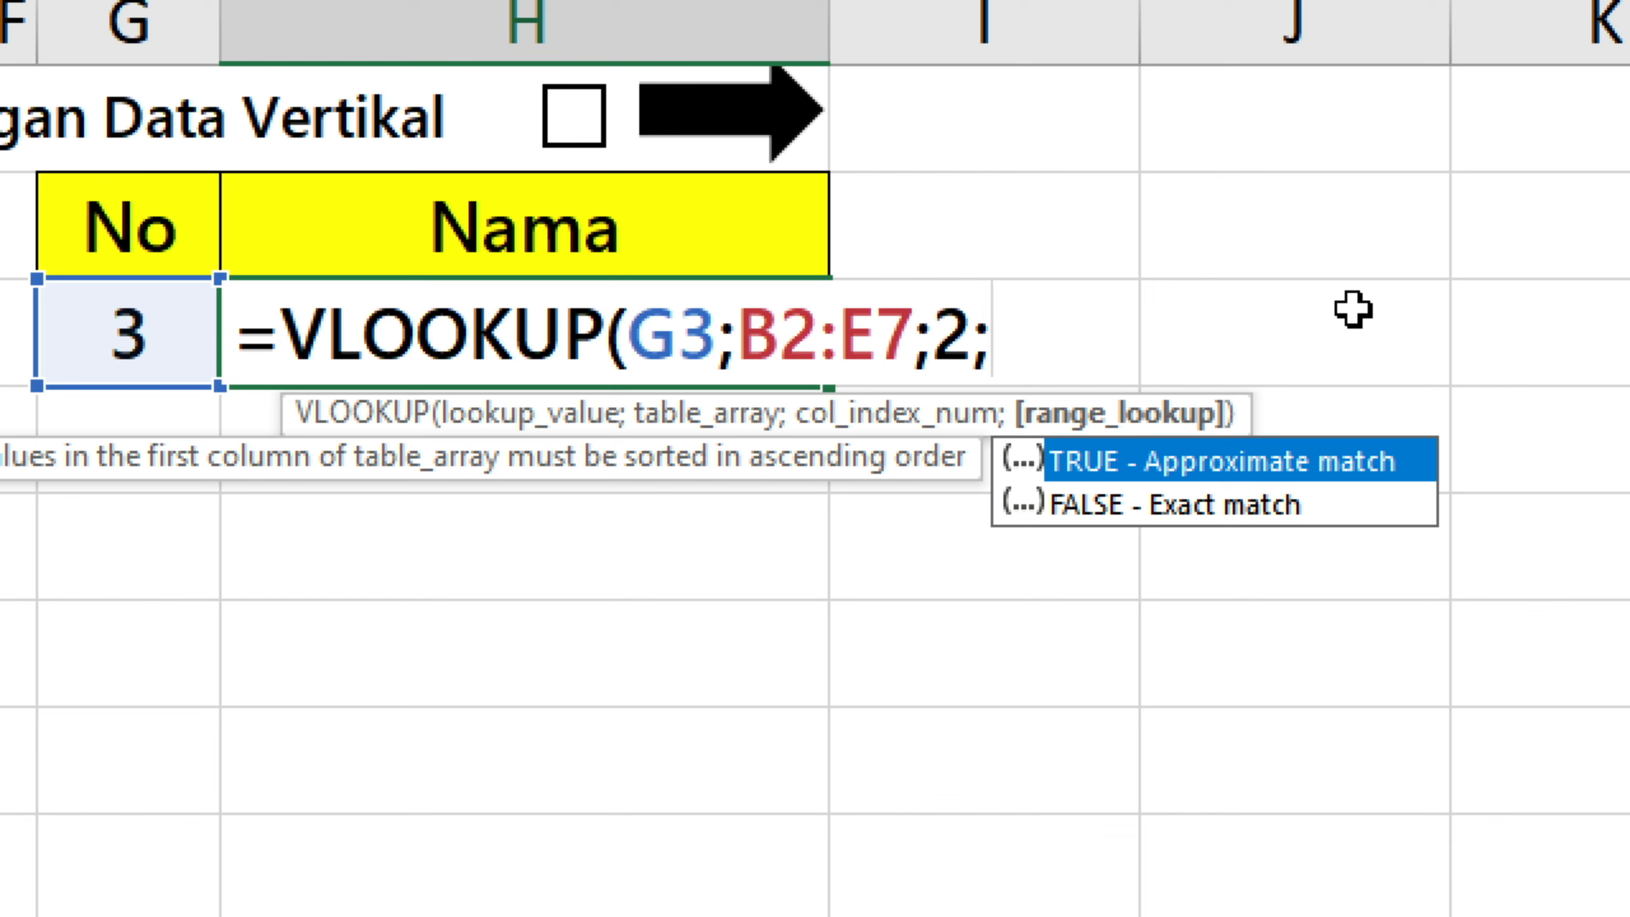
pyautogui.press('Down')
pyautogui.press('Up')
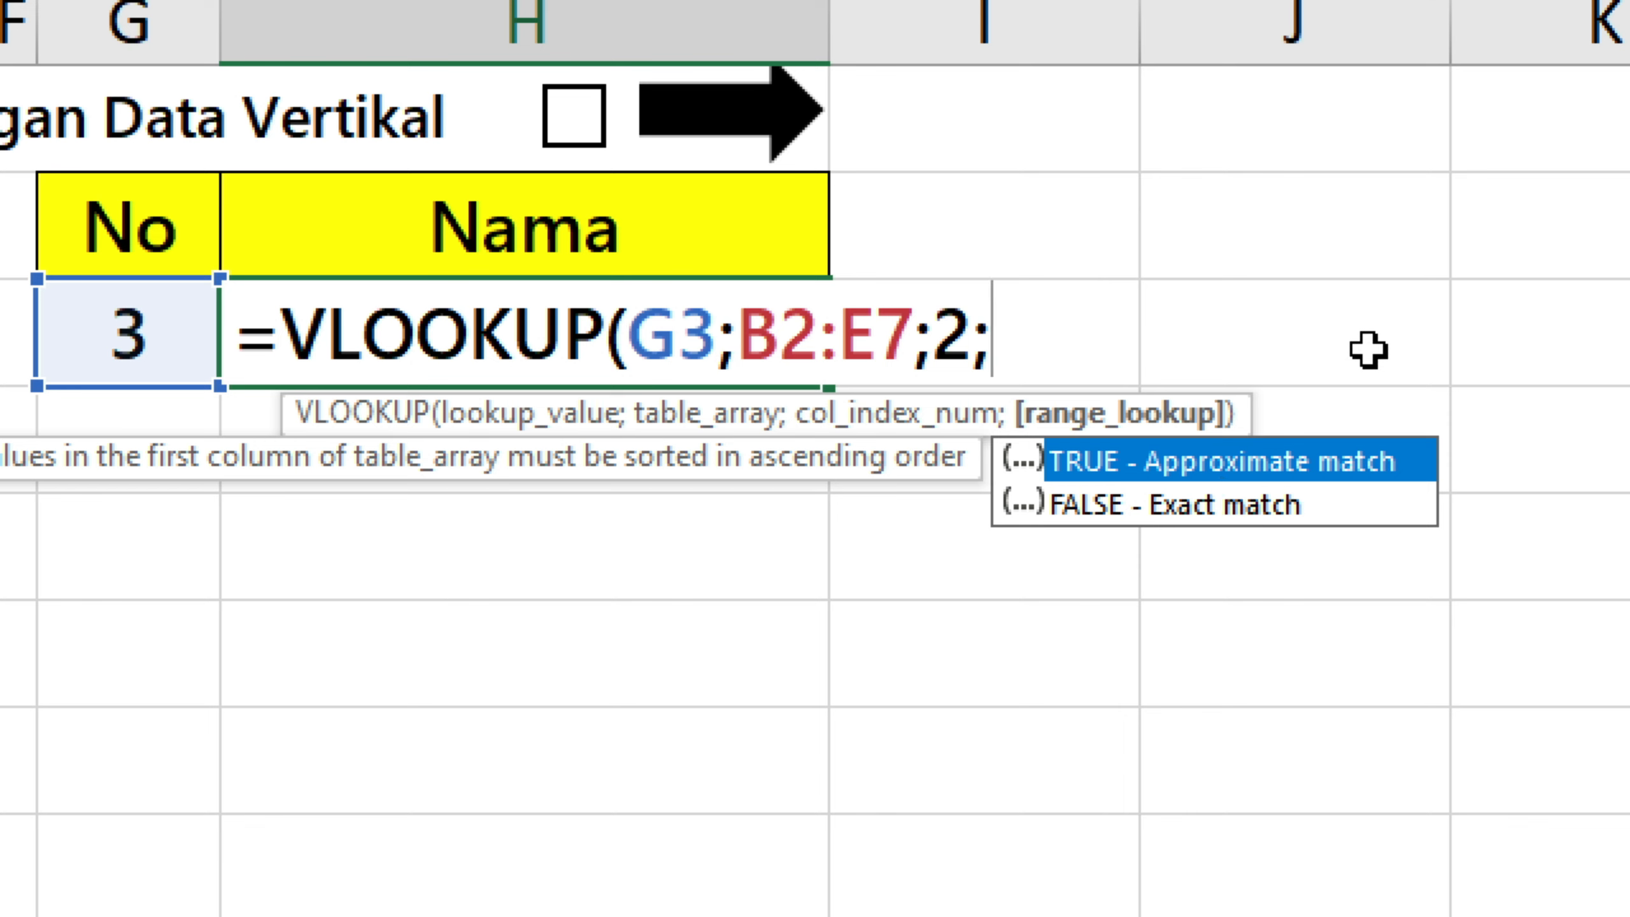
pyautogui.press('Down')
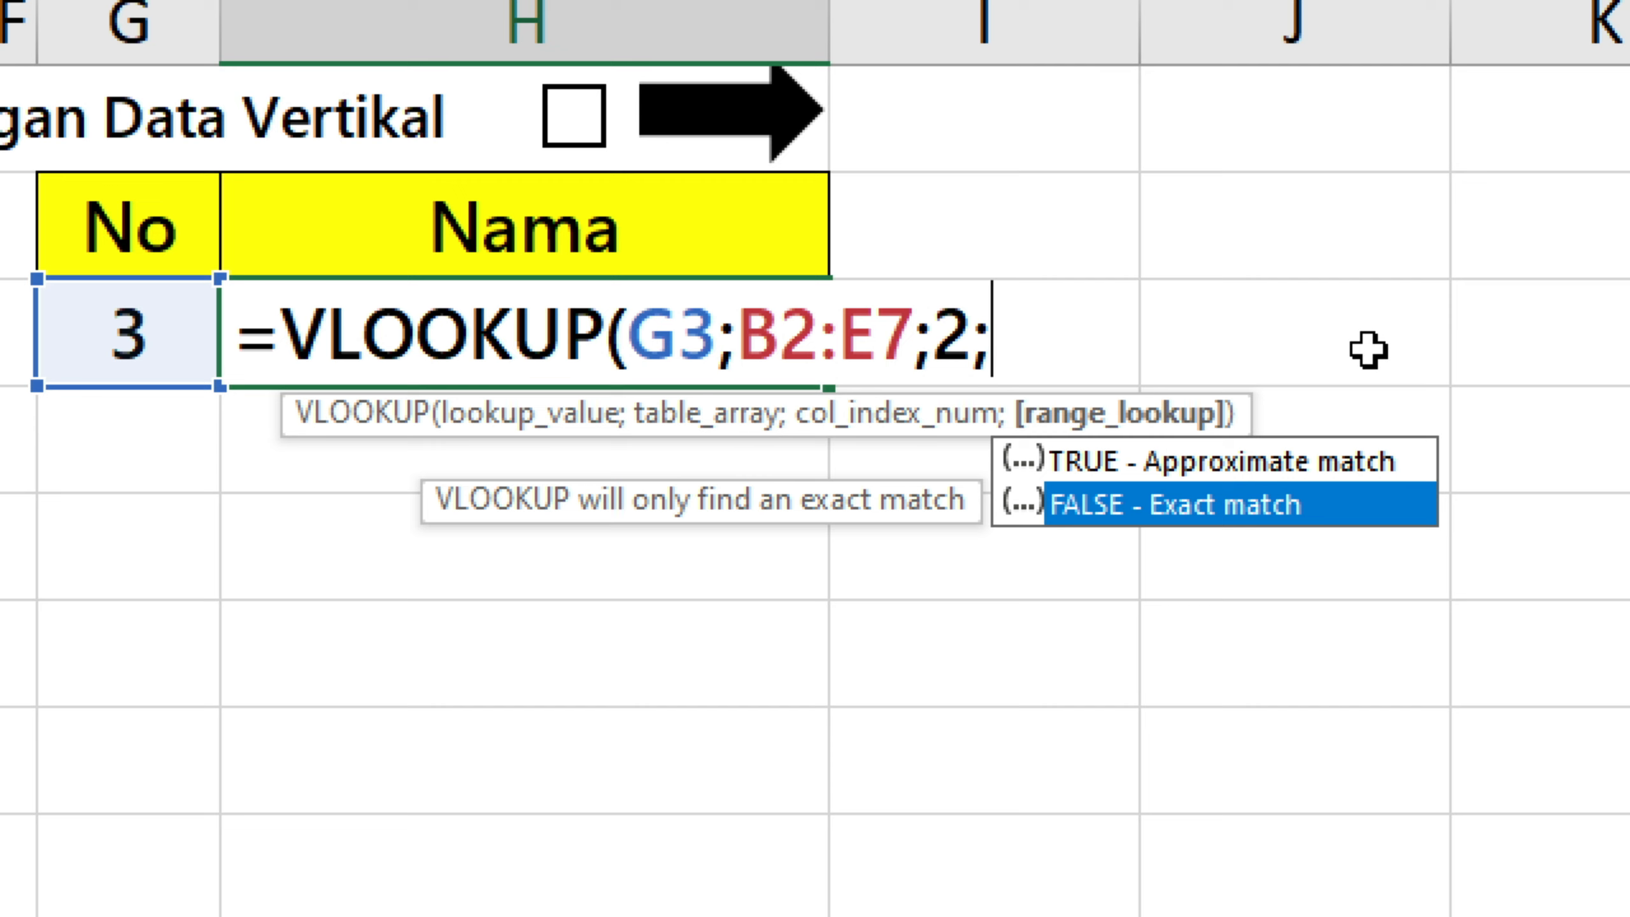
pyautogui.press('Up')
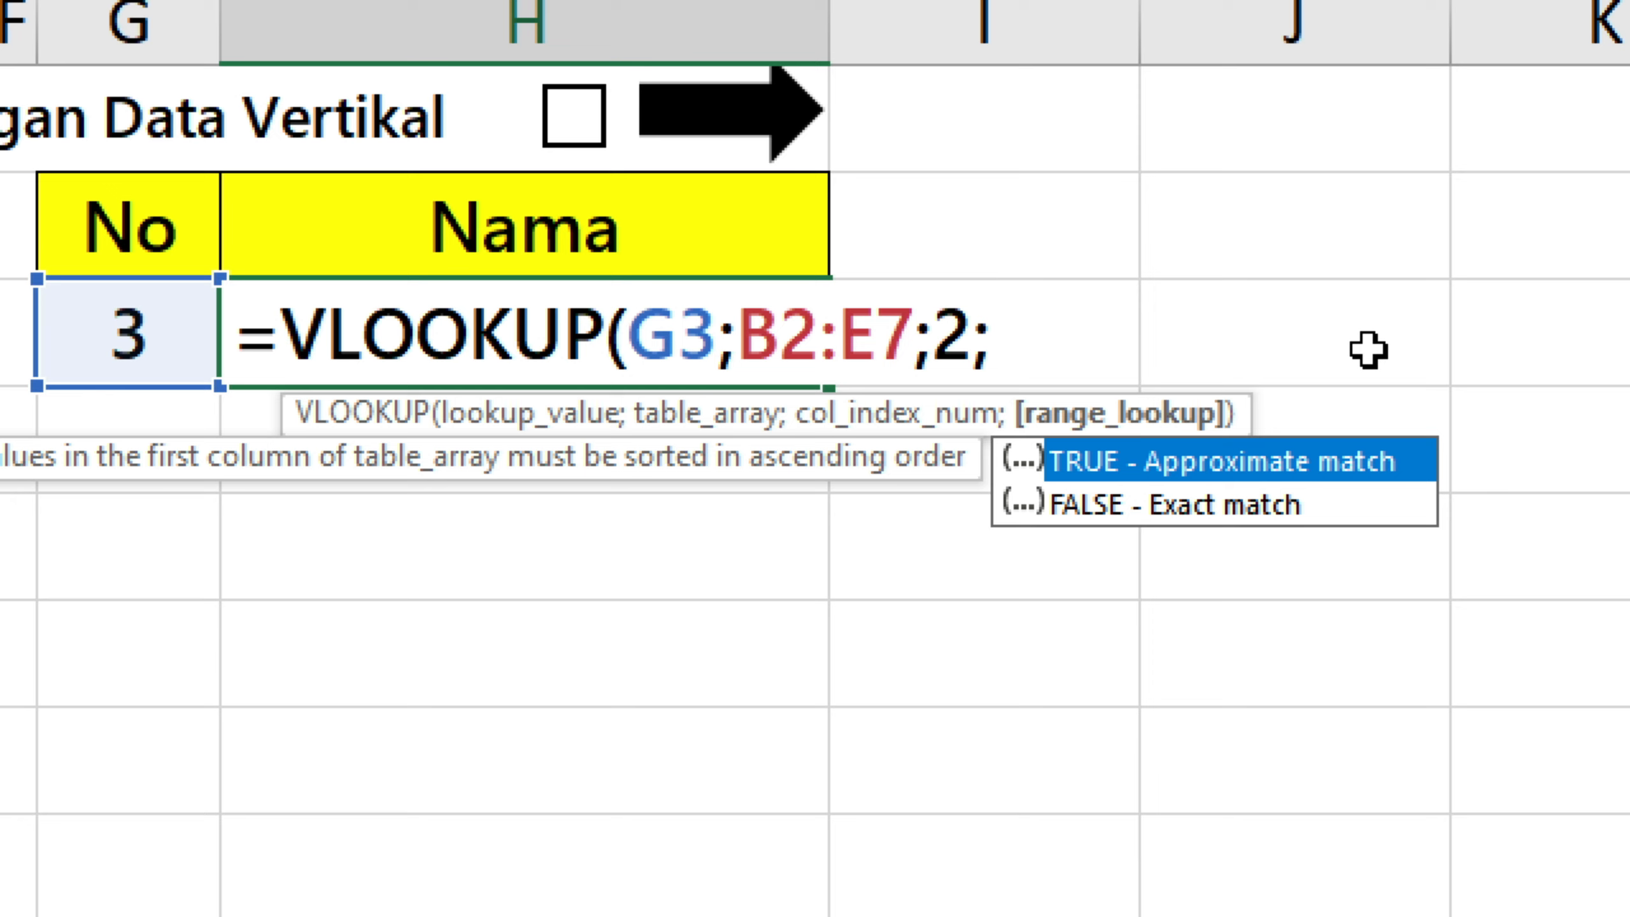
pyautogui.press('Tab')
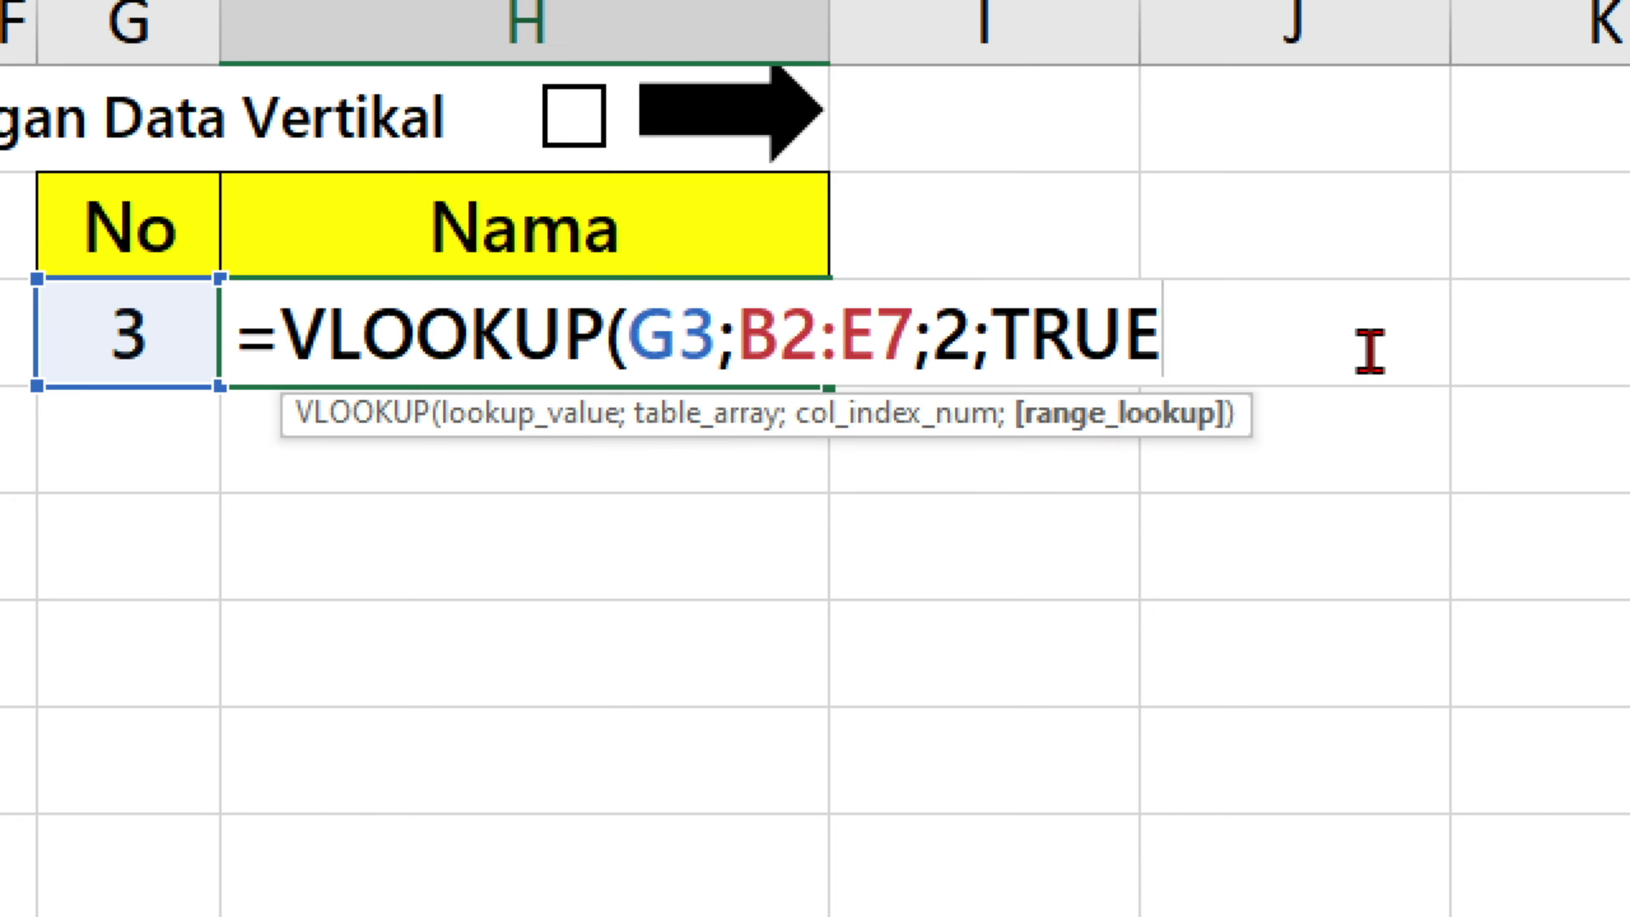
pyautogui.write(')')
pyautogui.press('Tab')
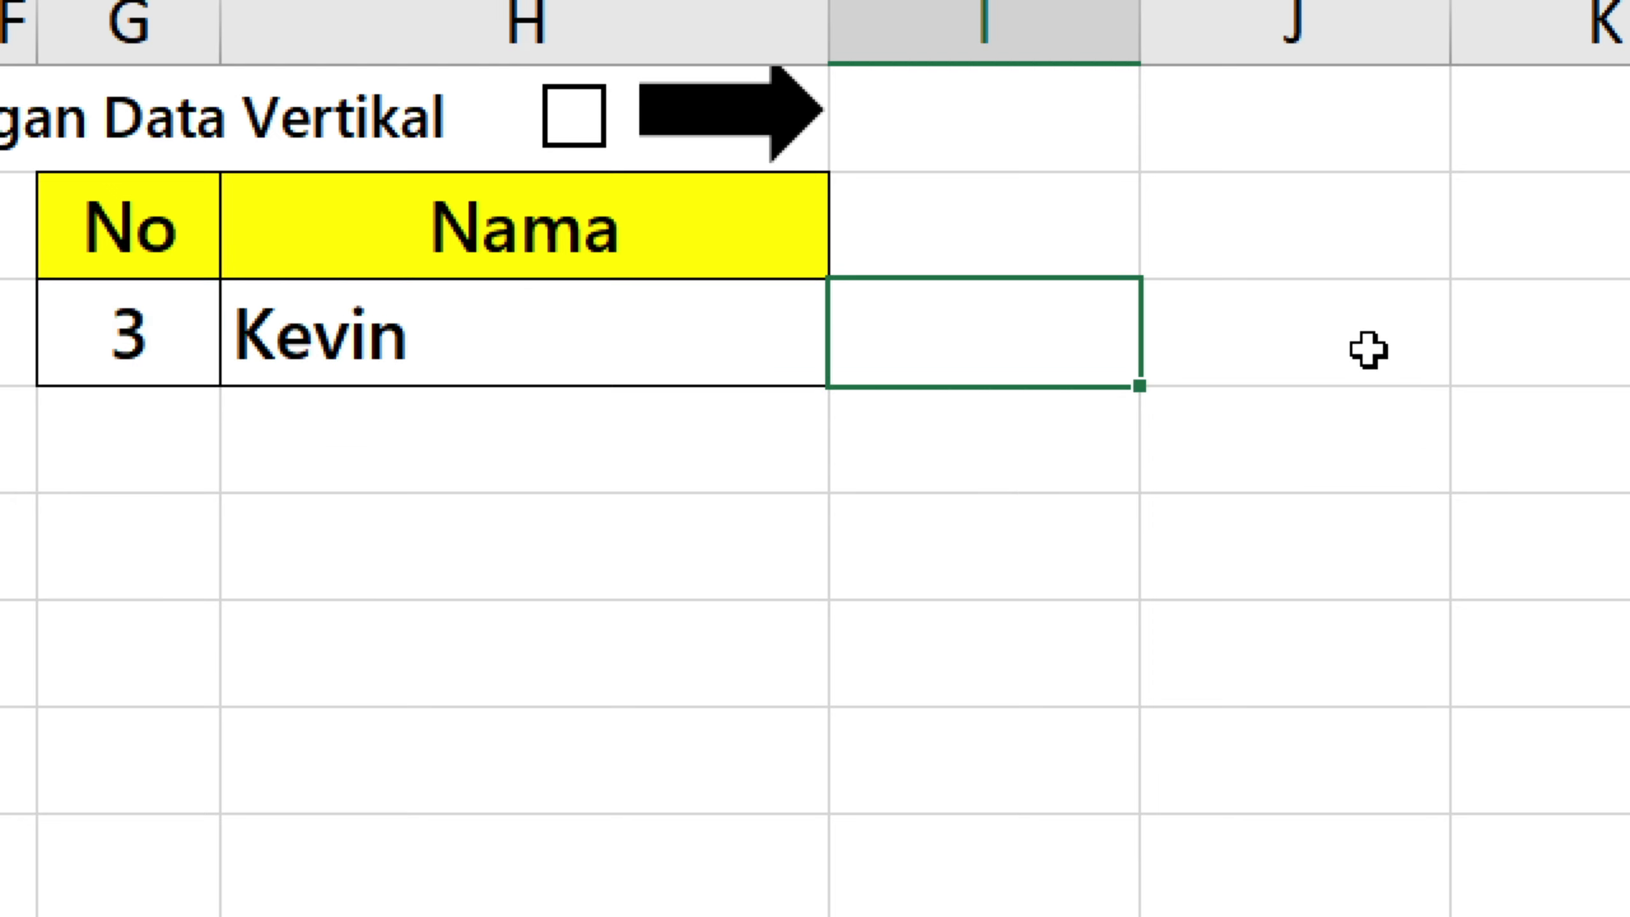
# Label the lookup rows beside the Nama column with TRUE in I3 and FALSE in I4.
pyautogui.write('True')
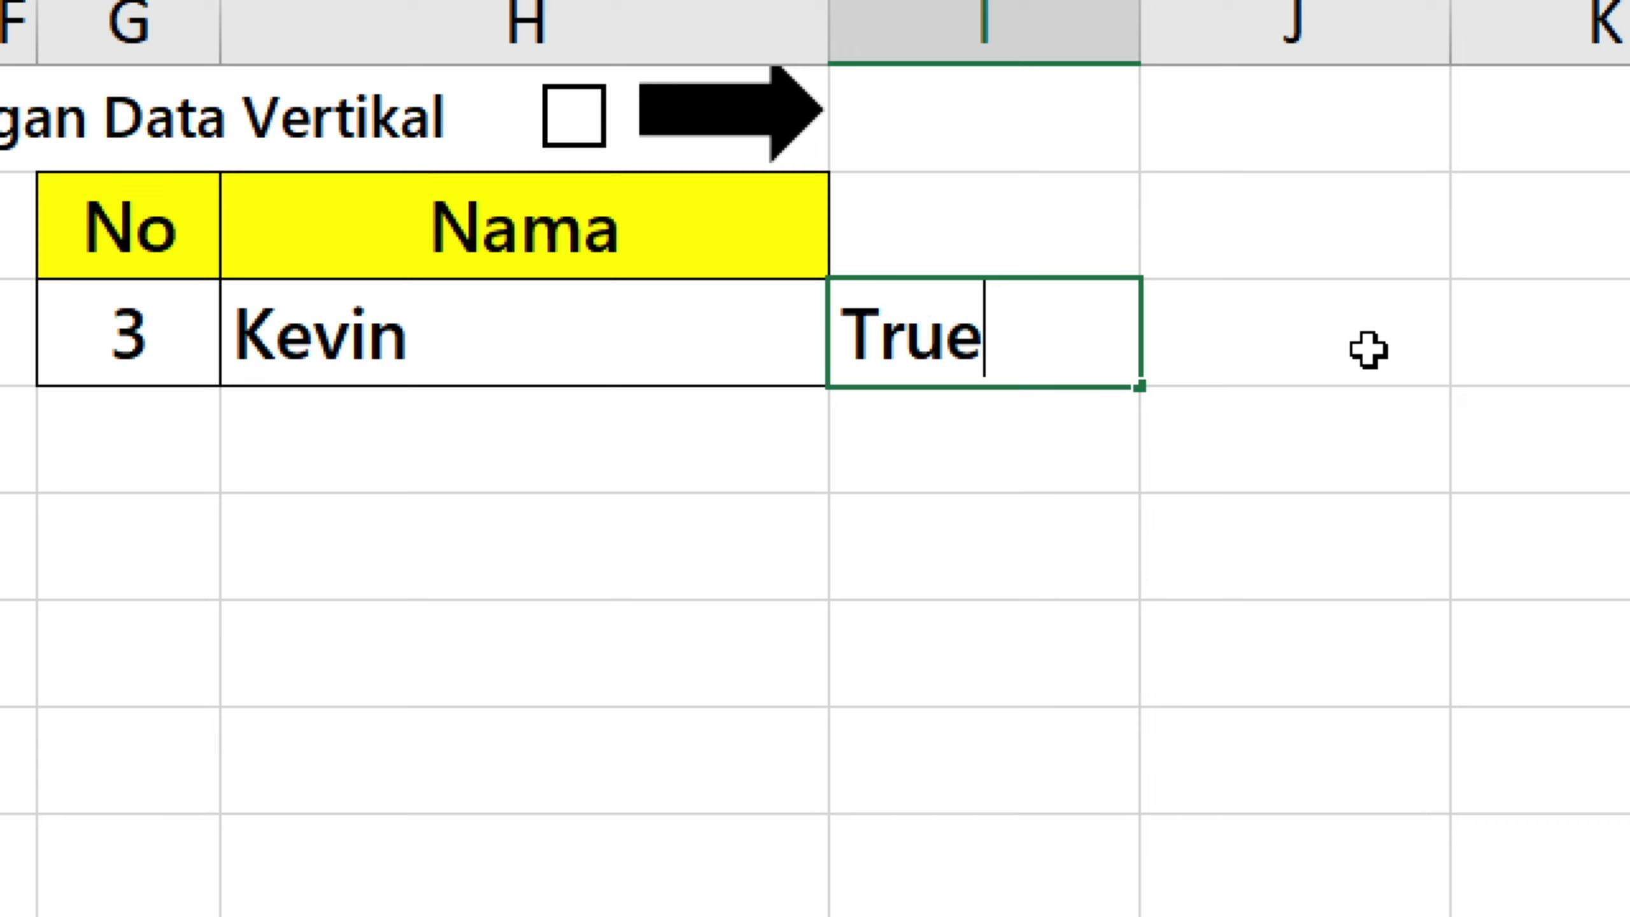
pyautogui.hotkey('ctrl', 'Return')
pyautogui.press('Down')
pyautogui.write('FALSE')
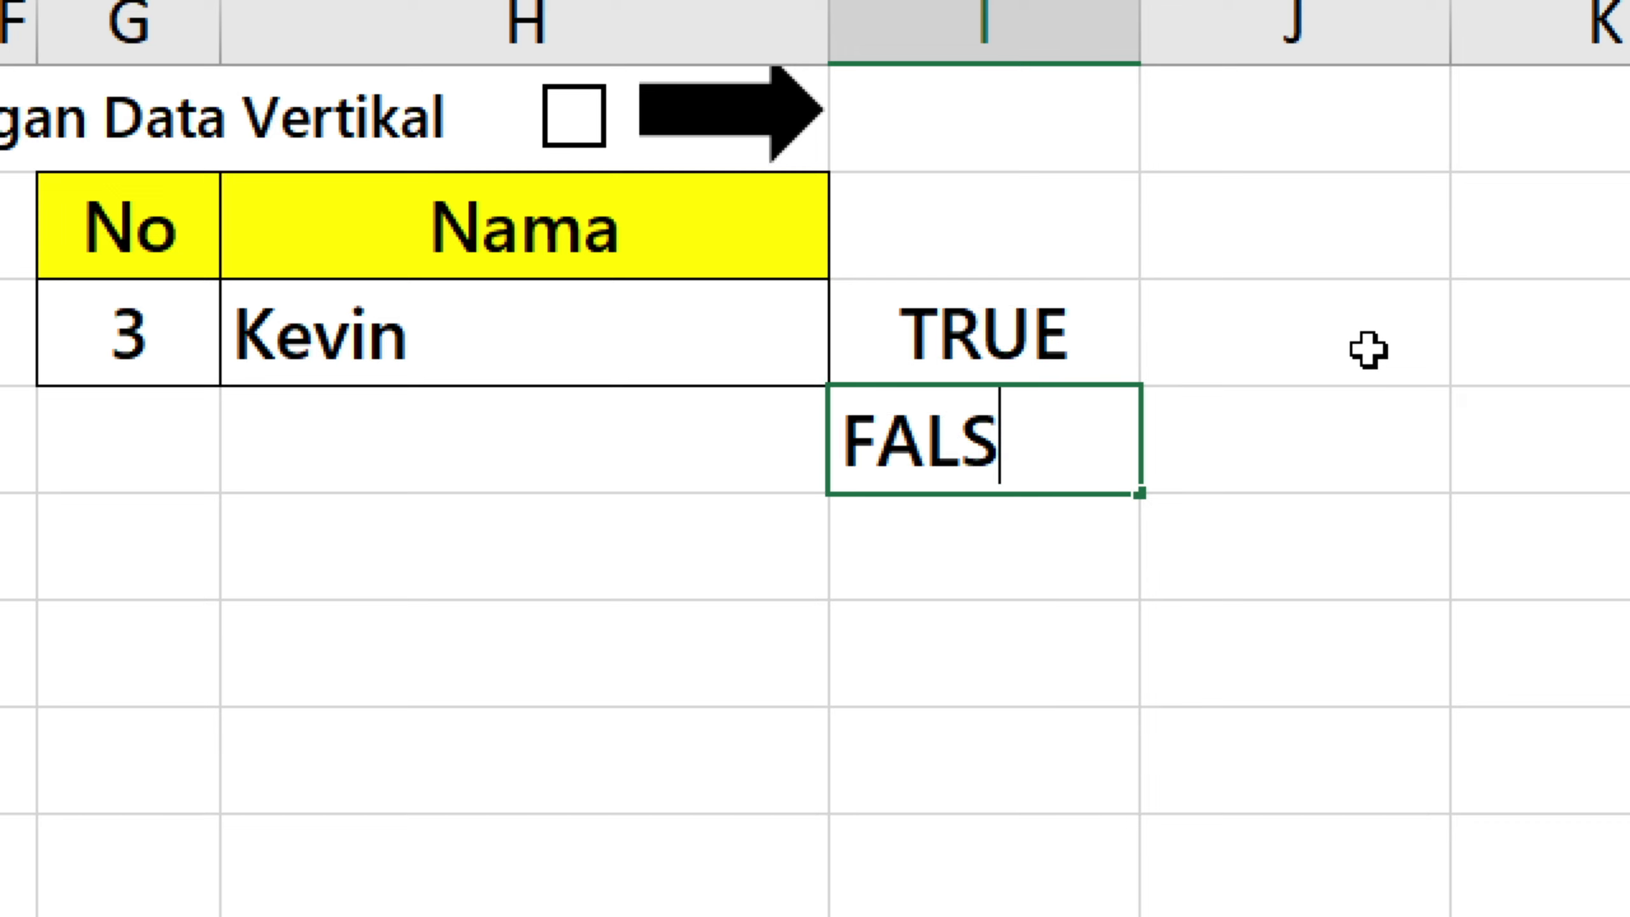
pyautogui.press('Left')
# Copy the formula text from H3 into H4 and change its match type to give =VLOOKUP(G3;B2:E7;2;FALSE).
pyautogui.click(697, 334)
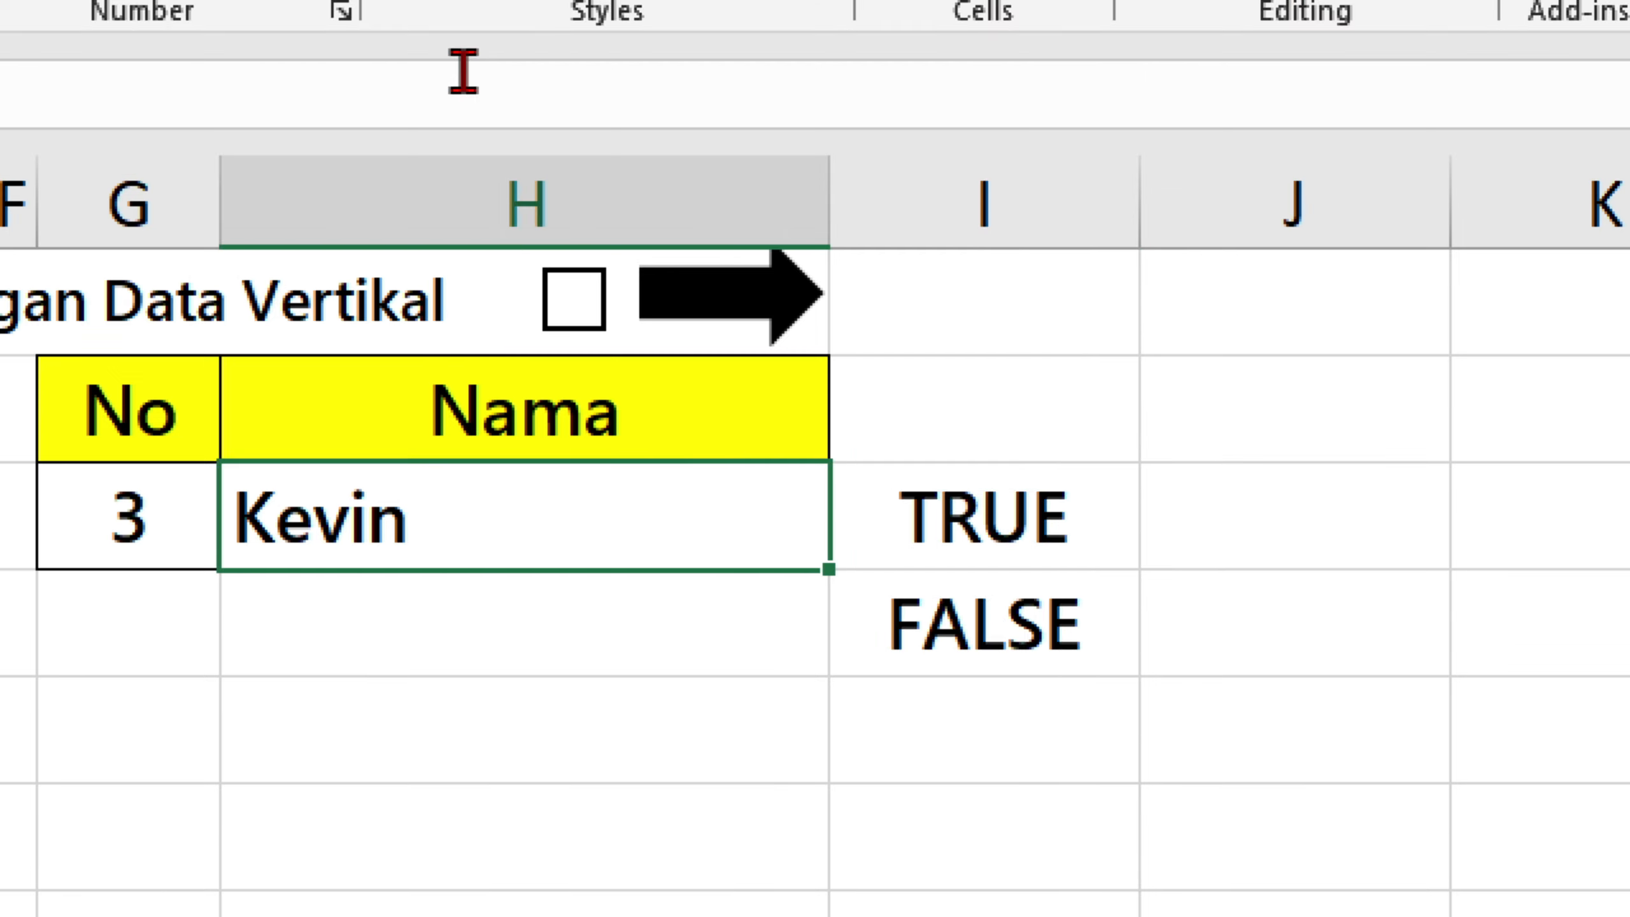
pyautogui.moveTo(462, 71); pyautogui.dragTo(13, 70)
pyautogui.hotkey('ctrl', 'c')
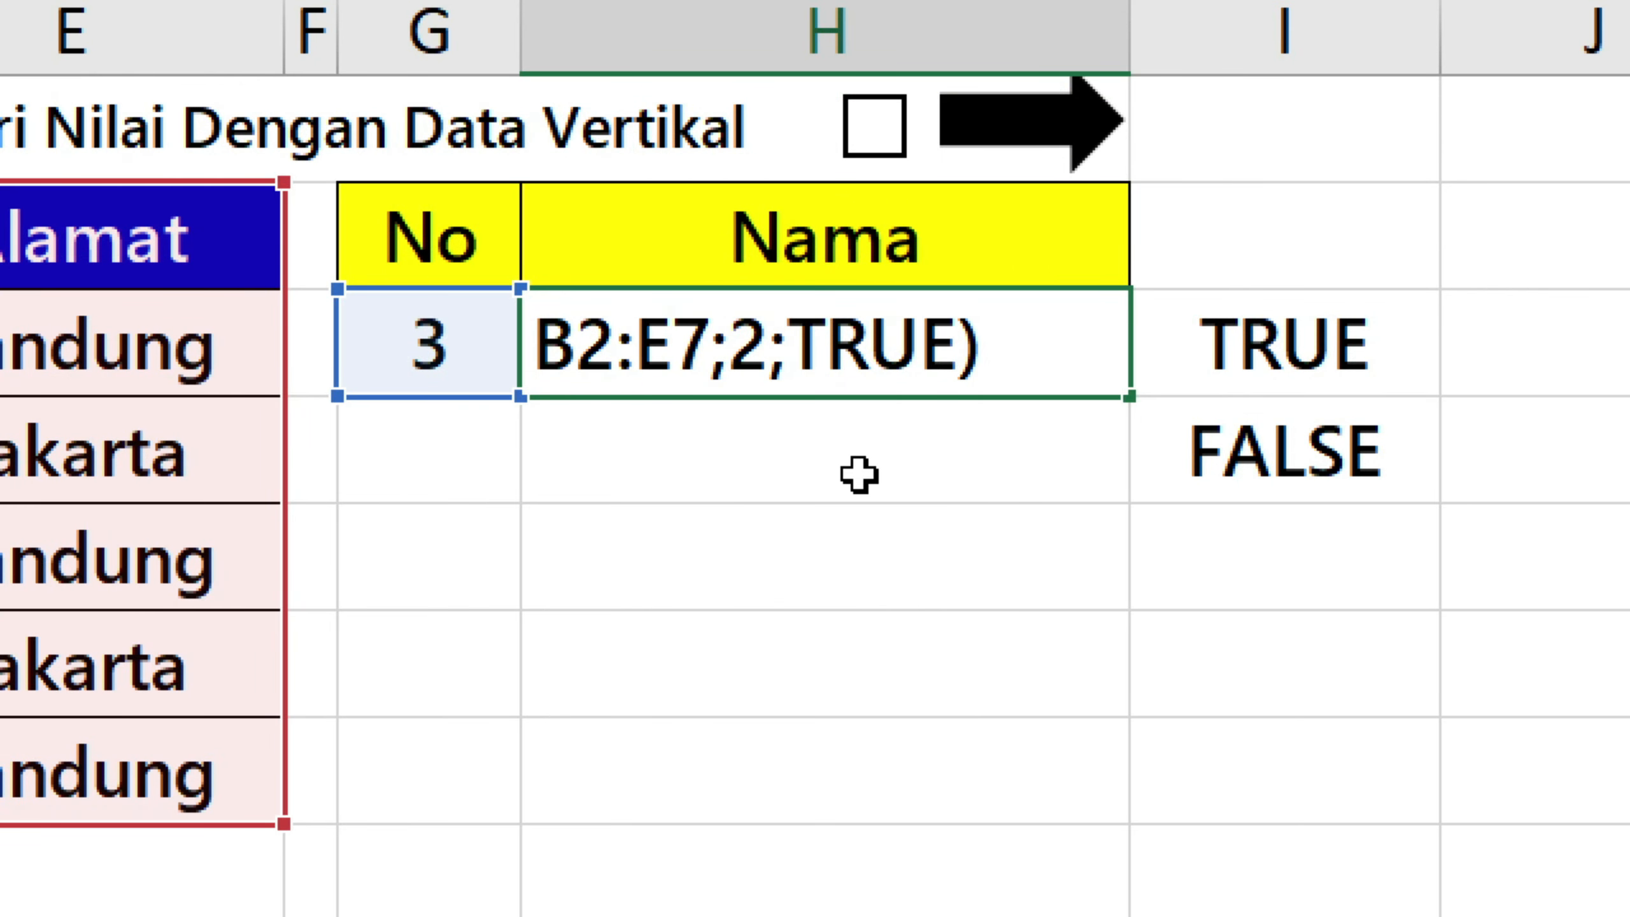
pyautogui.press('Return')
pyautogui.doubleClick(843, 467)
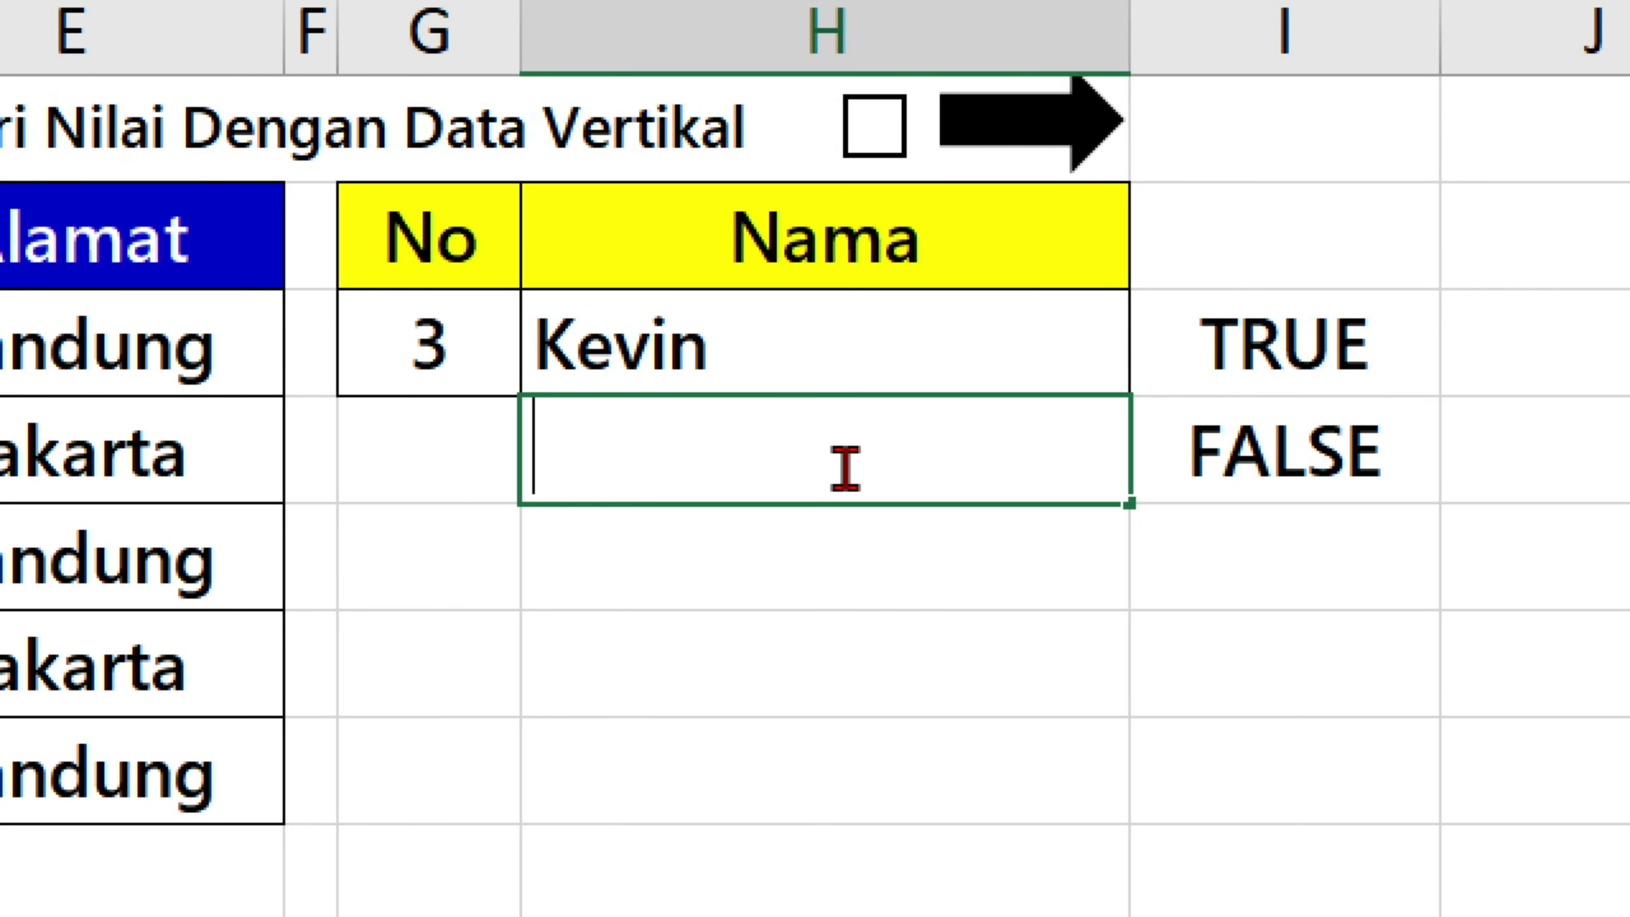
pyautogui.hotkey('ctrl', 'v')
pyautogui.moveTo(1463, 459); pyautogui.dragTo(1294, 430)
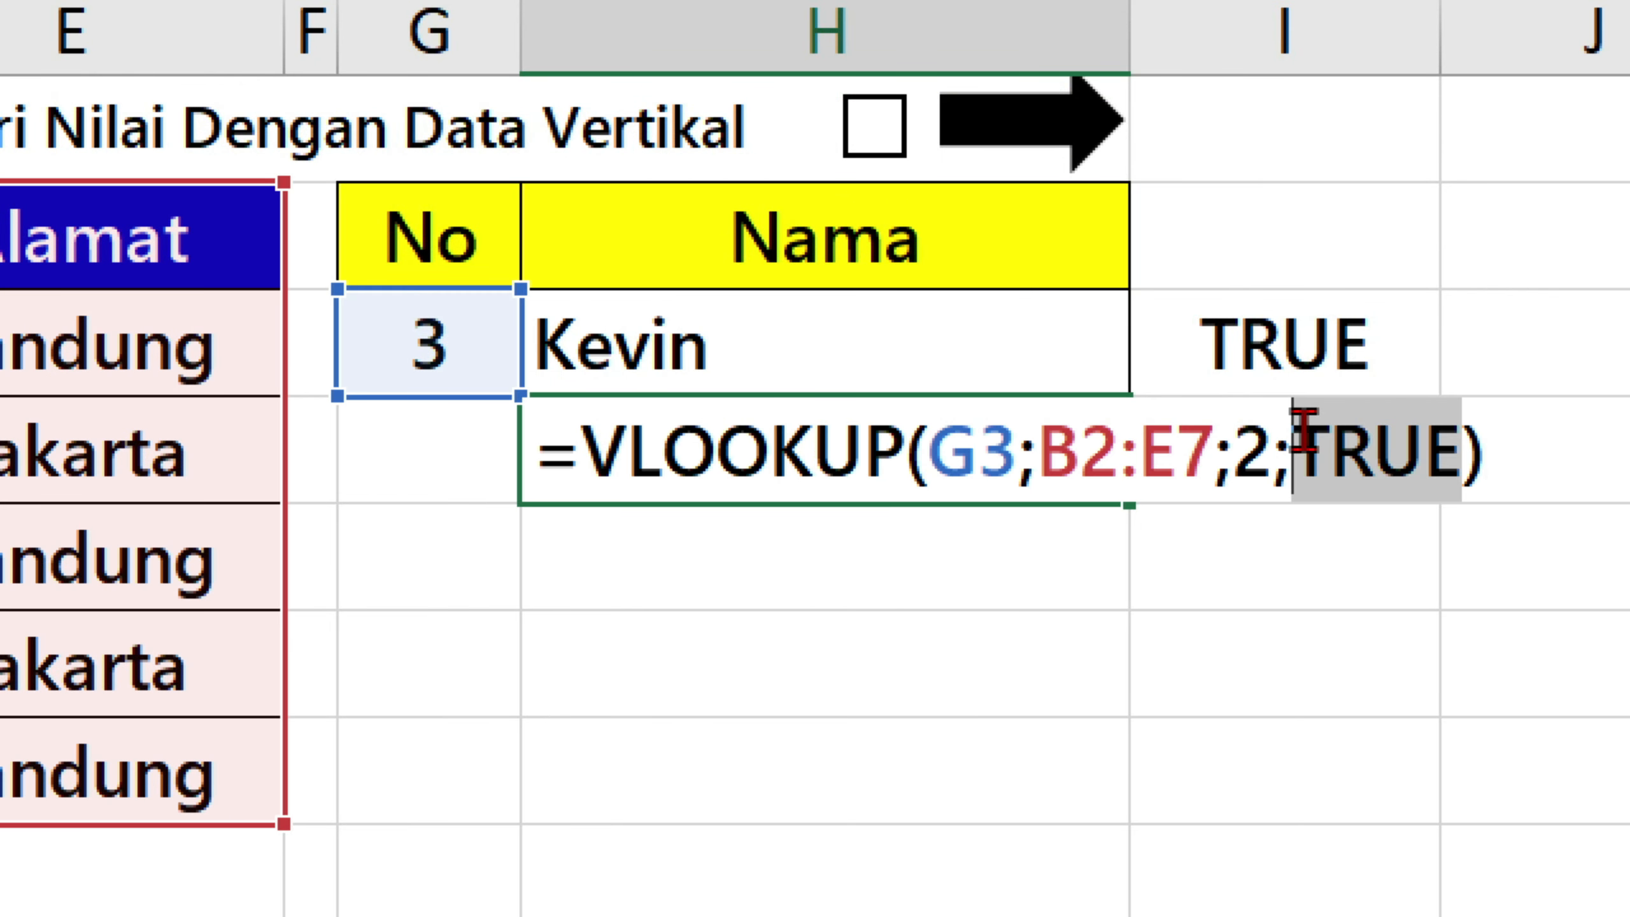
pyautogui.write('FA')
pyautogui.press('Tab')
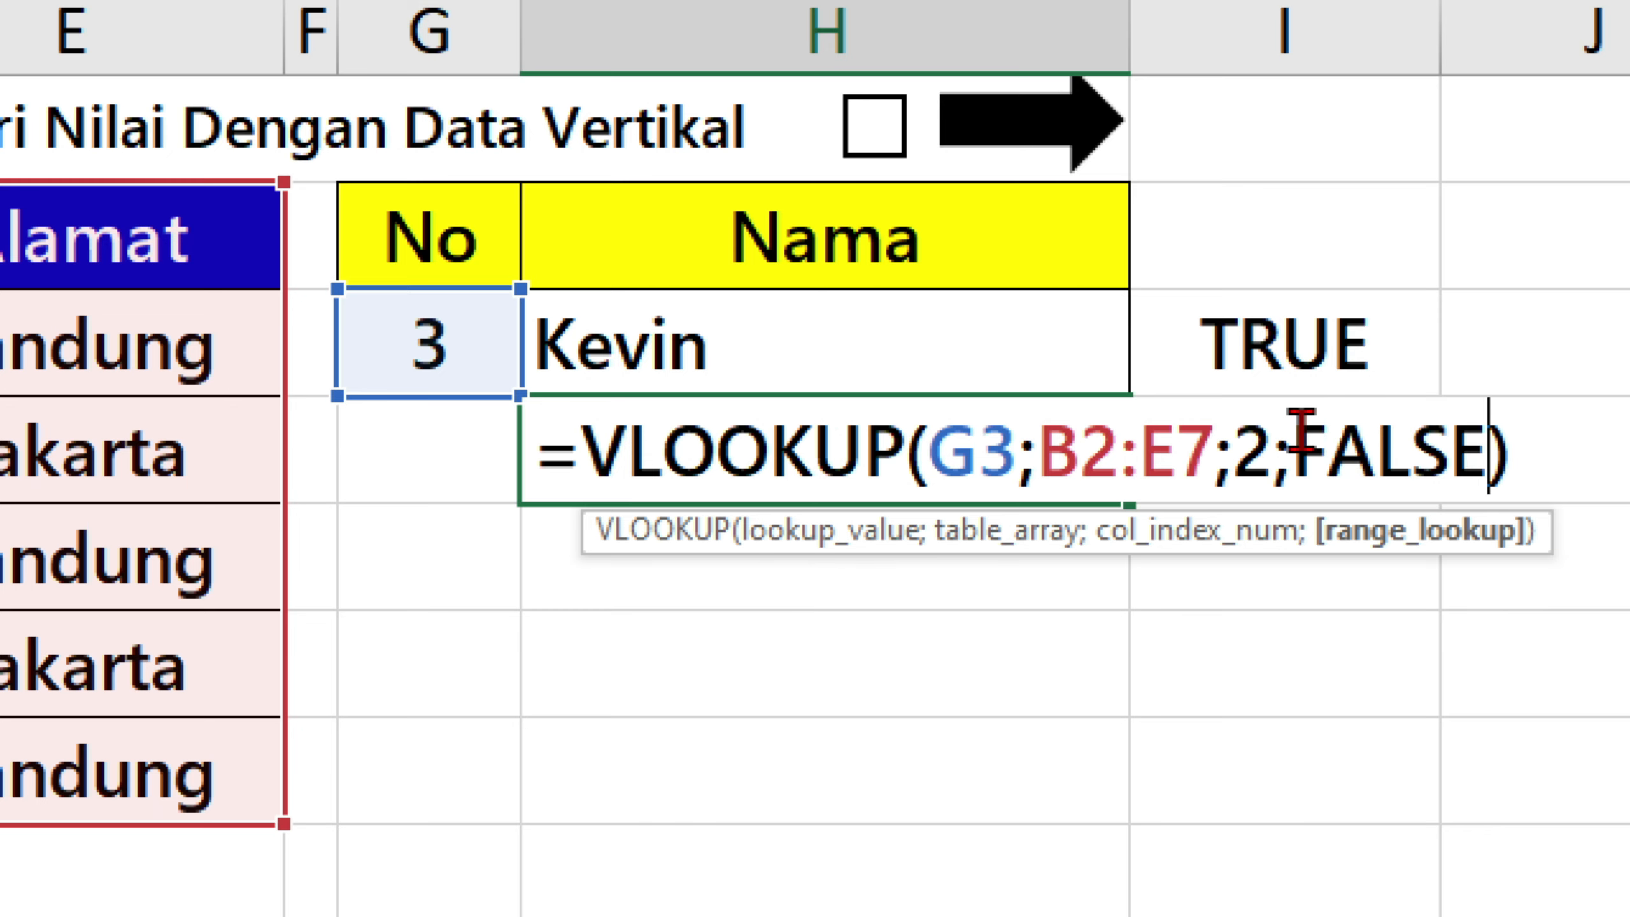
pyautogui.press('Return')
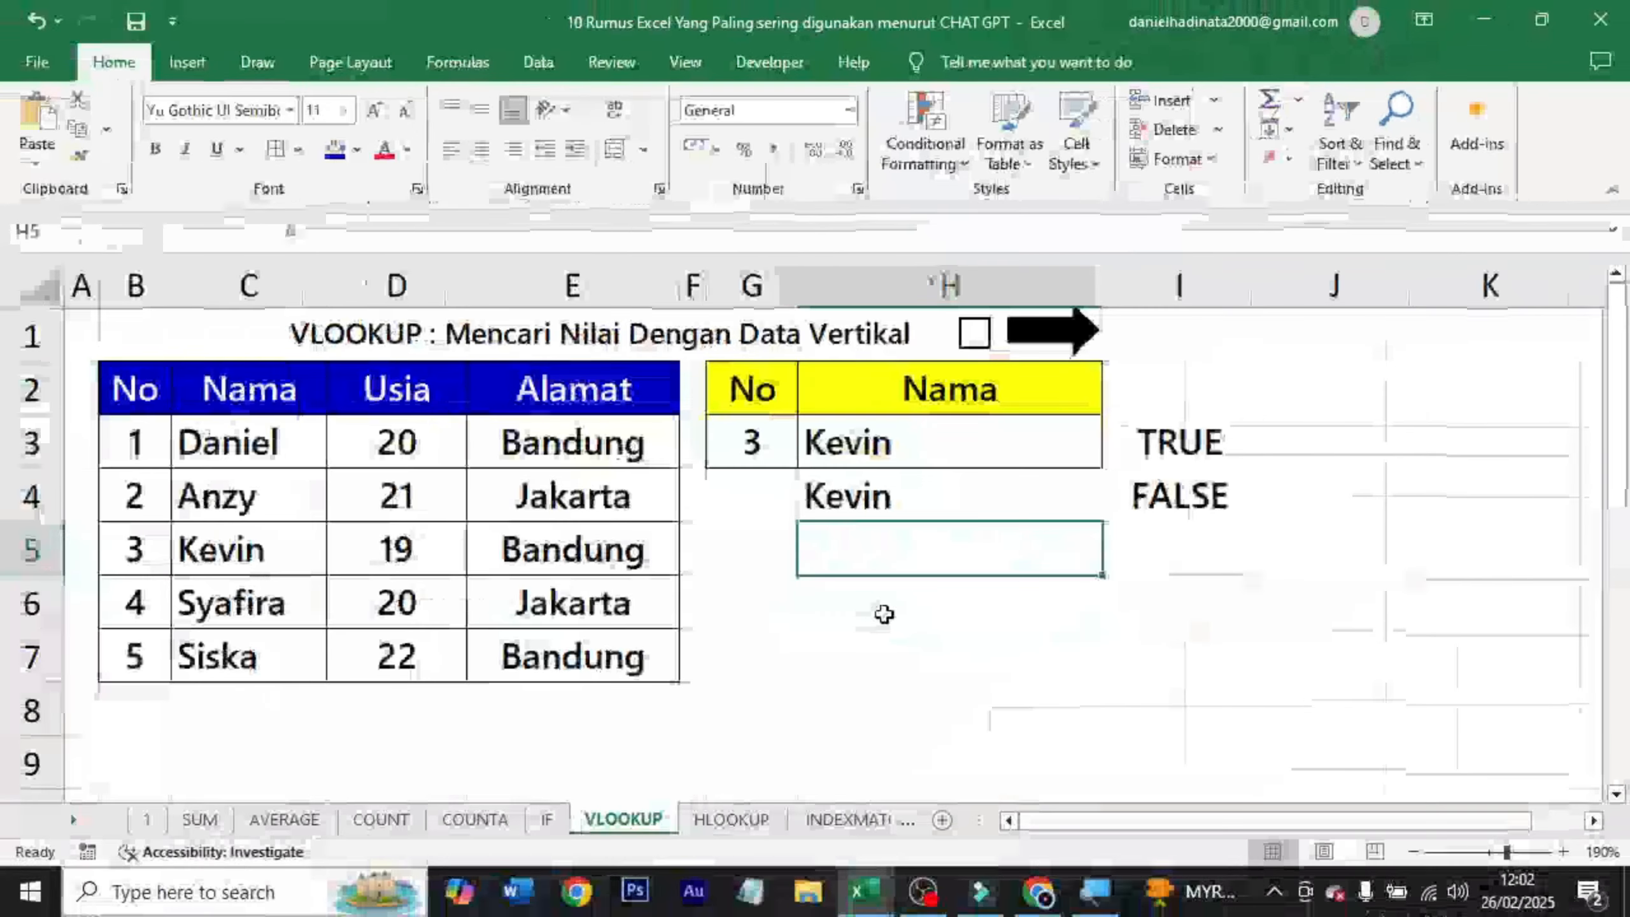
# Test both VLOOKUP formulas by entering 2 and 7 in turn as the No value in G3.
pyautogui.click(759, 451)
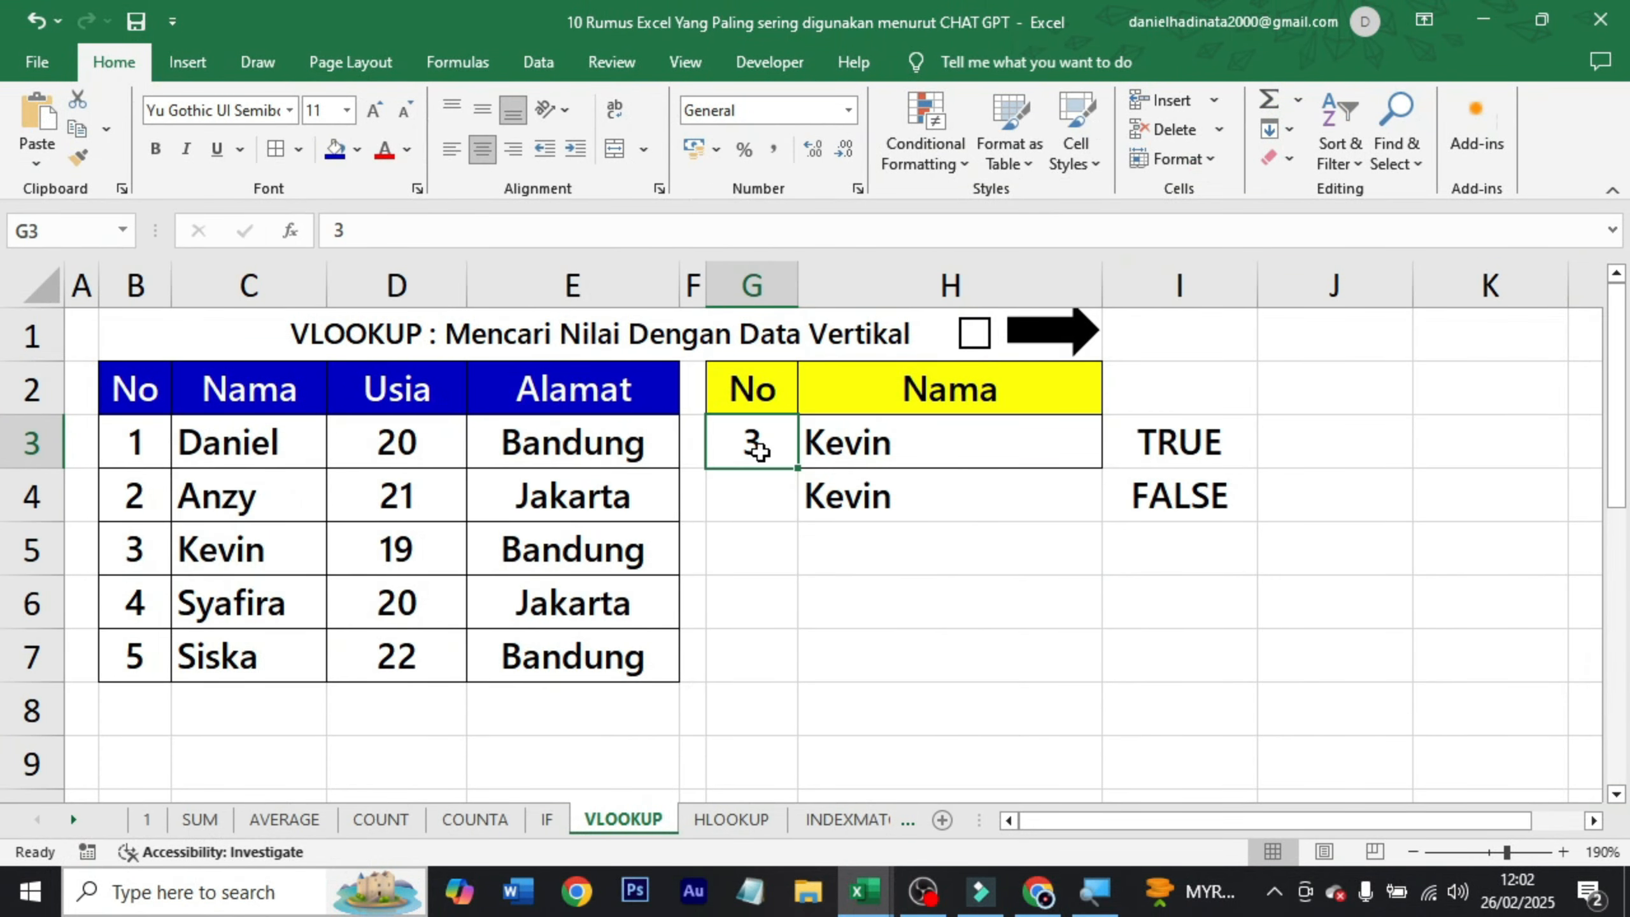
pyautogui.doubleClick(759, 452)
pyautogui.press('BackSpace')
pyautogui.write('2')
pyautogui.hotkey('ctrl', 'Return')
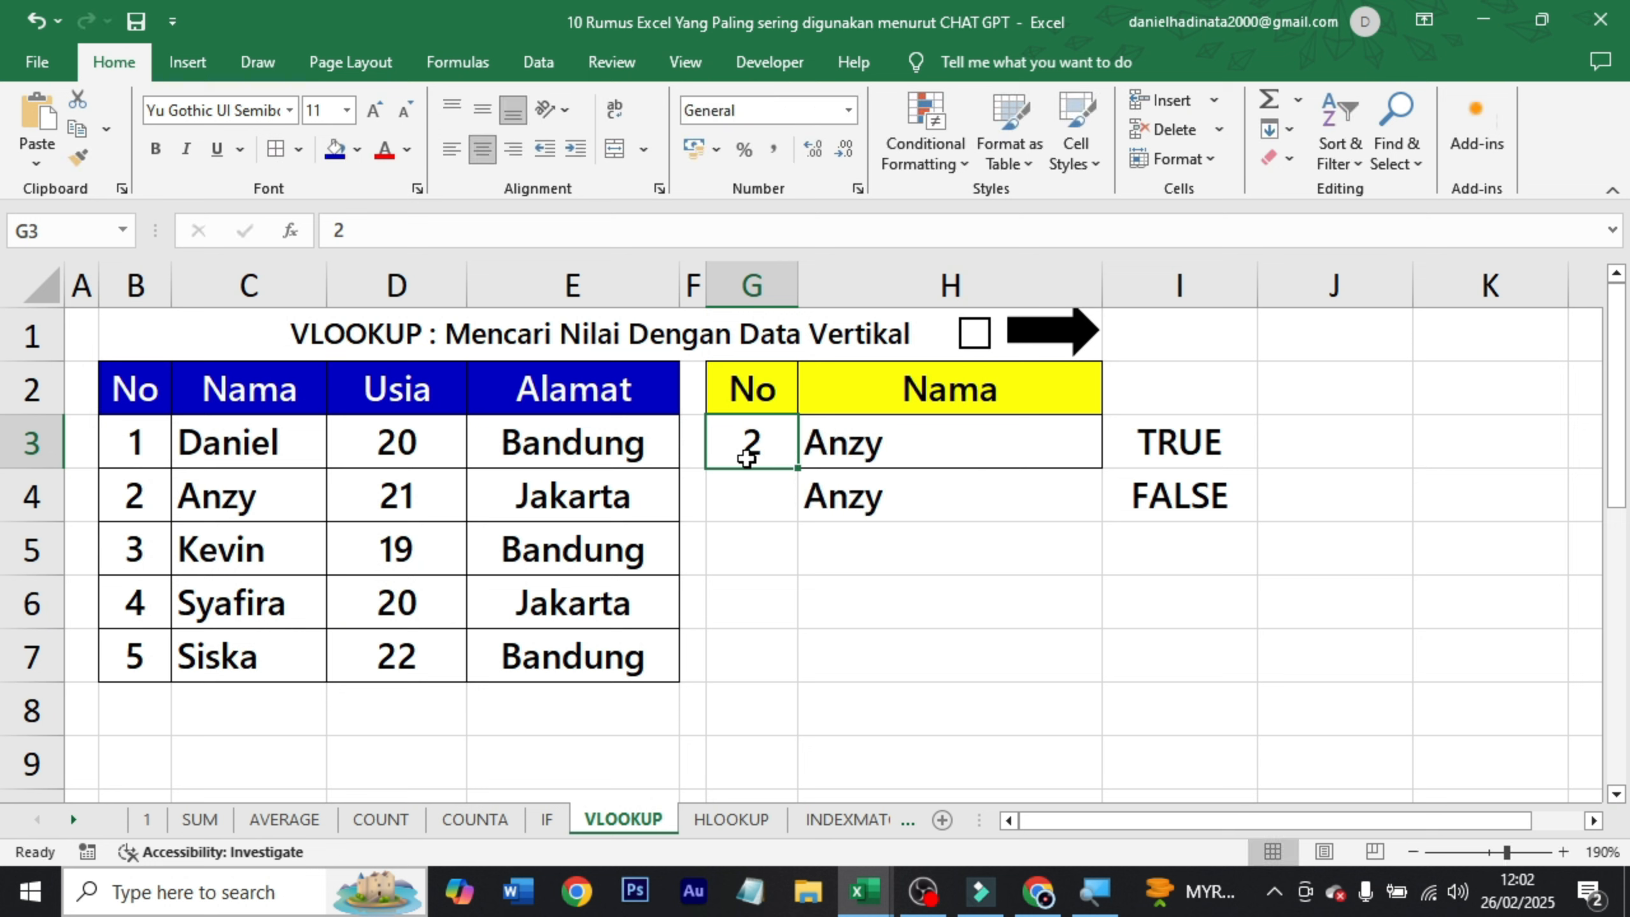
pyautogui.write('7')
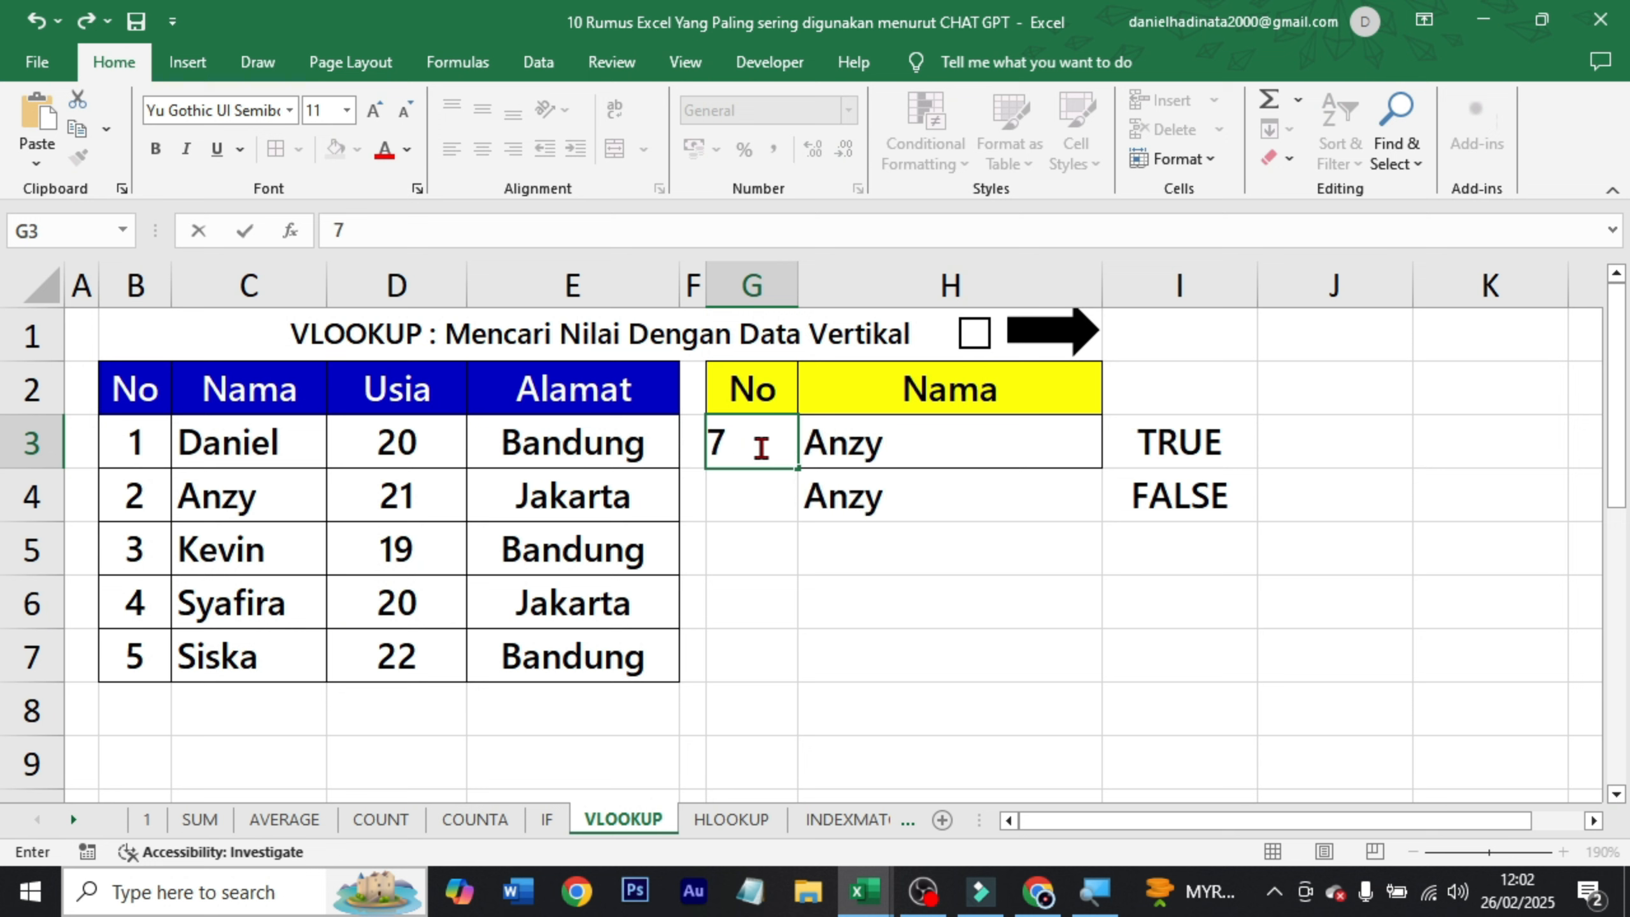
pyautogui.hotkey('ctrl', 'Return')
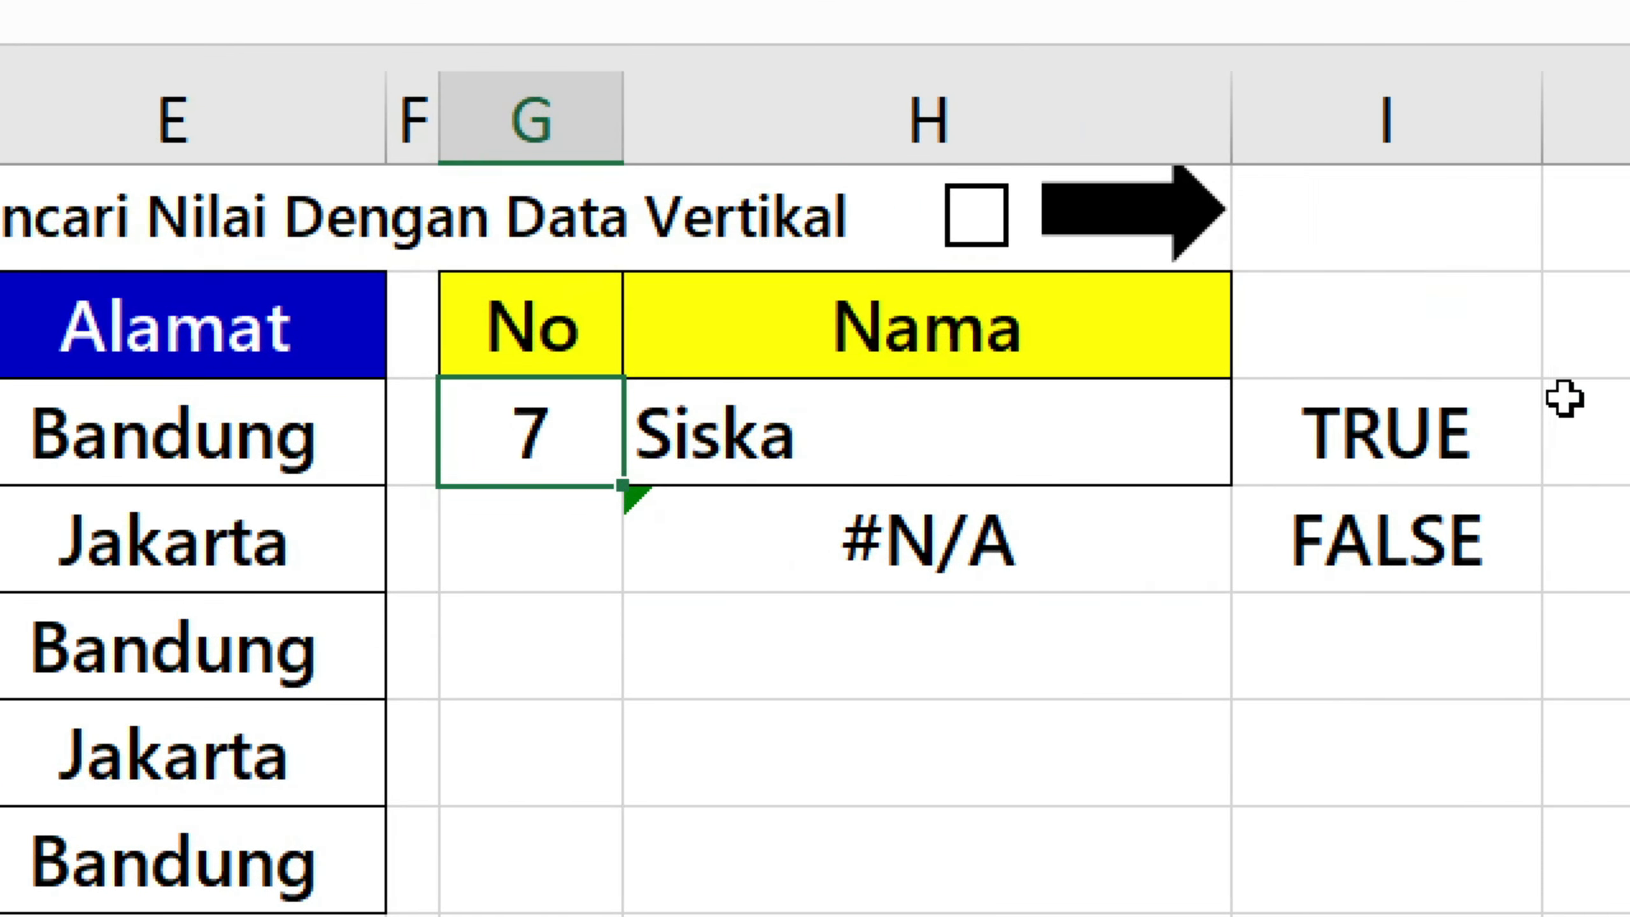
# Compare the TRUE and FALSE lookup results in H3 and H4 with the last row of the source table, row 7.
pyautogui.click(1163, 443)
pyautogui.click(1118, 452)
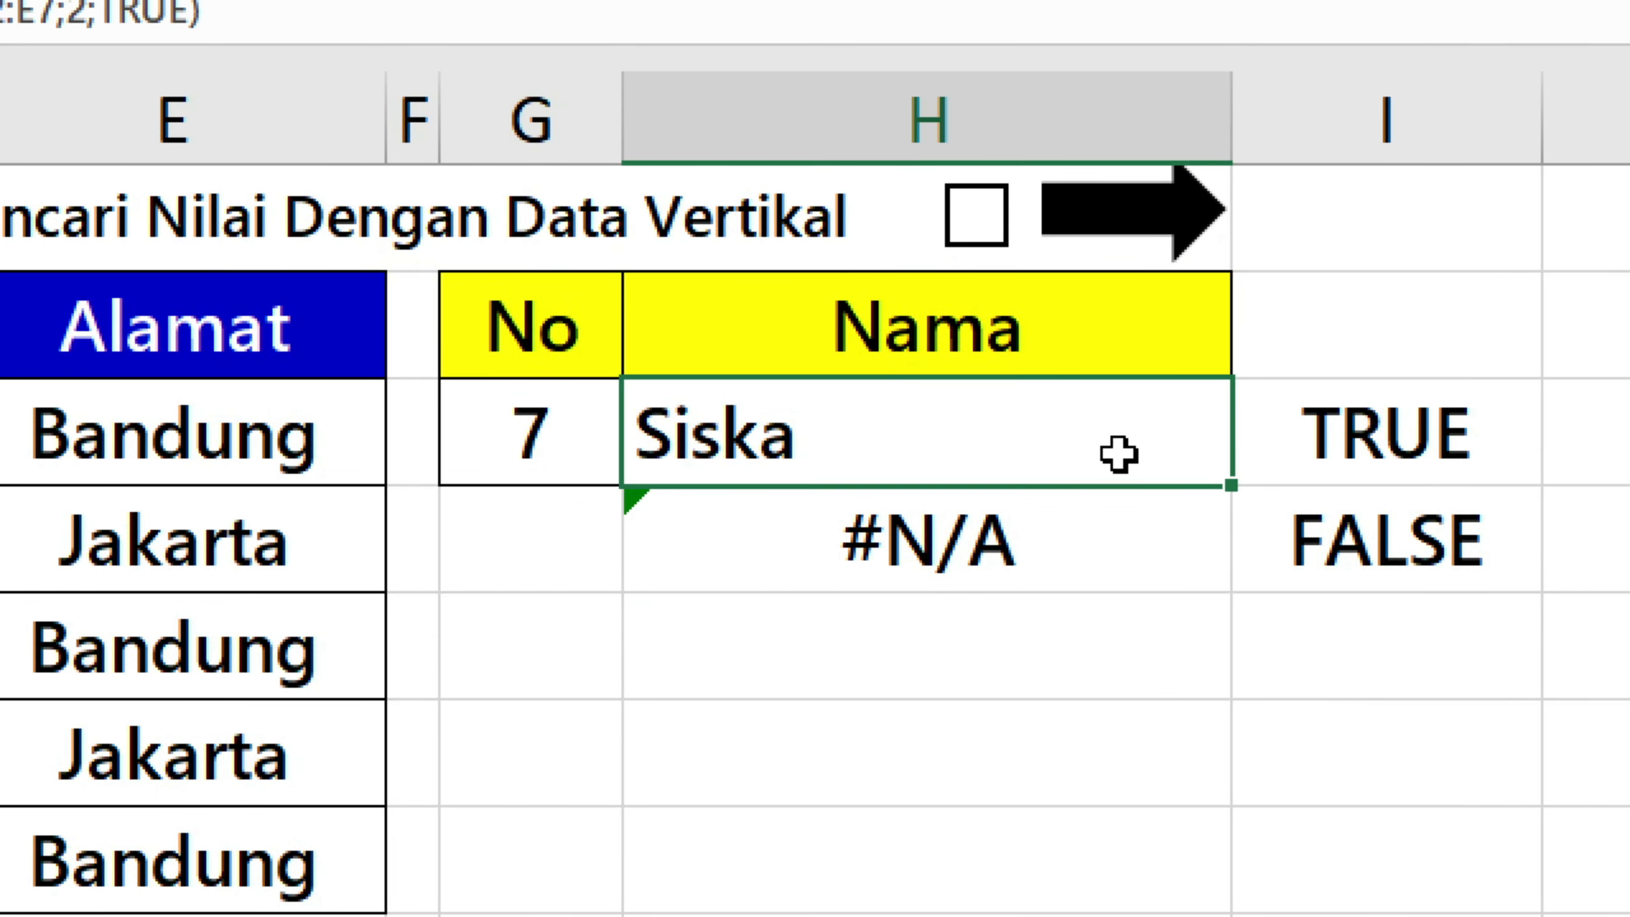
pyautogui.click(1330, 533)
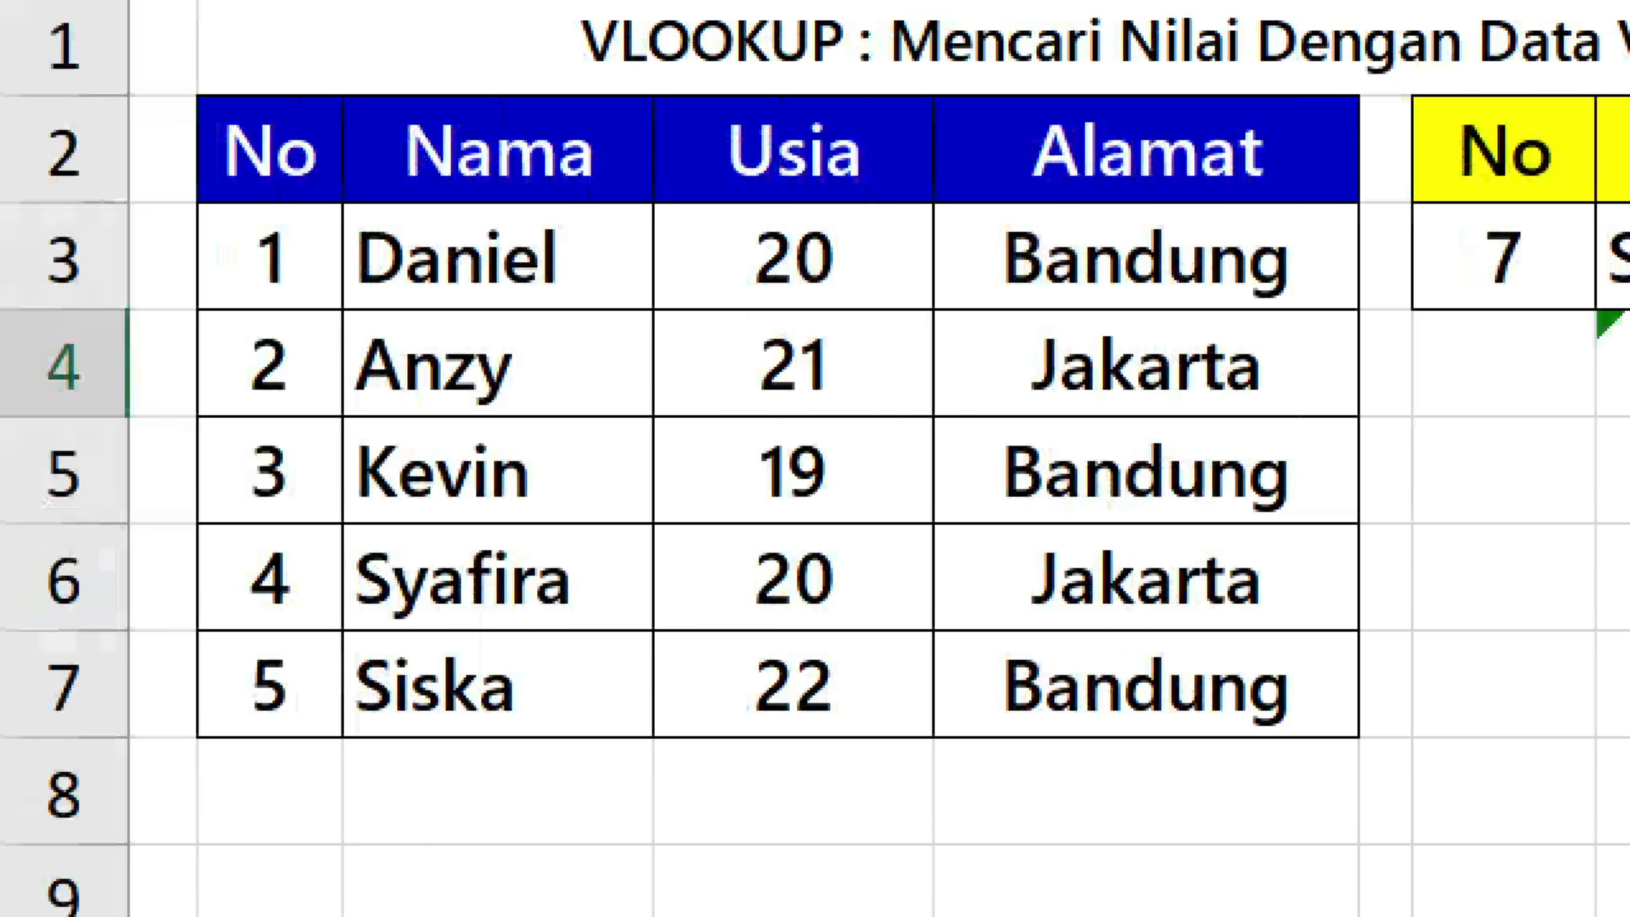
pyautogui.click(320, 669)
pyautogui.click(939, 711)
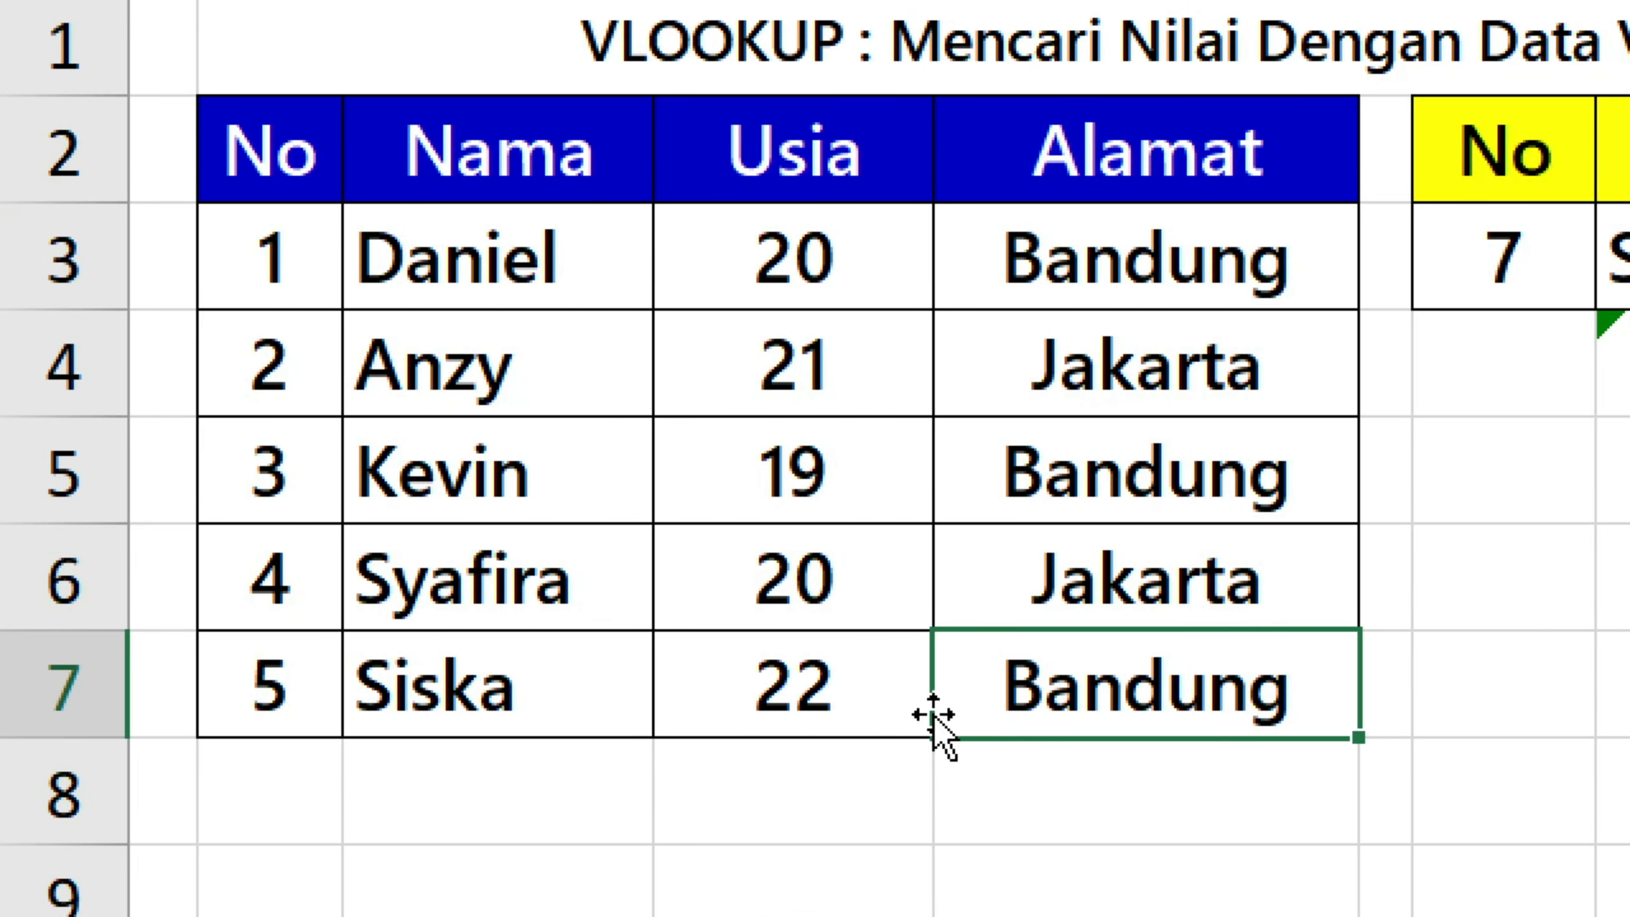
pyautogui.click(286, 753)
pyautogui.click(302, 684)
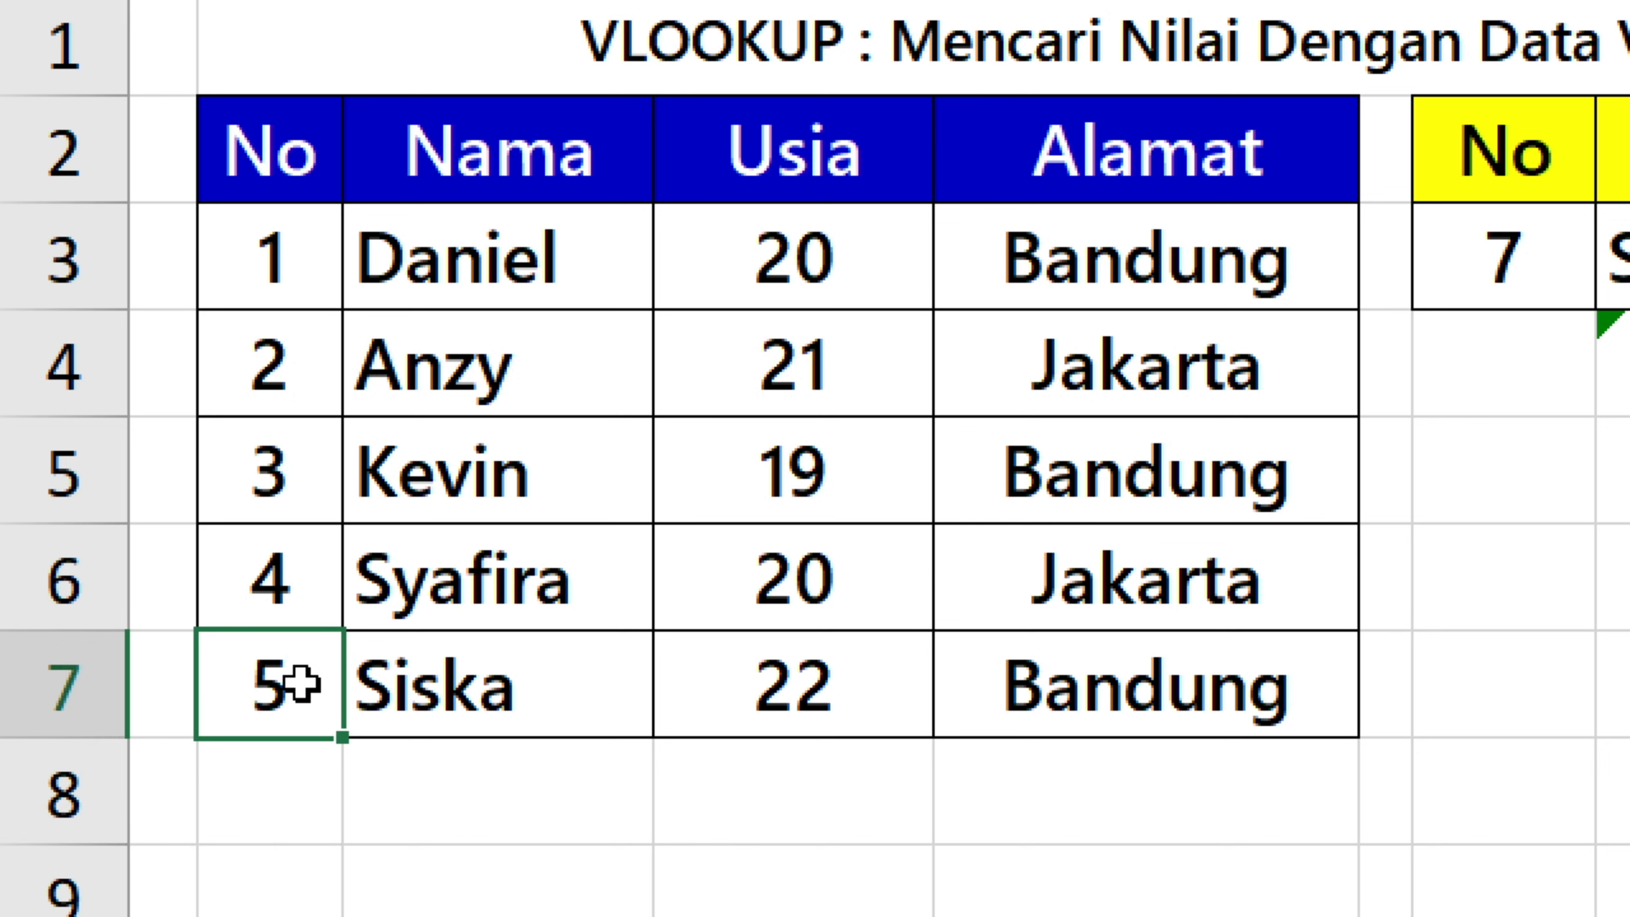
pyautogui.click(456, 679)
pyautogui.click(243, 686)
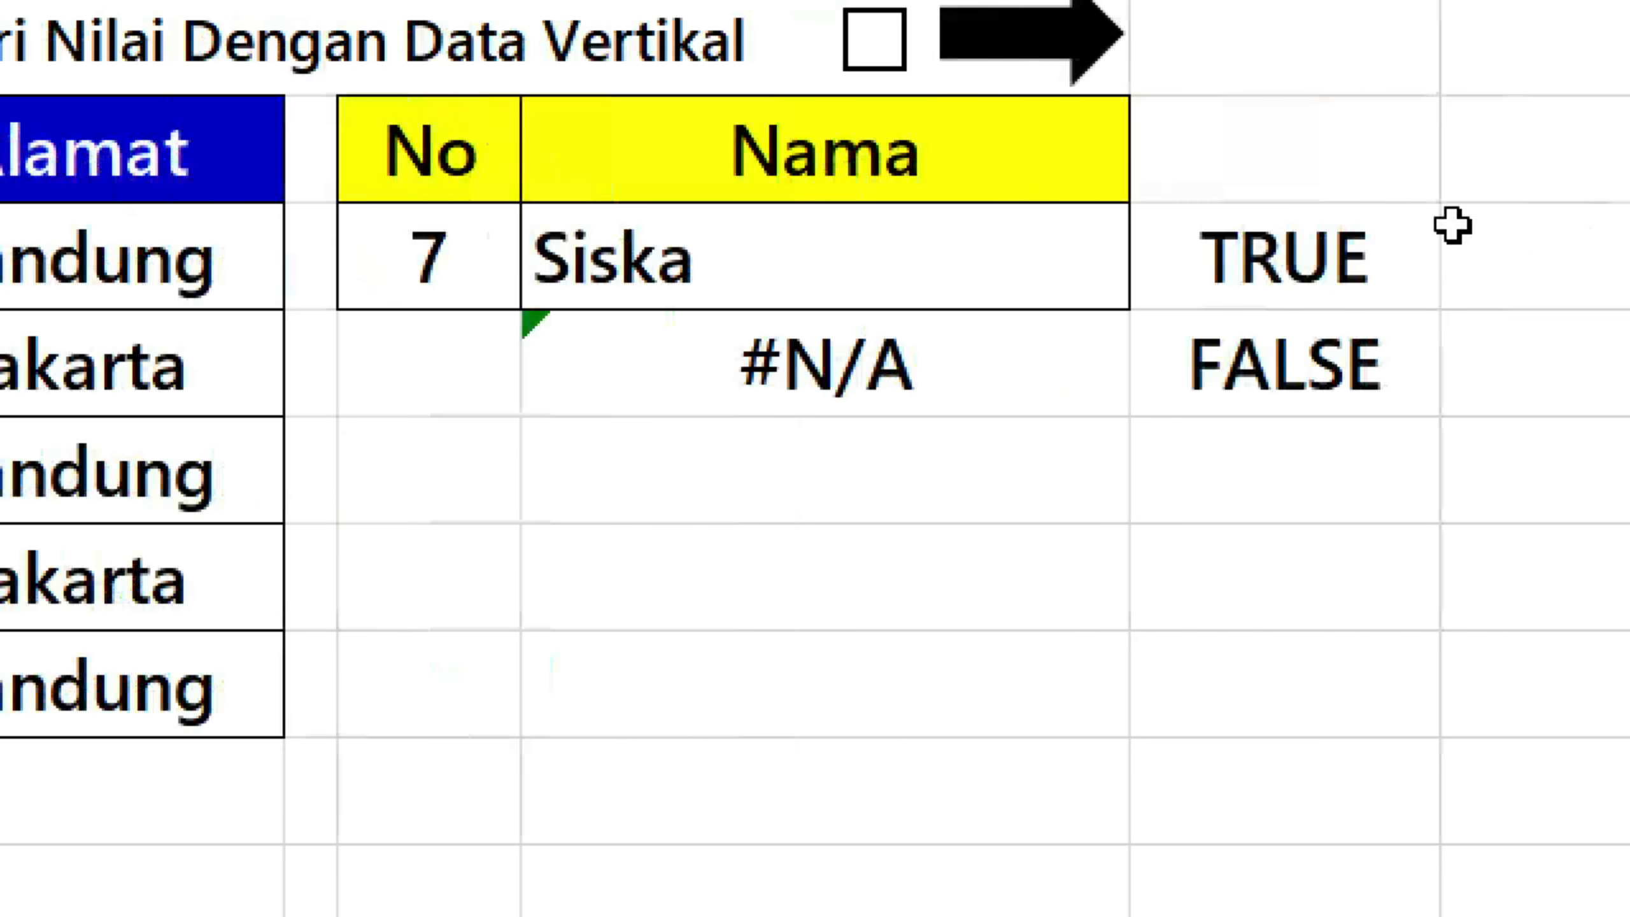
pyautogui.click(1230, 255)
pyautogui.click(950, 260)
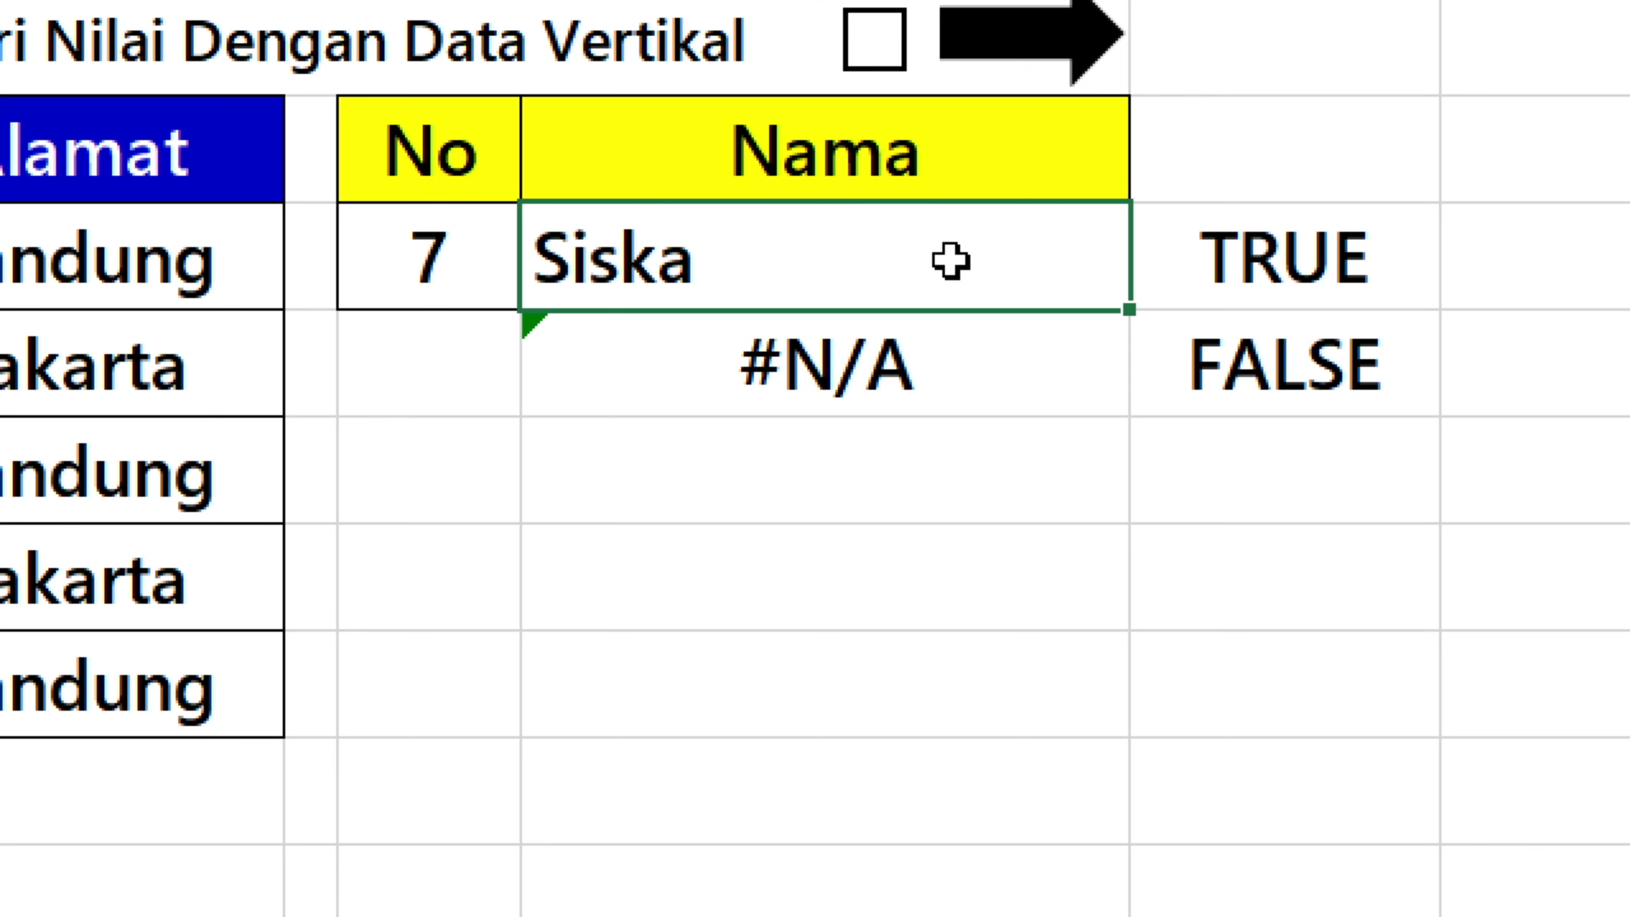
pyautogui.click(462, 684)
pyautogui.click(269, 694)
pyautogui.click(713, 673)
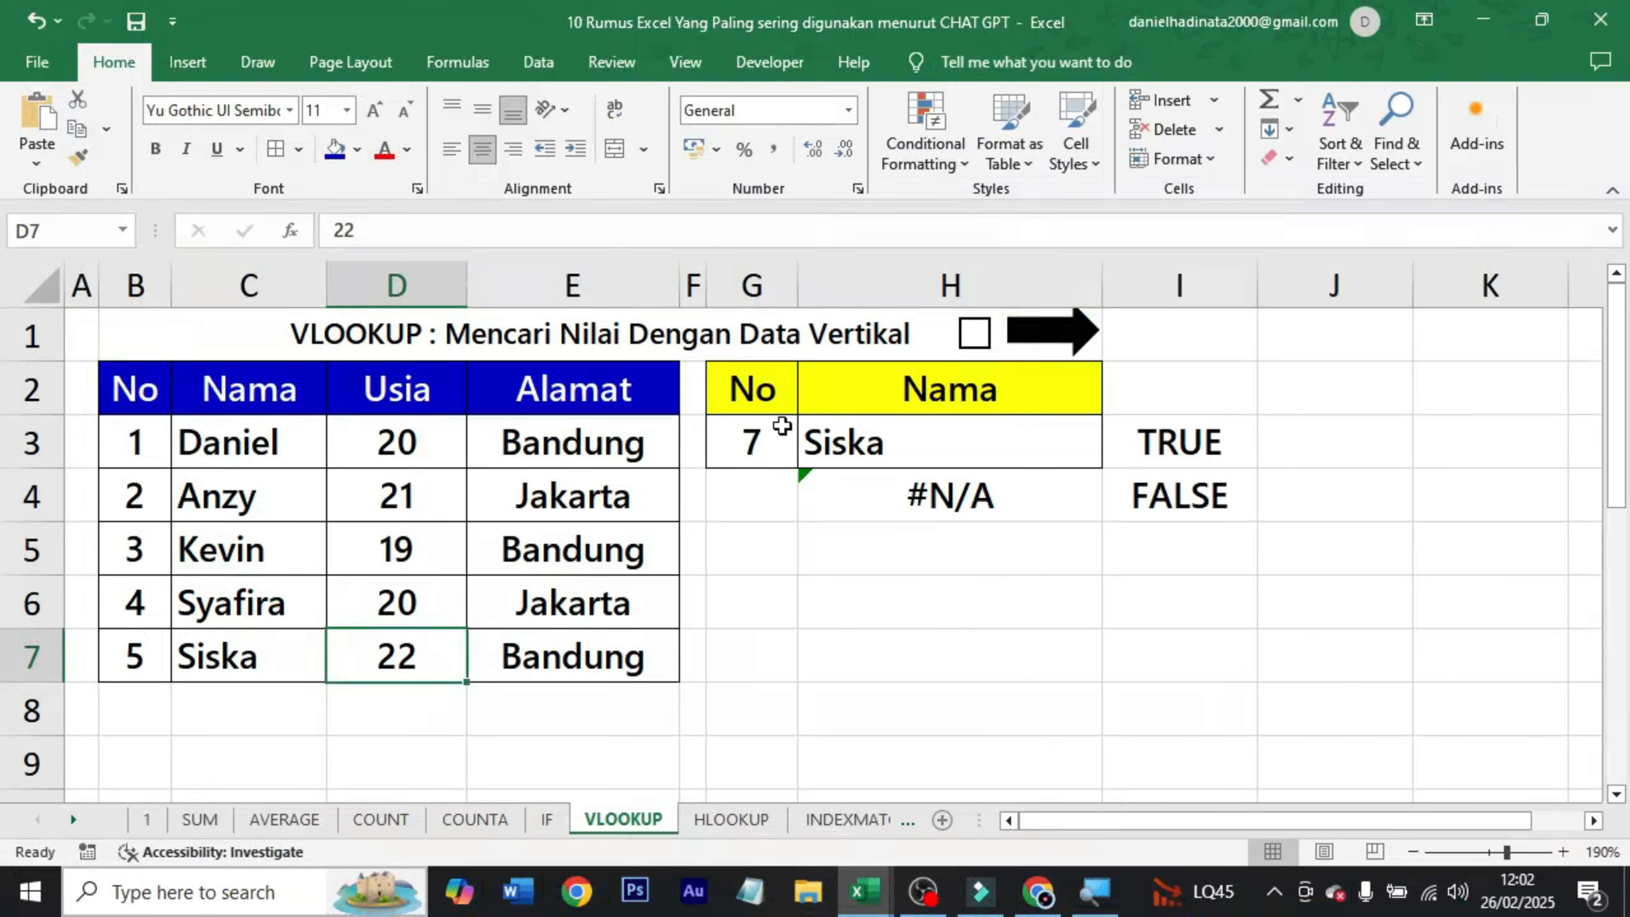
# Set the lookup No in G3 to 1 and move on to the HLOOKUP sheet with VLOOKUP ticked off.
pyautogui.click(596, 235)
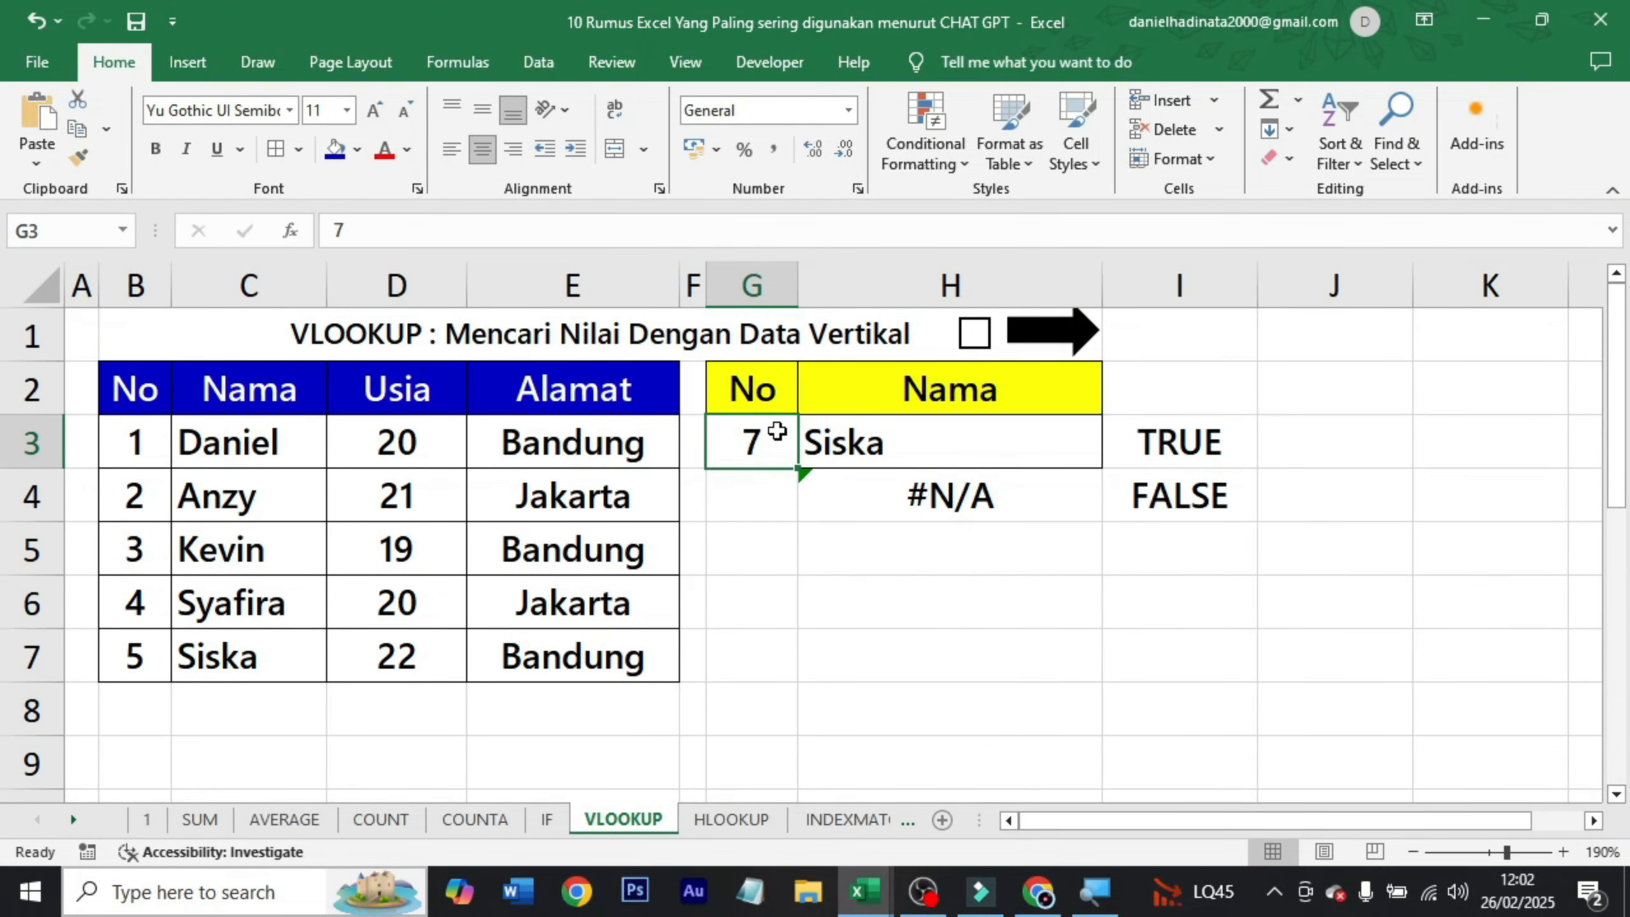
pyautogui.write('1')
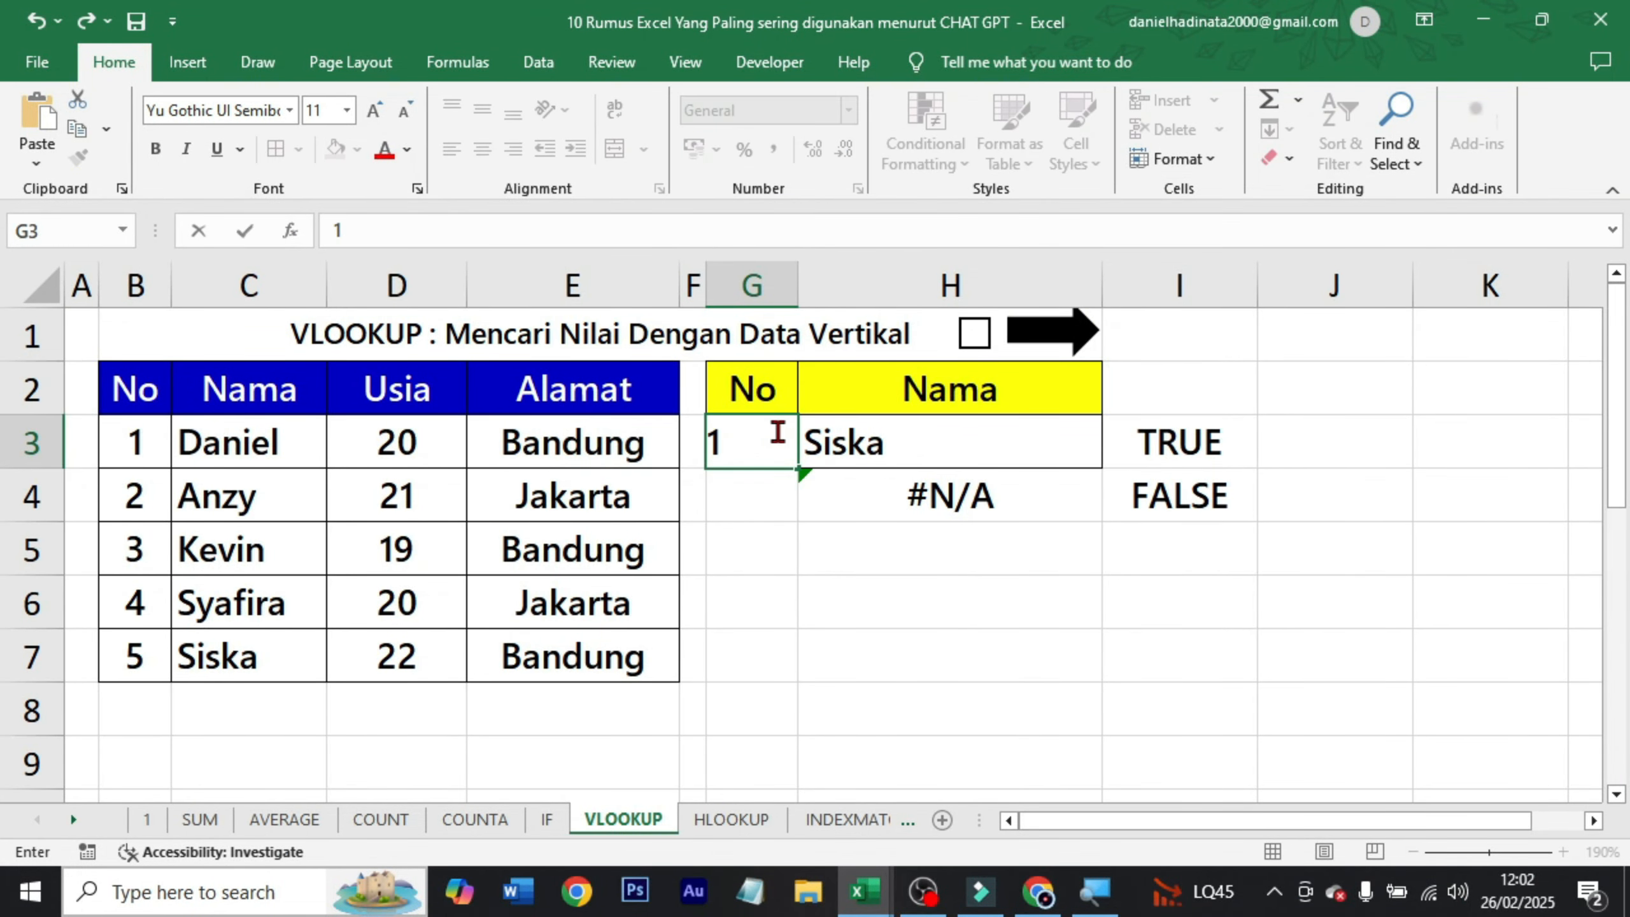
pyautogui.hotkey('ctrl', 'Return')
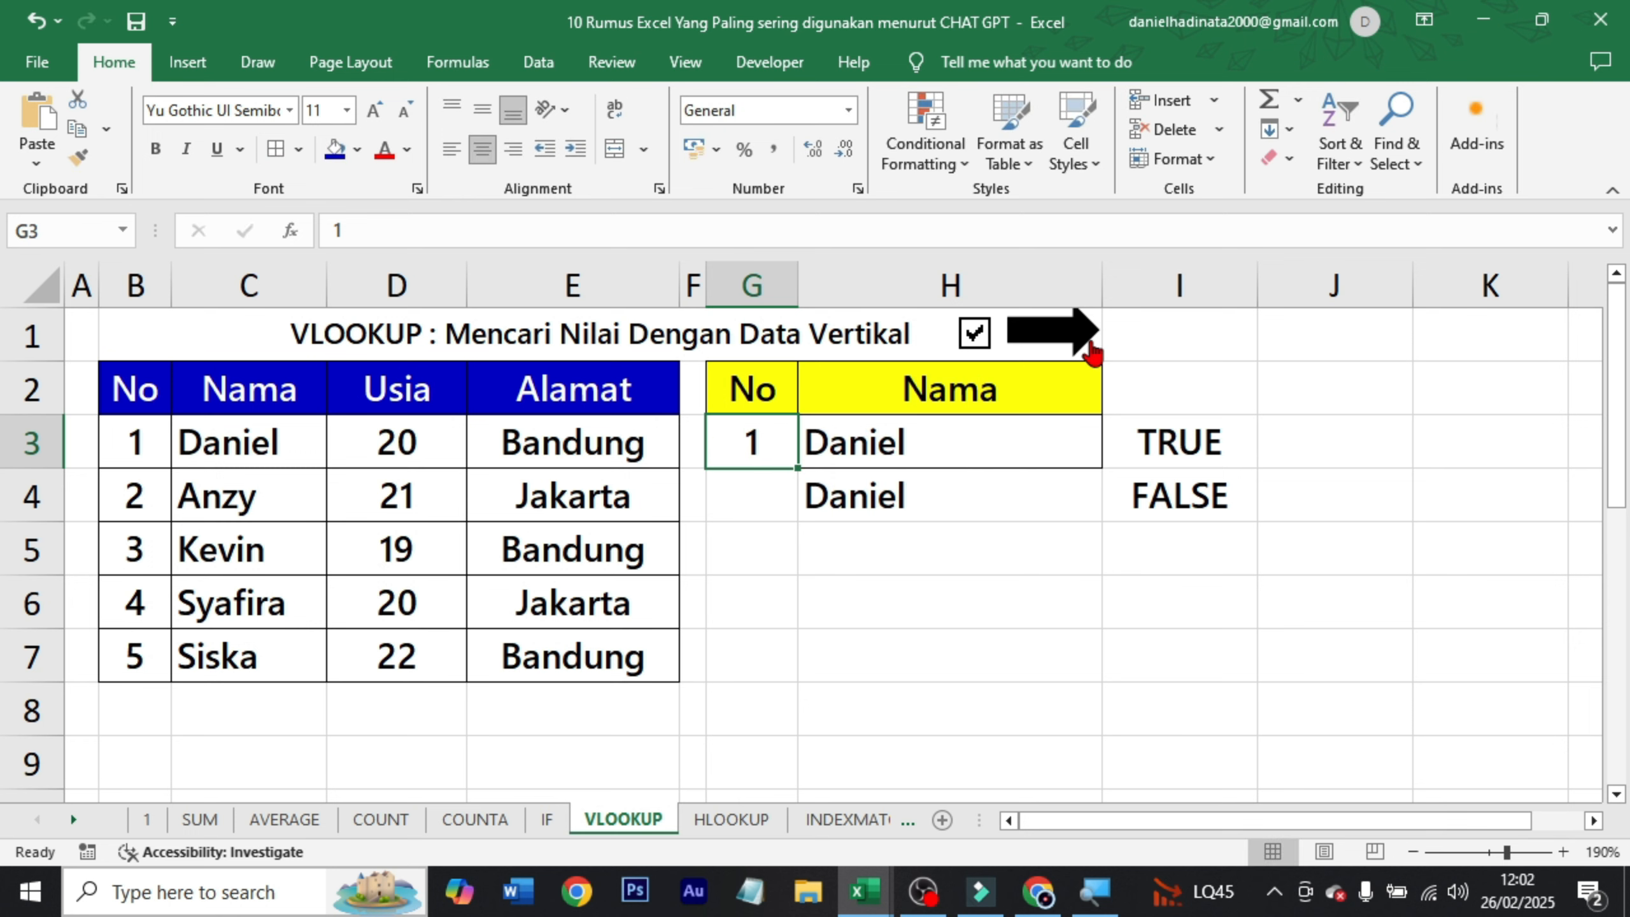
pyautogui.click(1088, 344)
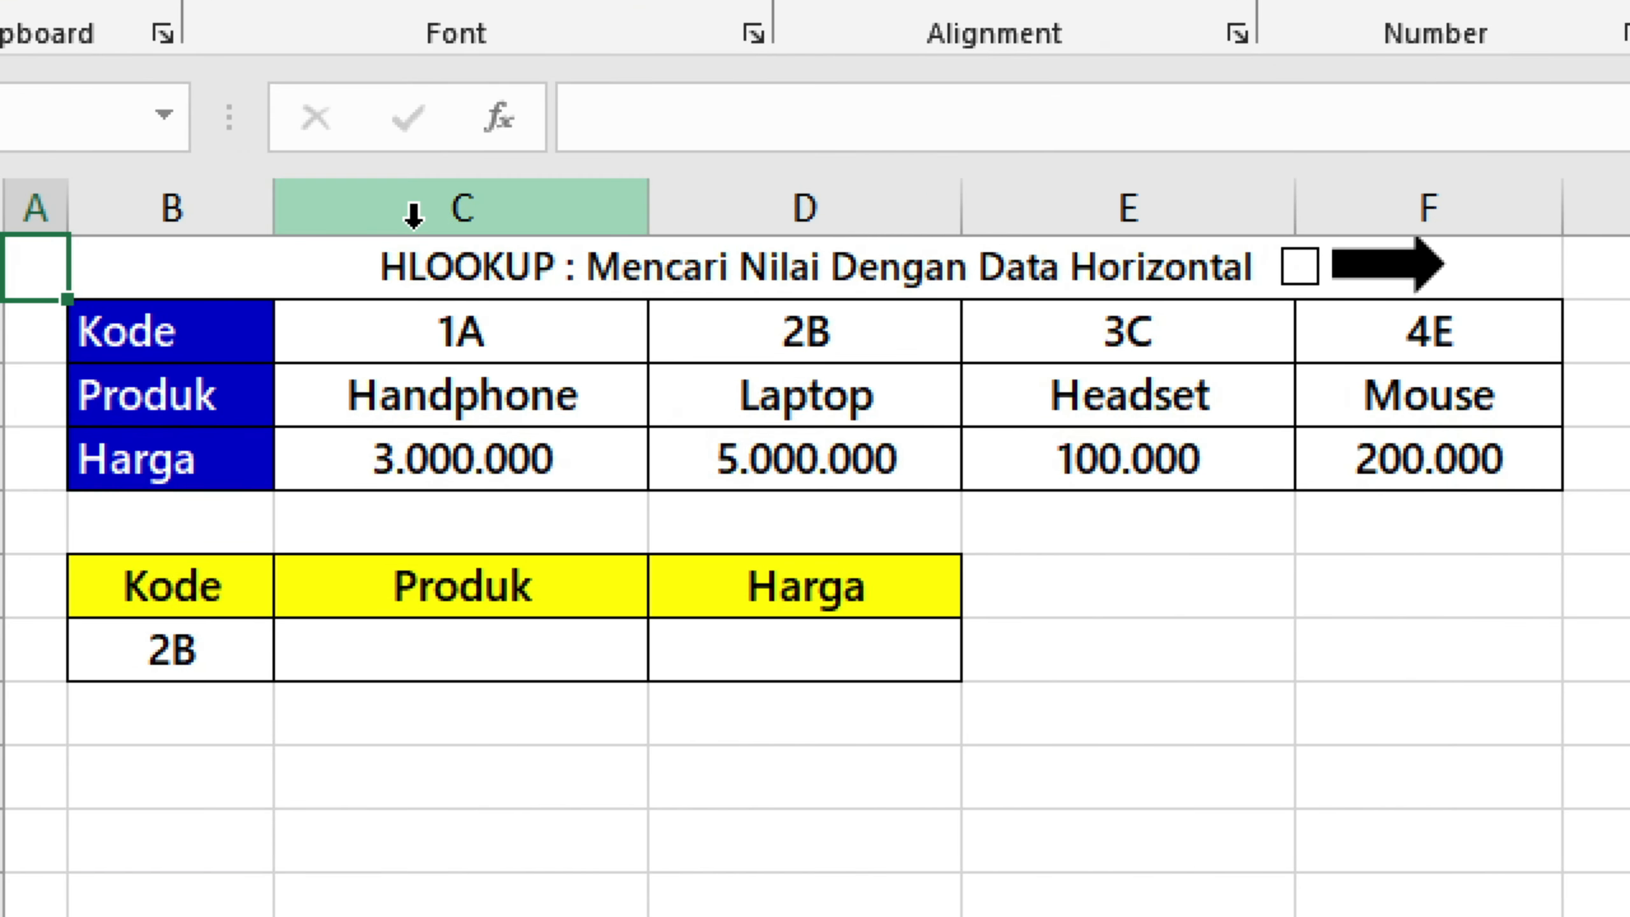
# Examine the horizontal Kode, Produk and Harga table and the lookup table below it on the HLOOKUP sheet.
pyautogui.click(425, 266)
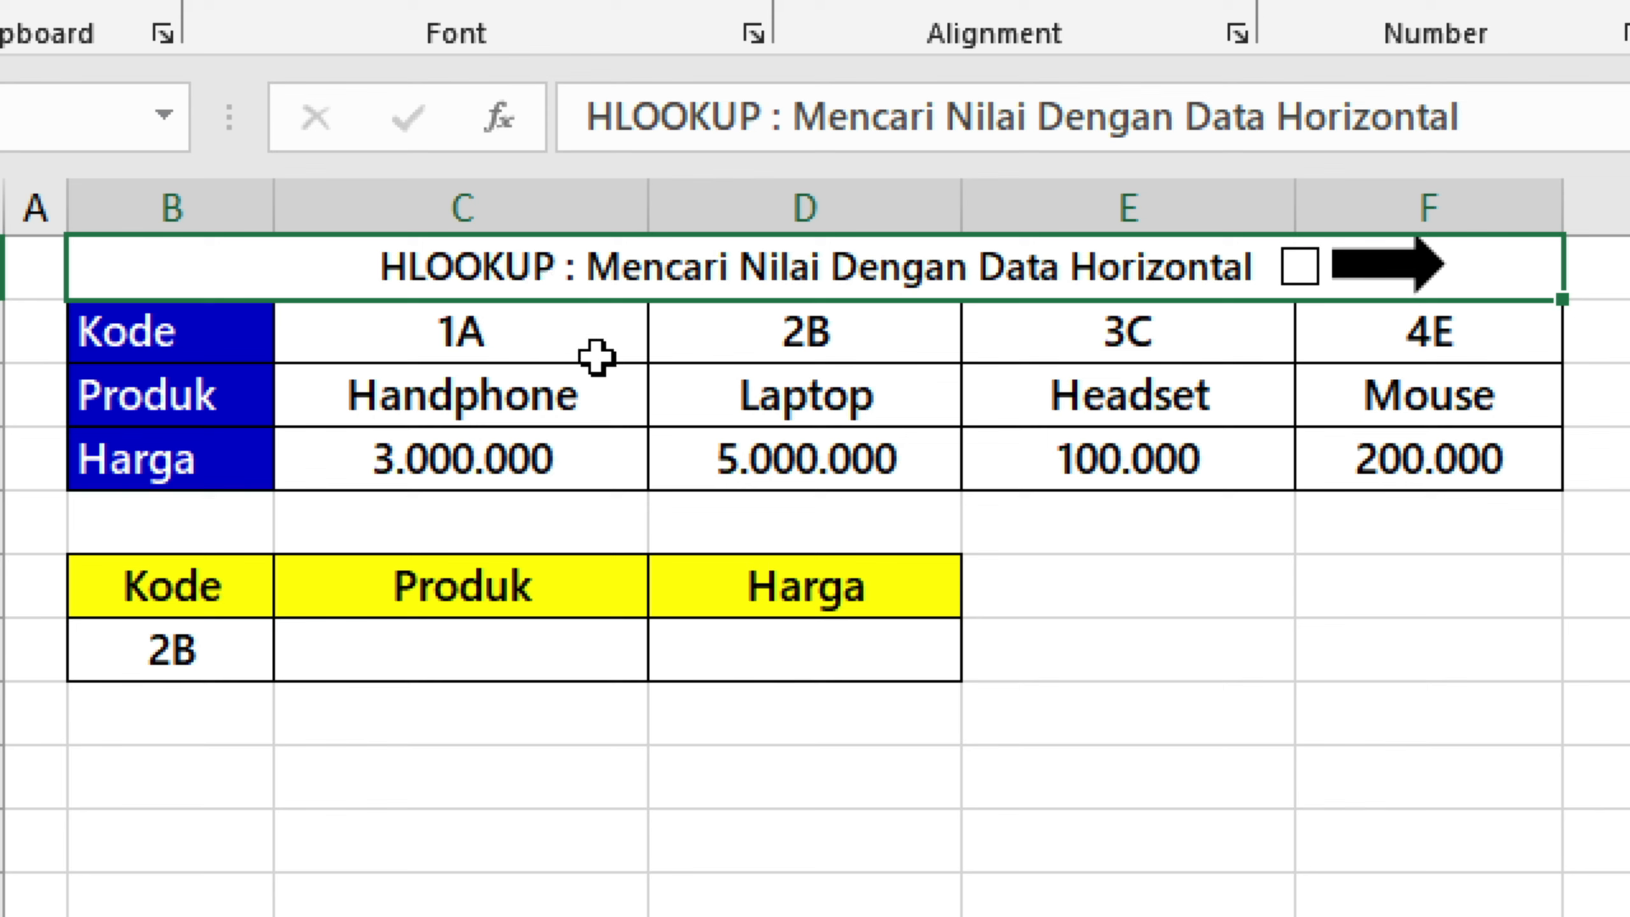
pyautogui.click(226, 342)
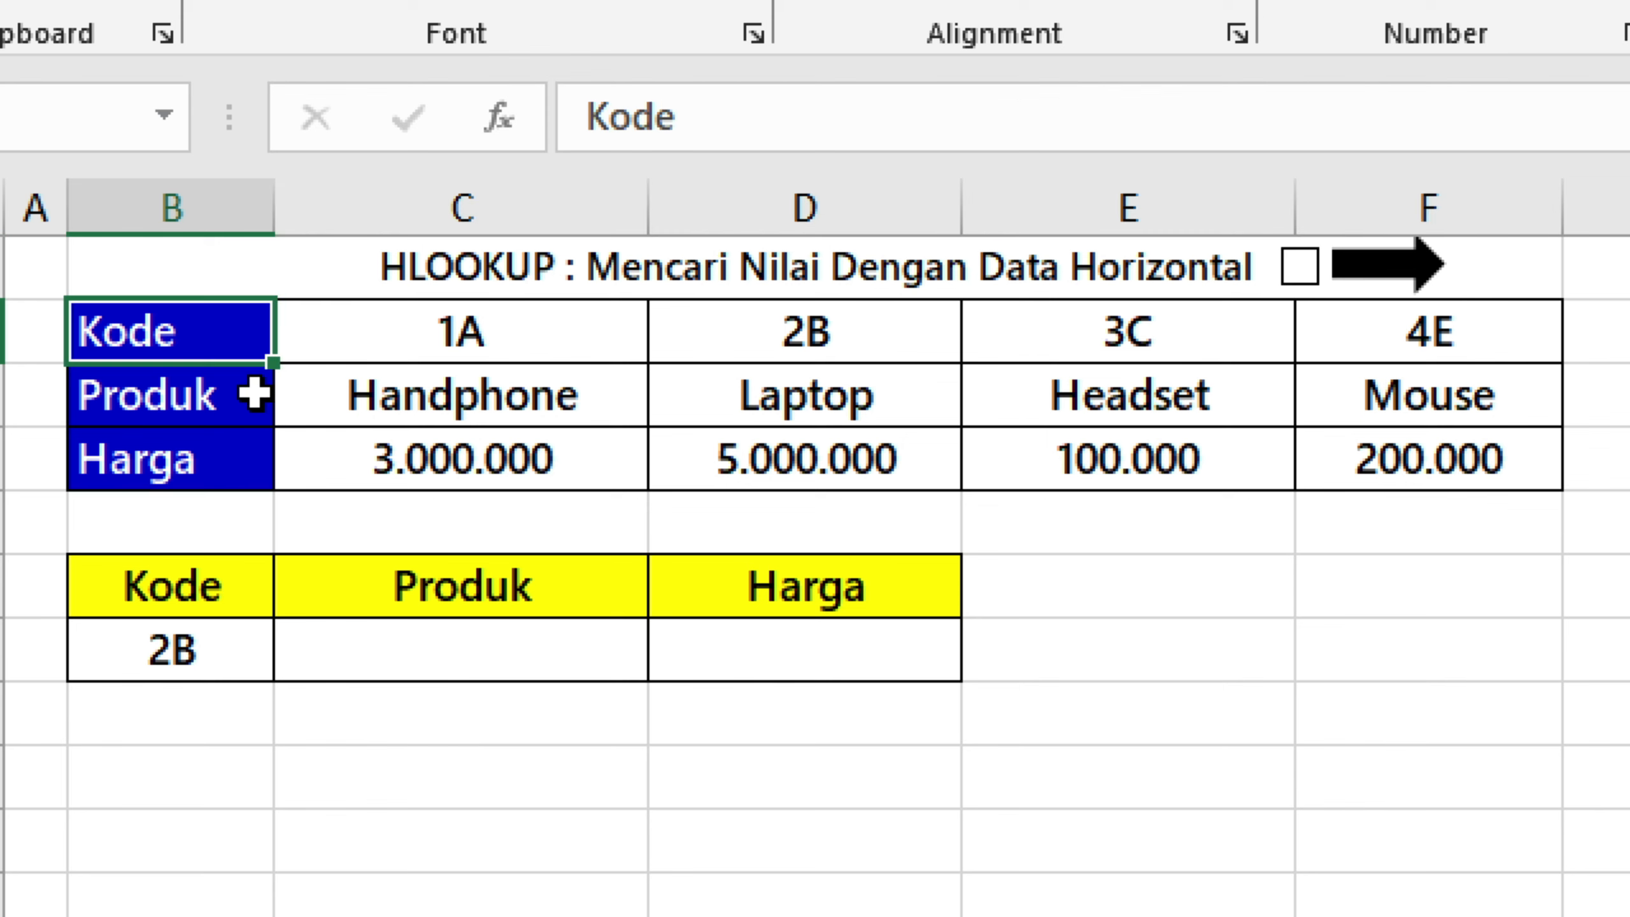
pyautogui.click(221, 399)
pyautogui.click(217, 460)
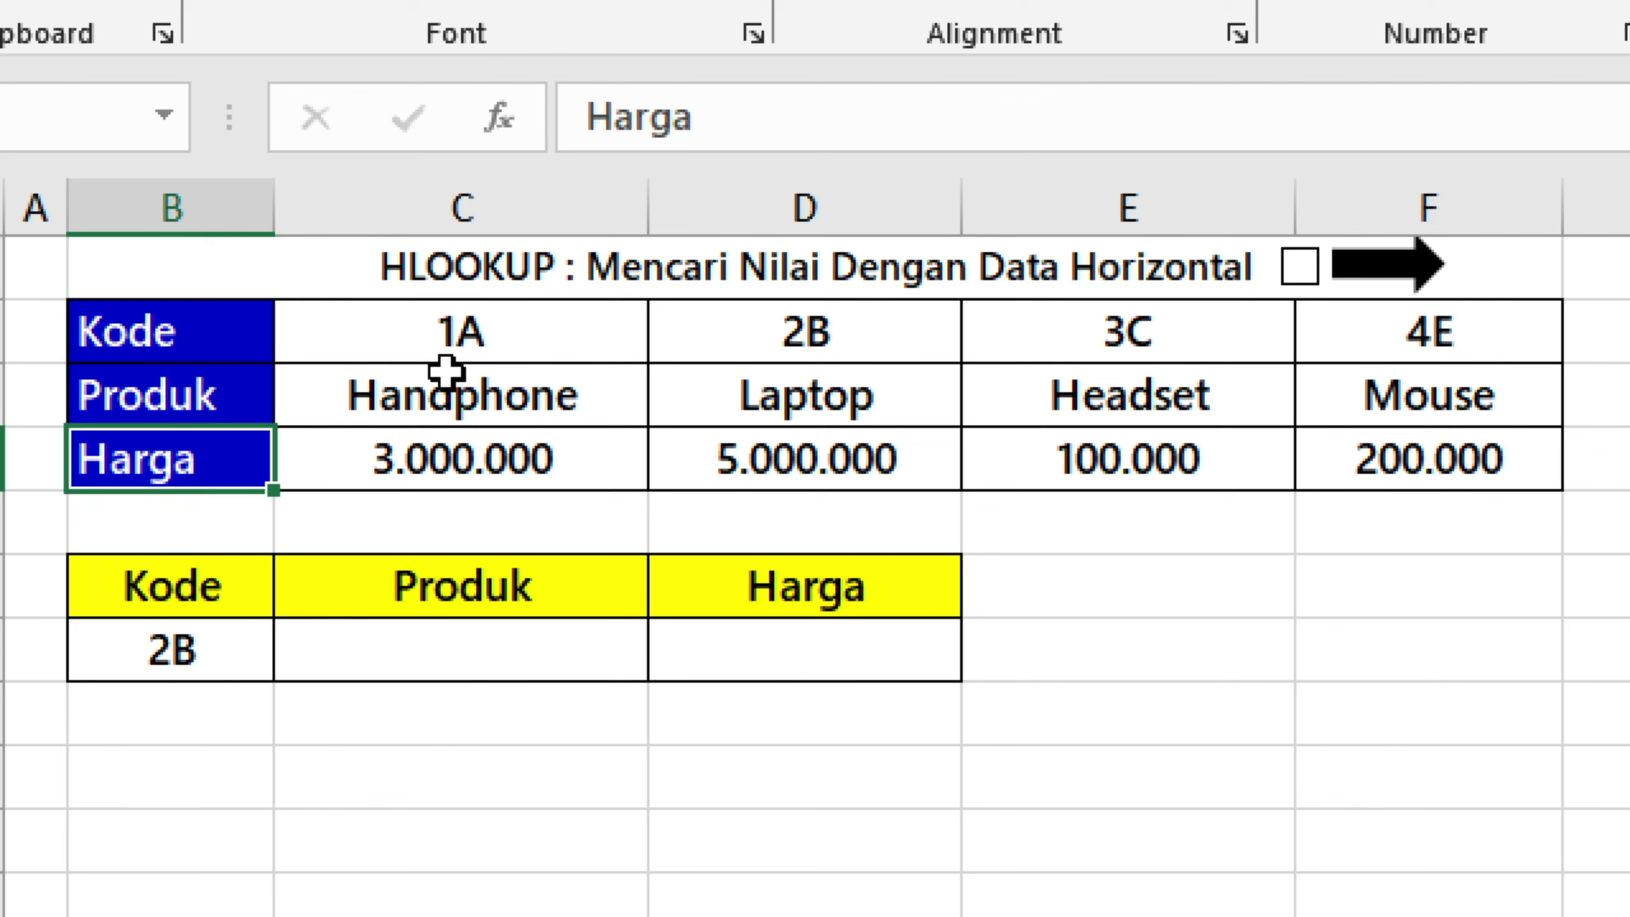
pyautogui.click(255, 347)
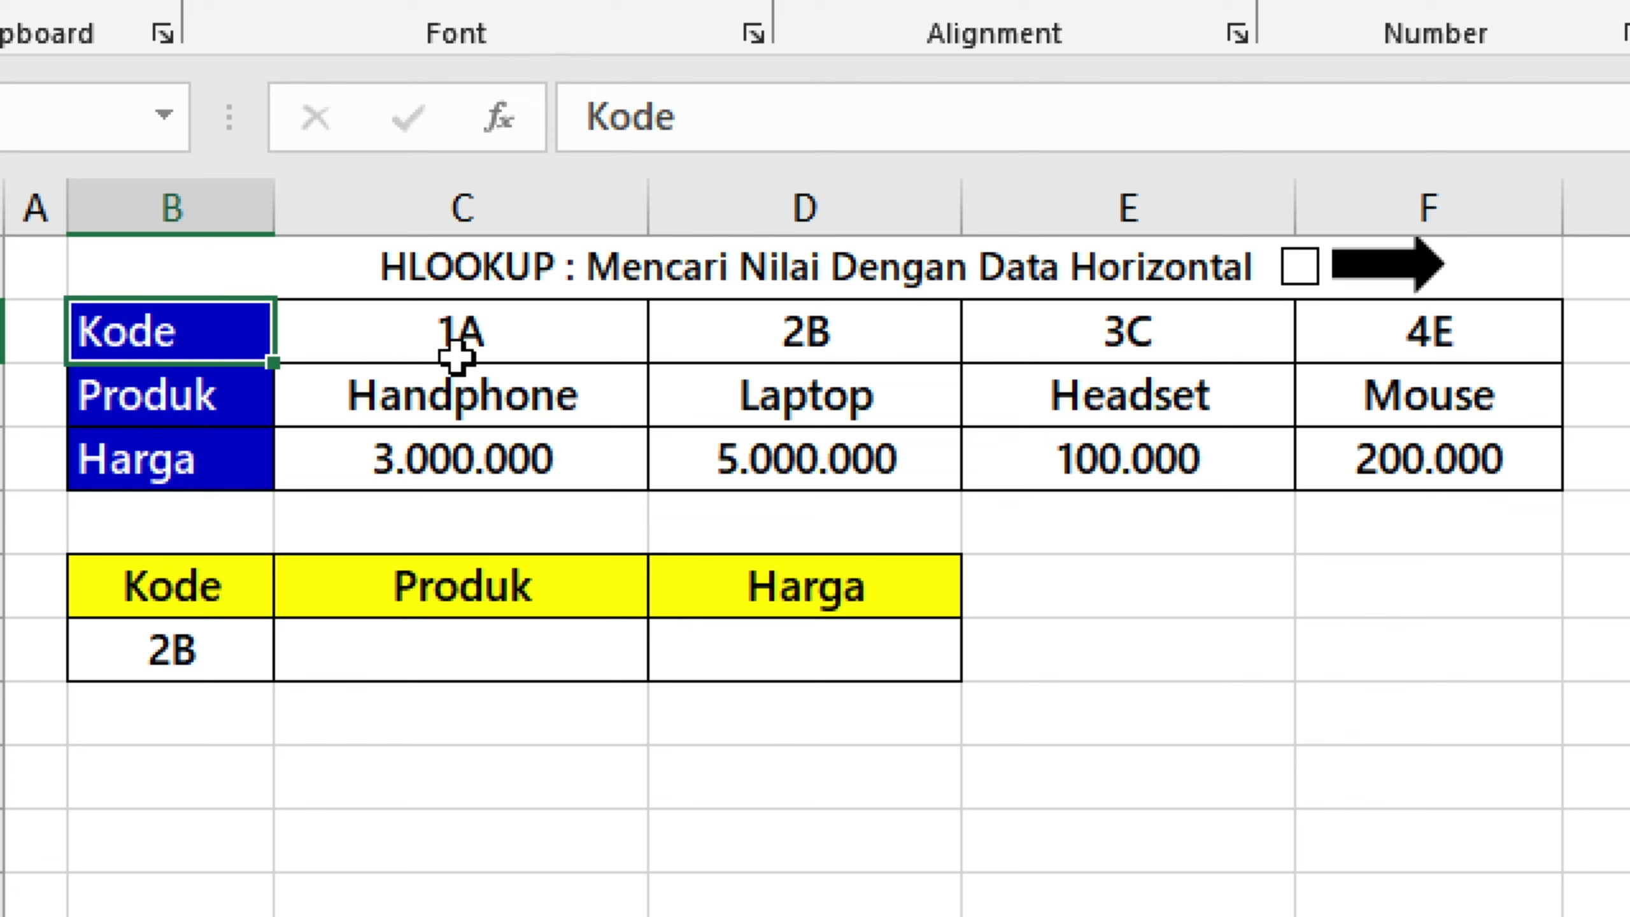
pyautogui.moveTo(455, 347); pyautogui.dragTo(1432, 316)
pyautogui.moveTo(548, 347); pyautogui.dragTo(1335, 331)
pyautogui.click(534, 393)
pyautogui.click(192, 590)
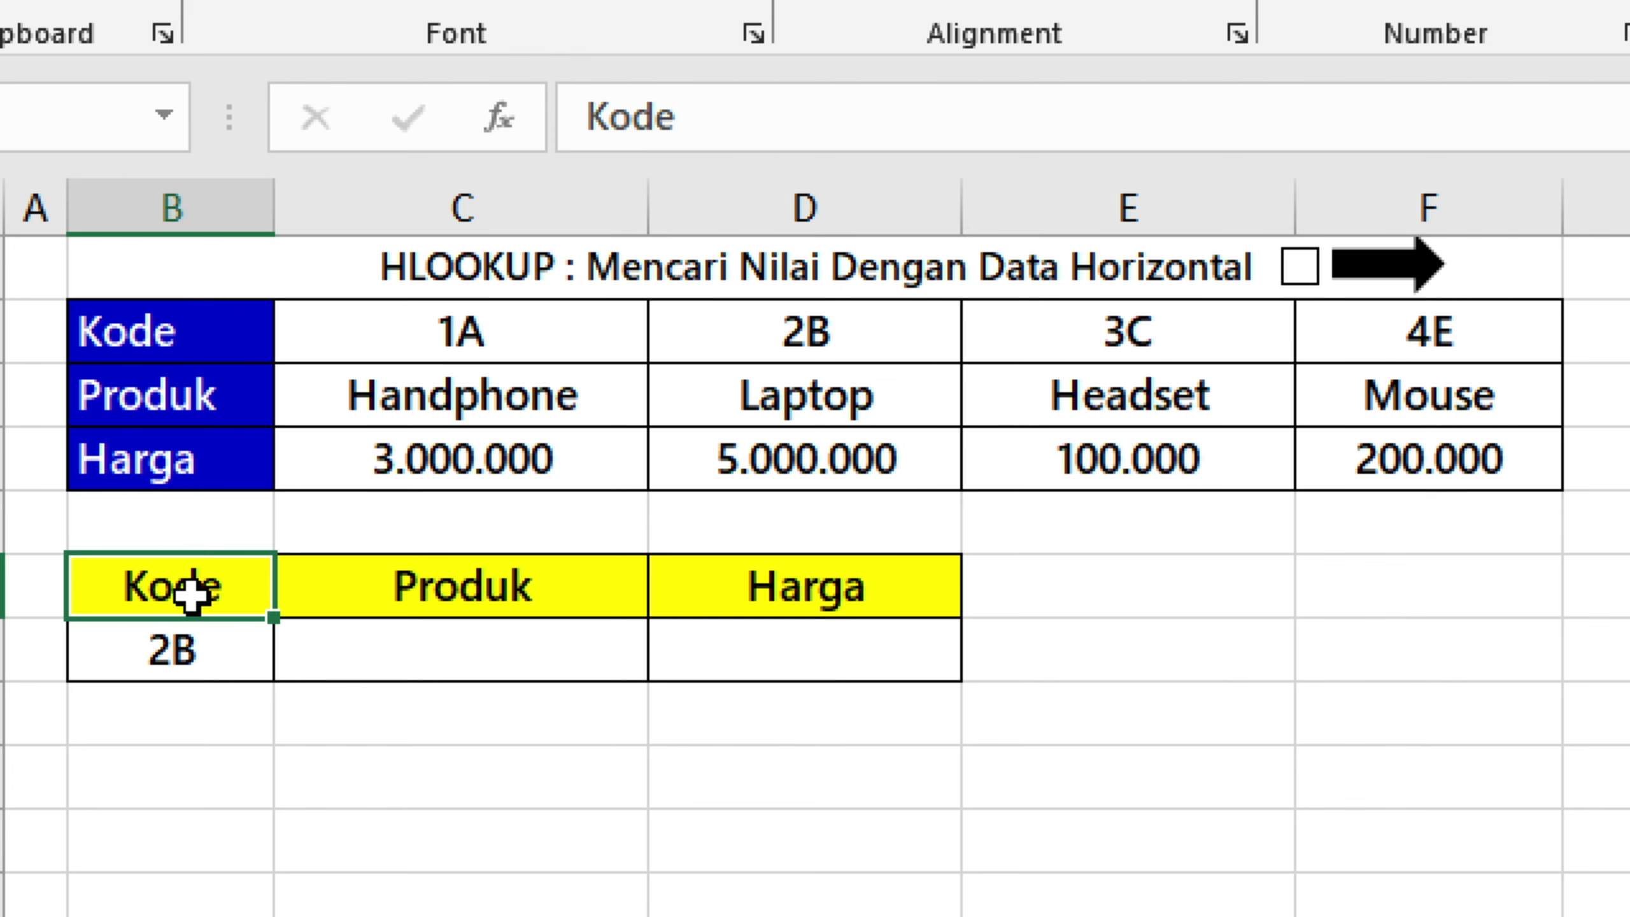
pyautogui.click(469, 635)
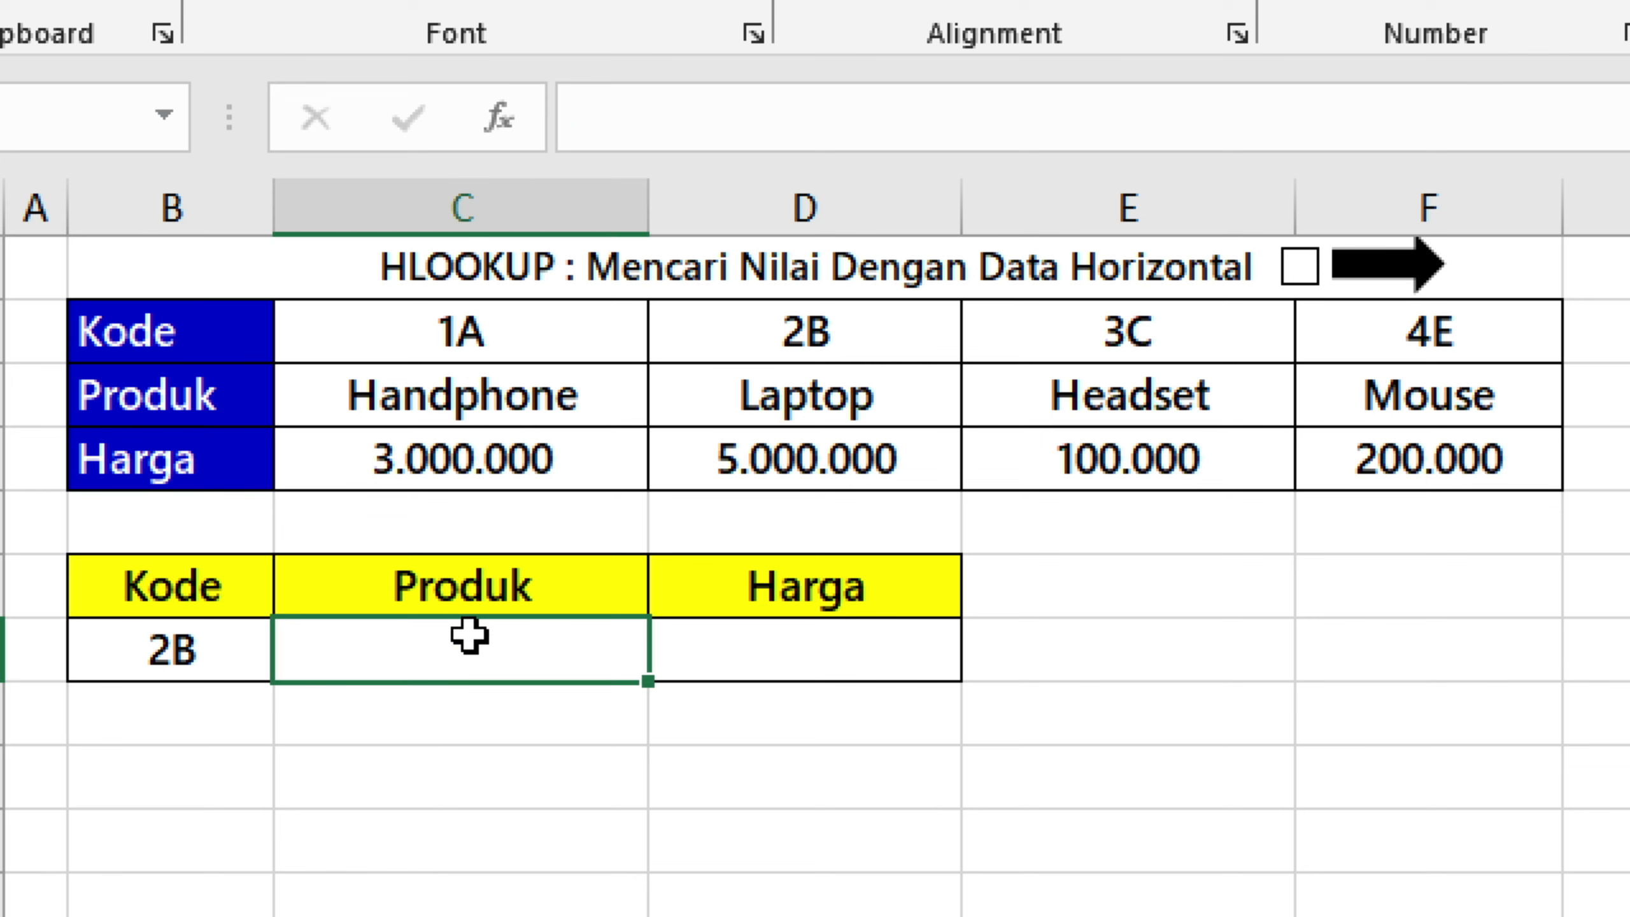
pyautogui.click(218, 638)
# Enter =HLOOKUP(B7;B2:F4;2;0) in the Produk cell C7 to look up the product for the Kode in B7.
pyautogui.click(444, 638)
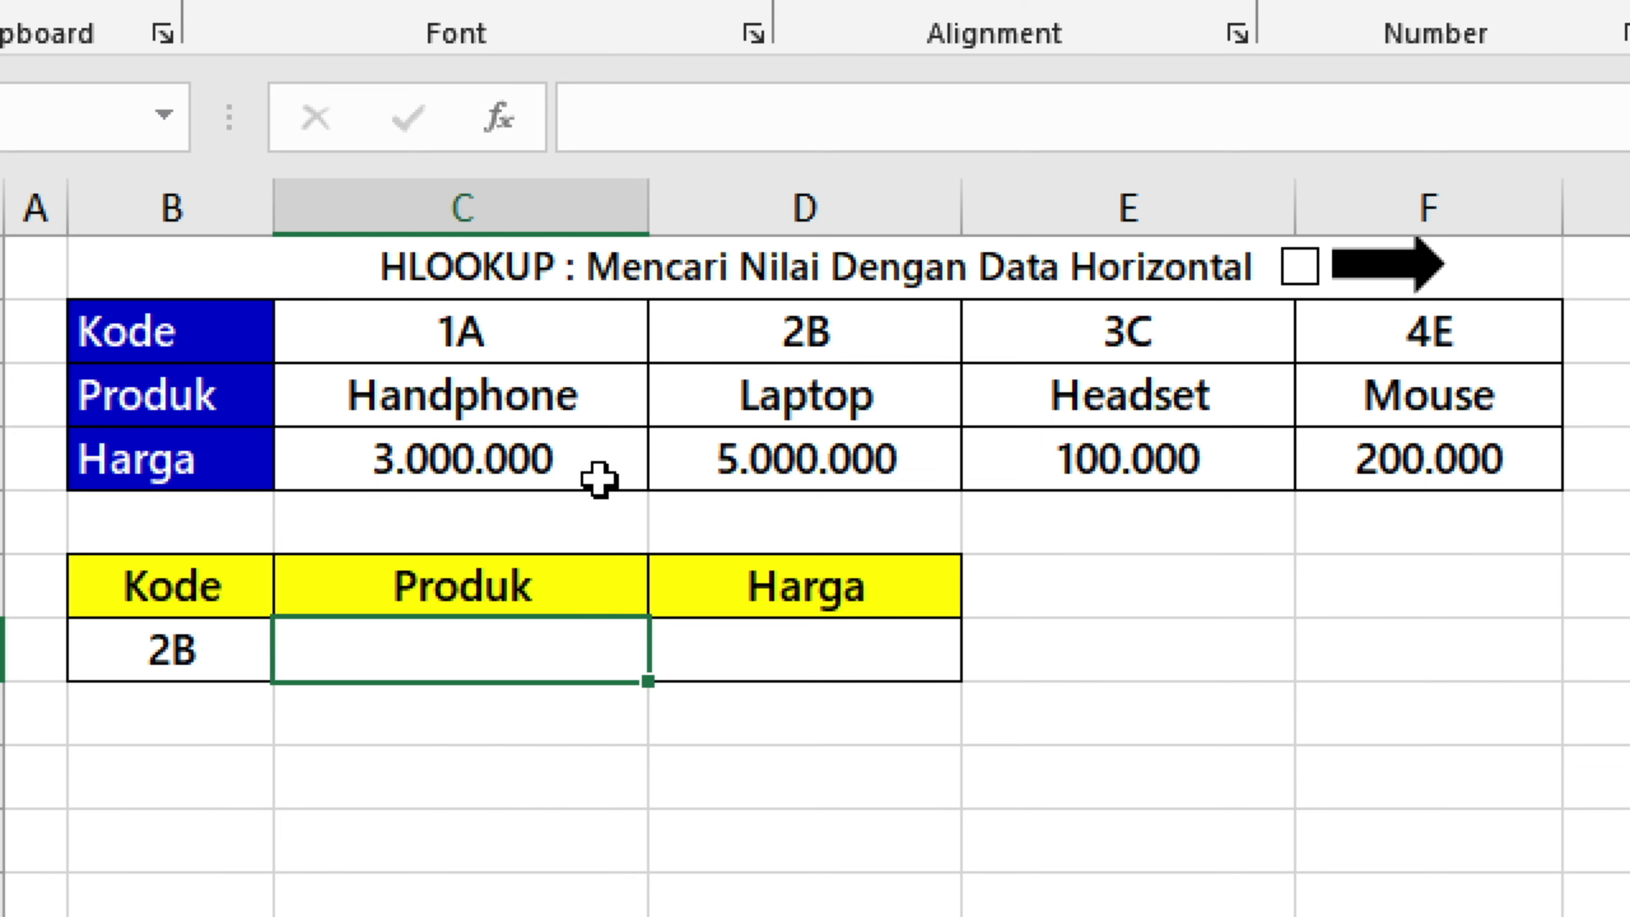
pyautogui.write('=hlookup')
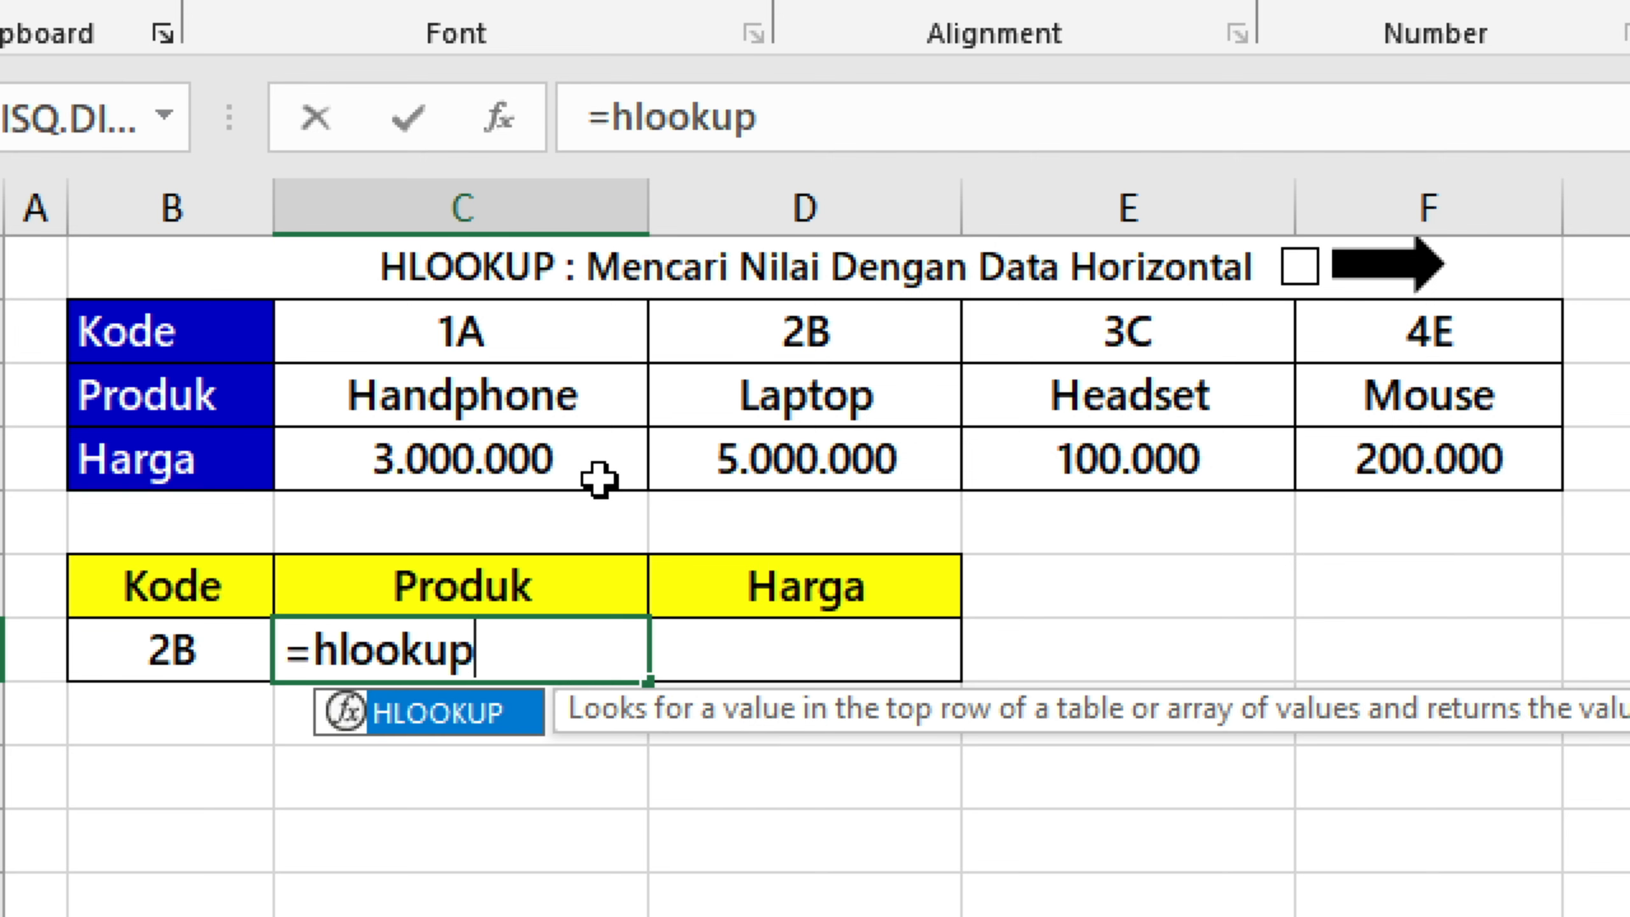
pyautogui.press('Tab')
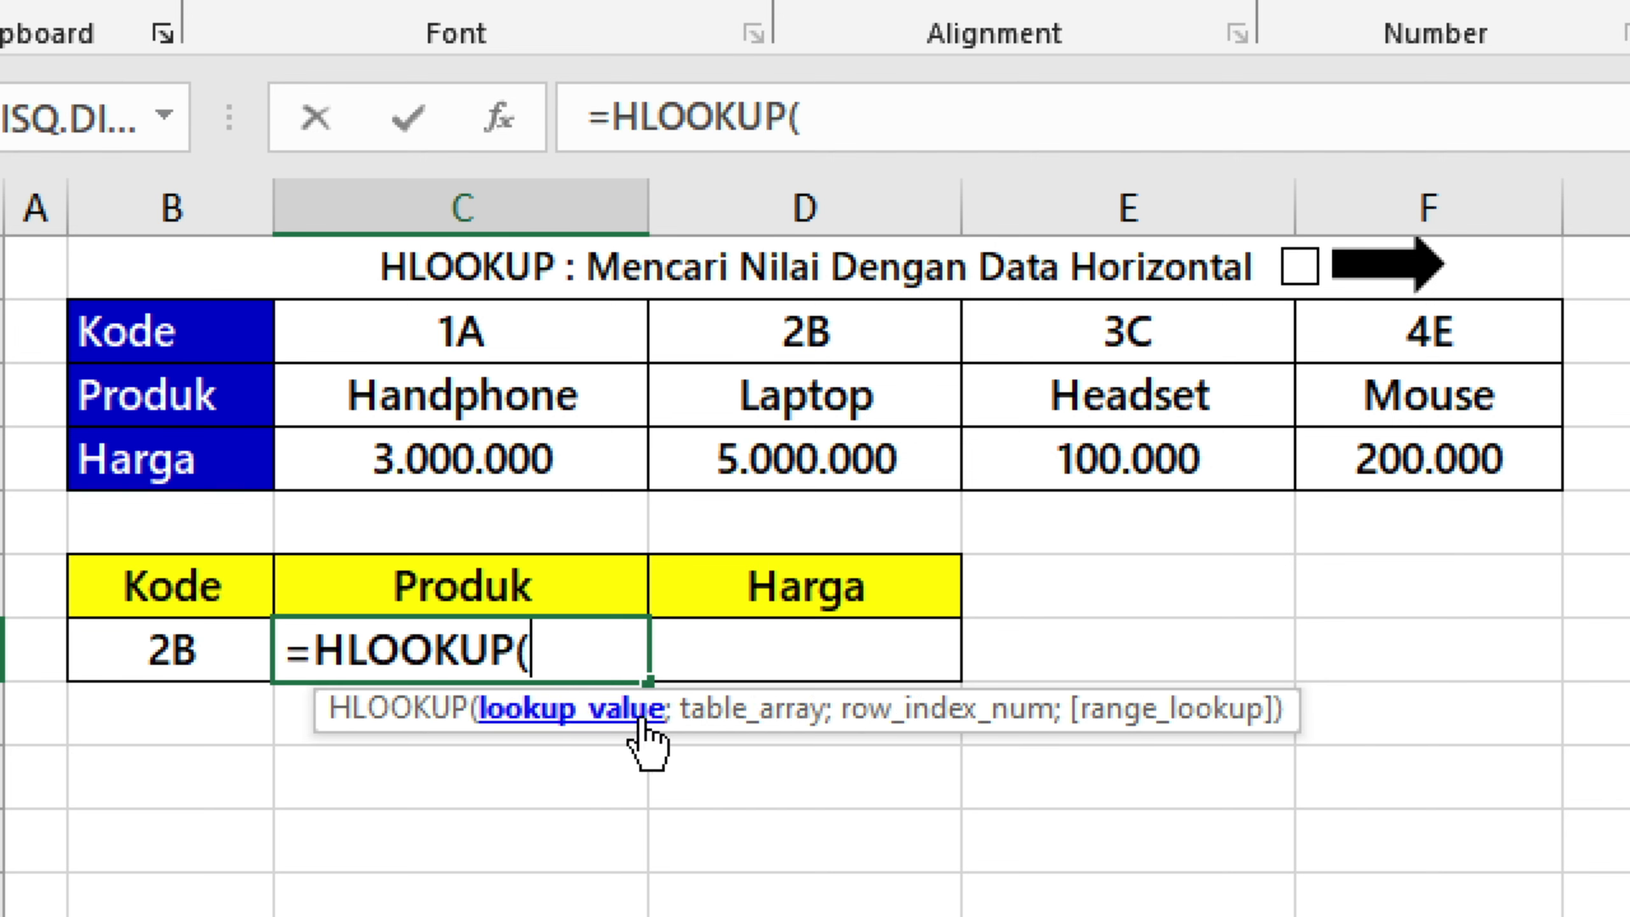
pyautogui.click(154, 652)
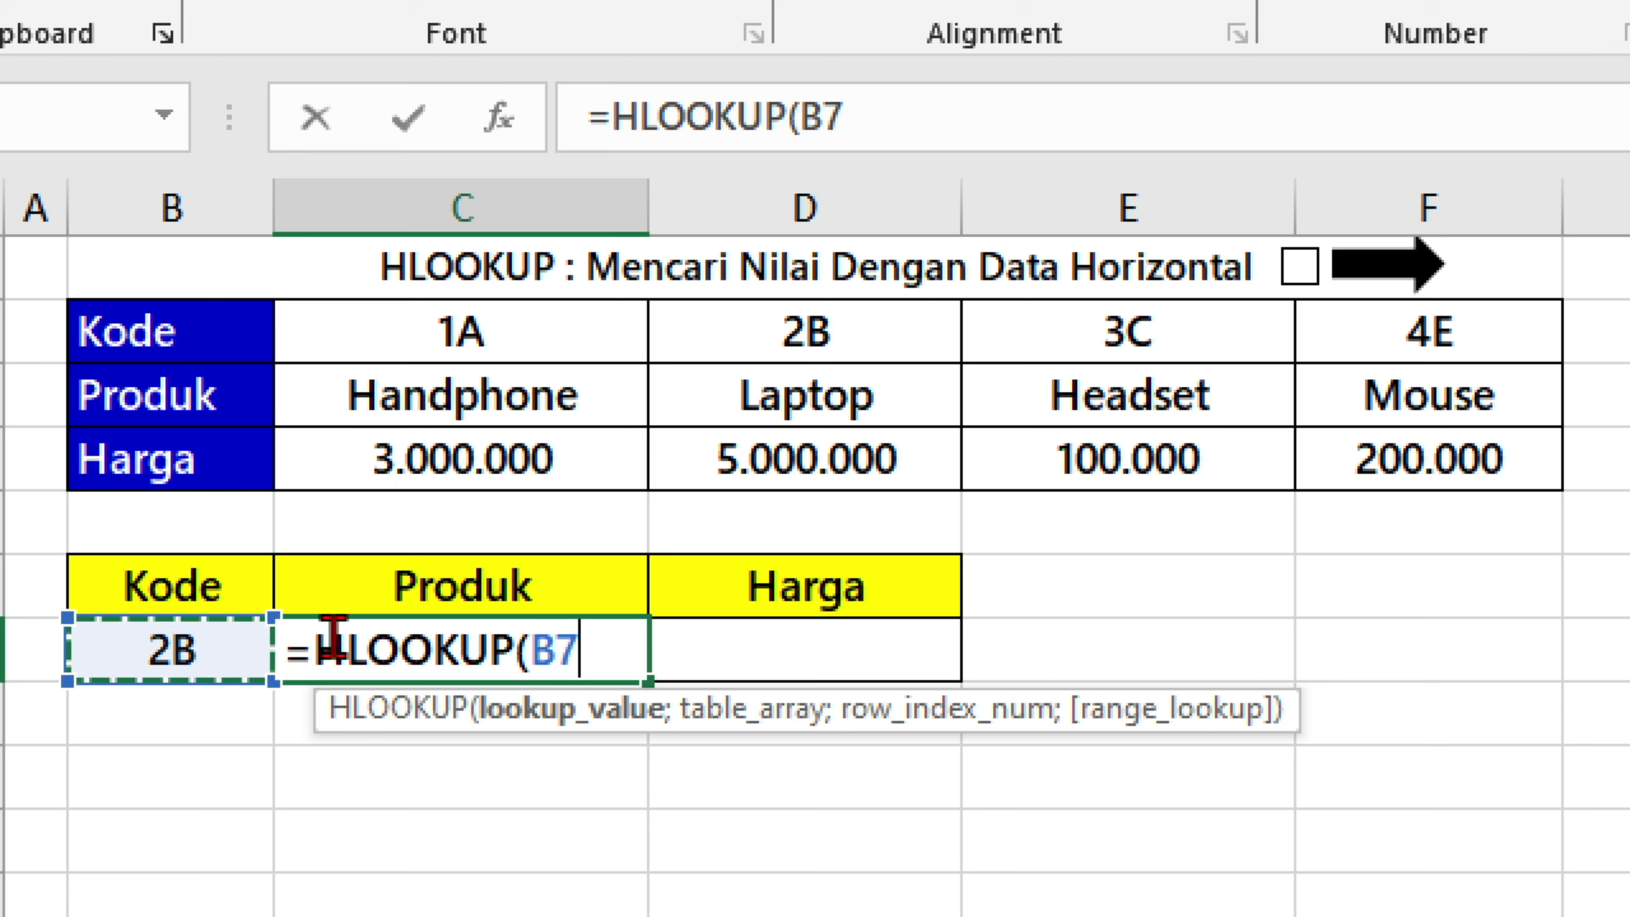
pyautogui.write(';')
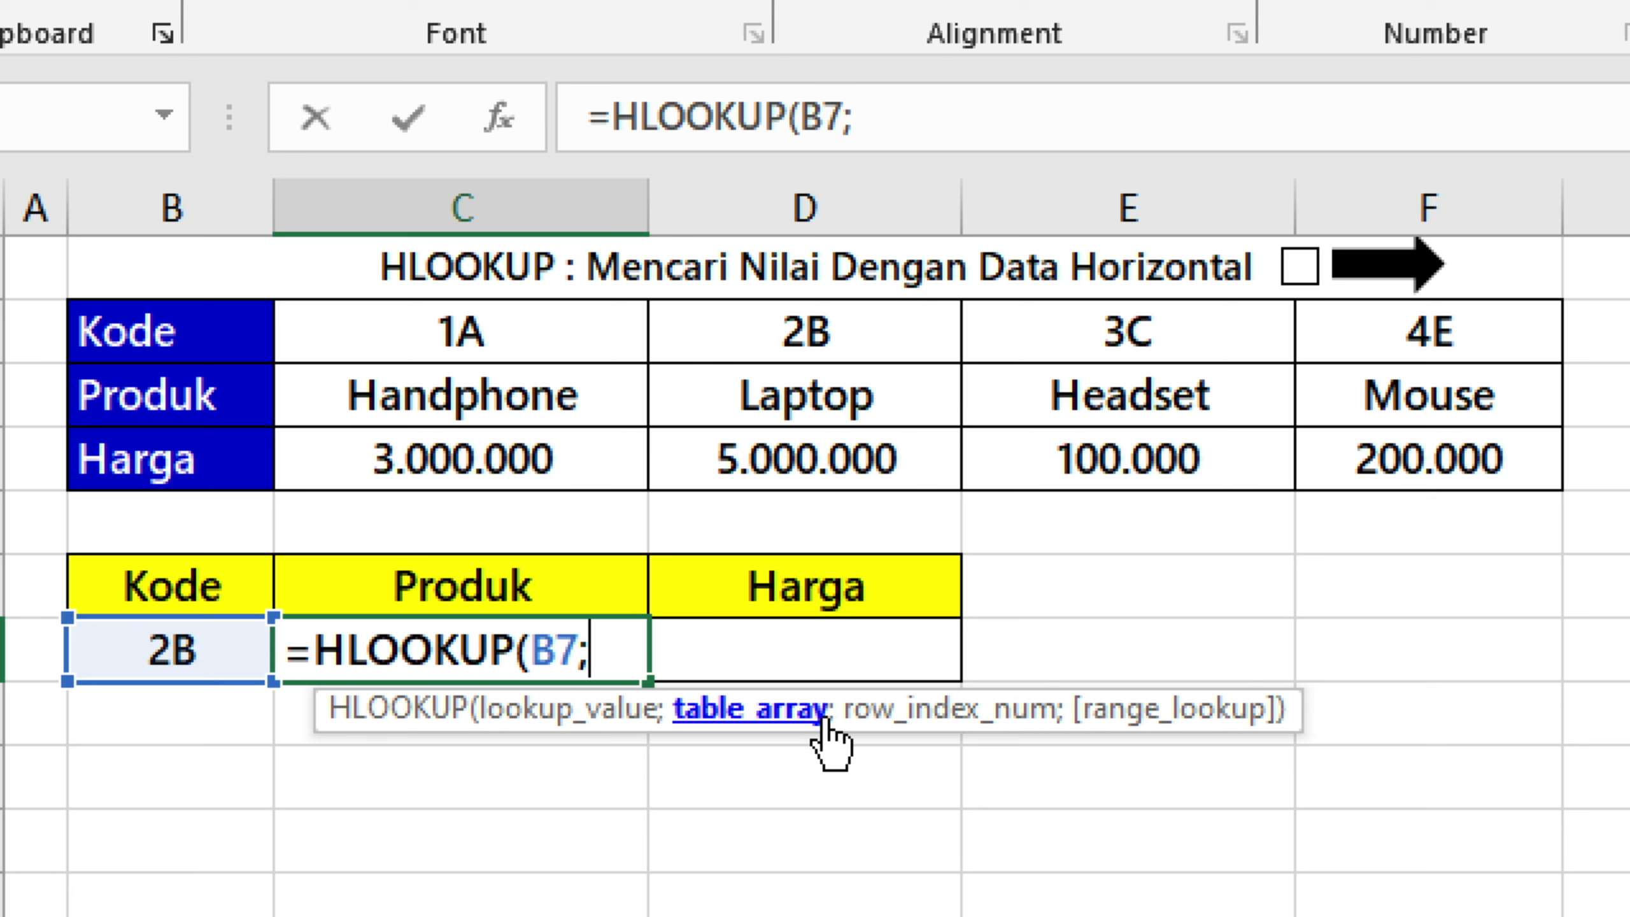
pyautogui.moveTo(244, 328); pyautogui.dragTo(1449, 455)
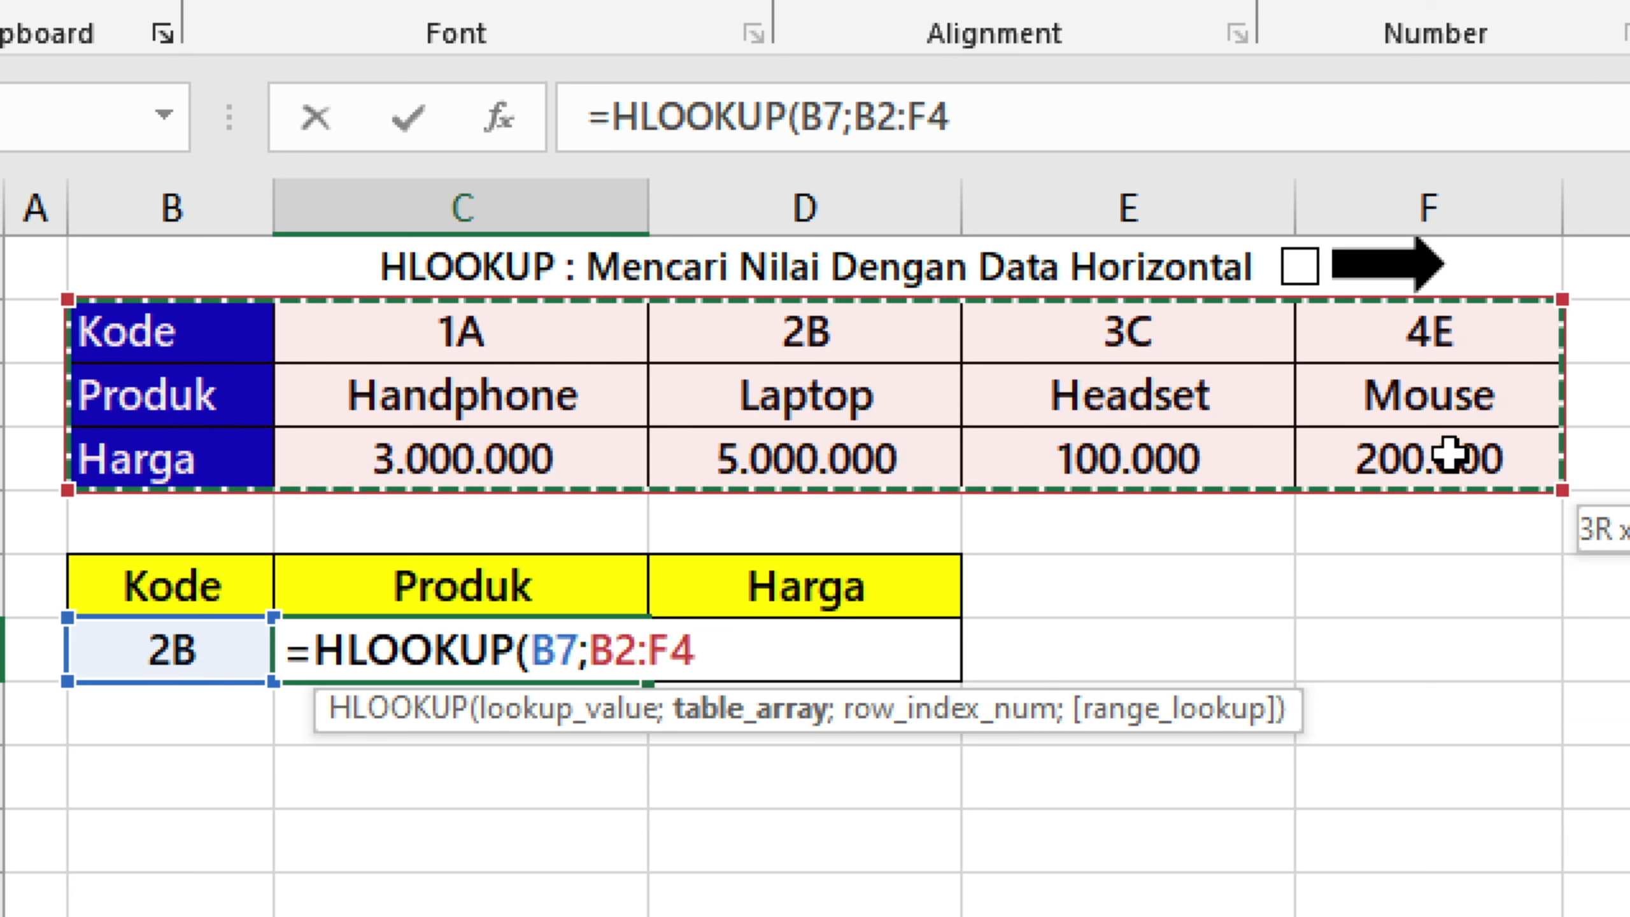
pyautogui.write(';')
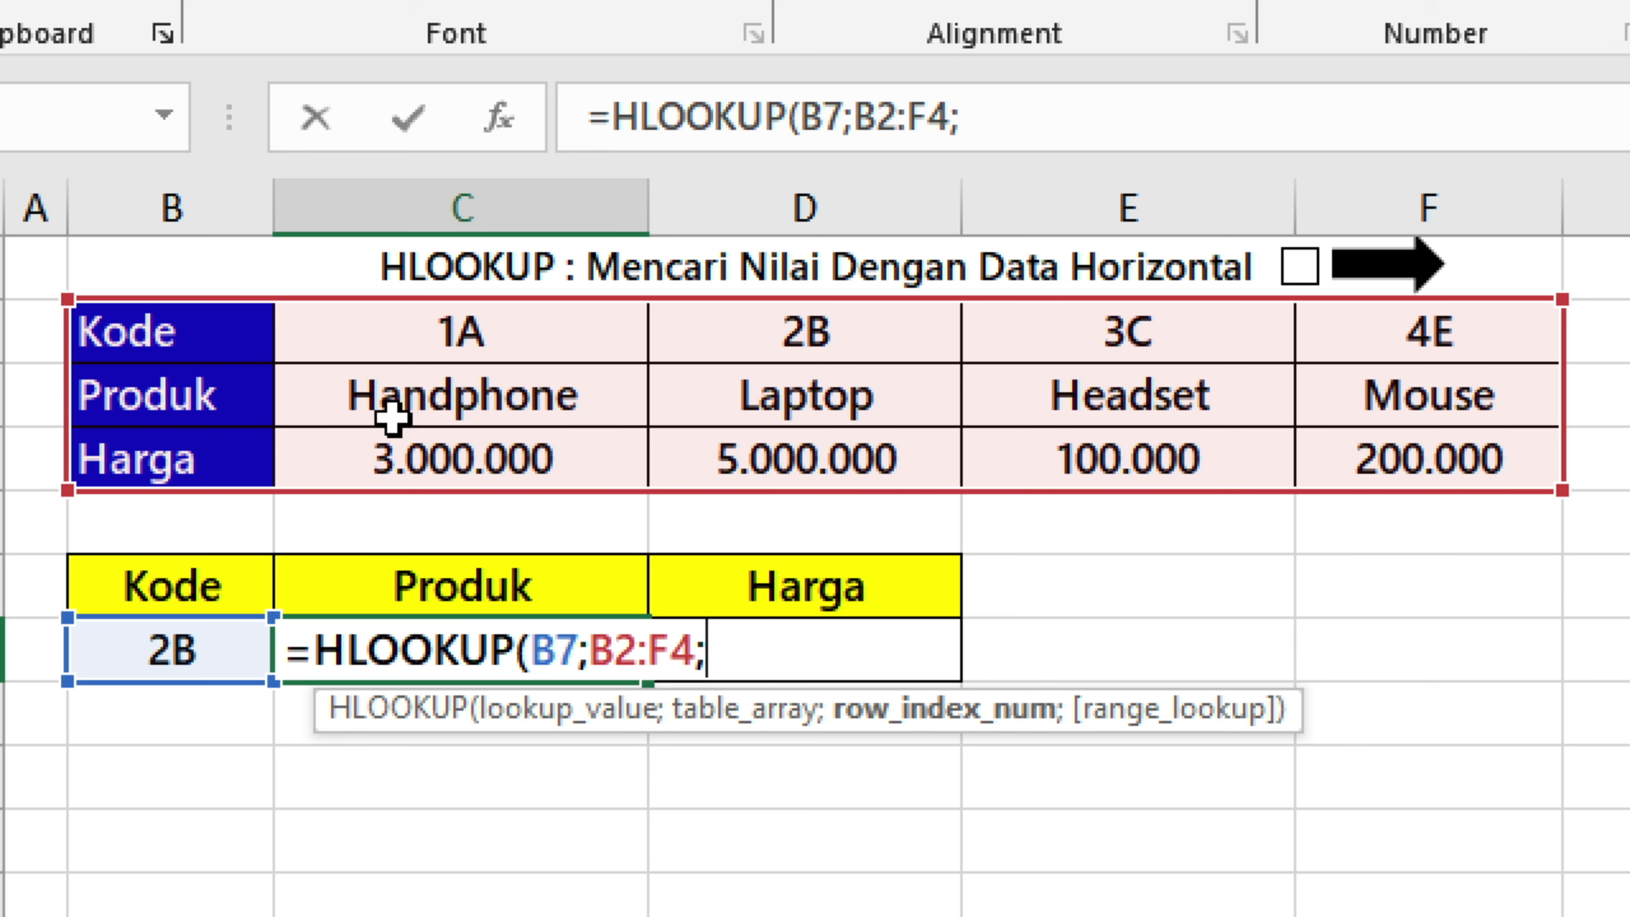
pyautogui.write('2;')
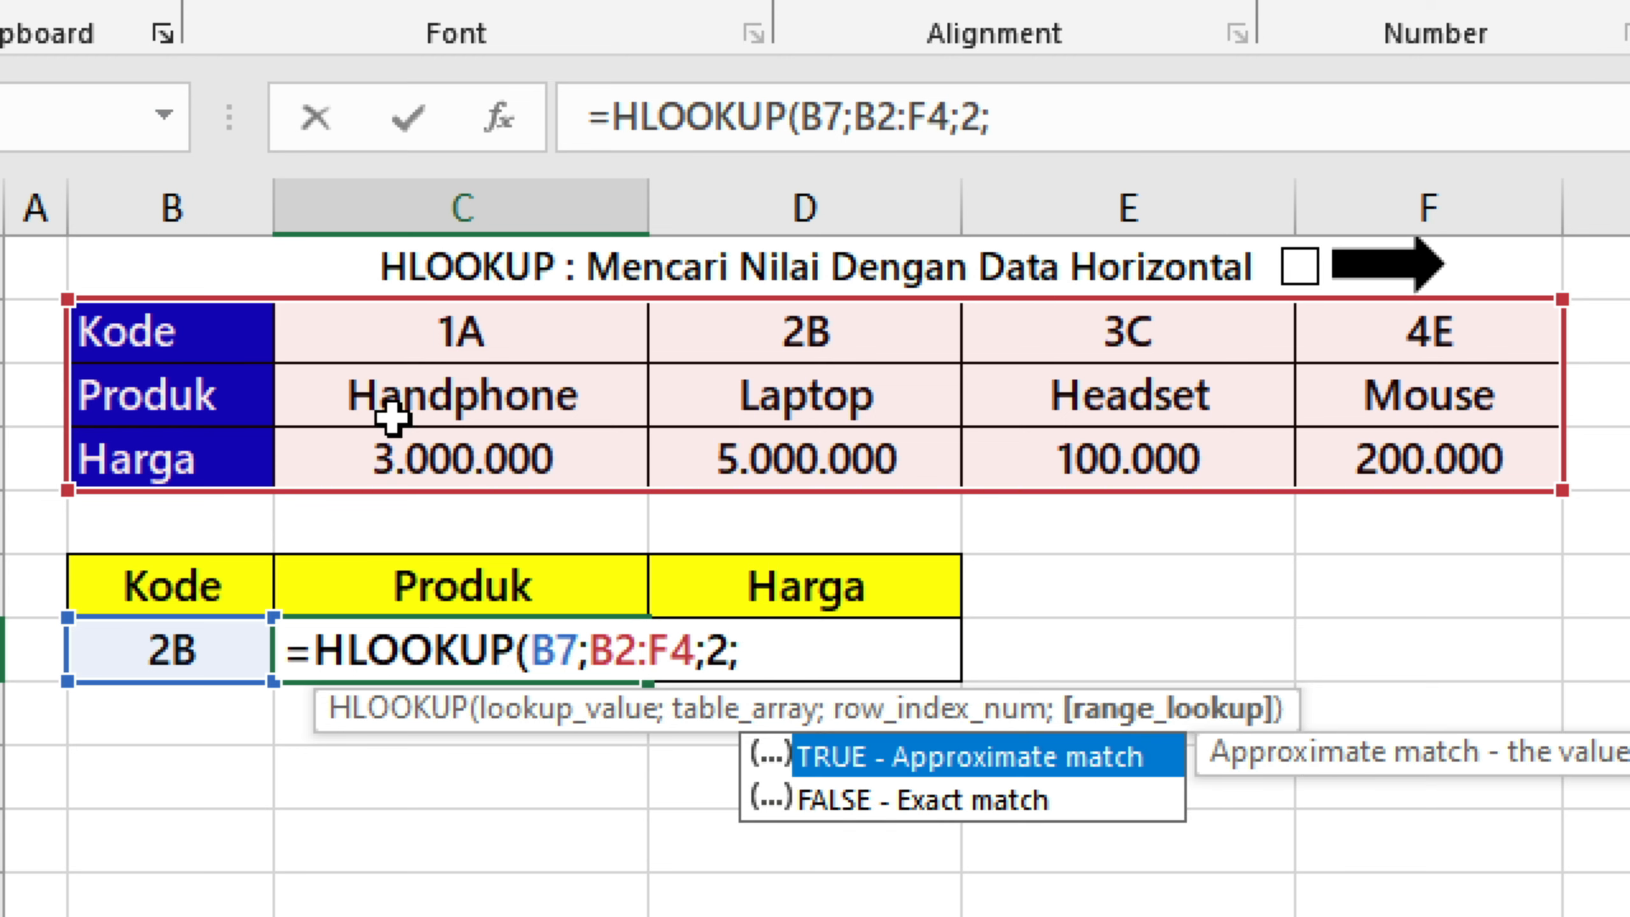
pyautogui.write('0)')
pyautogui.hotkey('ctrl', 'Return')
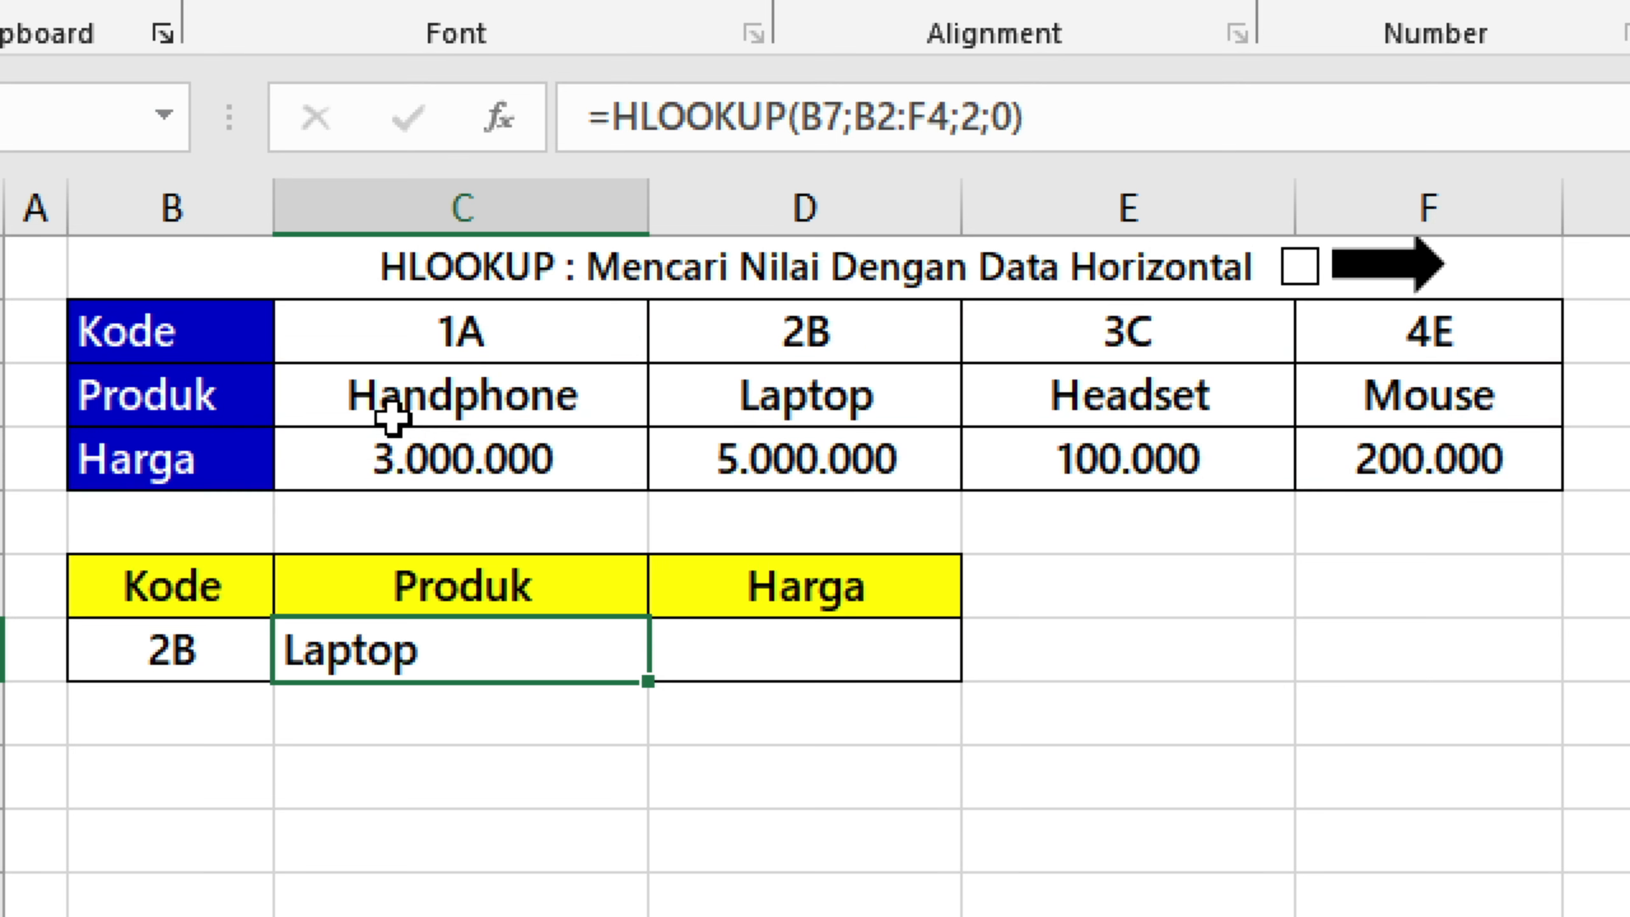
# Copy the HLOOKUP formula text from the Produk cell C7 into the Harga cell D7.
pyautogui.click(898, 380)
pyautogui.click(866, 462)
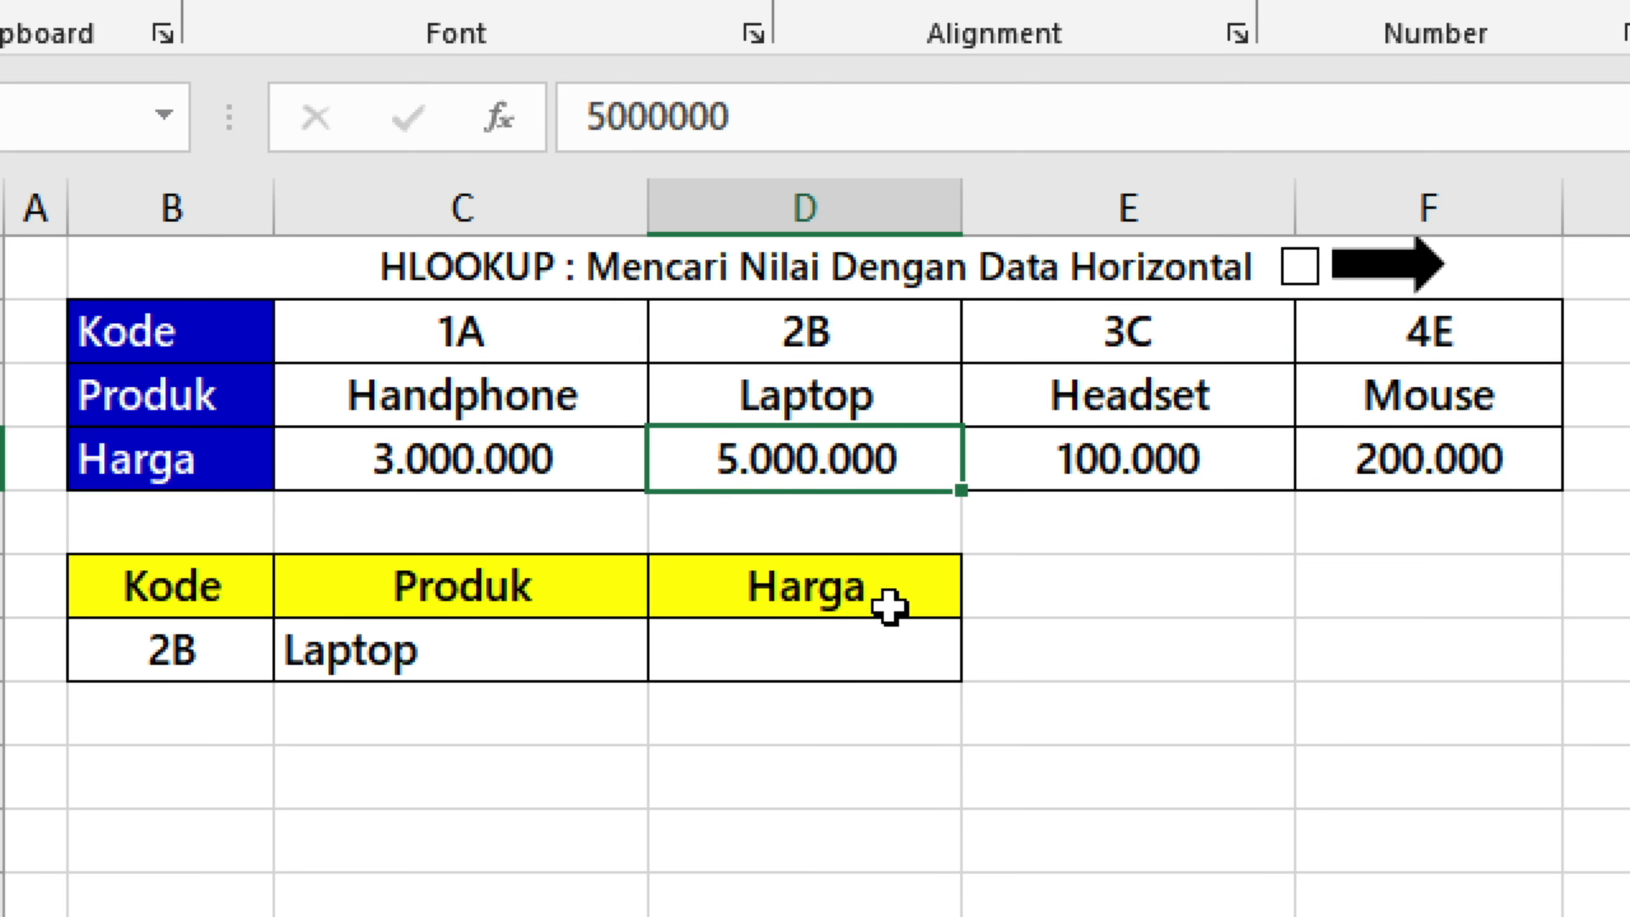
pyautogui.click(902, 641)
pyautogui.click(436, 632)
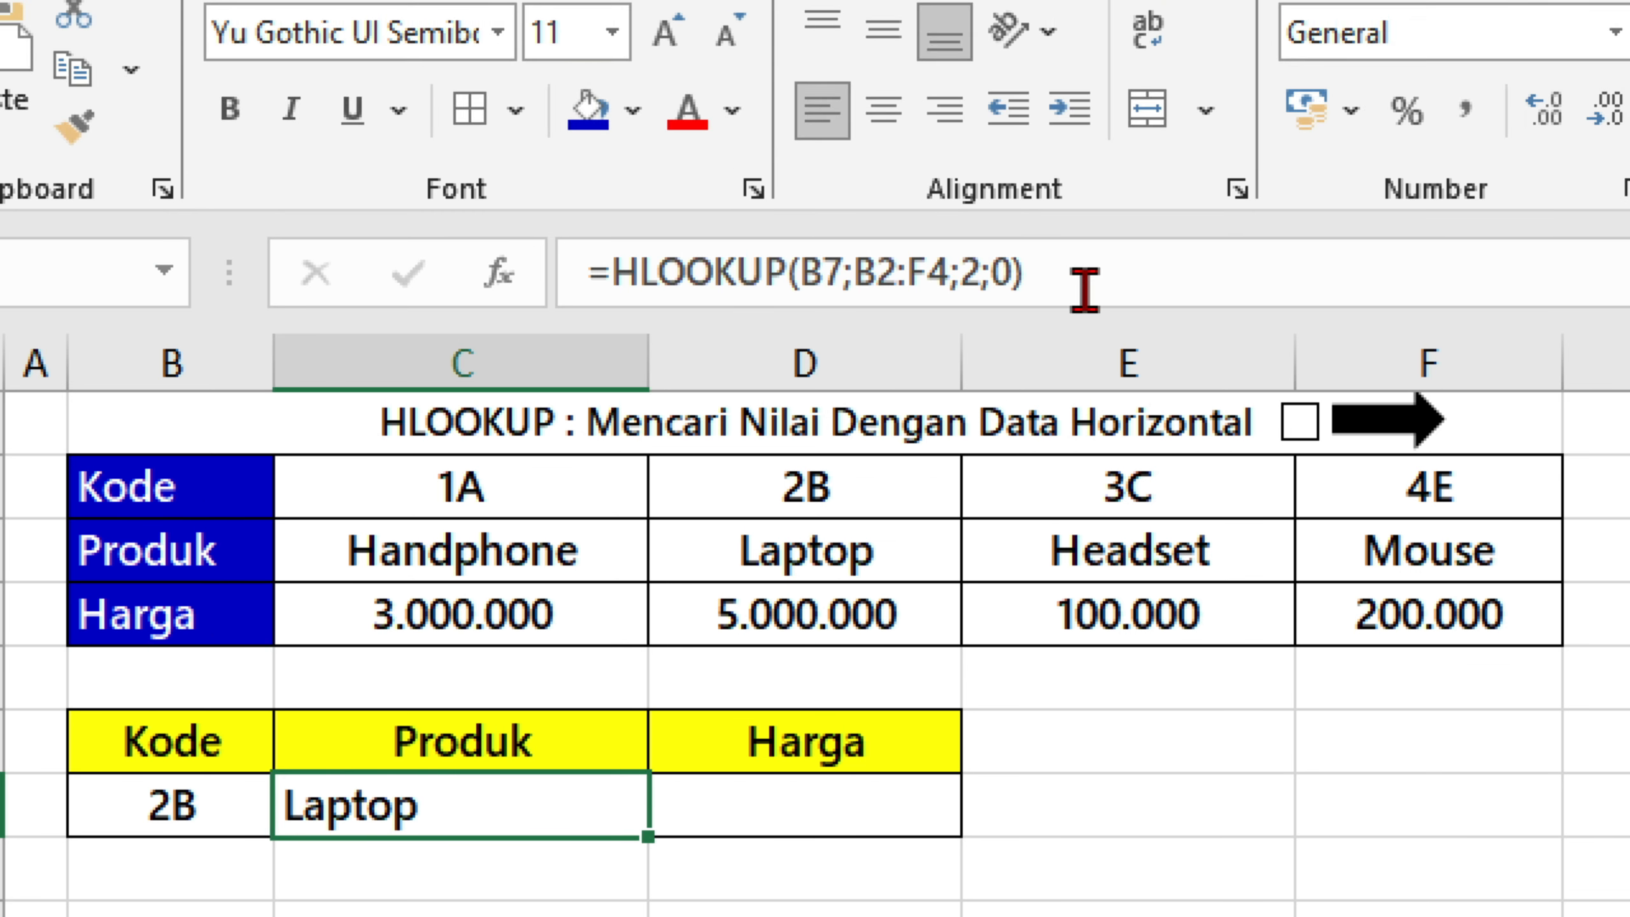
pyautogui.click(1084, 289)
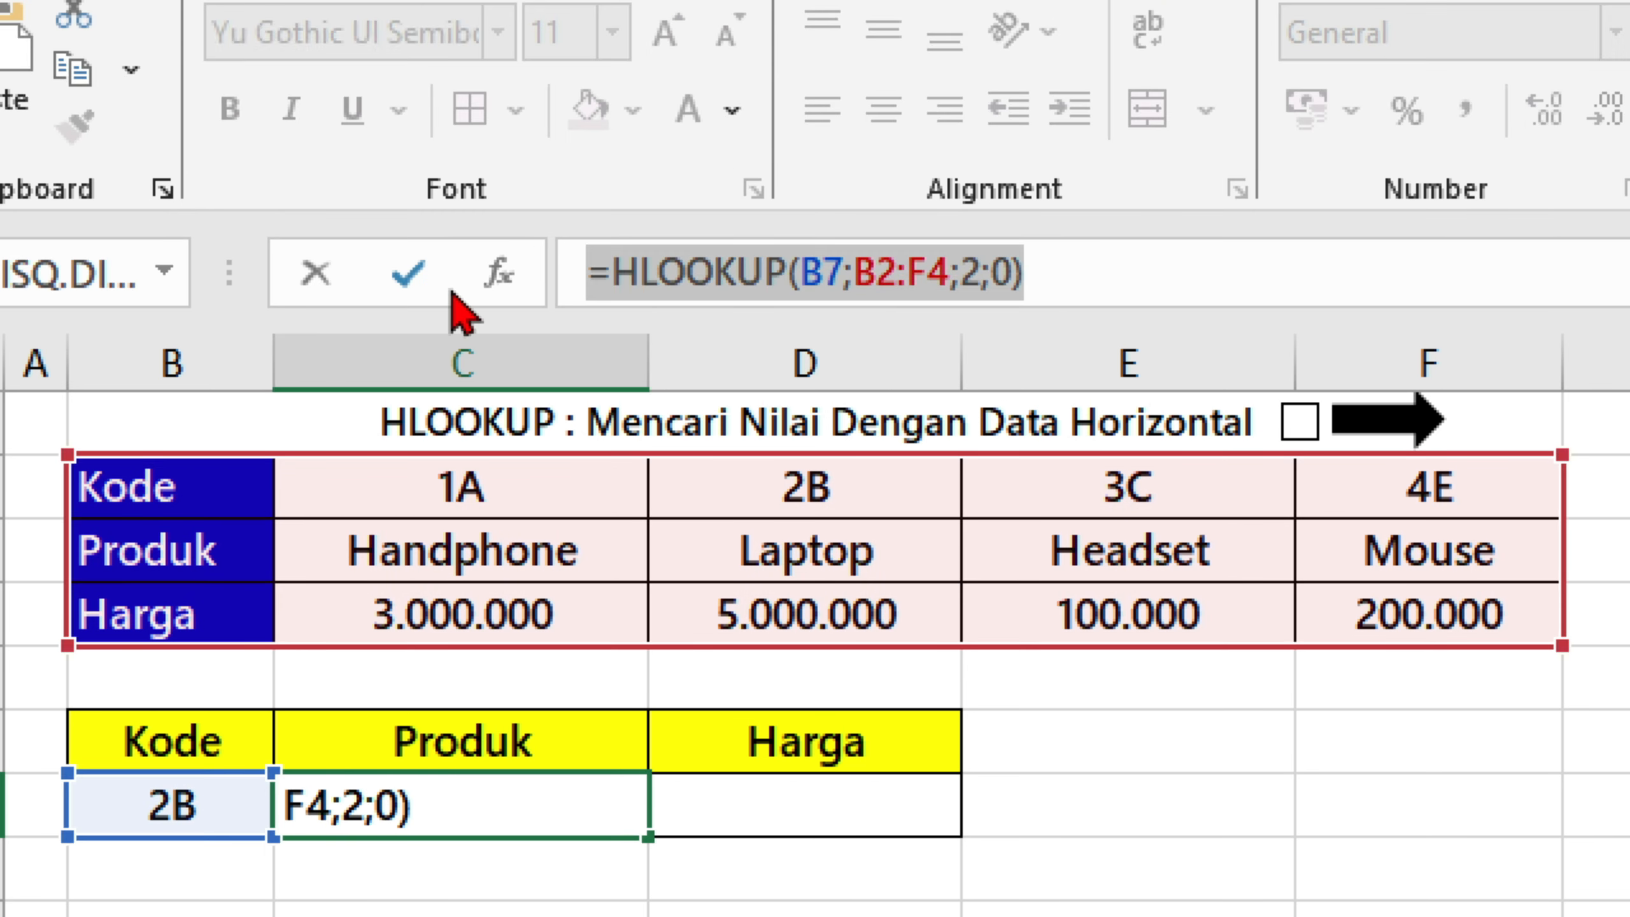
pyautogui.click(779, 803)
pyautogui.doubleClick(780, 803)
pyautogui.write('=HLOOKUP(B7;B2:F4;2;0)')
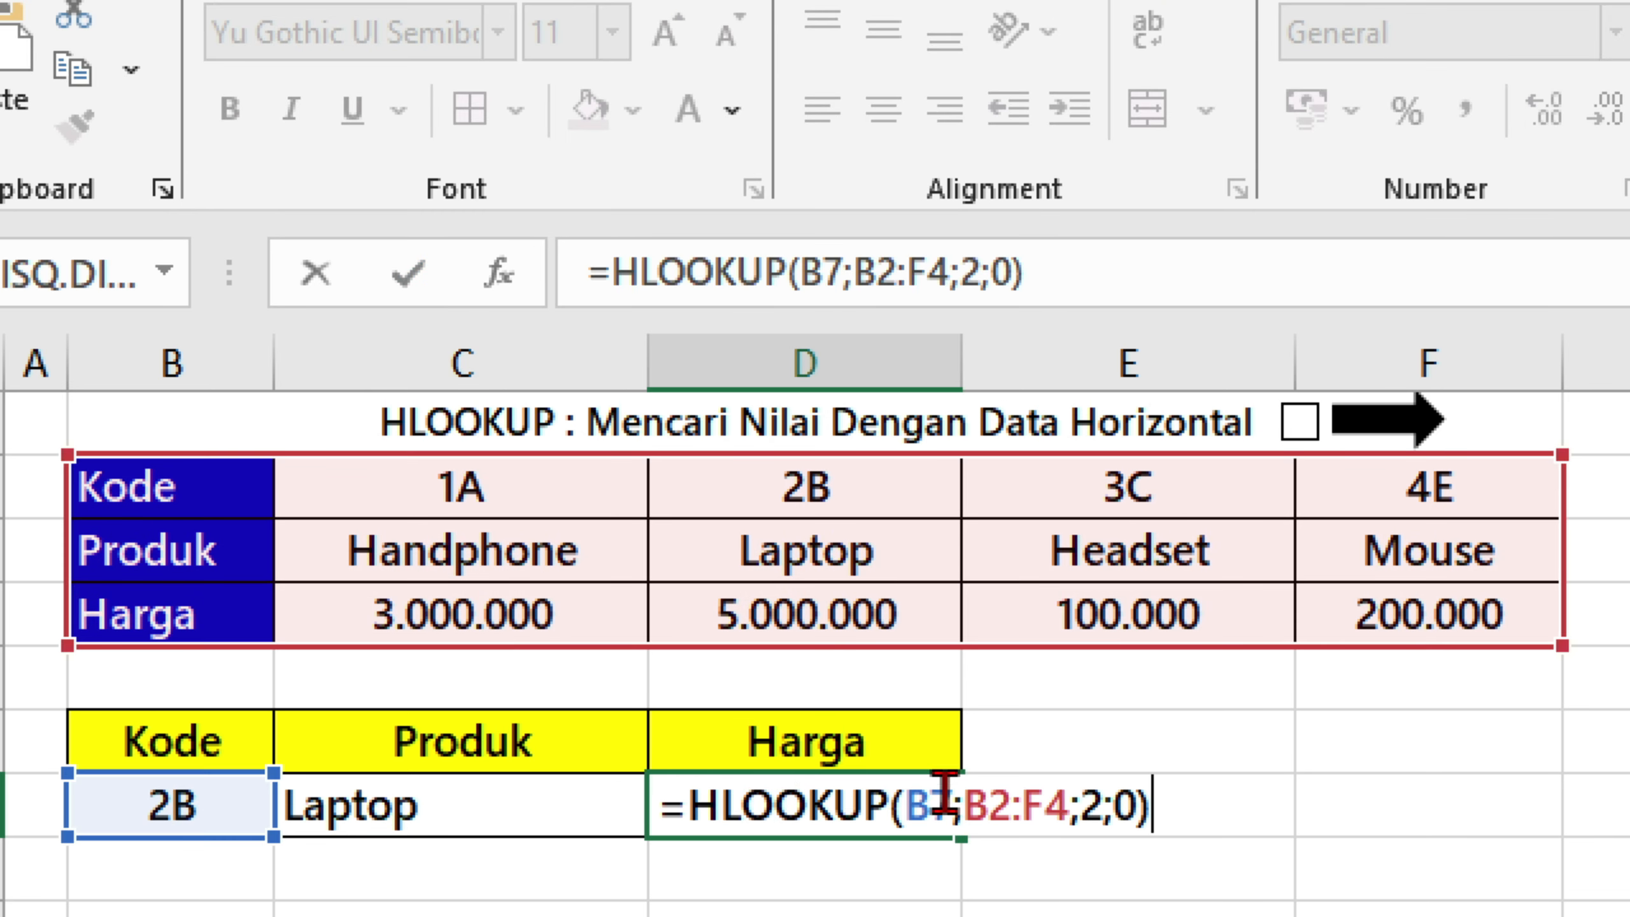
# Change the row index in the D7 formula to 3, giving =HLOOKUP(B7;B2:F4;3;0).
pyautogui.click(1103, 803)
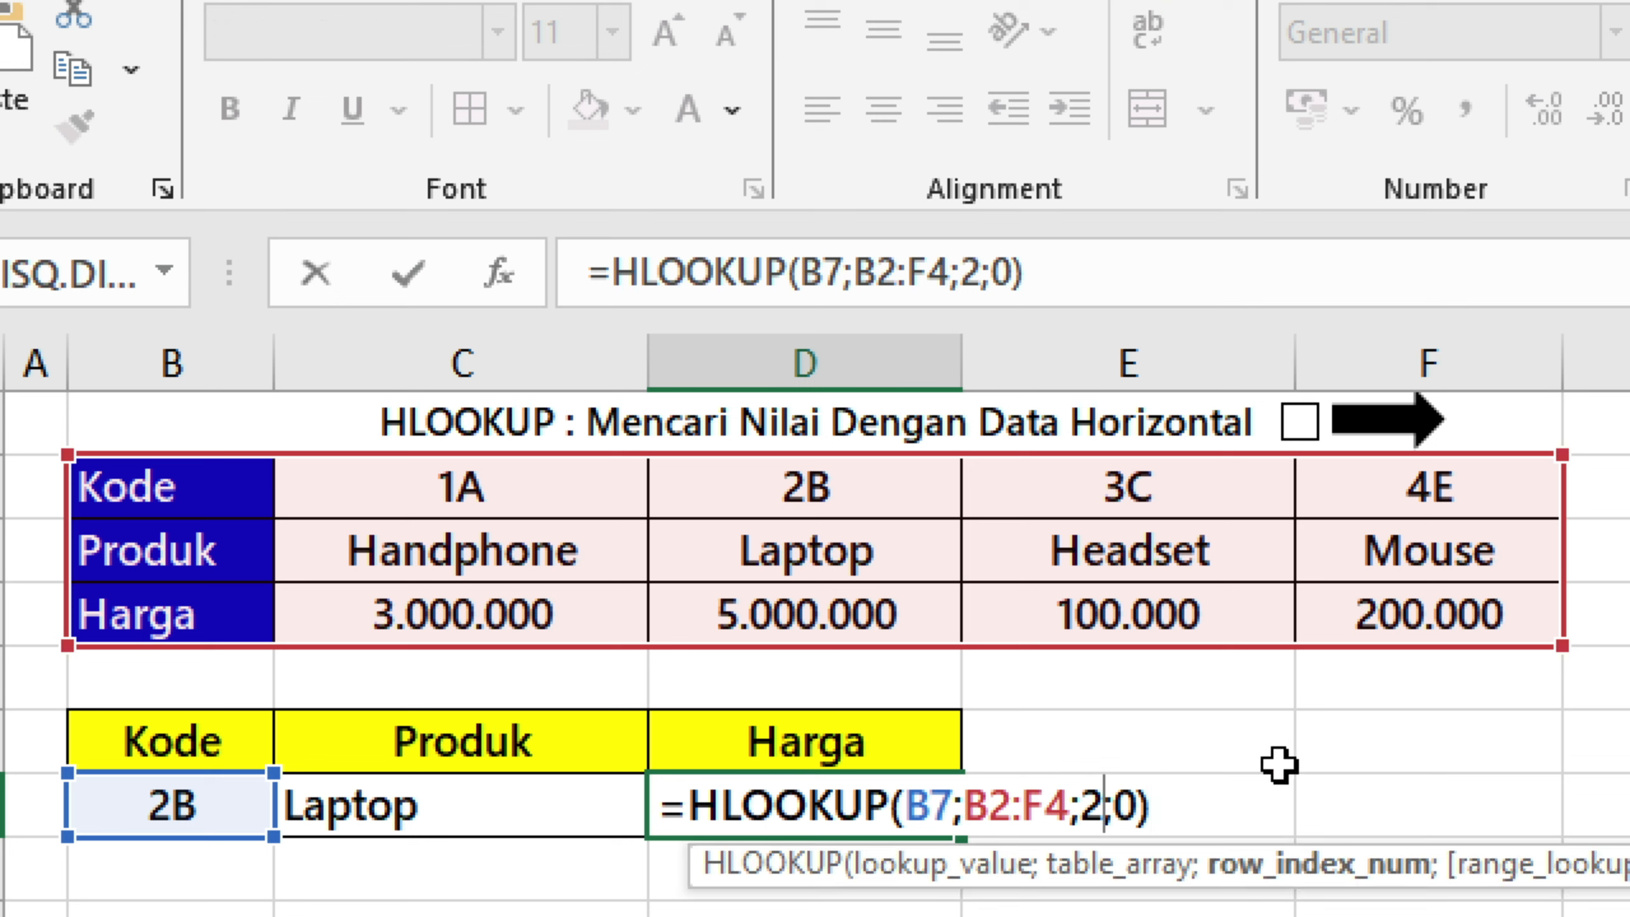
pyautogui.press('BackSpace')
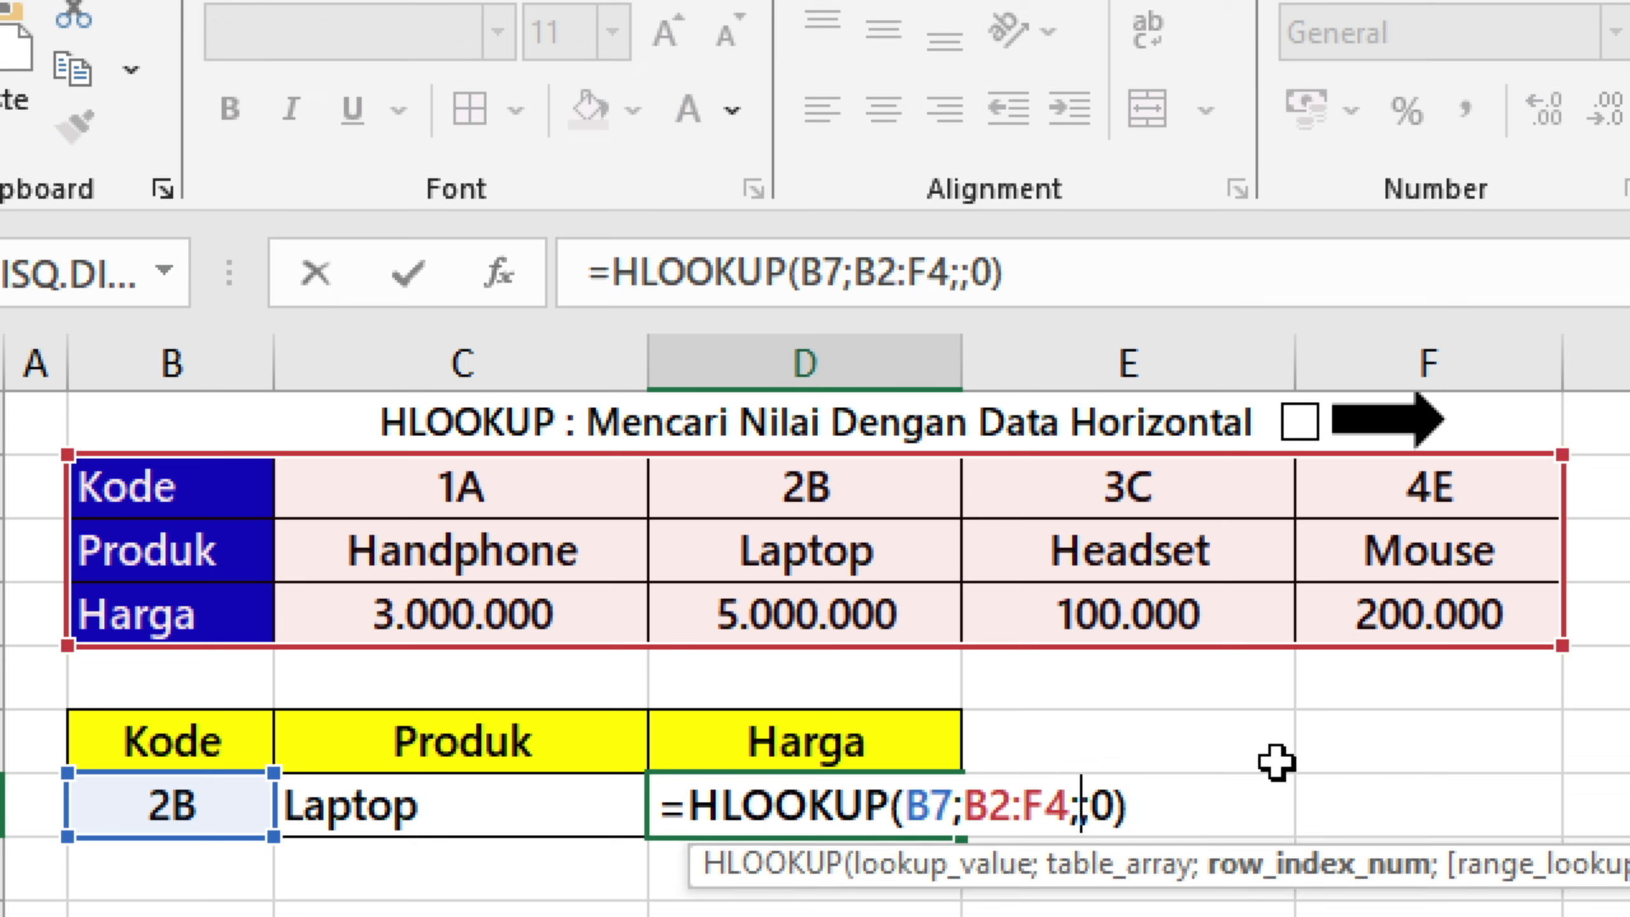
pyautogui.write('33')
pyautogui.press('BackSpace')
pyautogui.hotkey('ctrl', 'Return')
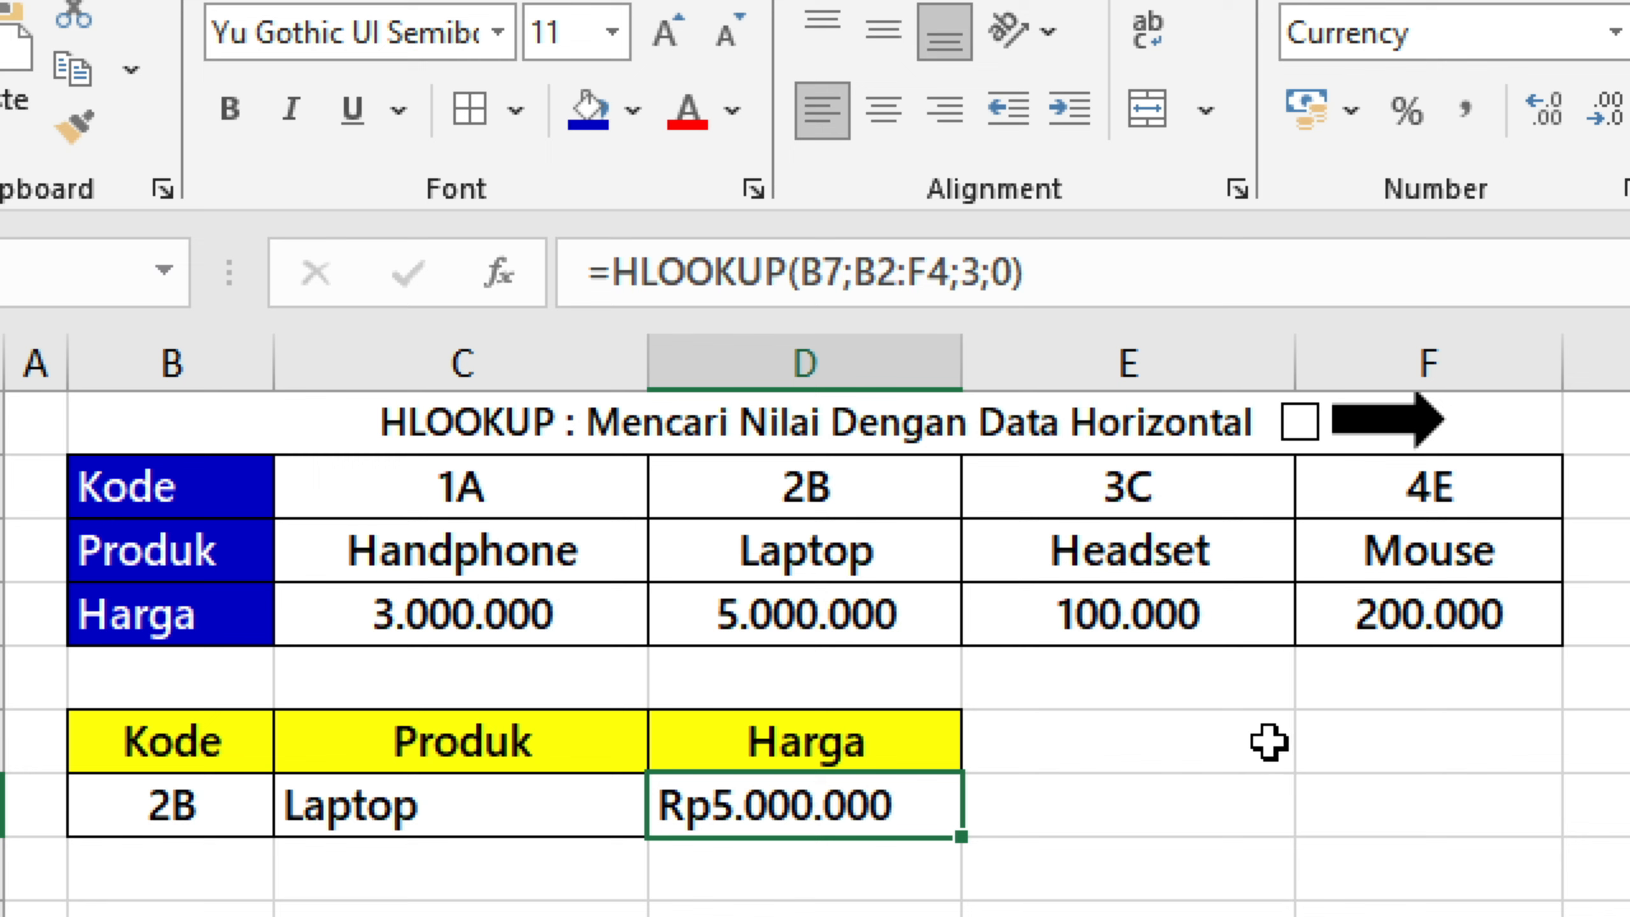
# Tick off HLOOKUP in its title row and go to the INDEXMATCH sheet.
pyautogui.click(1299, 424)
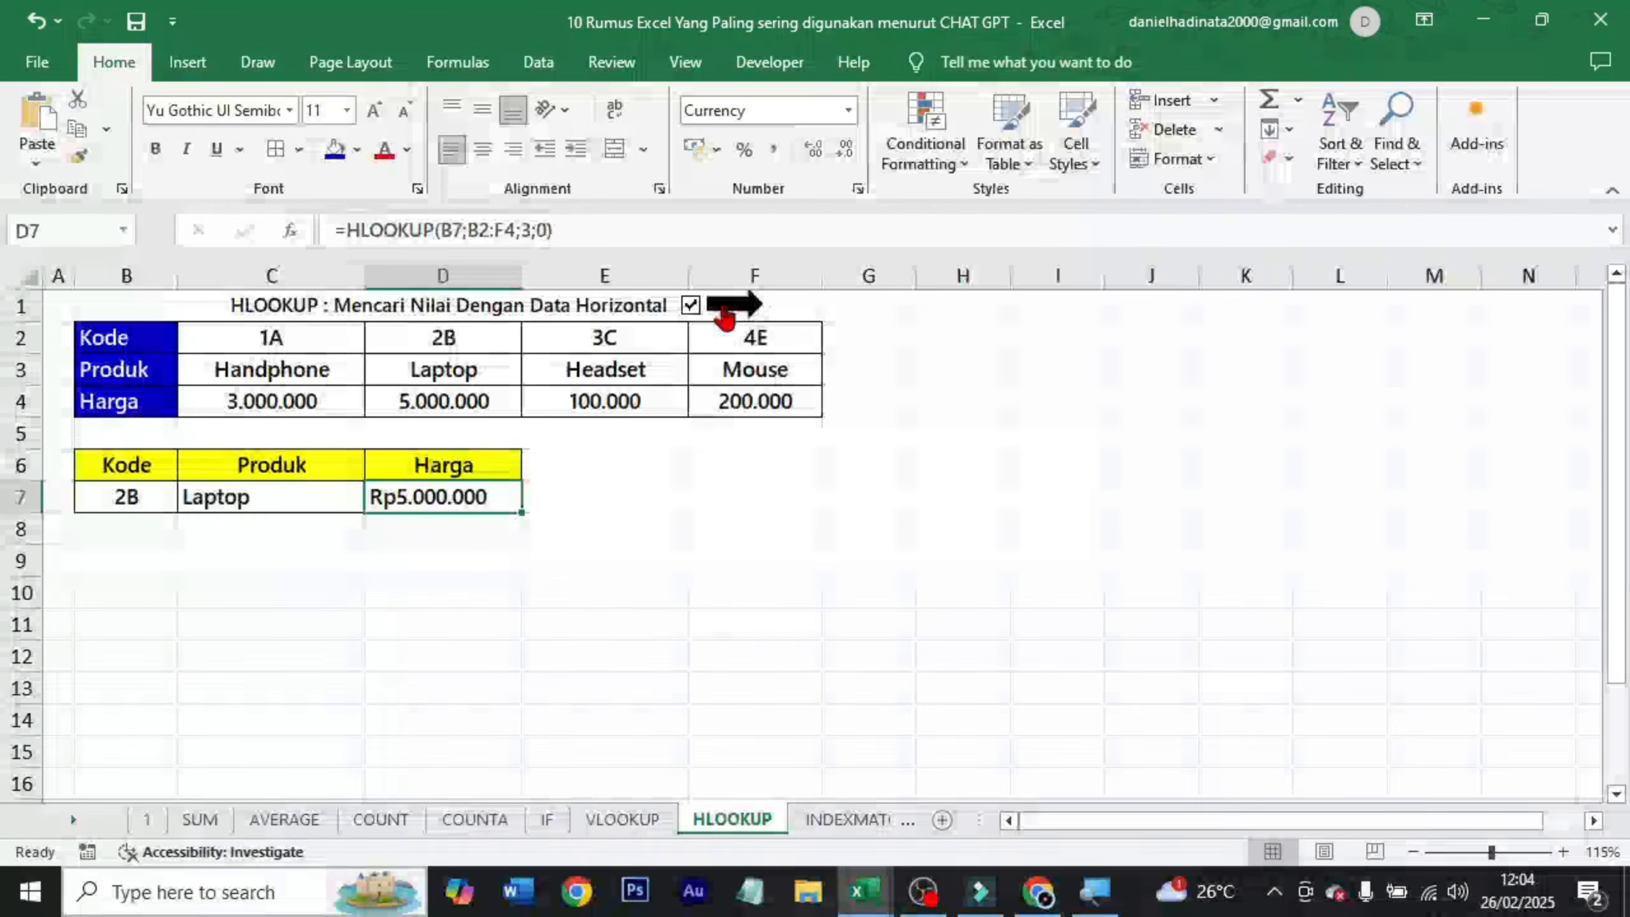
pyautogui.click(1365, 431)
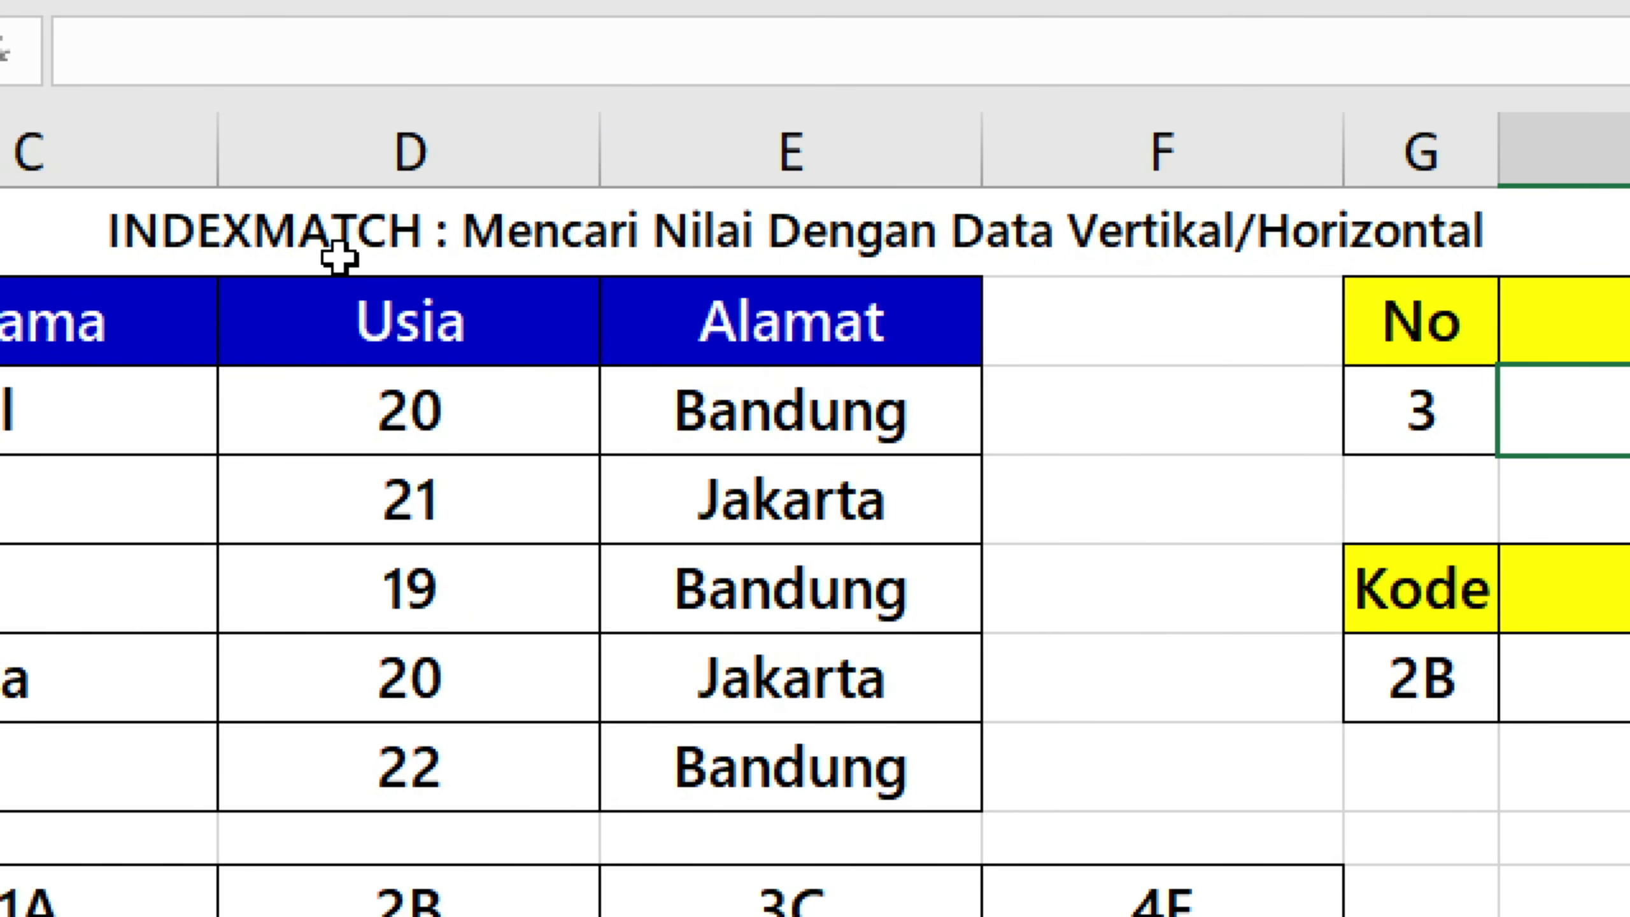
# Start an INDEX formula in the Nama cell H3 with C3:C7 as its array.
pyautogui.click(383, 234)
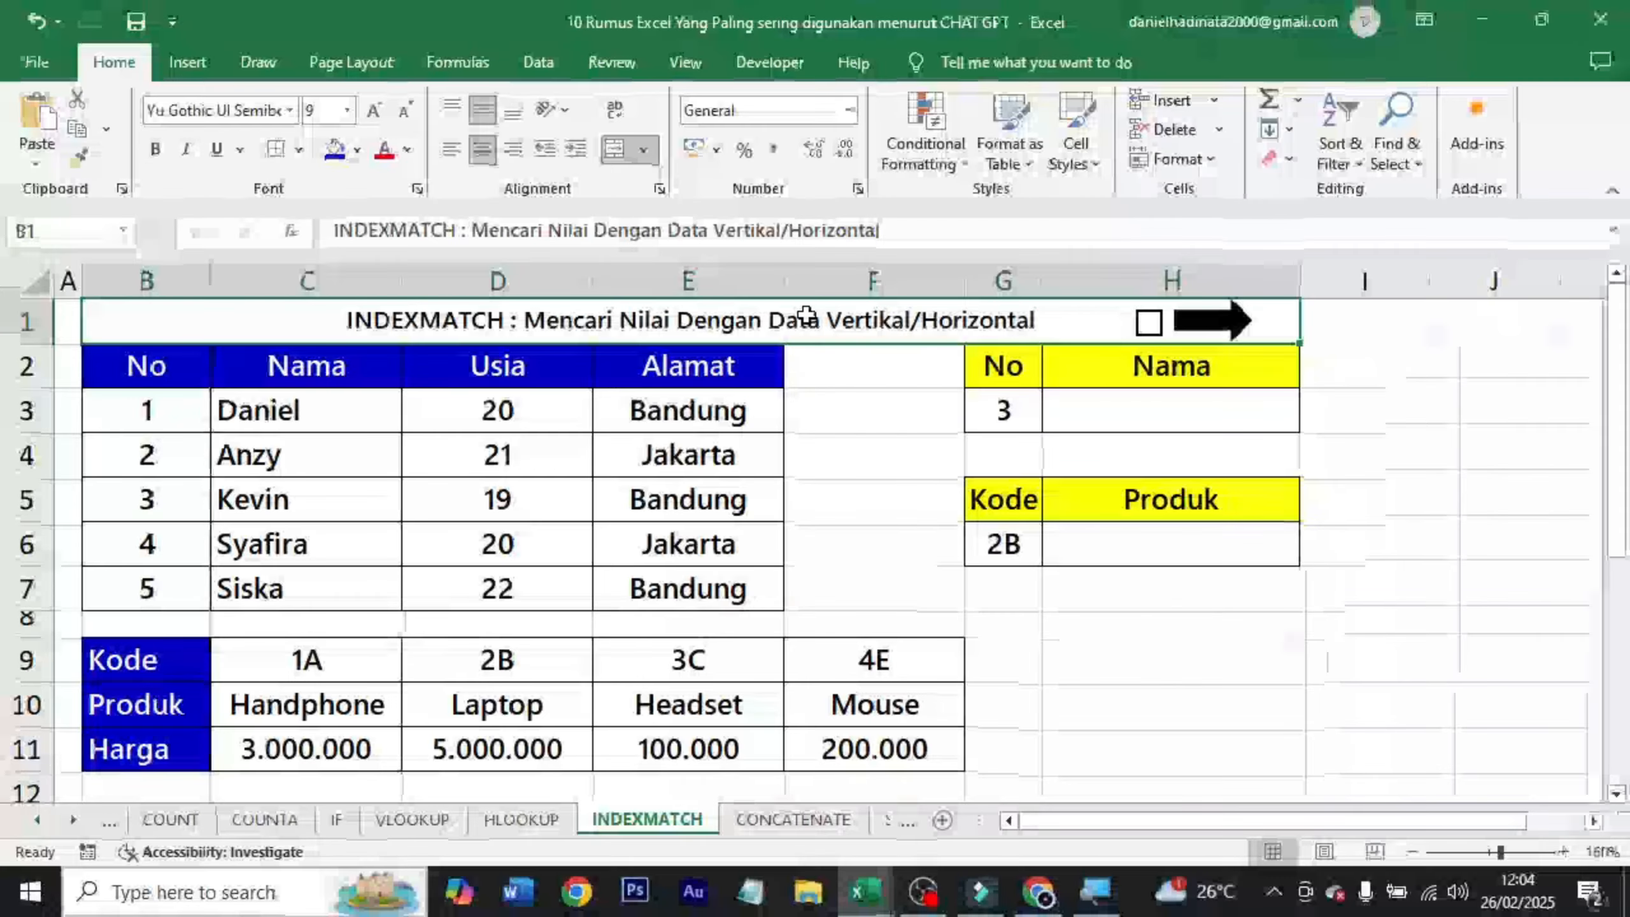
pyautogui.click(1167, 390)
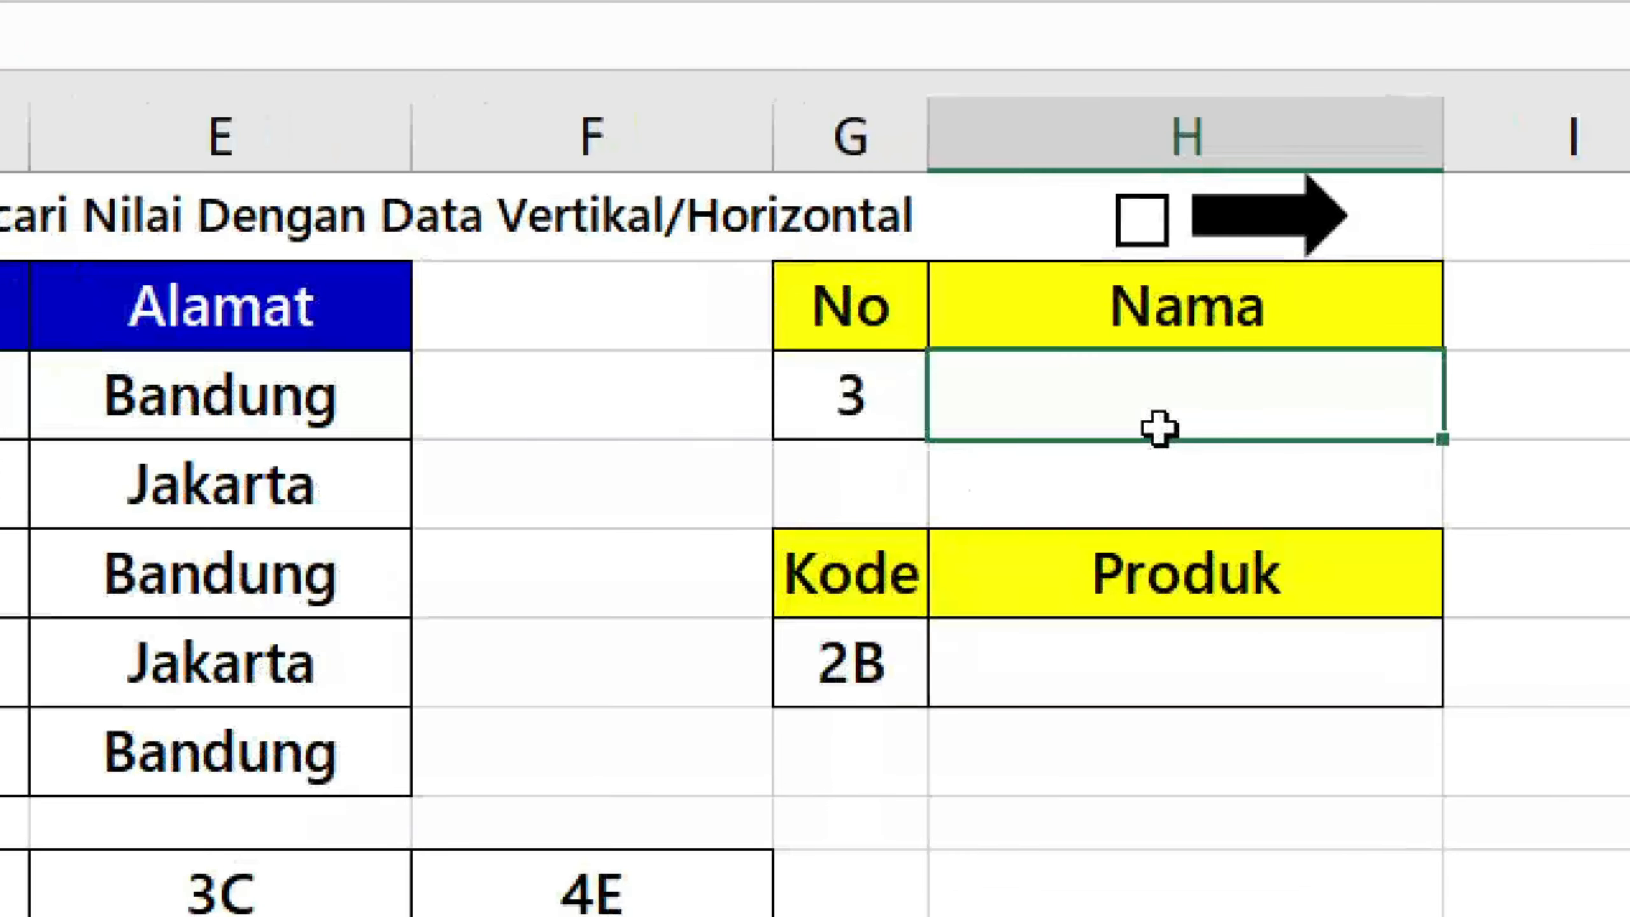
pyautogui.doubleClick(1157, 427)
pyautogui.write('=index')
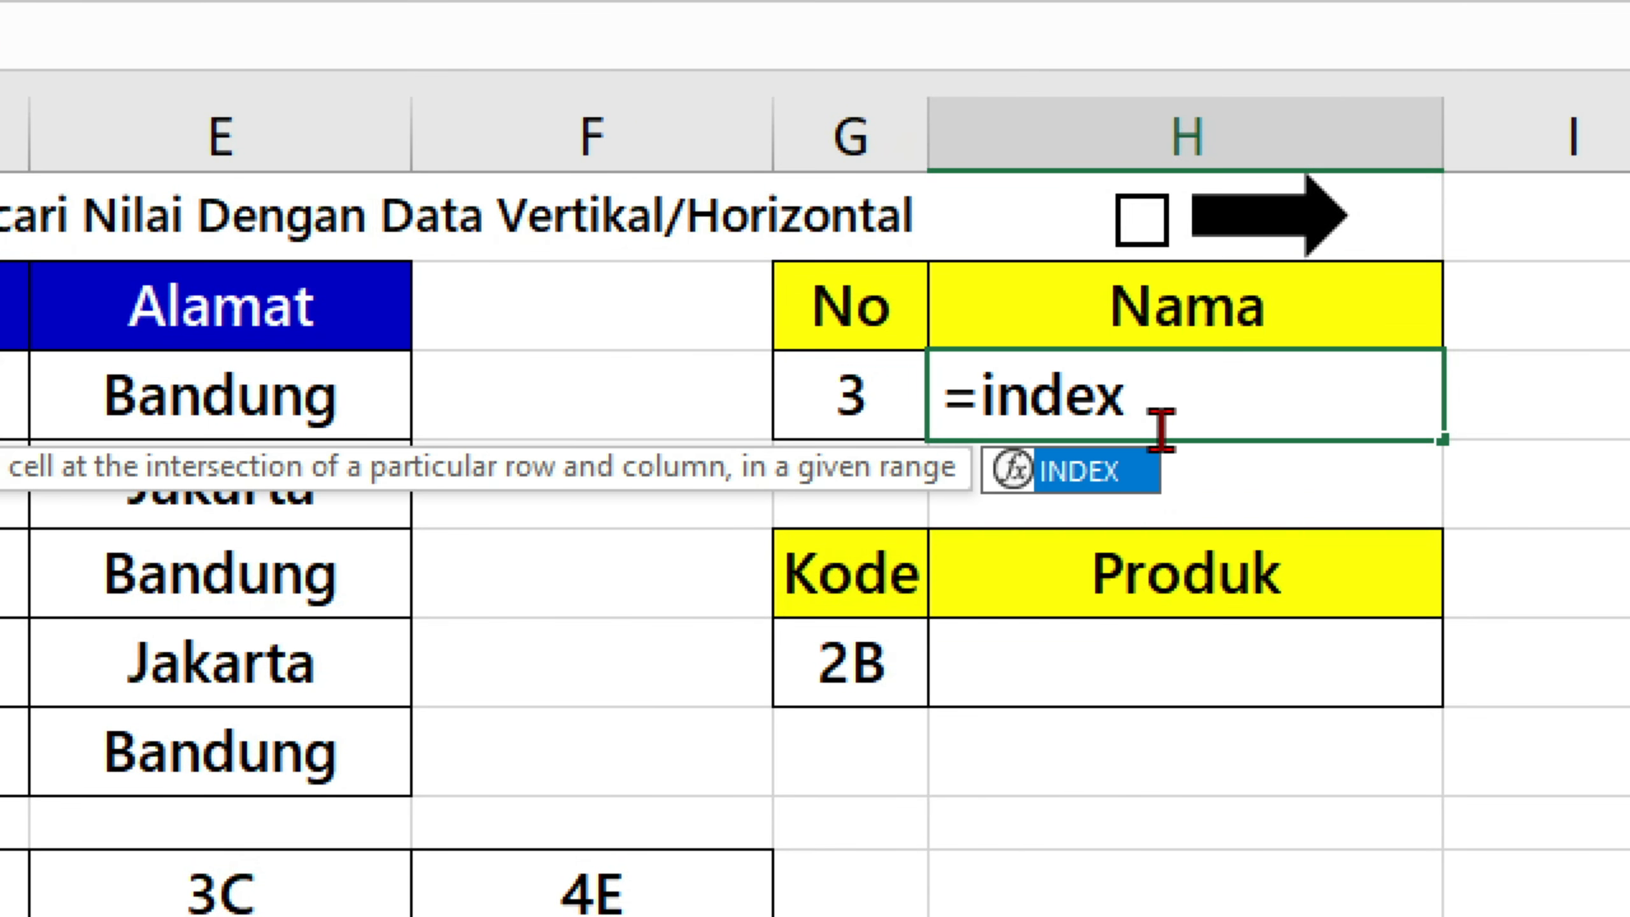
pyautogui.press('Tab')
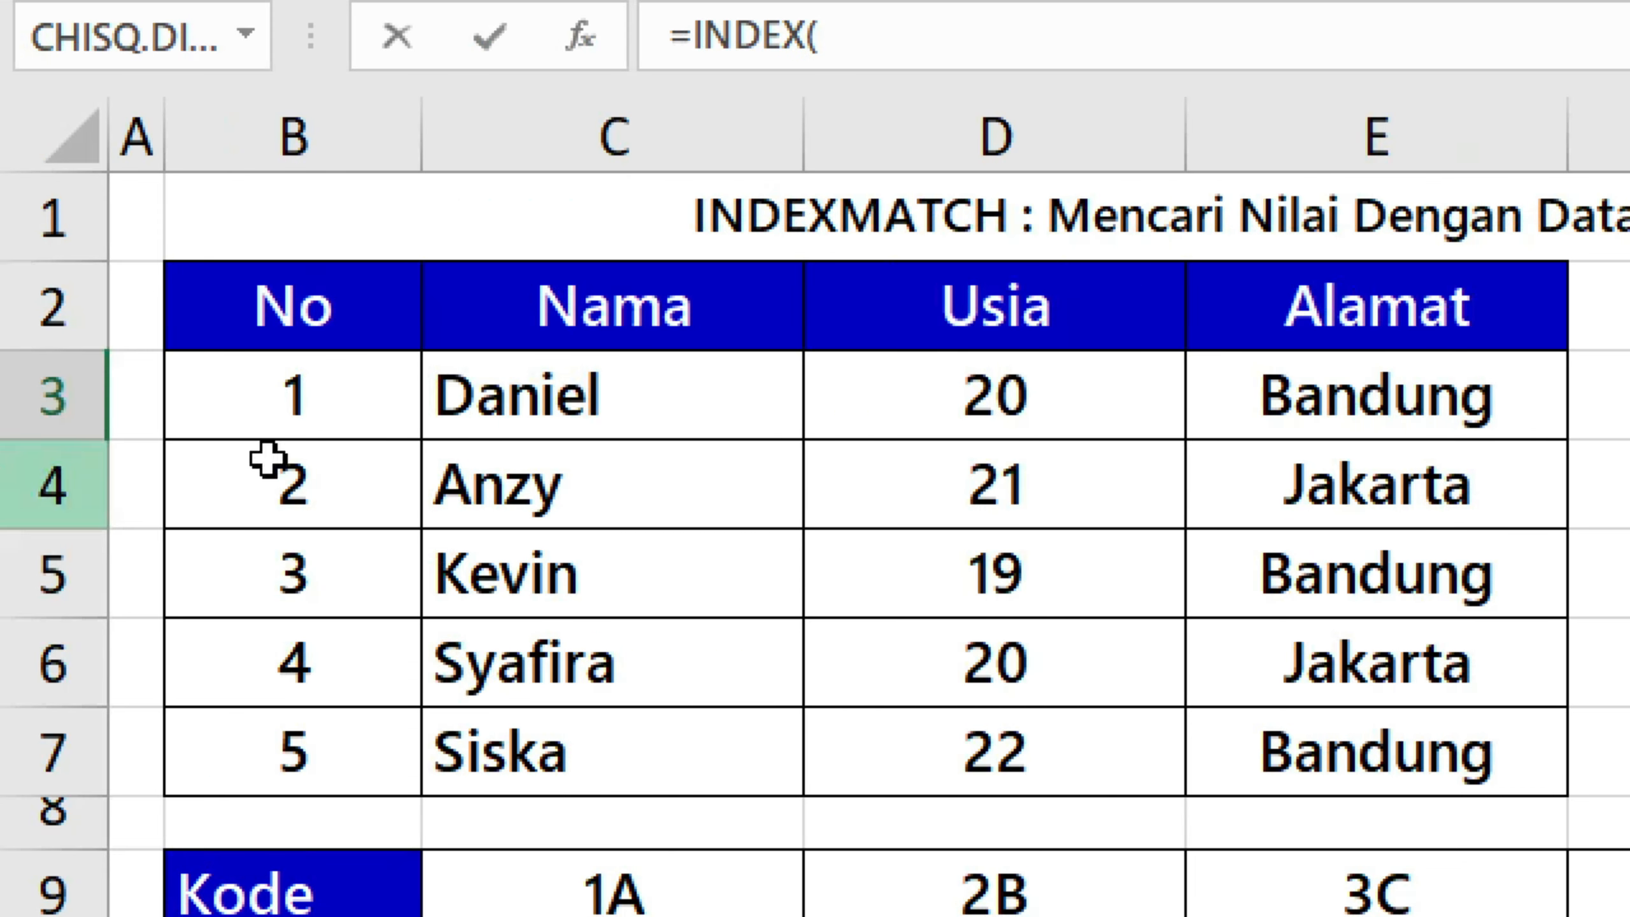
pyautogui.click(620, 403)
pyautogui.moveTo(620, 507); pyautogui.dragTo(630, 736)
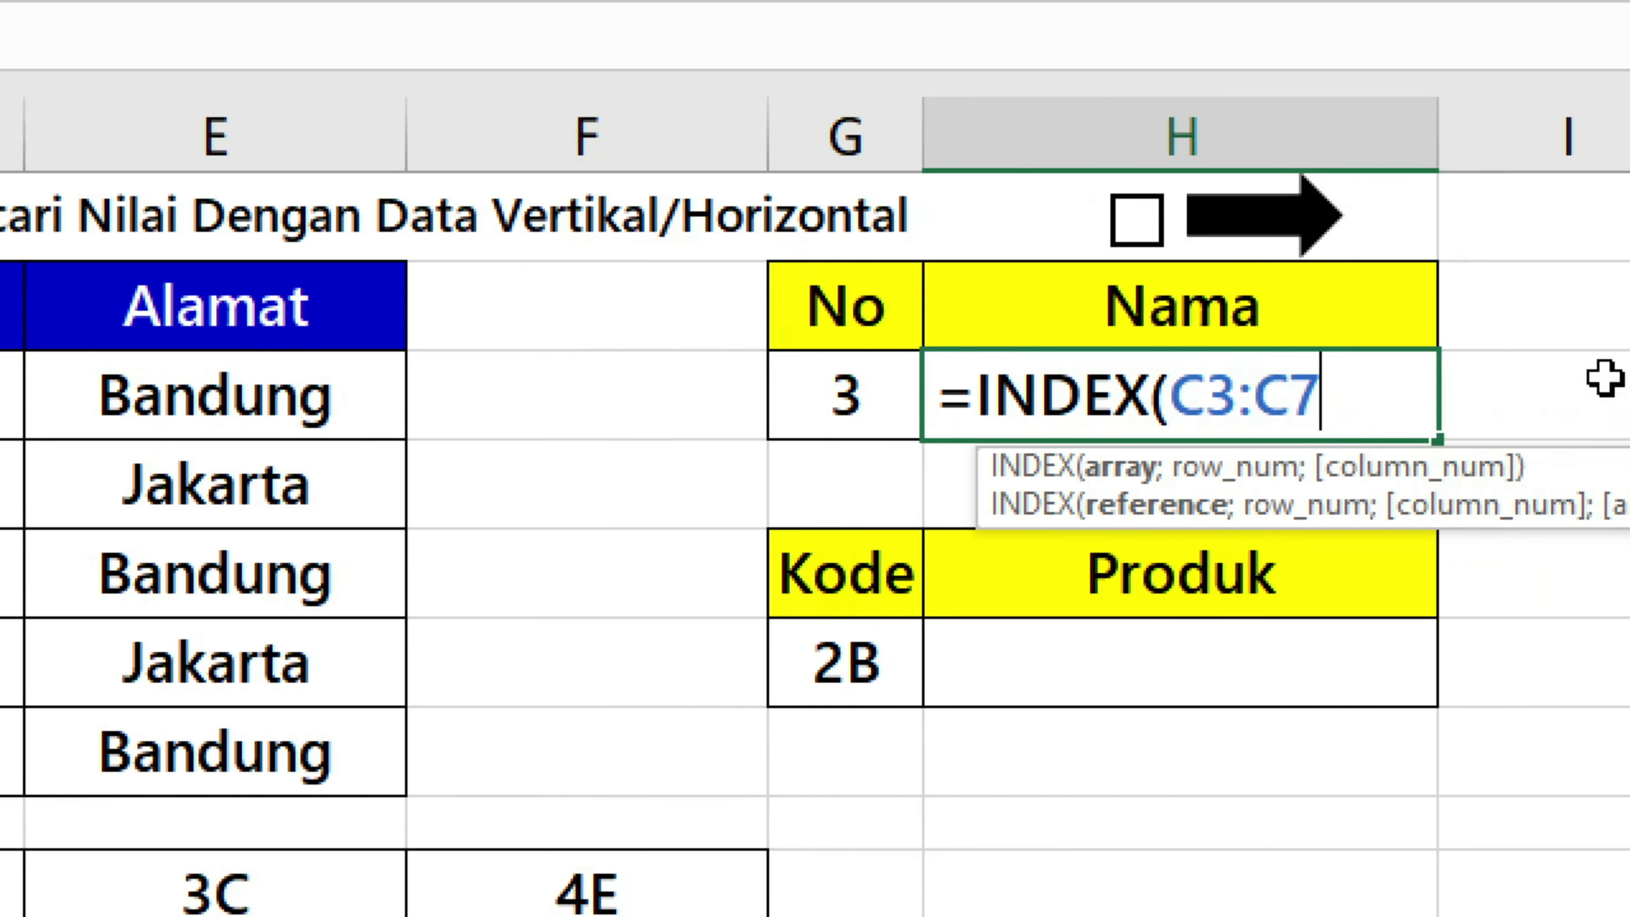
pyautogui.write(';')
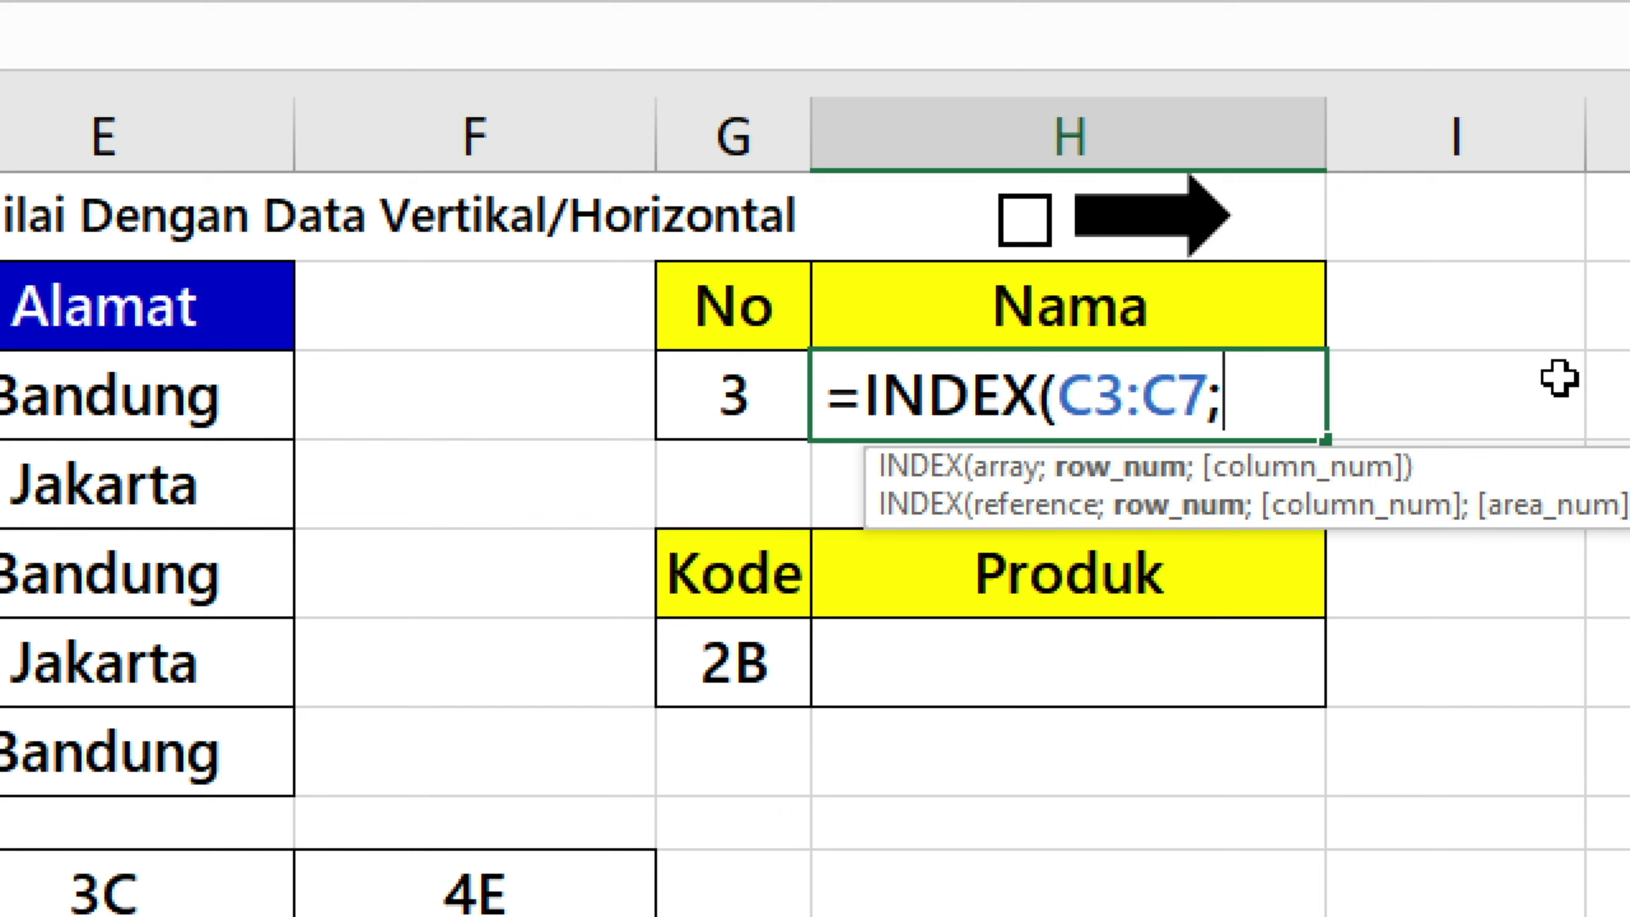
pyautogui.write('match')
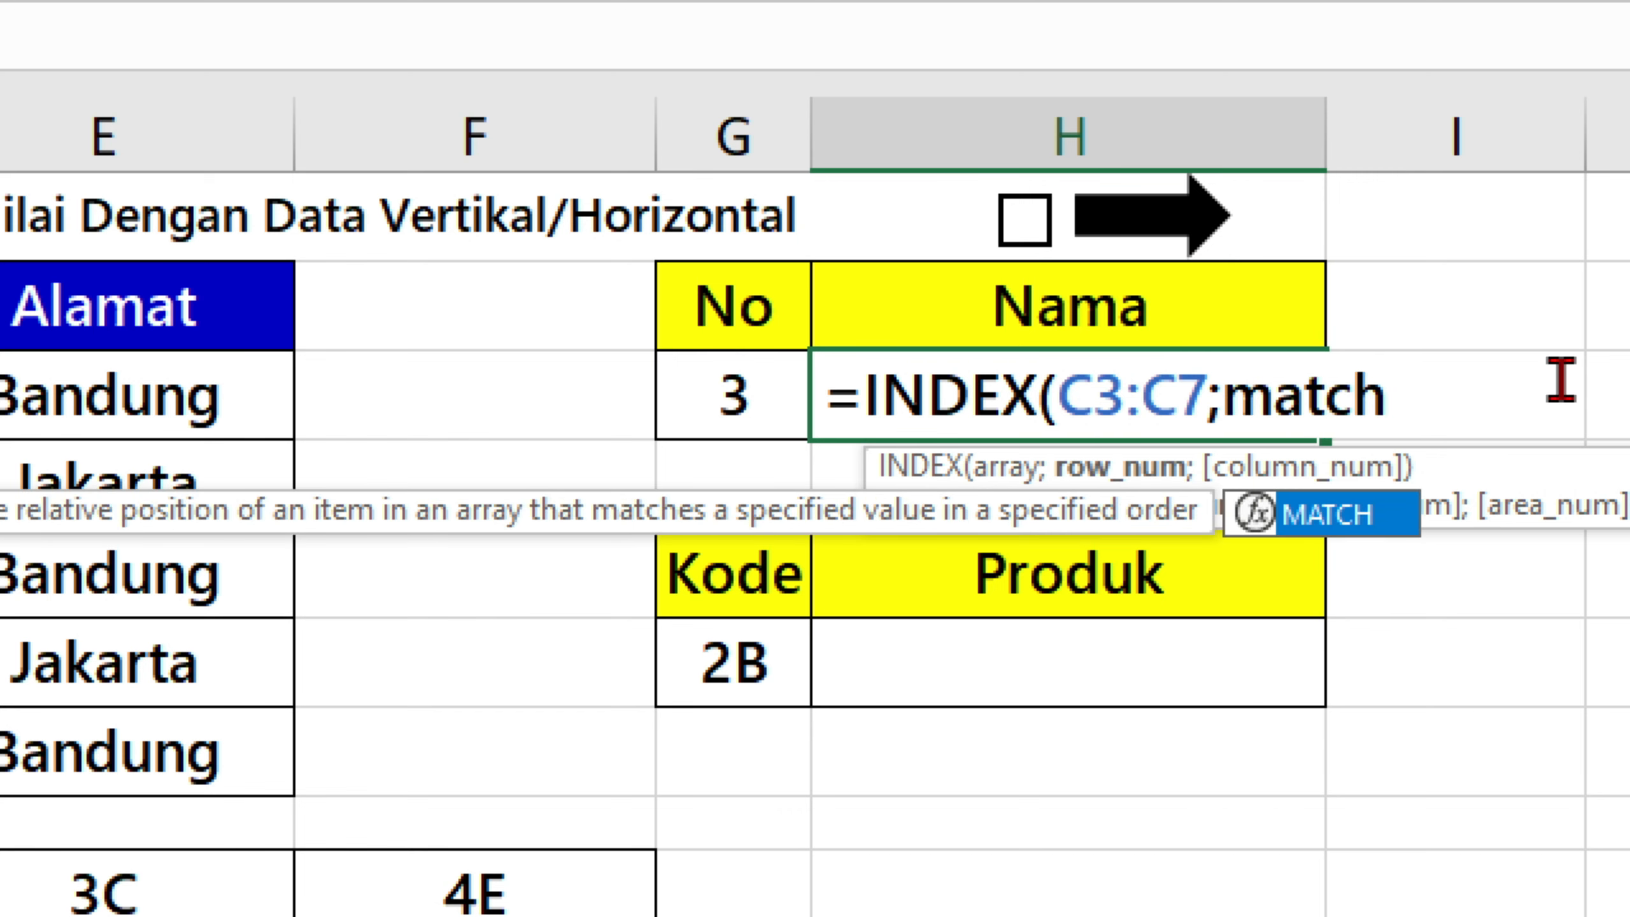
# Complete the H3 formula with MATCH(G3;B3:B7;0) as the row number, giving =INDEX(C3:C7;MATCH(G3;B3:B7;0)).
pyautogui.press('Tab')
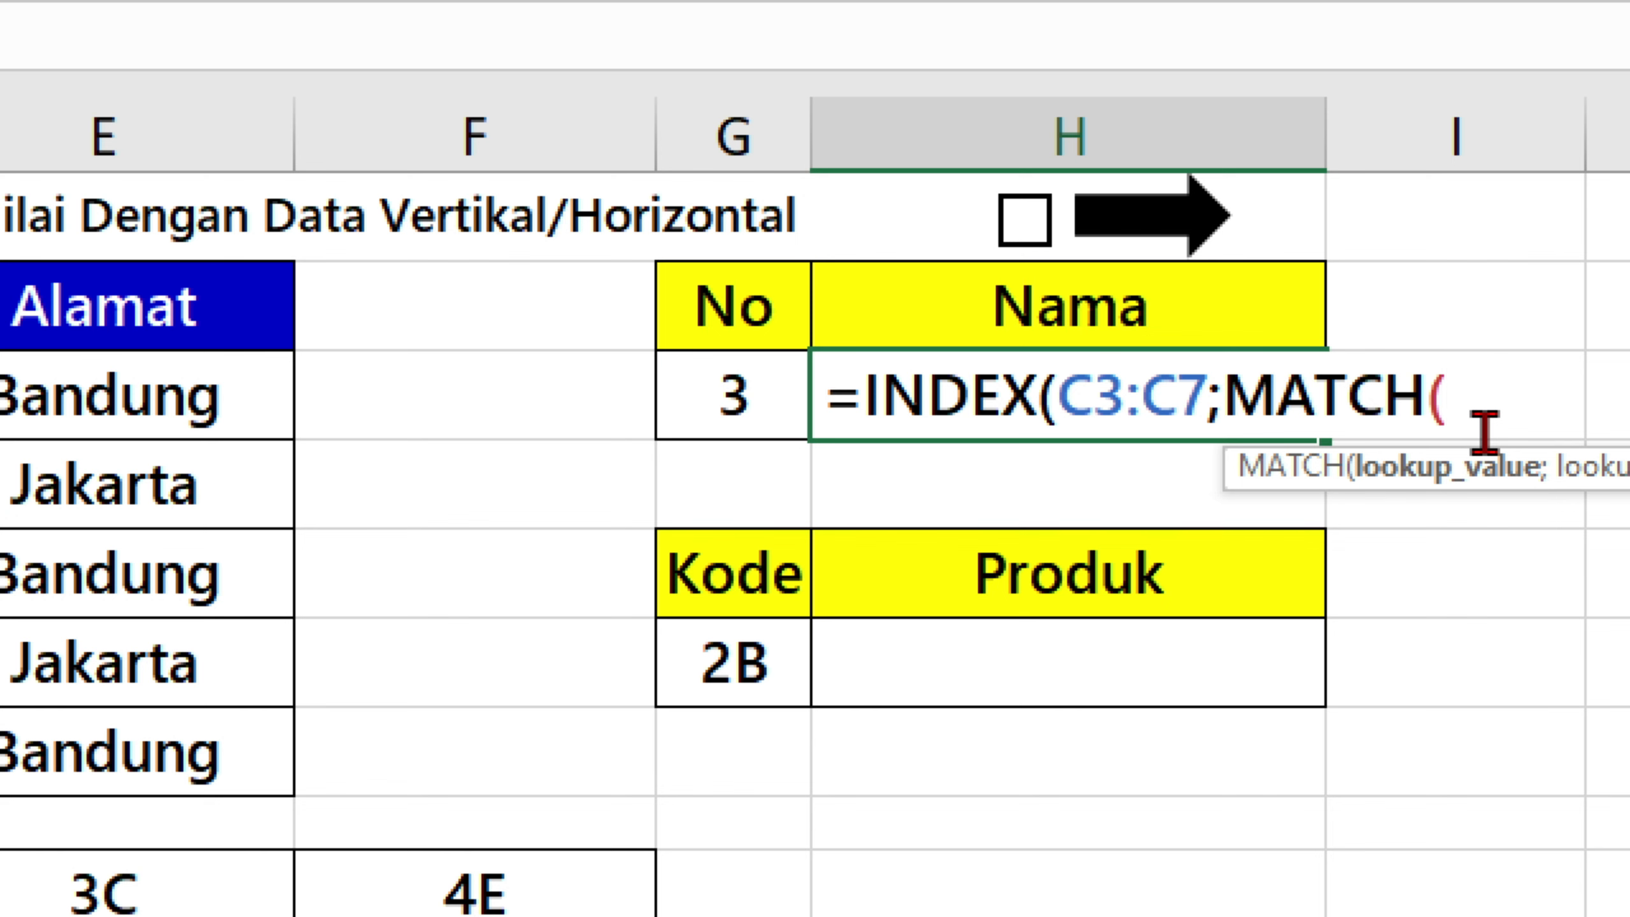
pyautogui.click(761, 393)
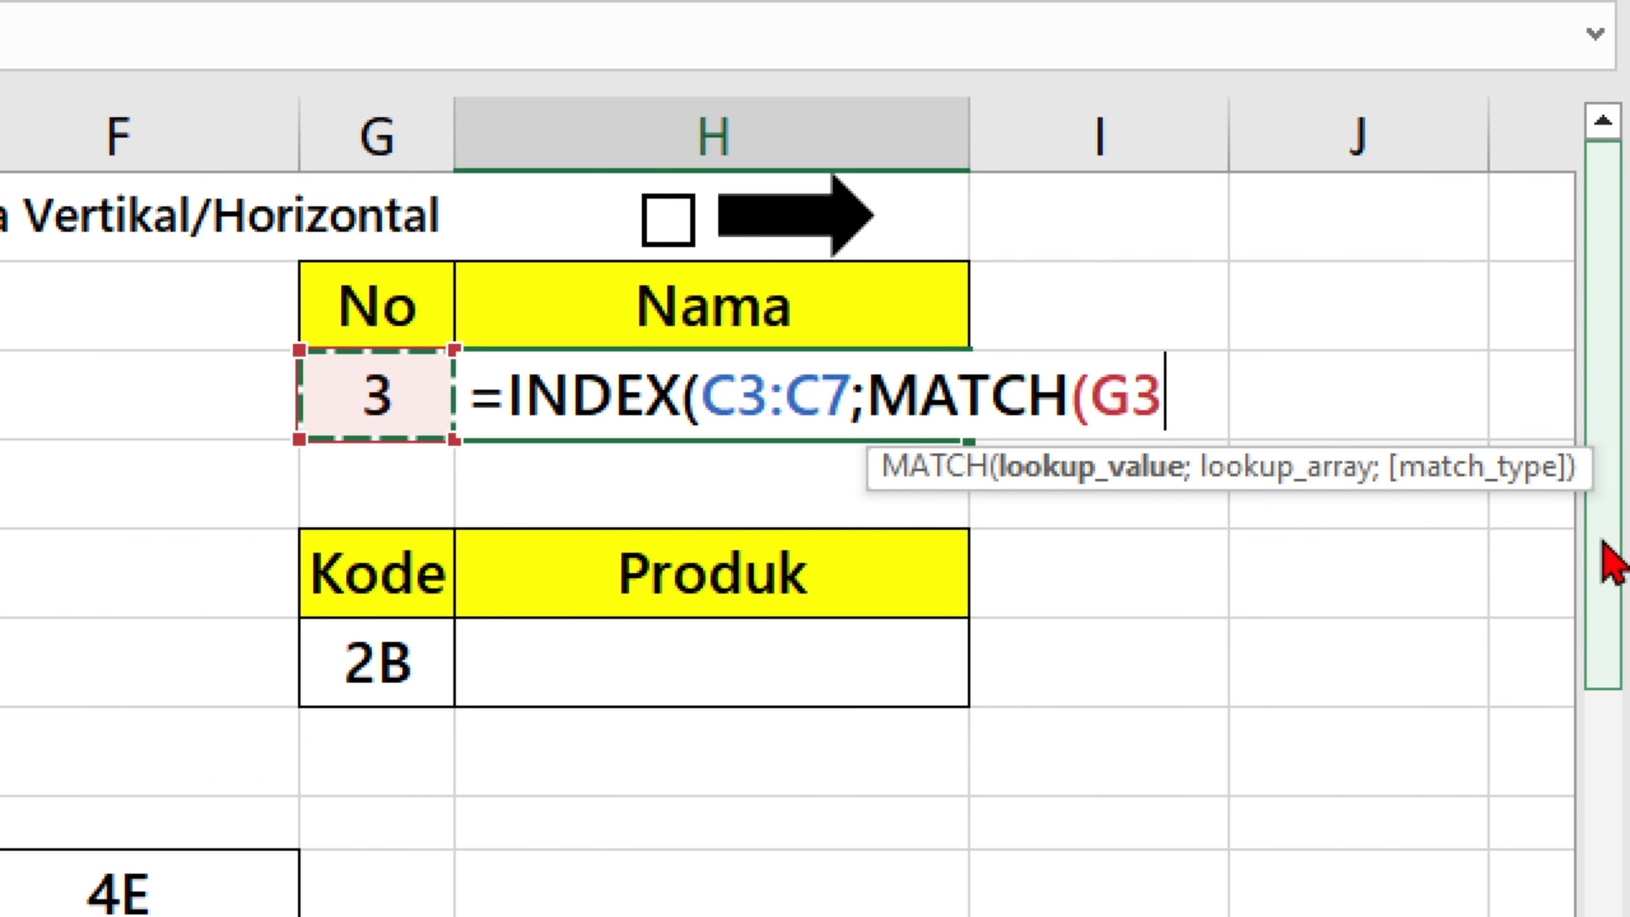
pyautogui.write(';')
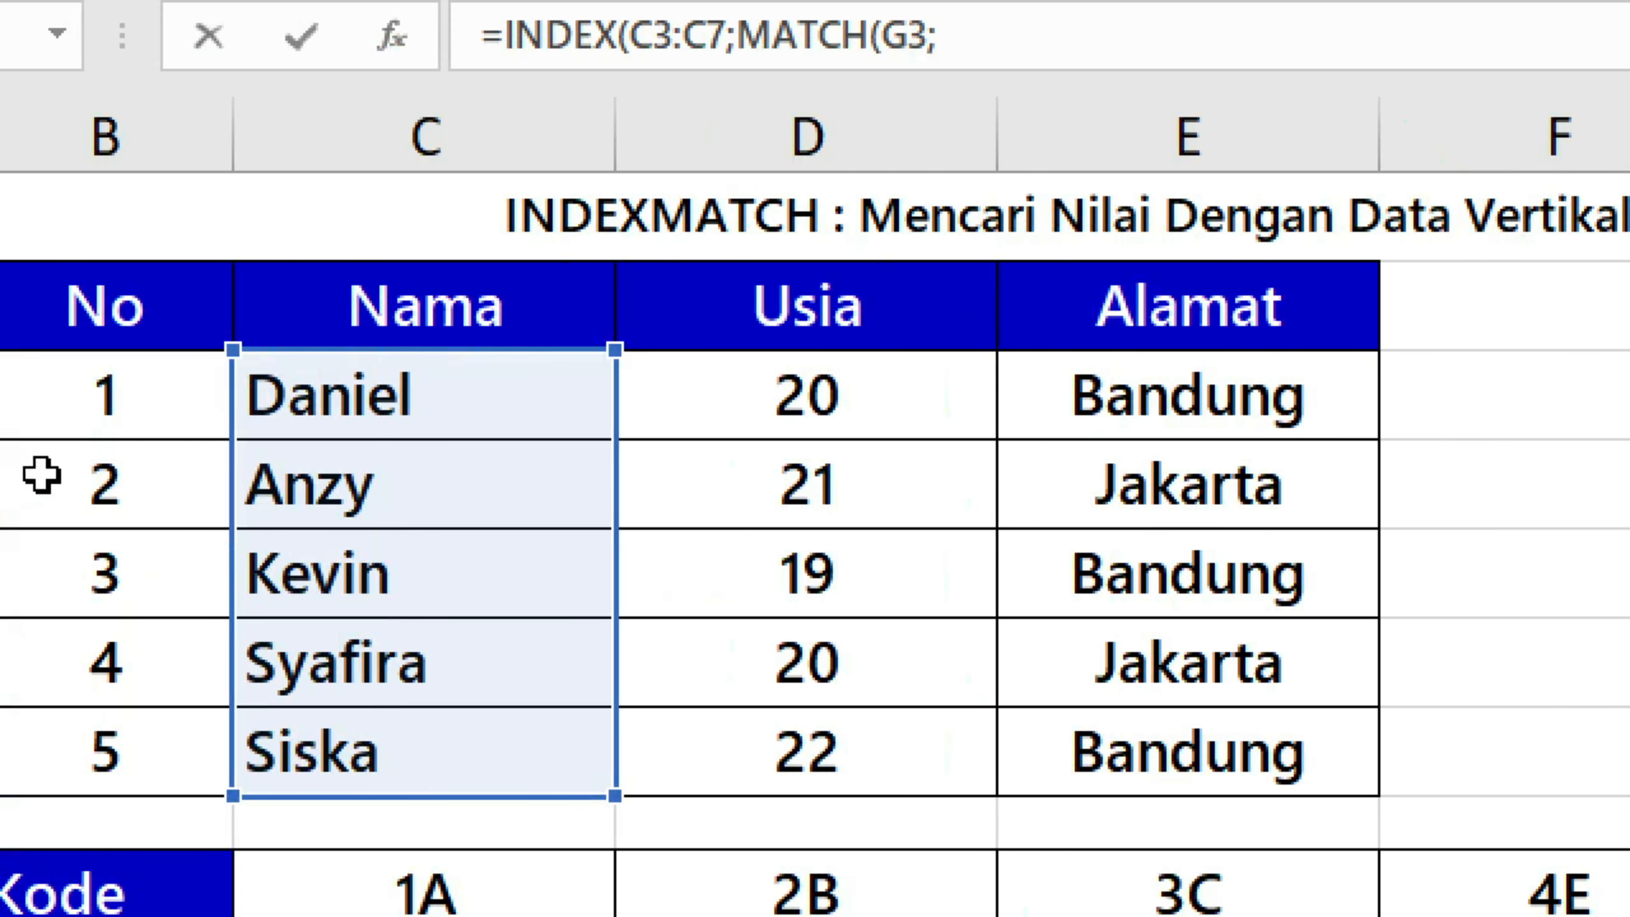
pyautogui.moveTo(162, 391); pyautogui.dragTo(107, 752)
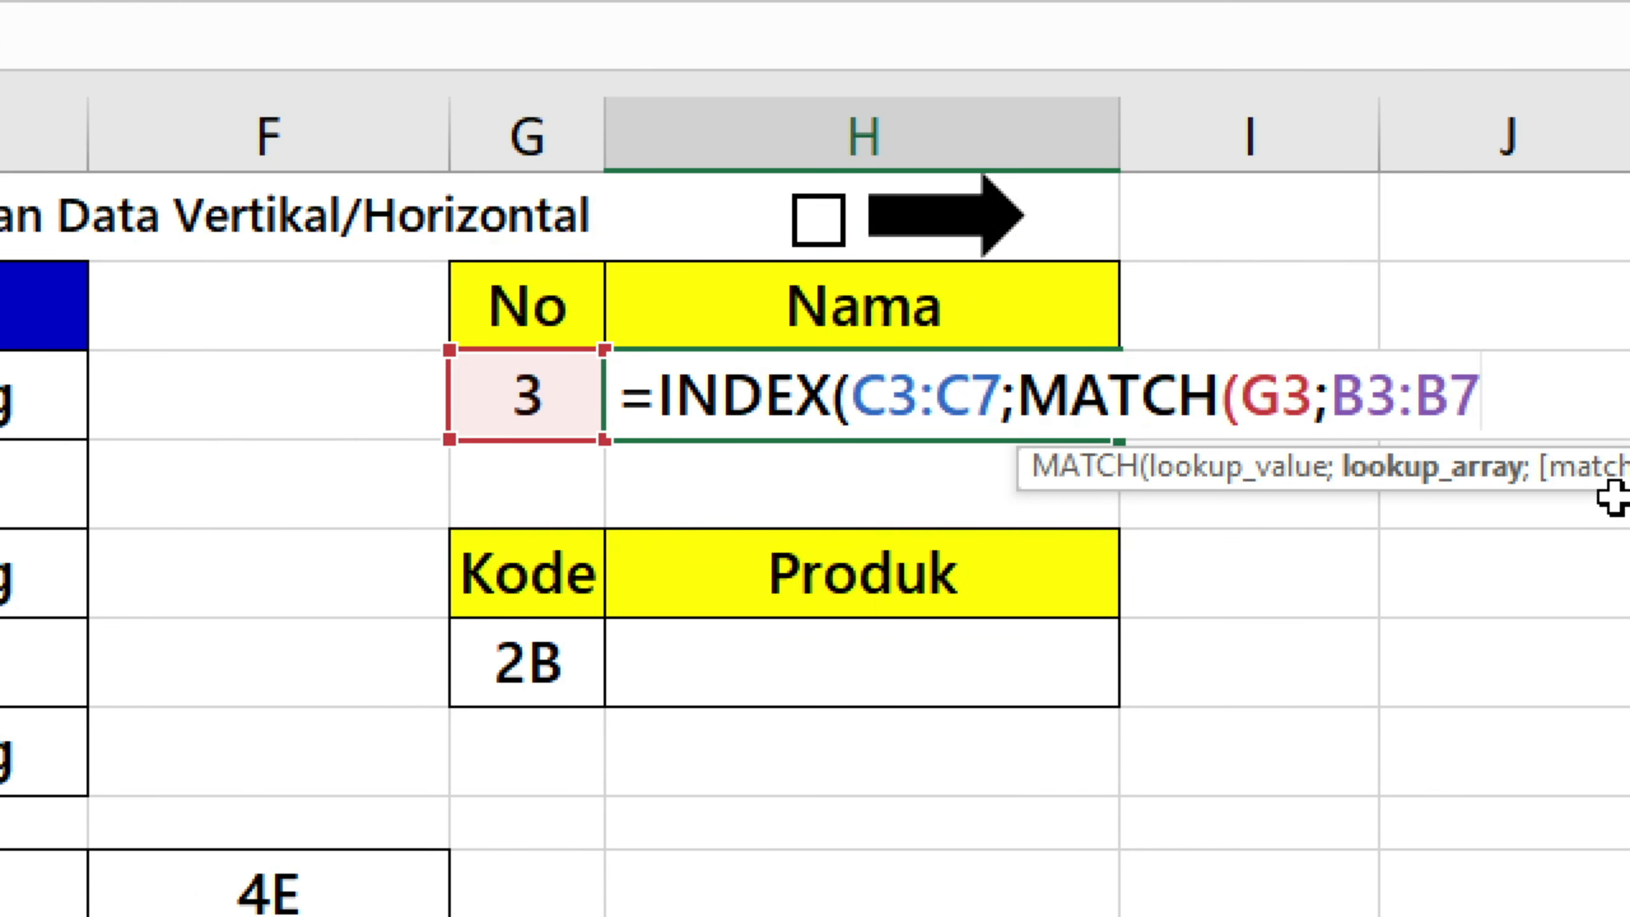
pyautogui.write(';0')
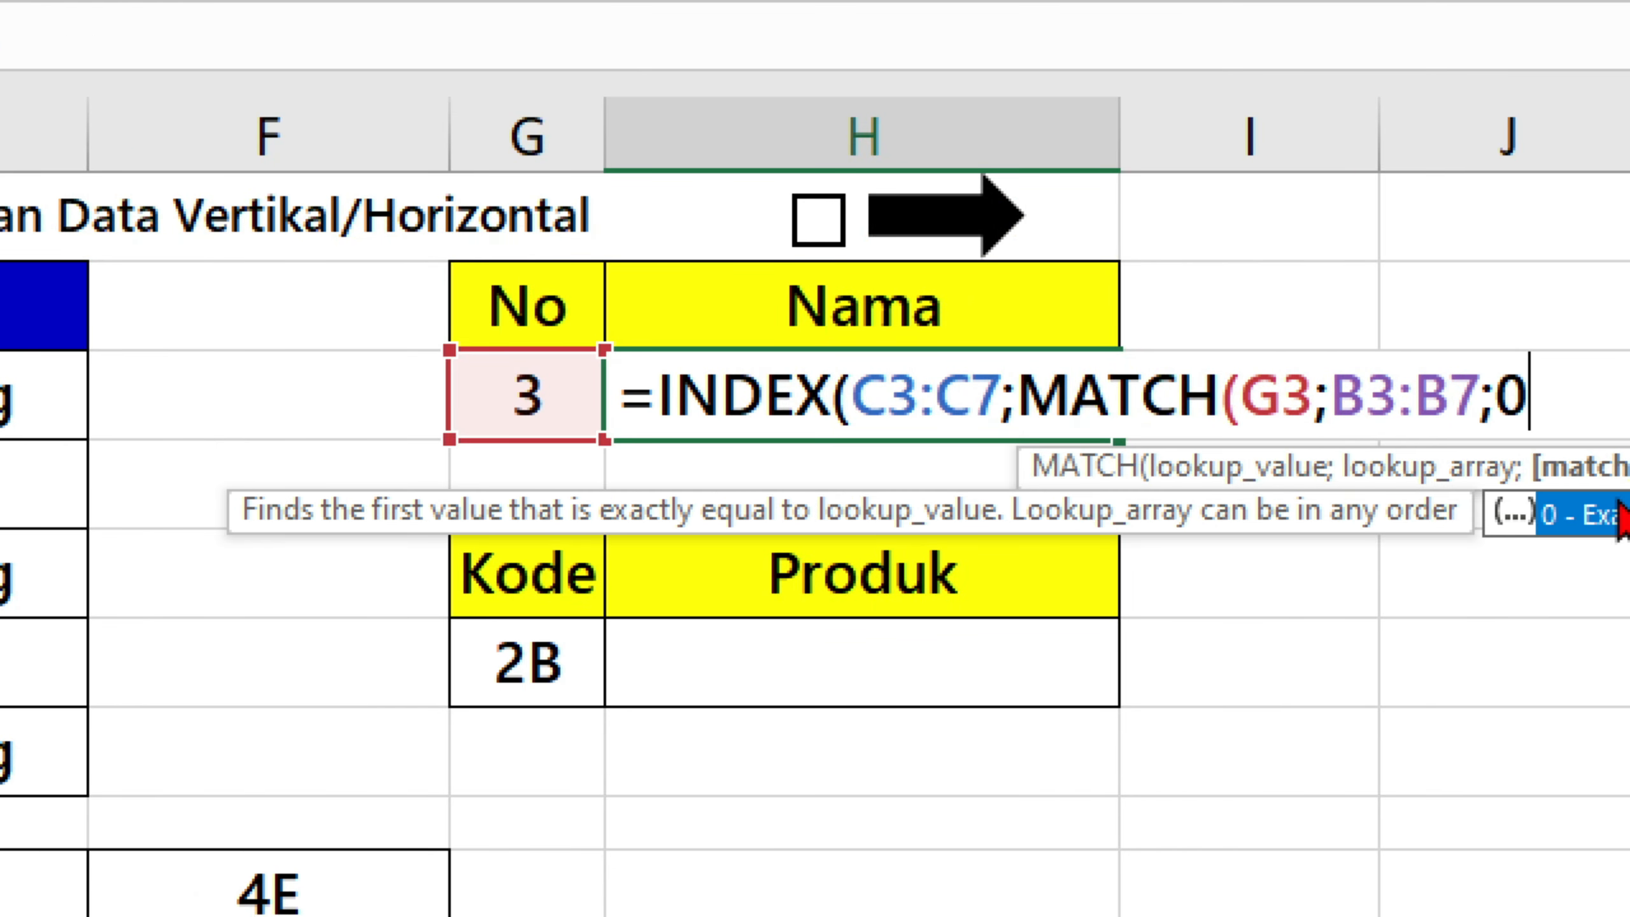
pyautogui.write('))')
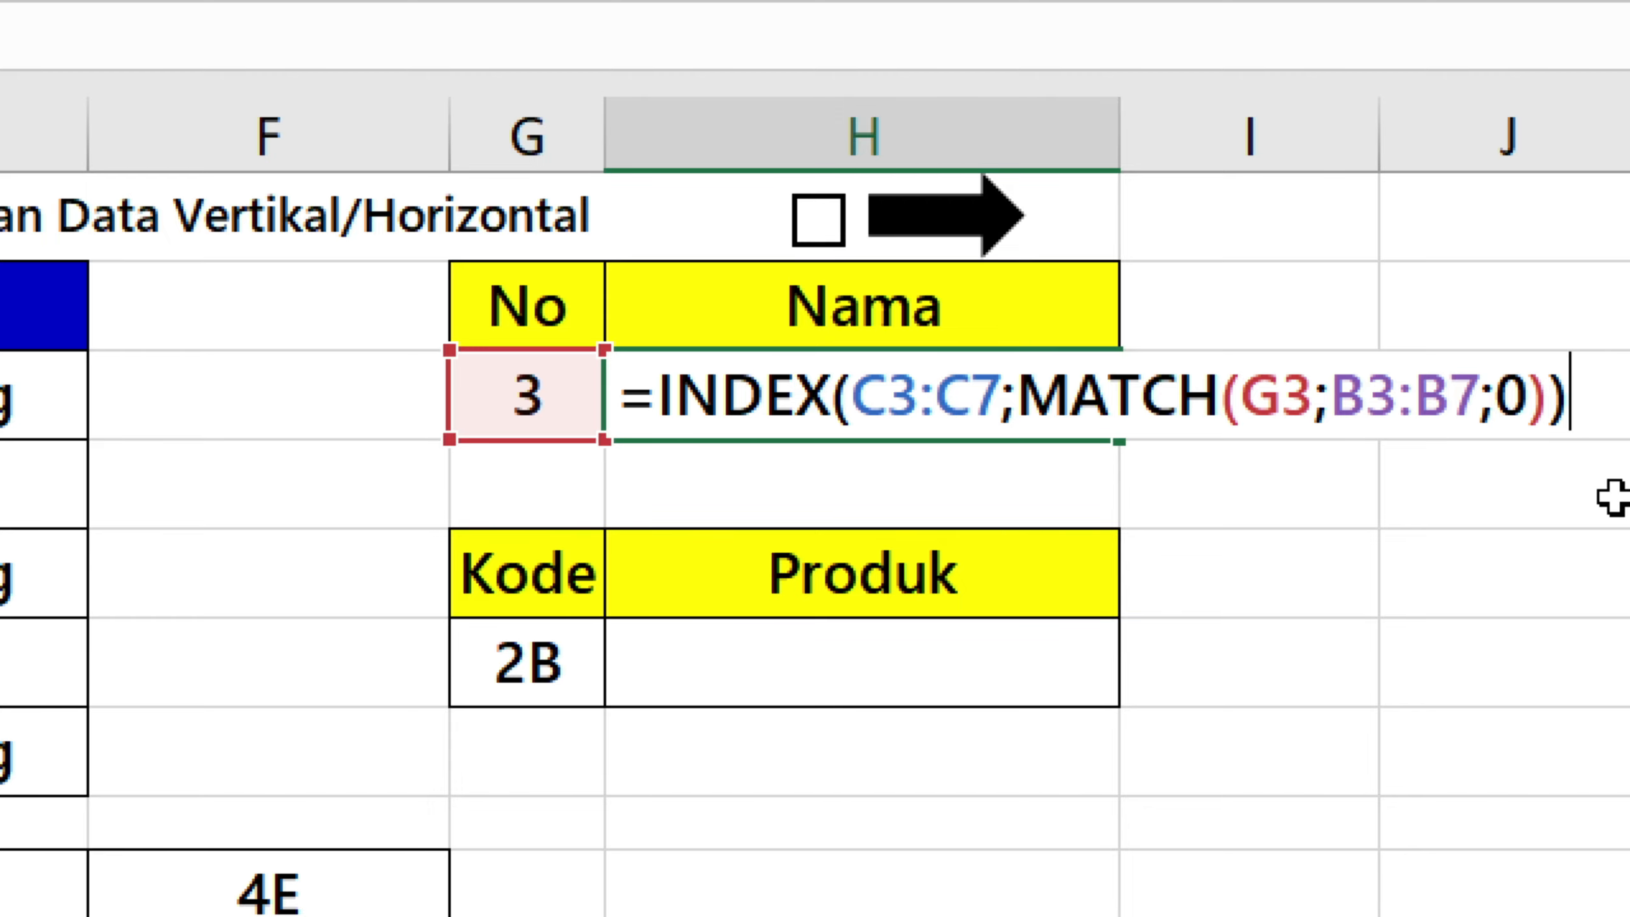
pyautogui.hotkey('ctrl', 'Return')
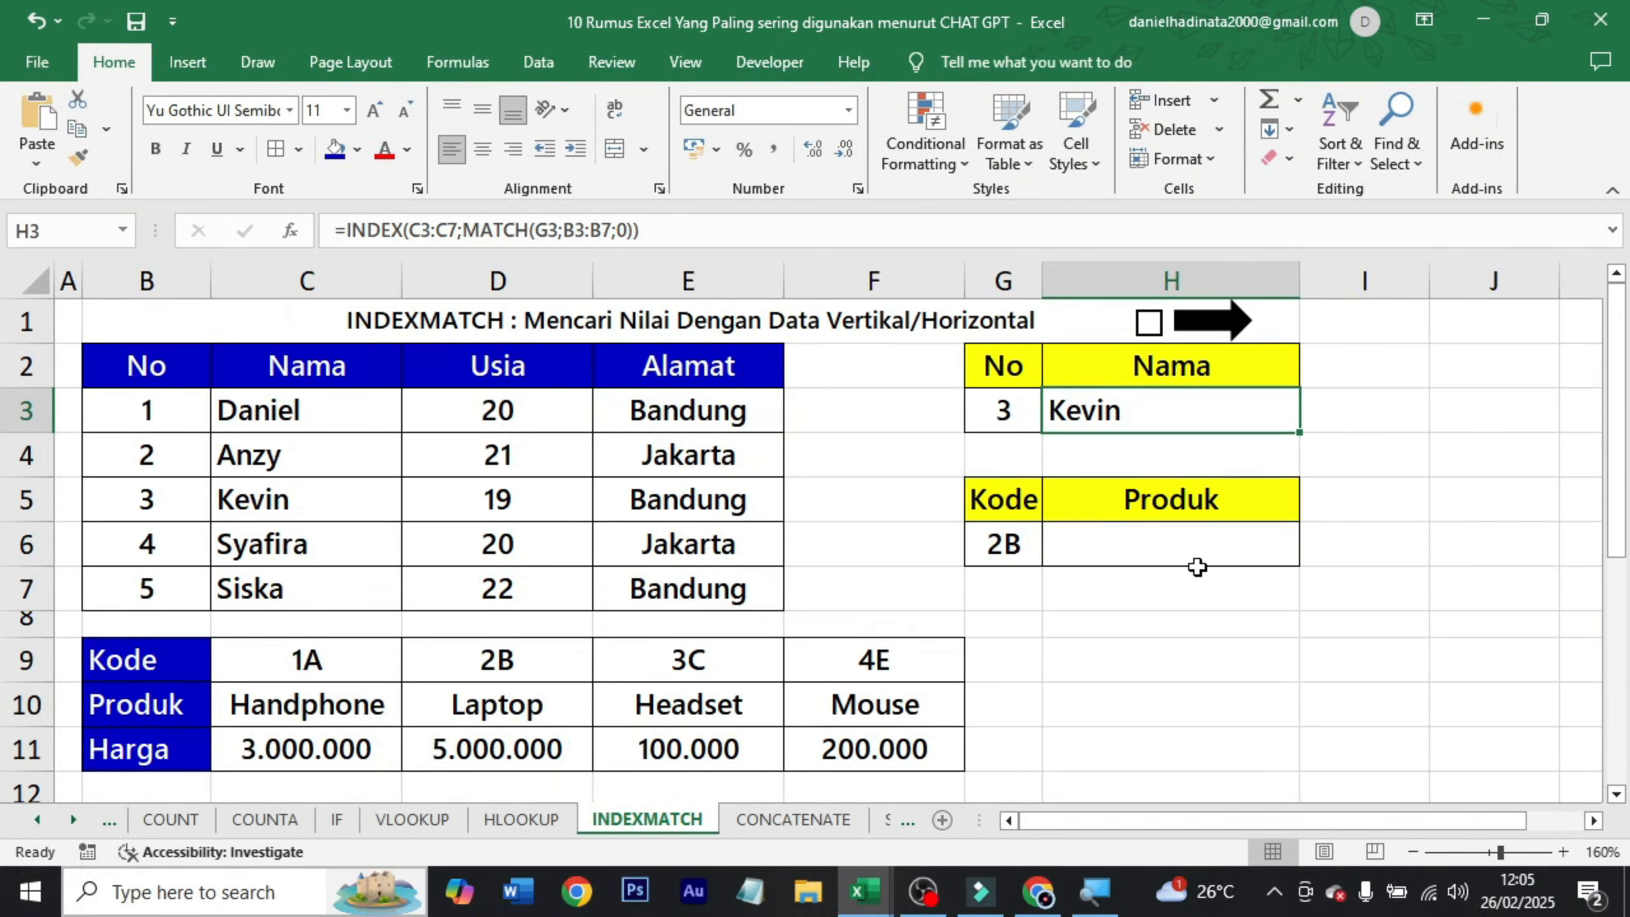
# Start an INDEX formula in the Produk cell H6 with C10:F10 as its array.
pyautogui.click(1193, 550)
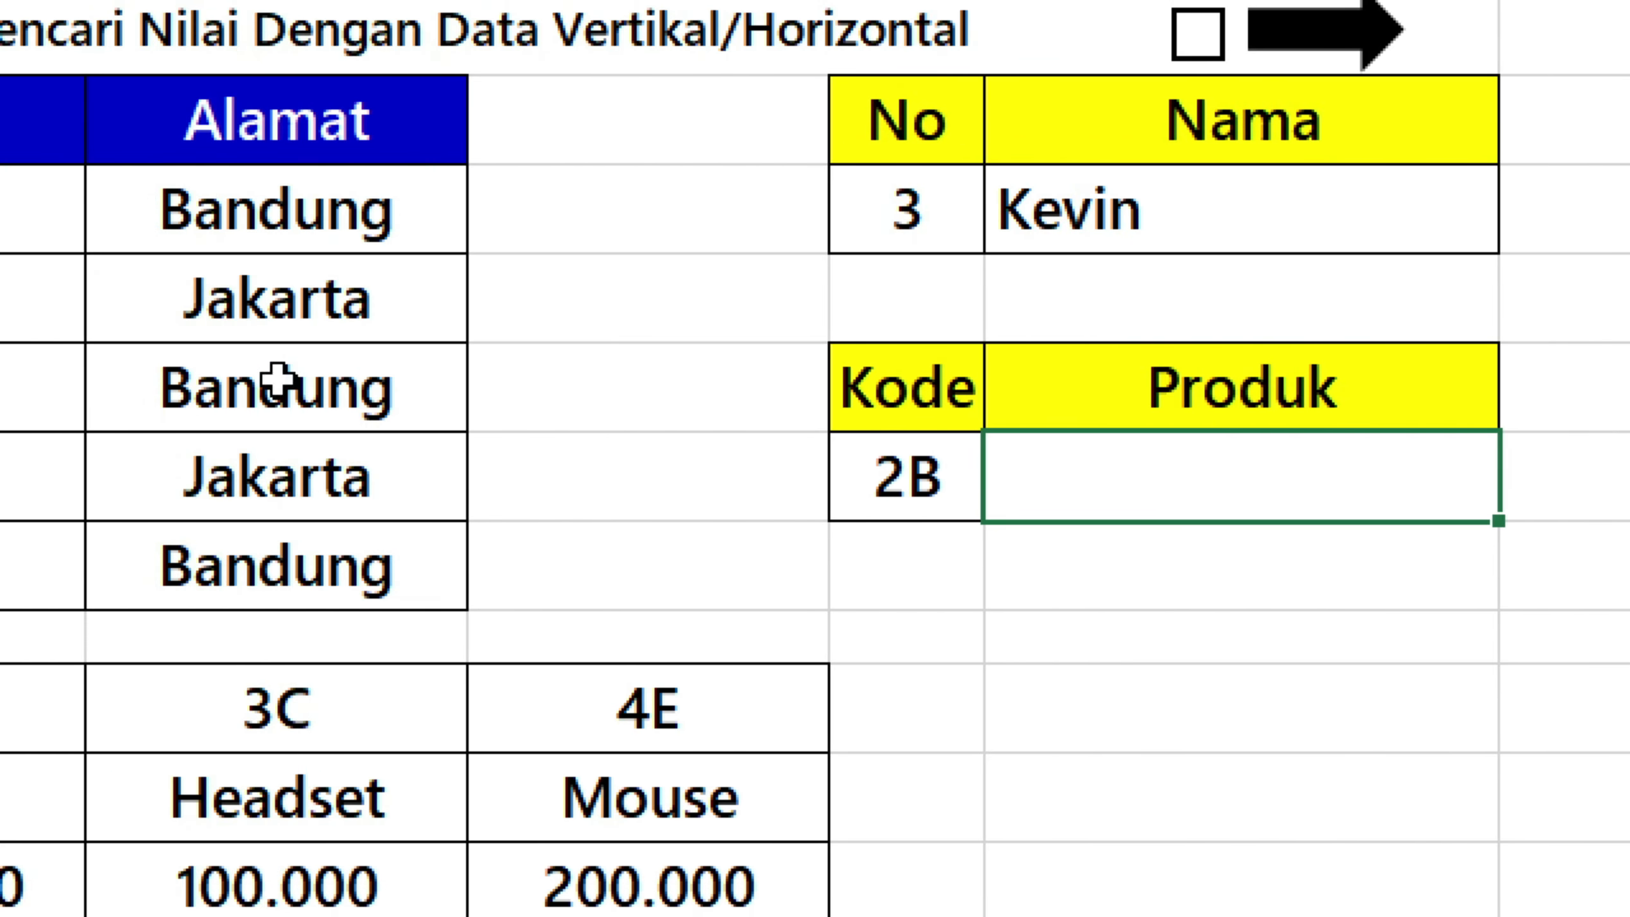
pyautogui.write('-')
pyautogui.press('BackSpace')
pyautogui.write('=')
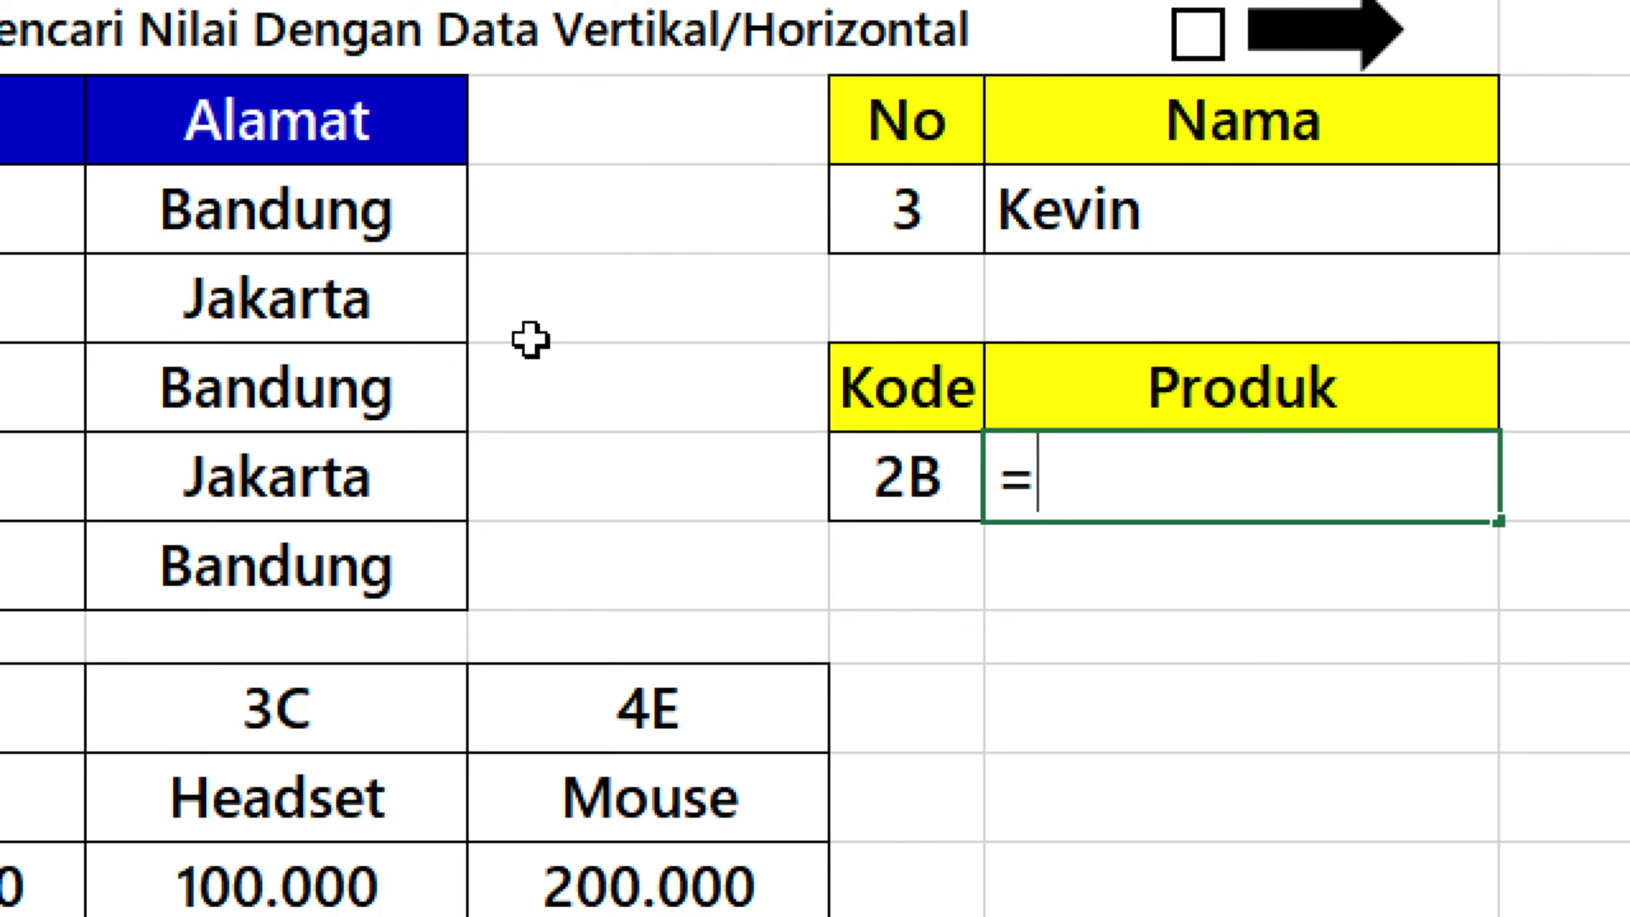
pyautogui.write('index')
pyautogui.press('Tab')
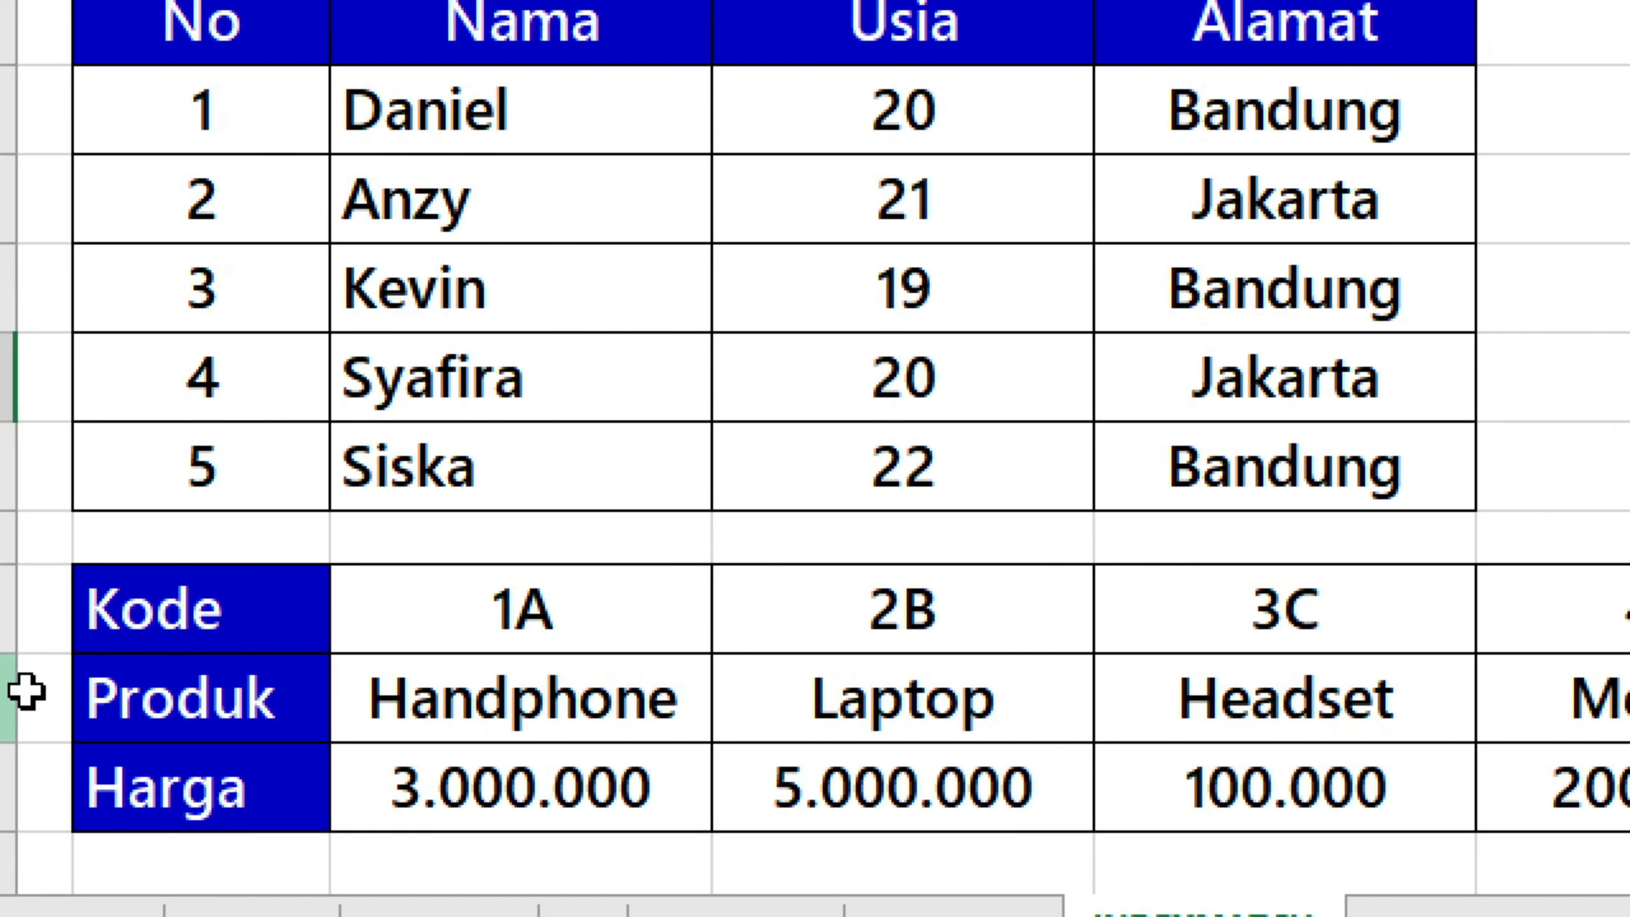
pyautogui.moveTo(327, 709); pyautogui.dragTo(1538, 709)
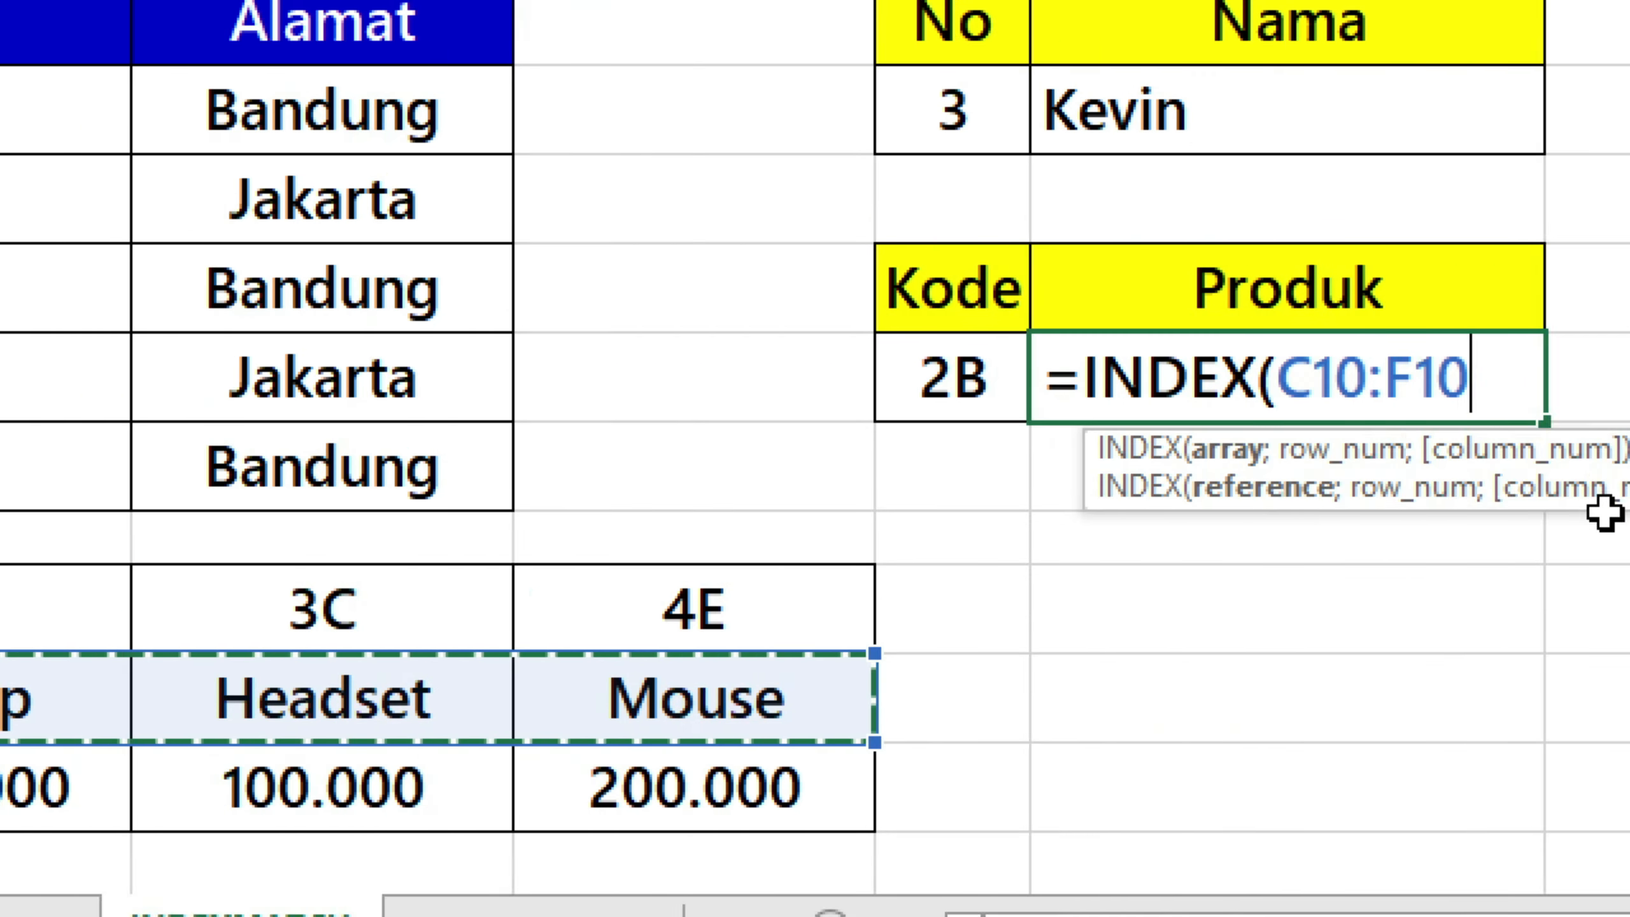
# Complete the H6 formula with MATCH(G6;C9:F9;0) as the position argument, giving =INDEX(C10:F10;MATCH(G6;C9:F9;0)).
pyautogui.write(';m')
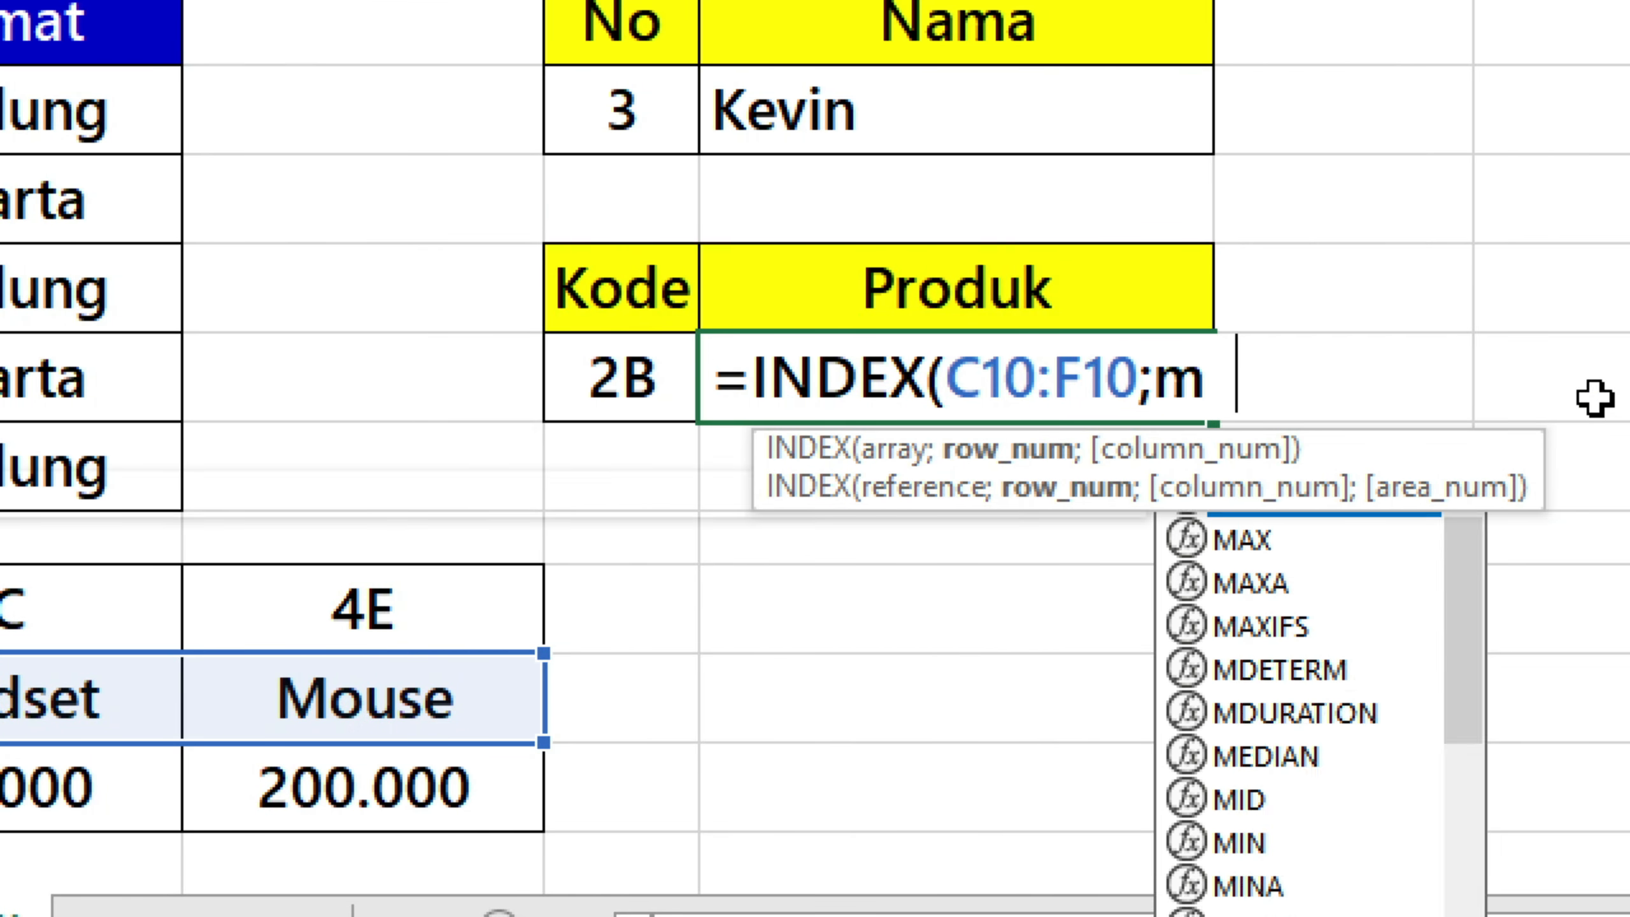
pyautogui.write('ach')
pyautogui.press('BackSpace')
pyautogui.press('BackSpace')
pyautogui.write('c')
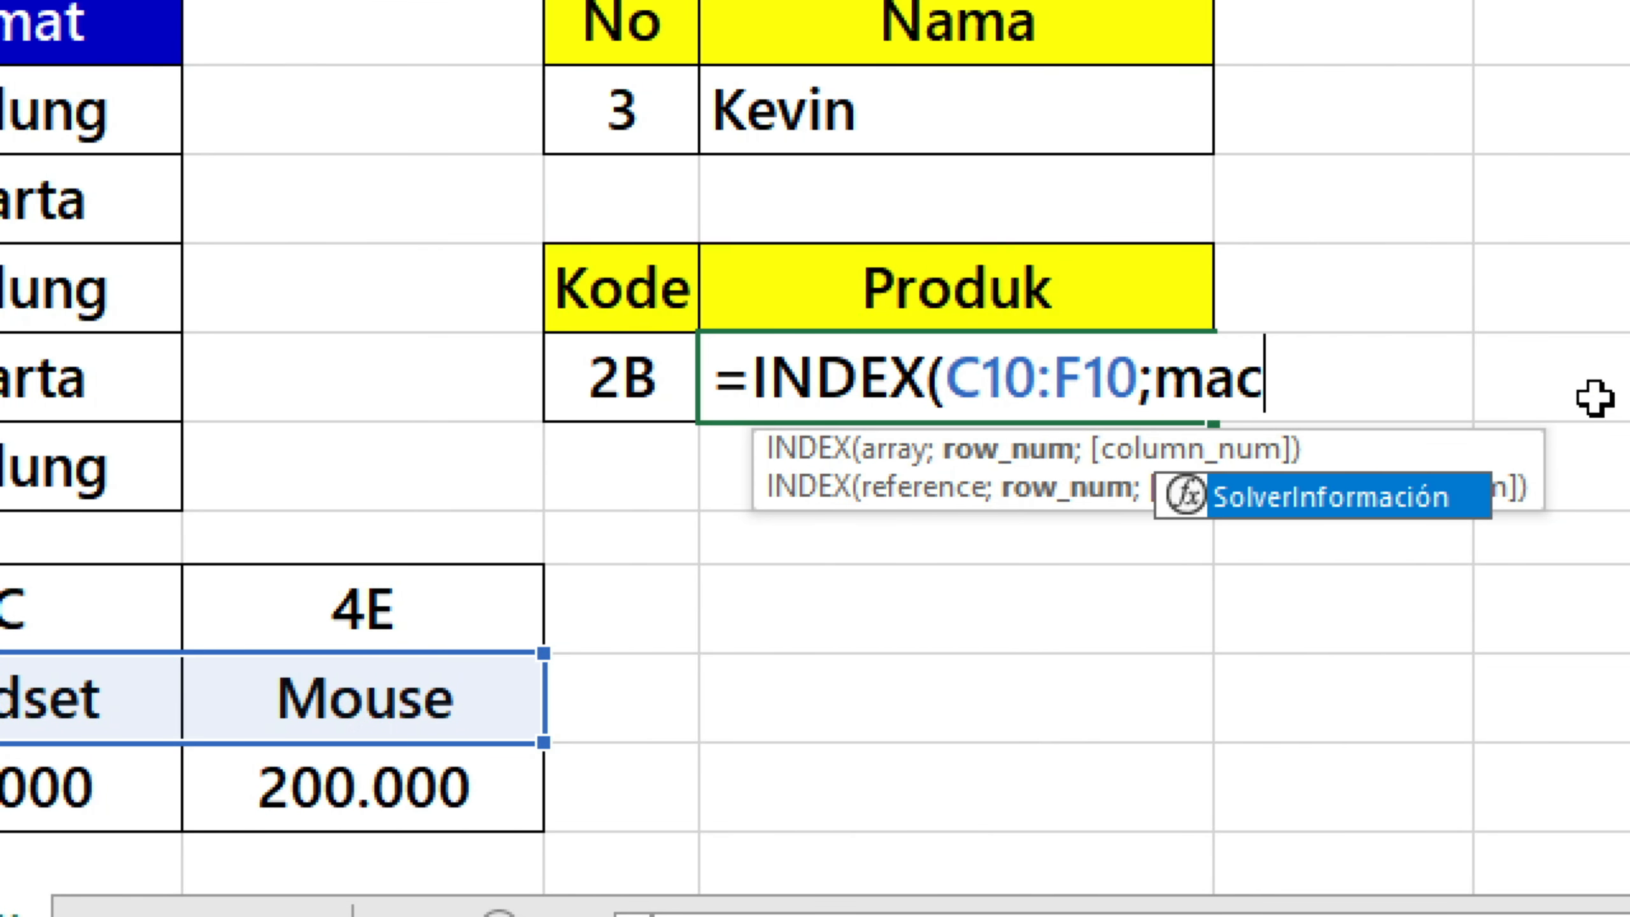
pyautogui.press('BackSpace')
pyautogui.press('Tab')
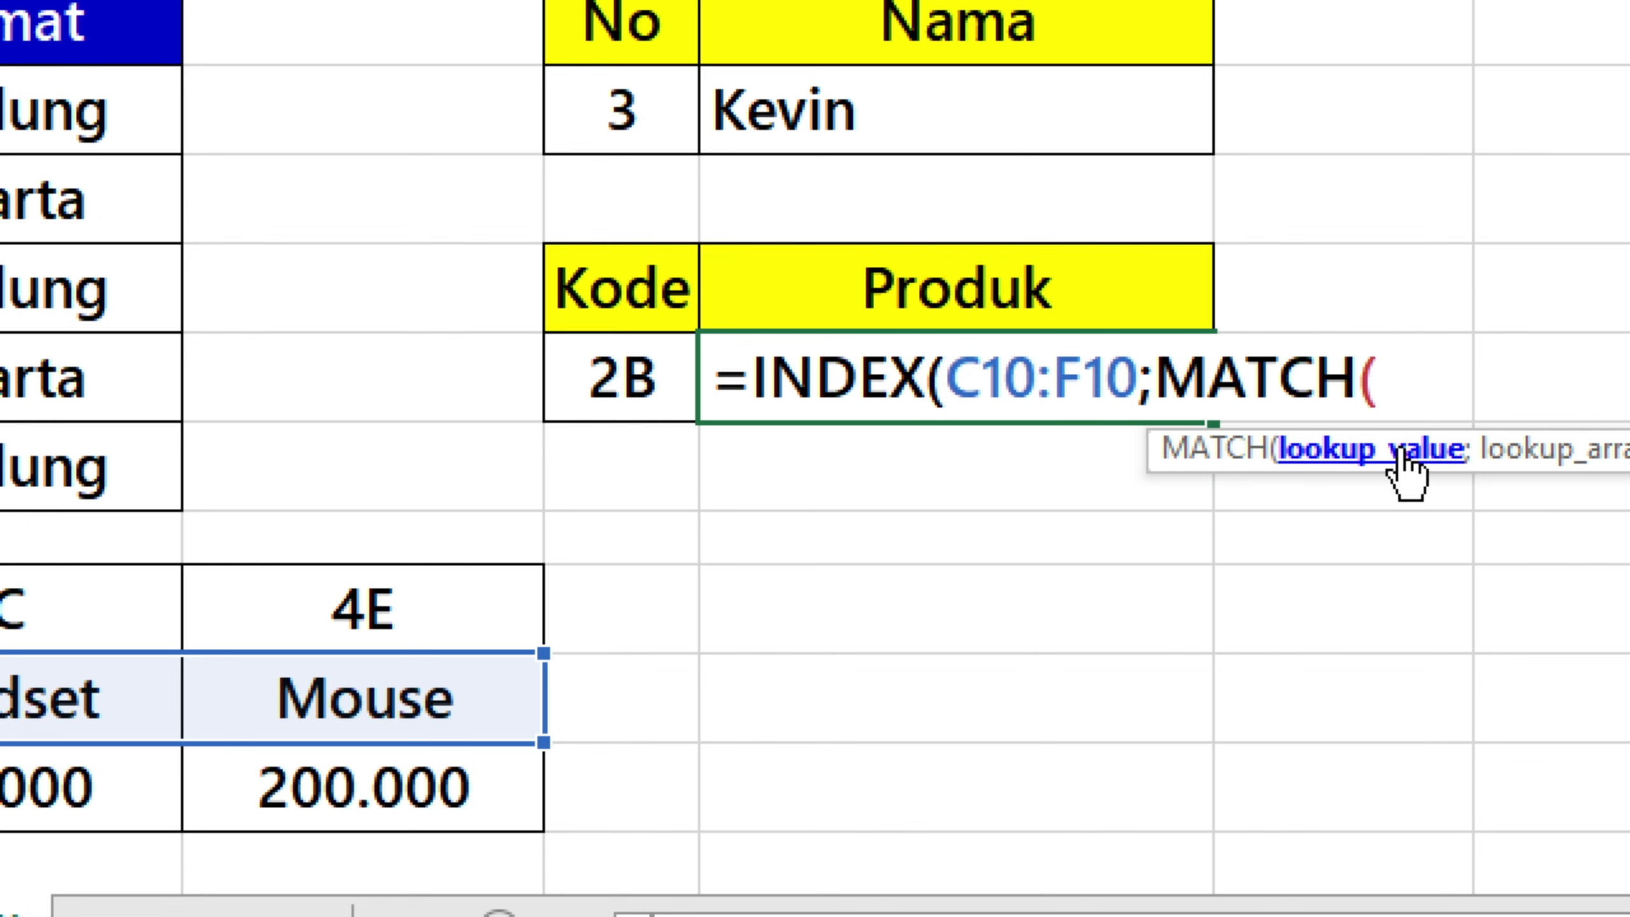
pyautogui.click(645, 385)
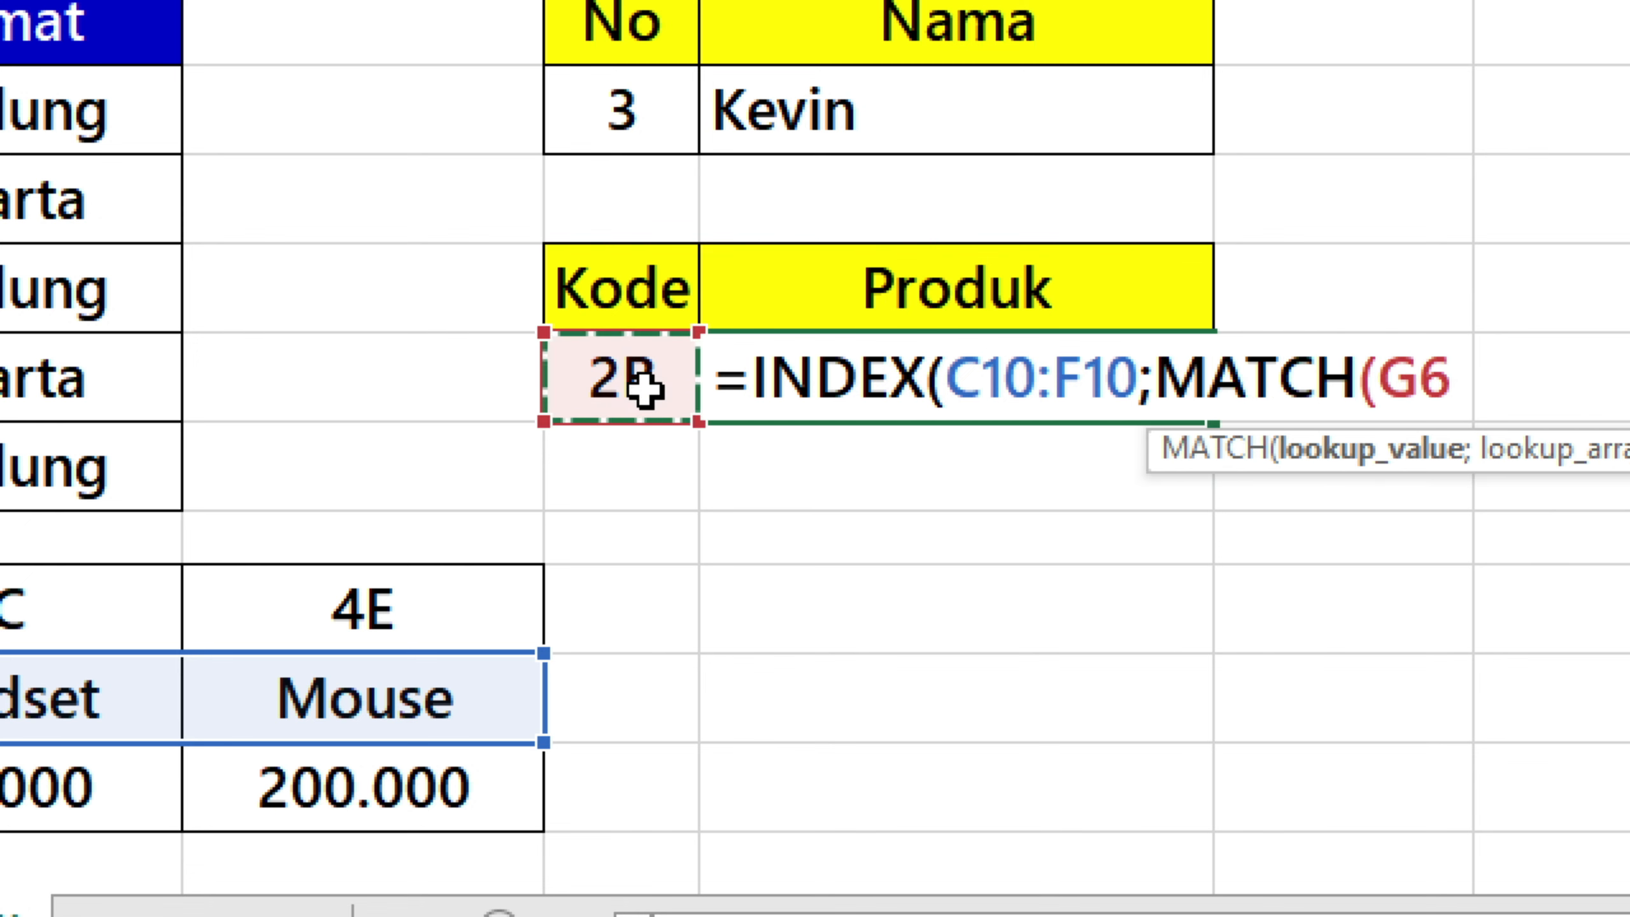
pyautogui.write(';')
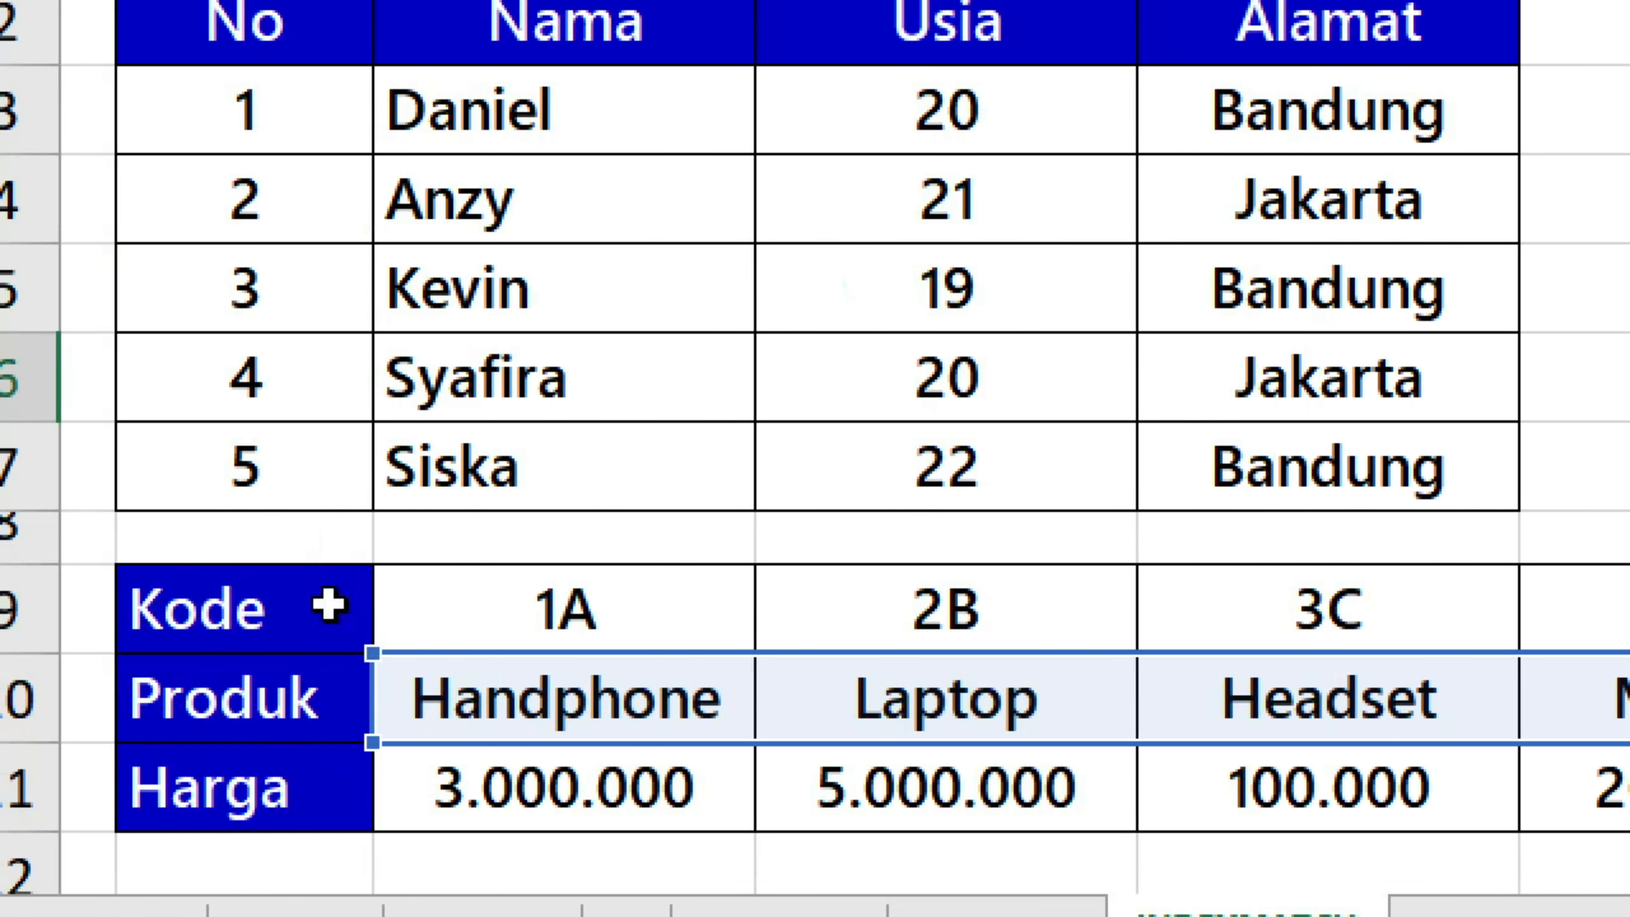
pyautogui.moveTo(0, 608); pyautogui.dragTo(374, 608)
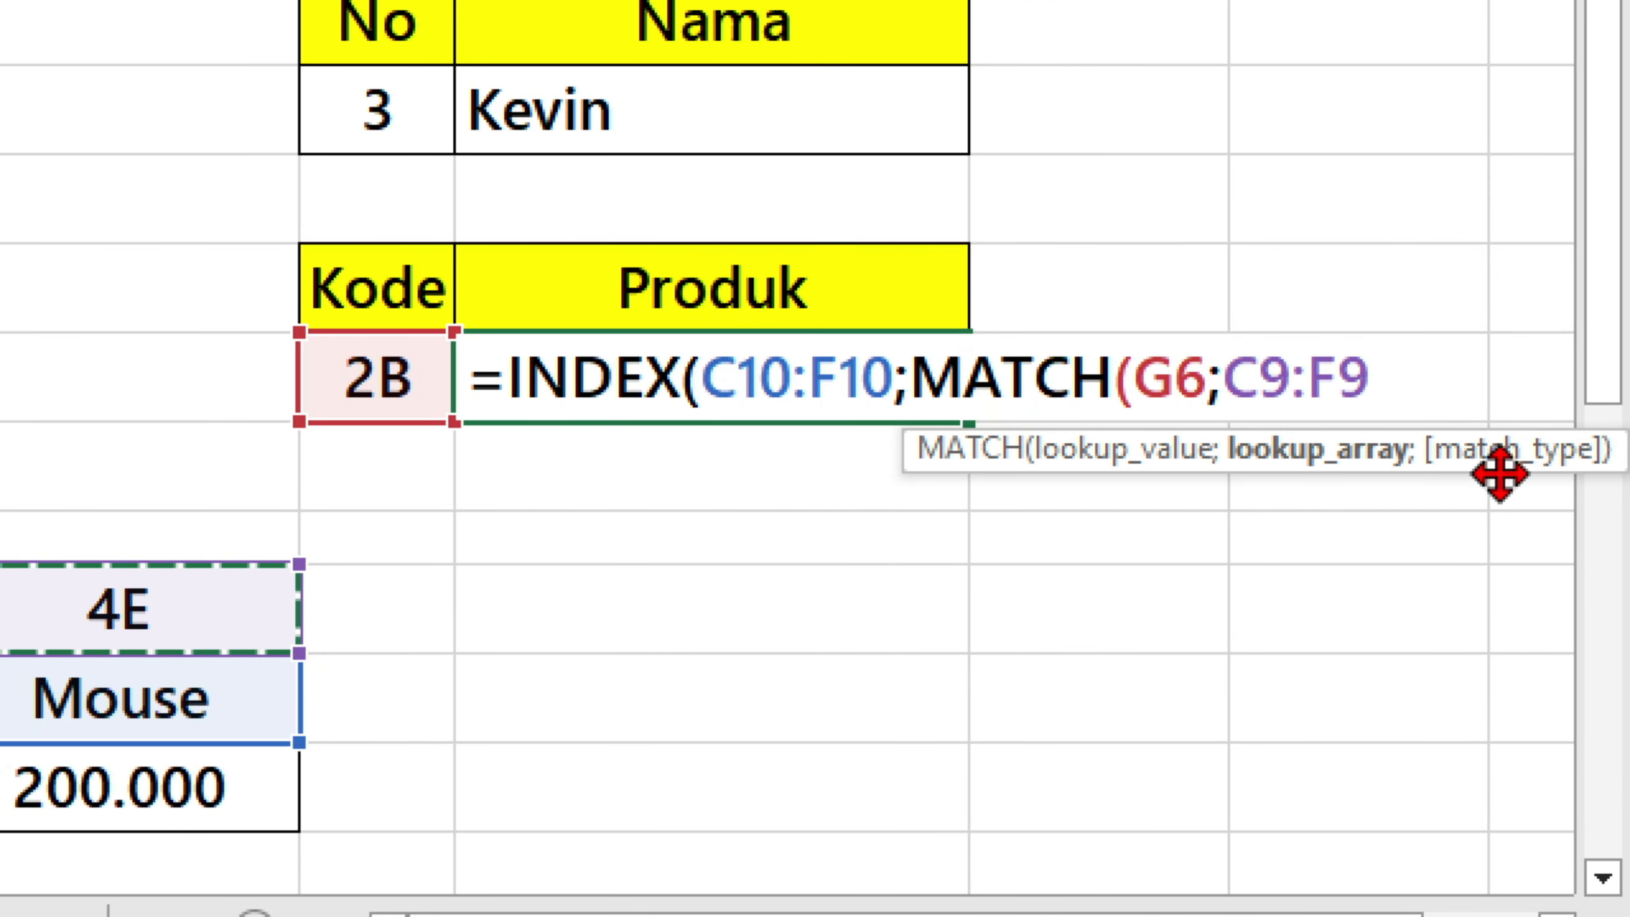
pyautogui.write(';0))')
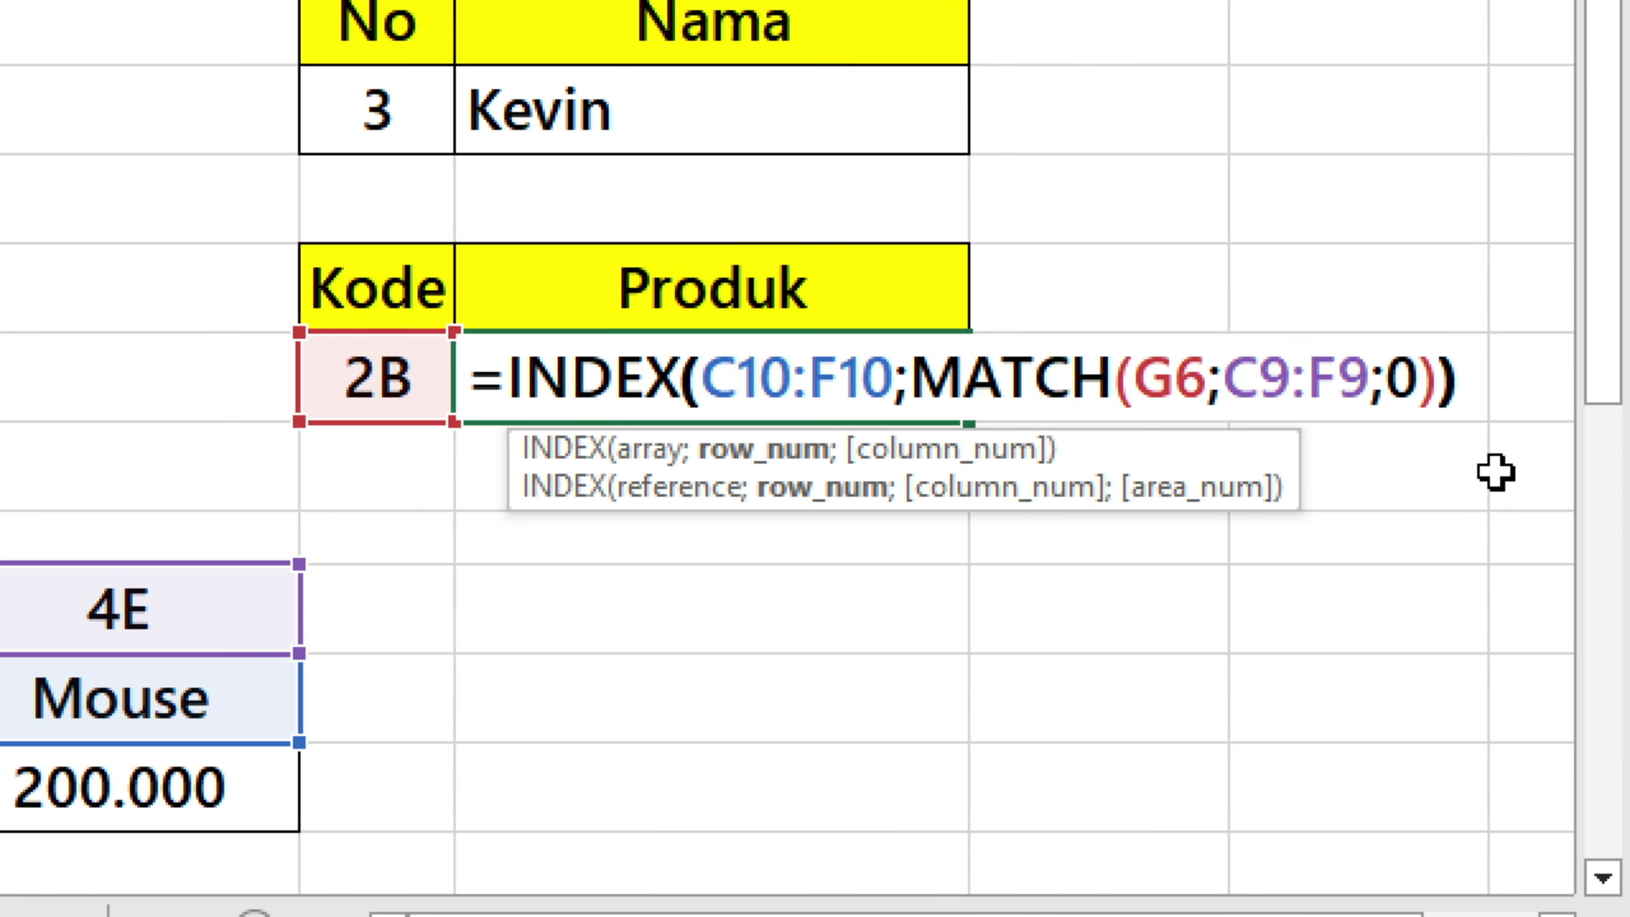
pyautogui.press('Return')
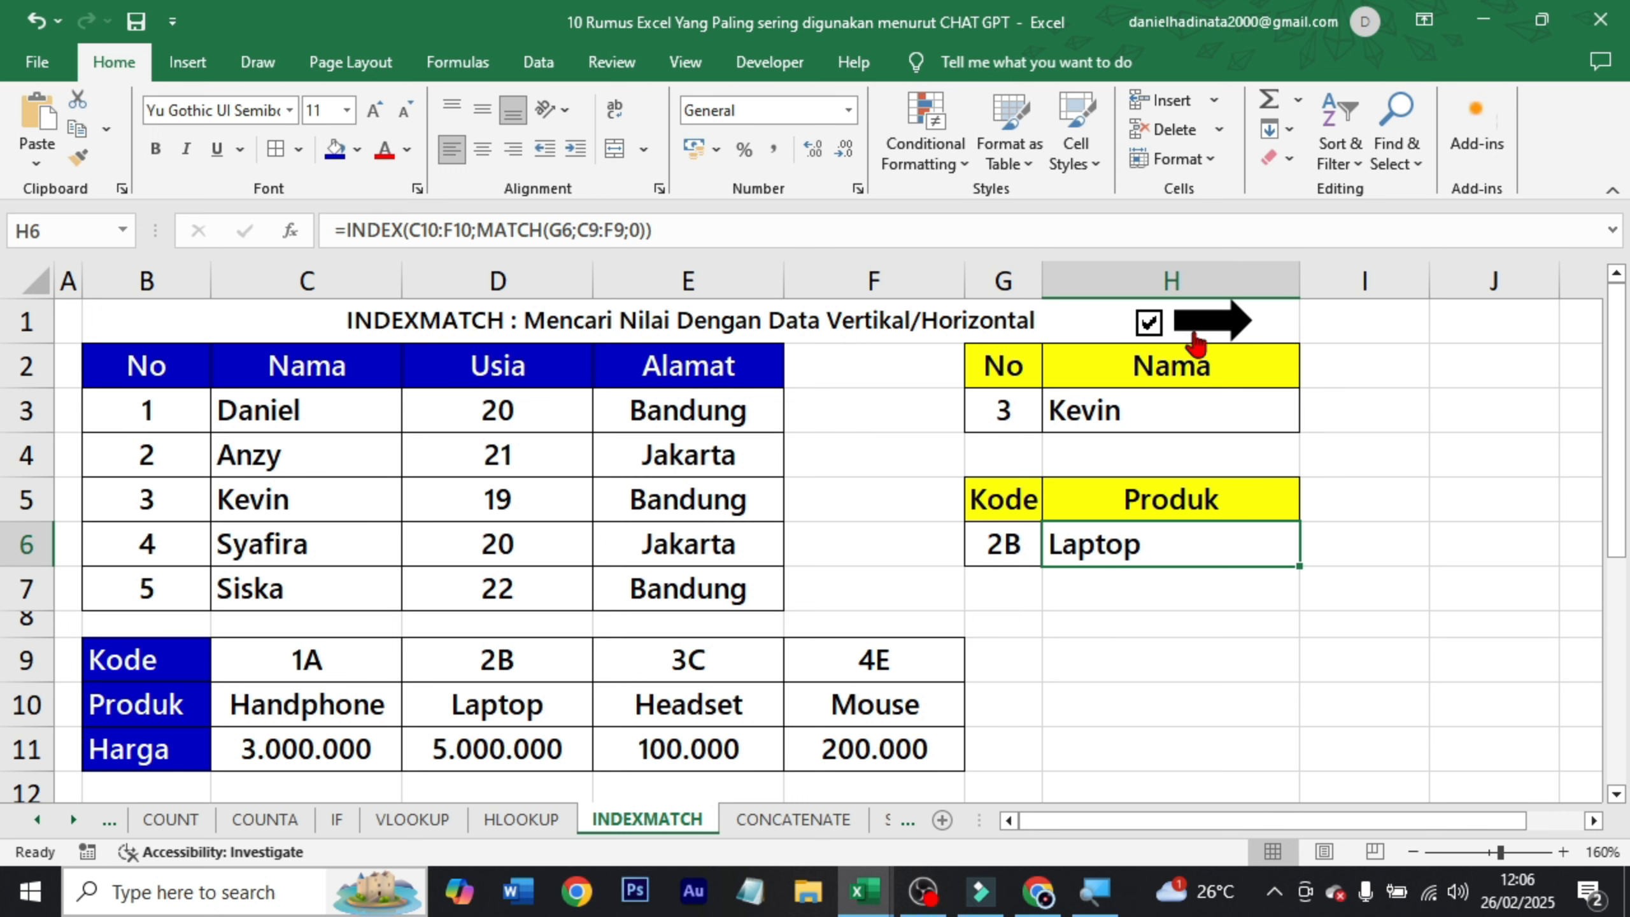
# Go to the CONCATENATE sheet and point out its title, Nama Depan and Nama Belakang columns.
pyautogui.click(1200, 324)
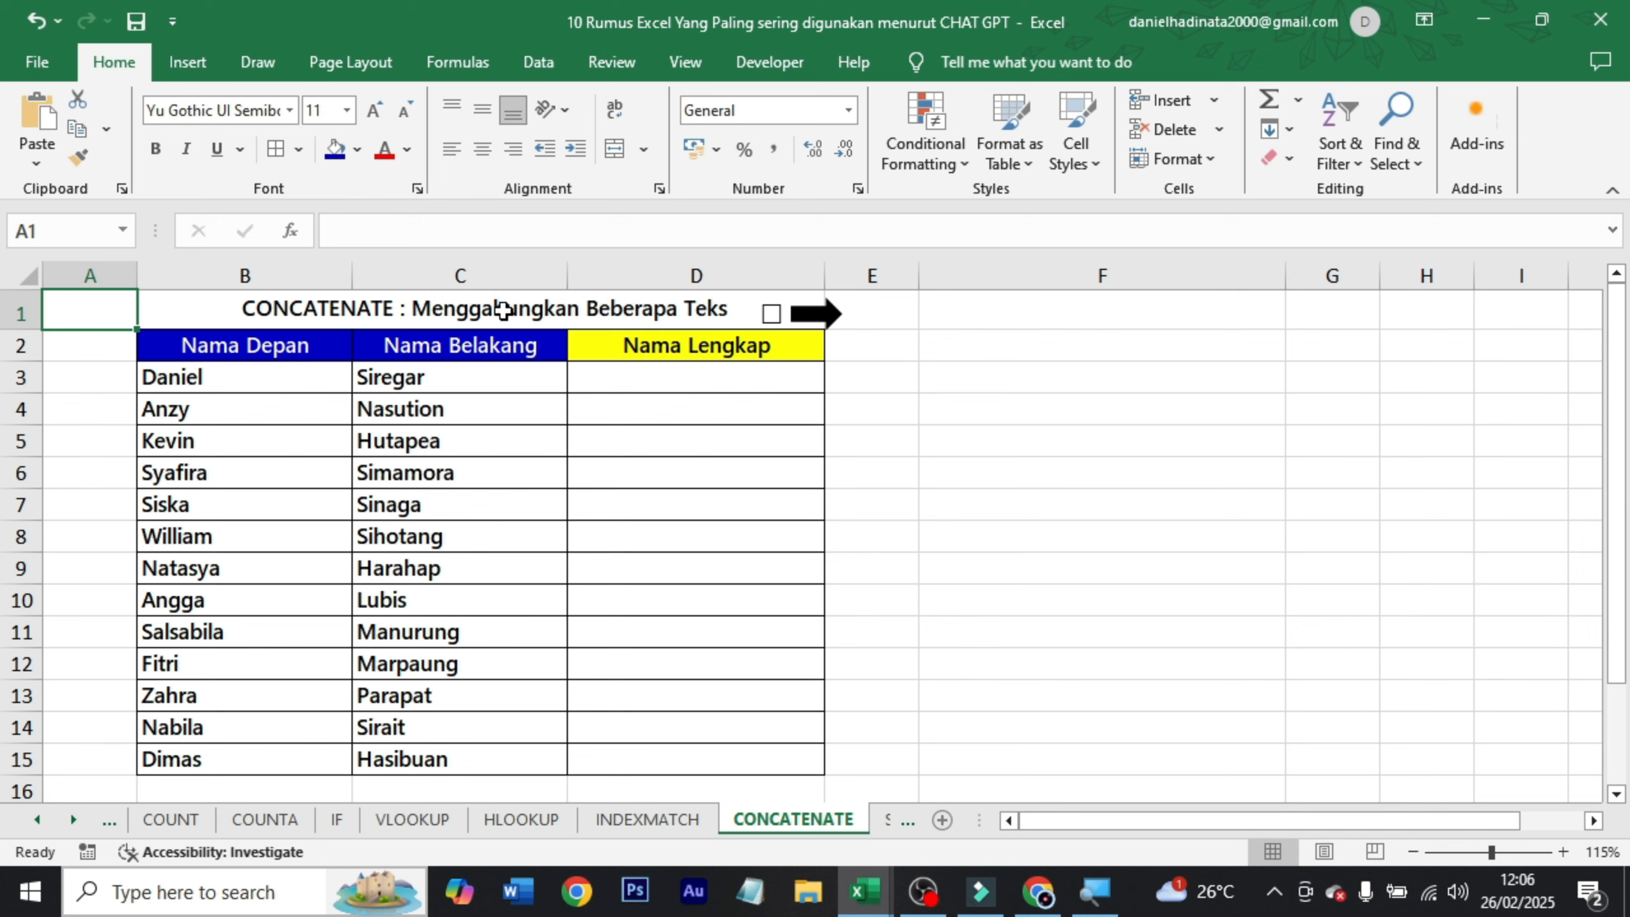
pyautogui.click(503, 311)
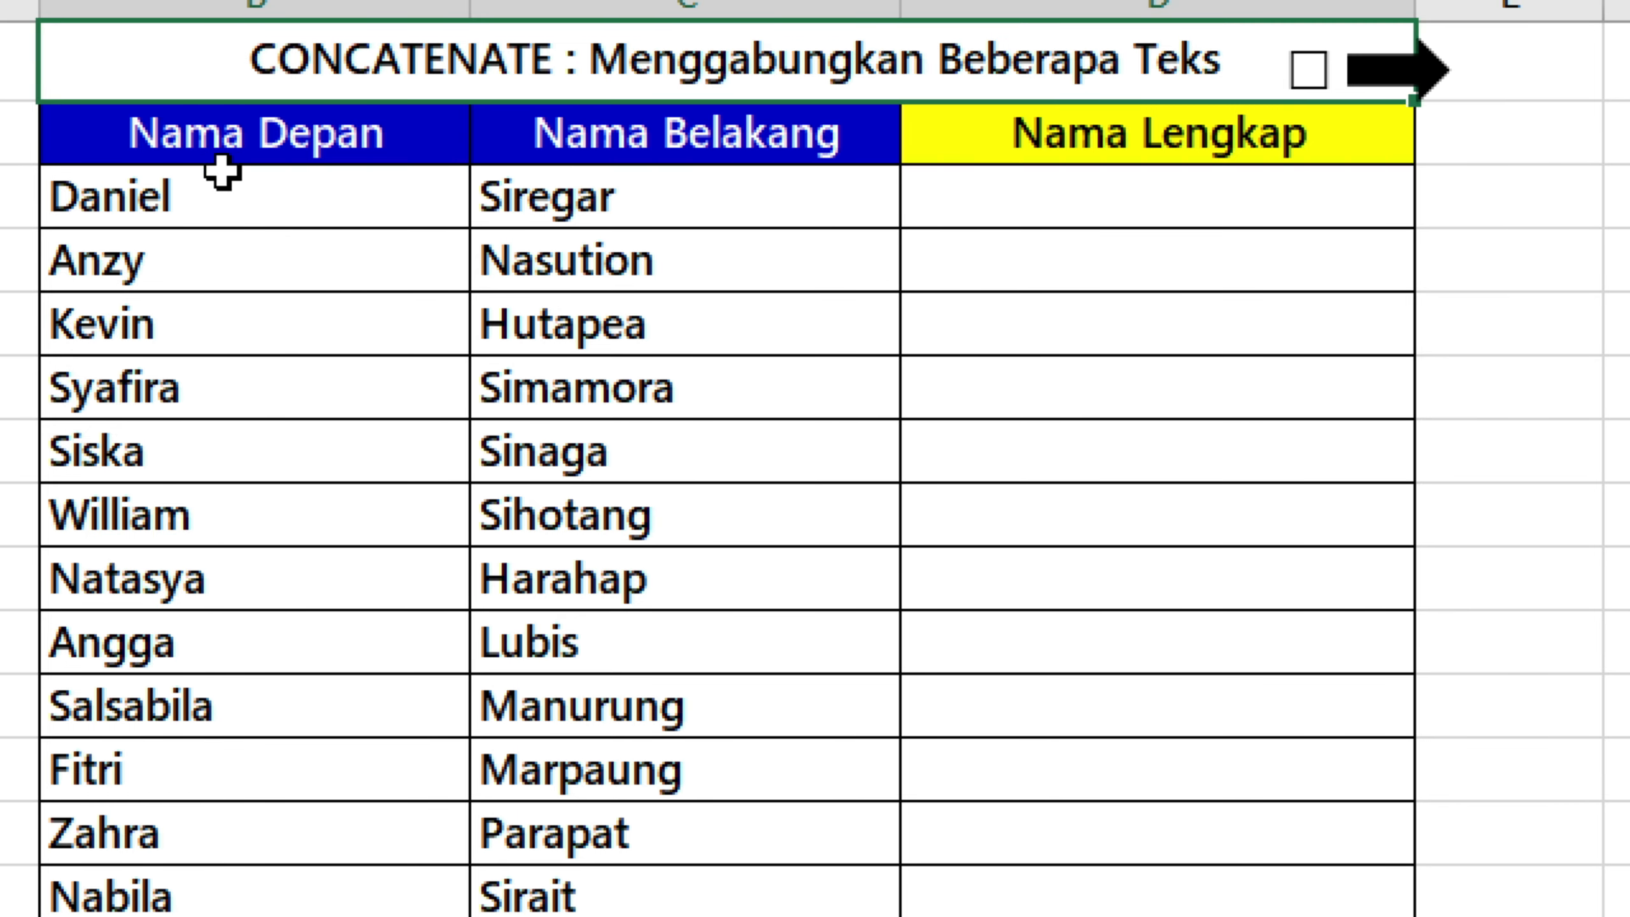
pyautogui.click(226, 106)
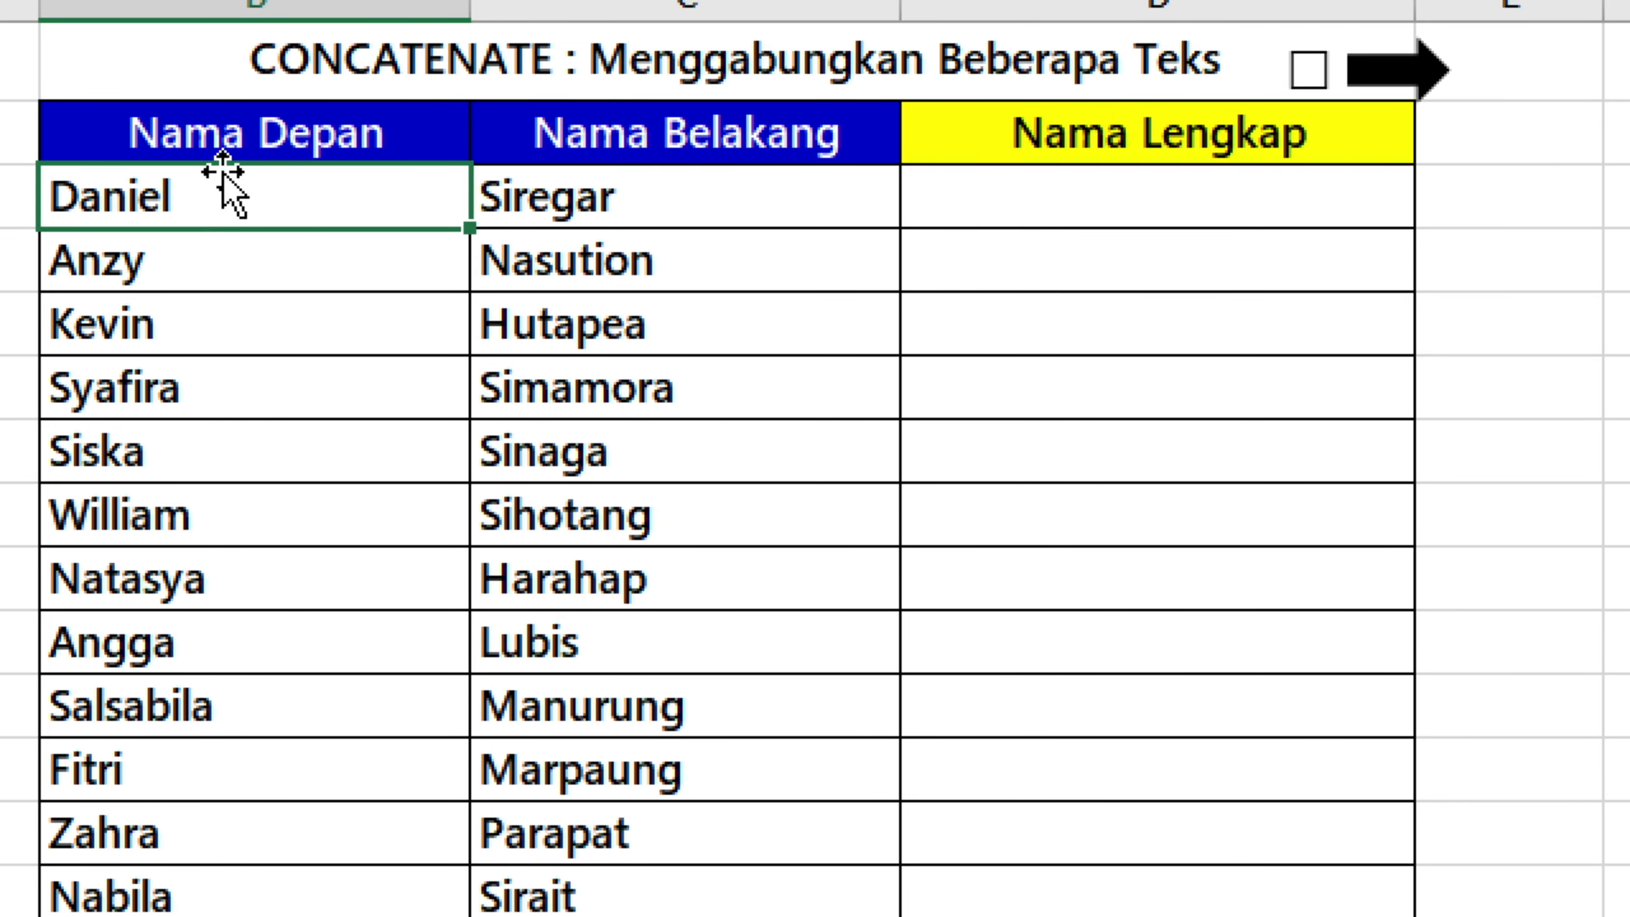
pyautogui.click(695, 180)
# Start a CONCATENATE formula in the first Nama Lengkap cell, D3.
pyautogui.click(985, 200)
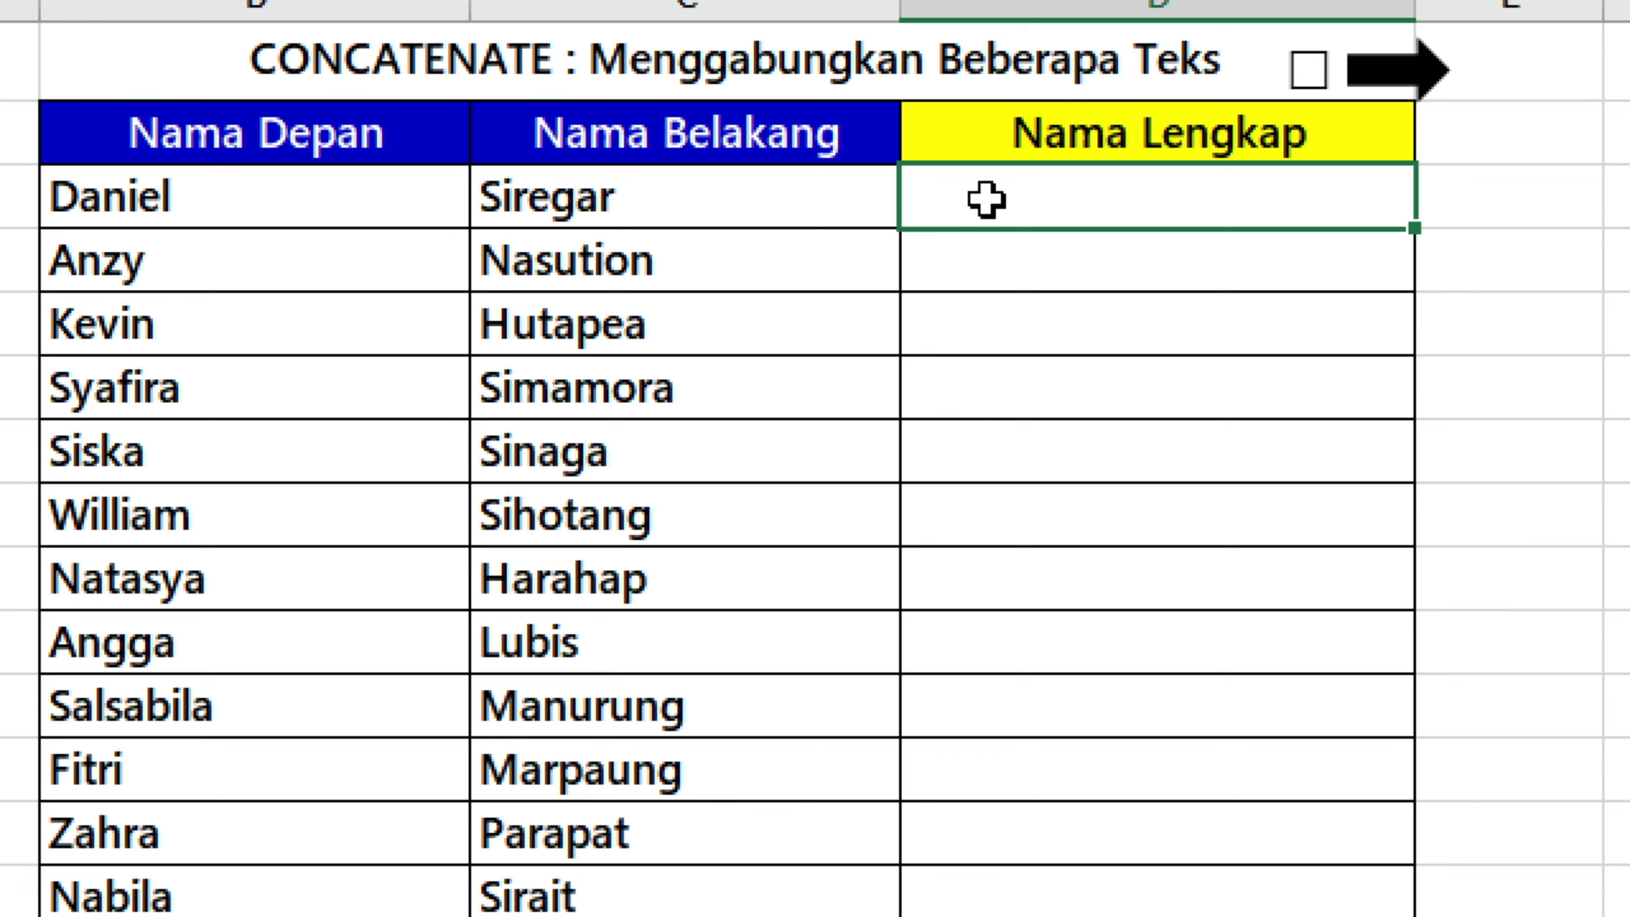
pyautogui.write('=')
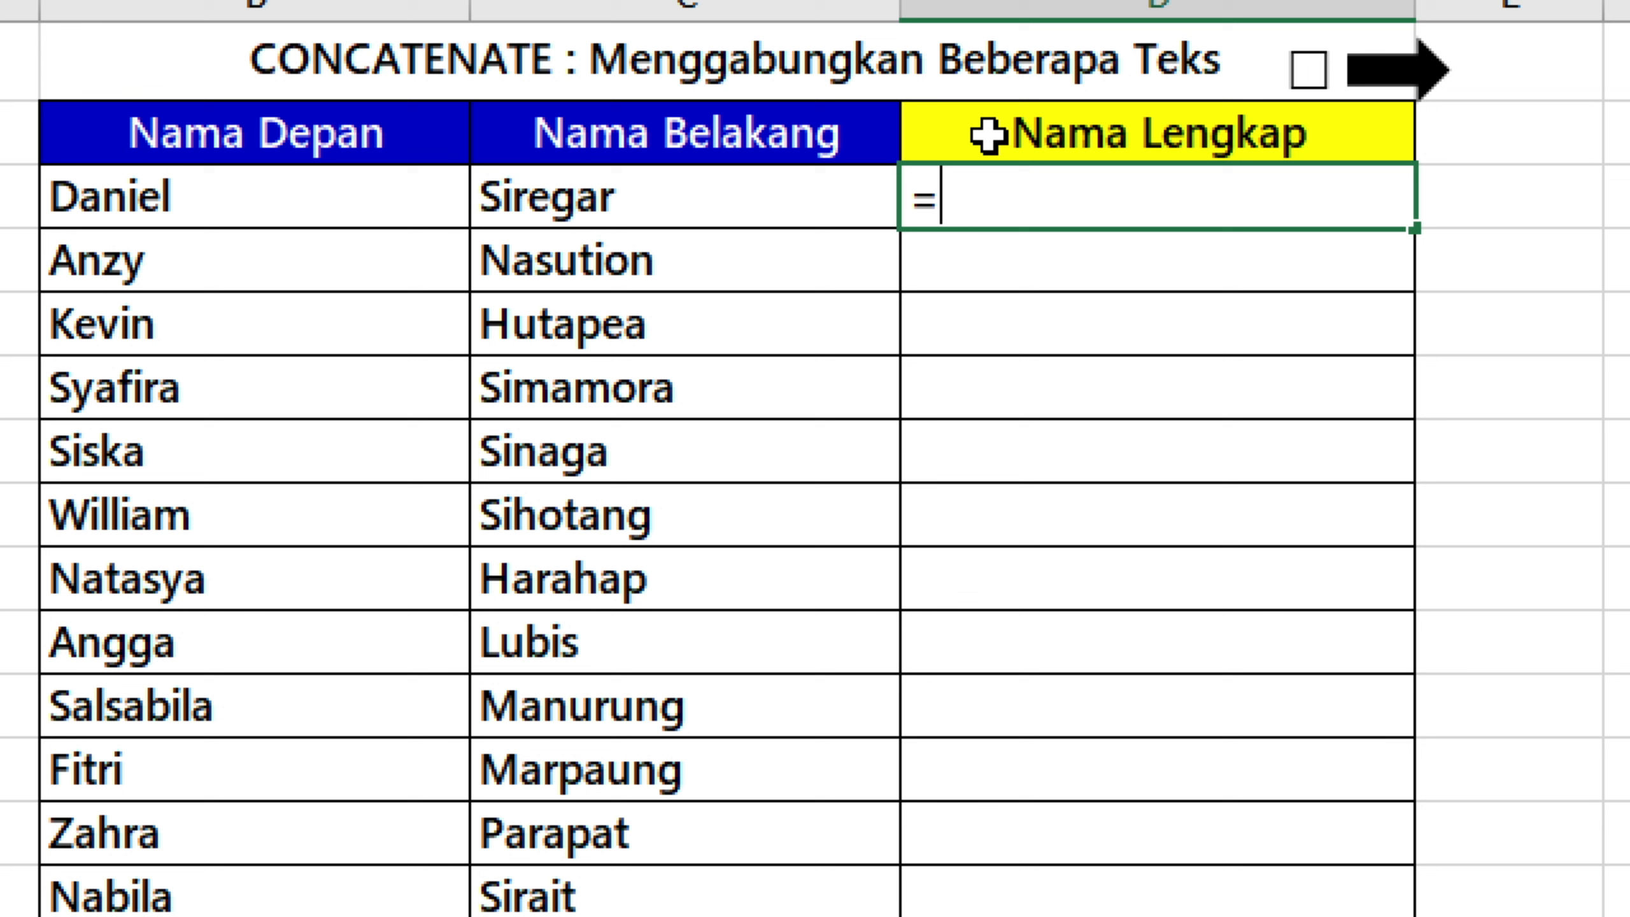
pyautogui.write('con')
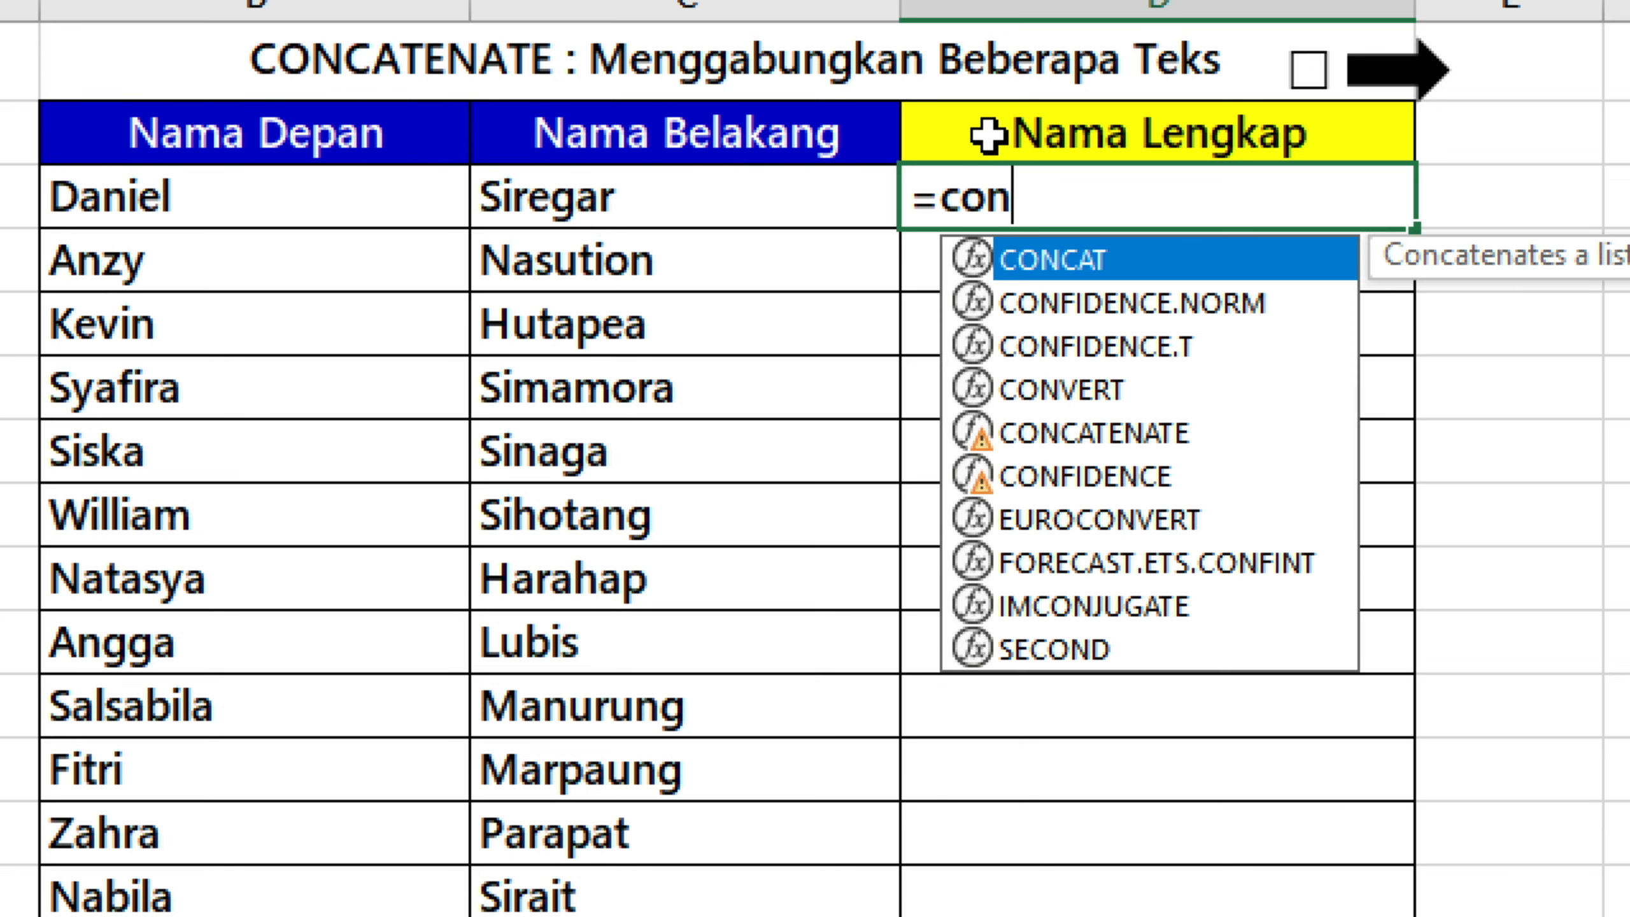
pyautogui.write('cate')
pyautogui.press('BackSpace')
pyautogui.write('te')
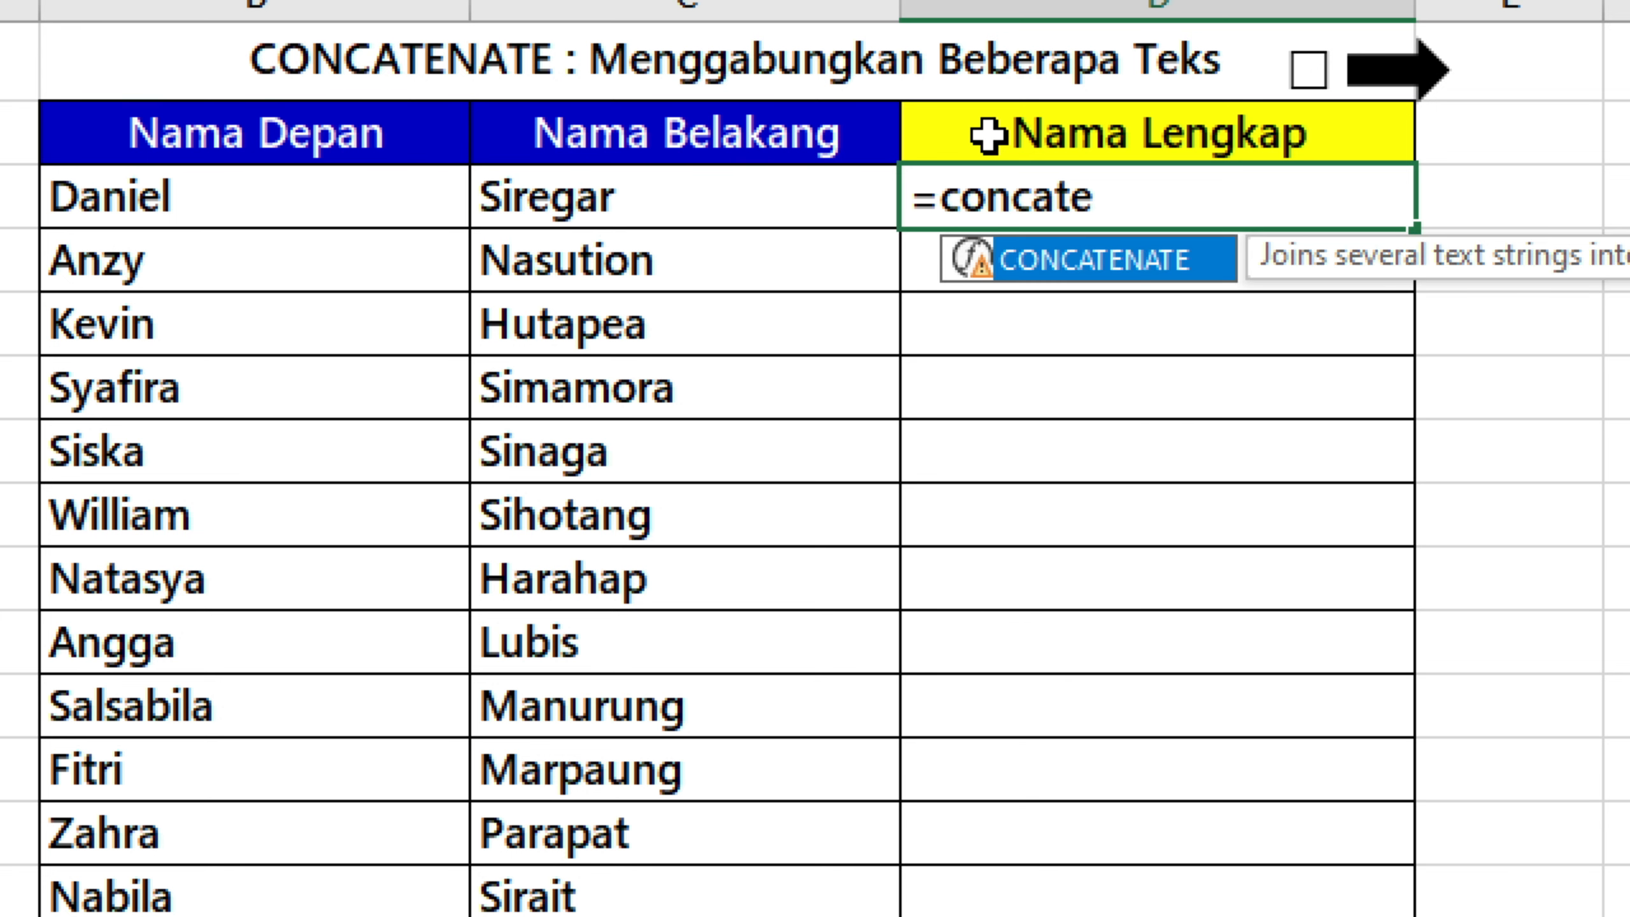
pyautogui.write('nate')
pyautogui.press('Tab')
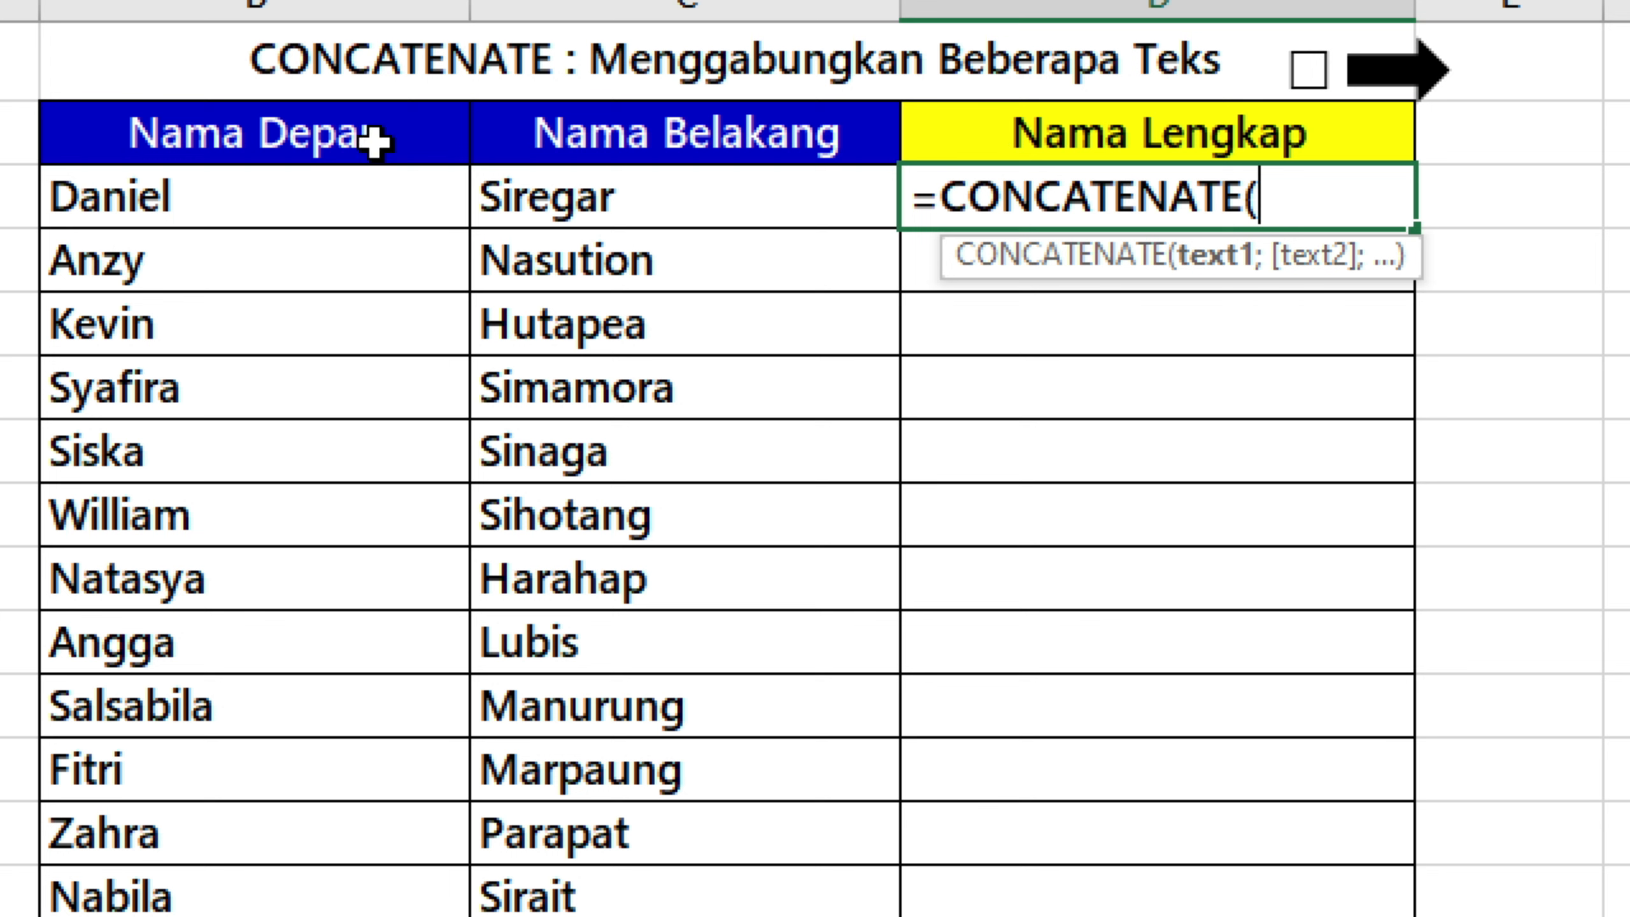
# Complete the D3 formula by joining B3, a space and C3, giving =CONCATENATE(B3;" ";C3).
pyautogui.click(228, 186)
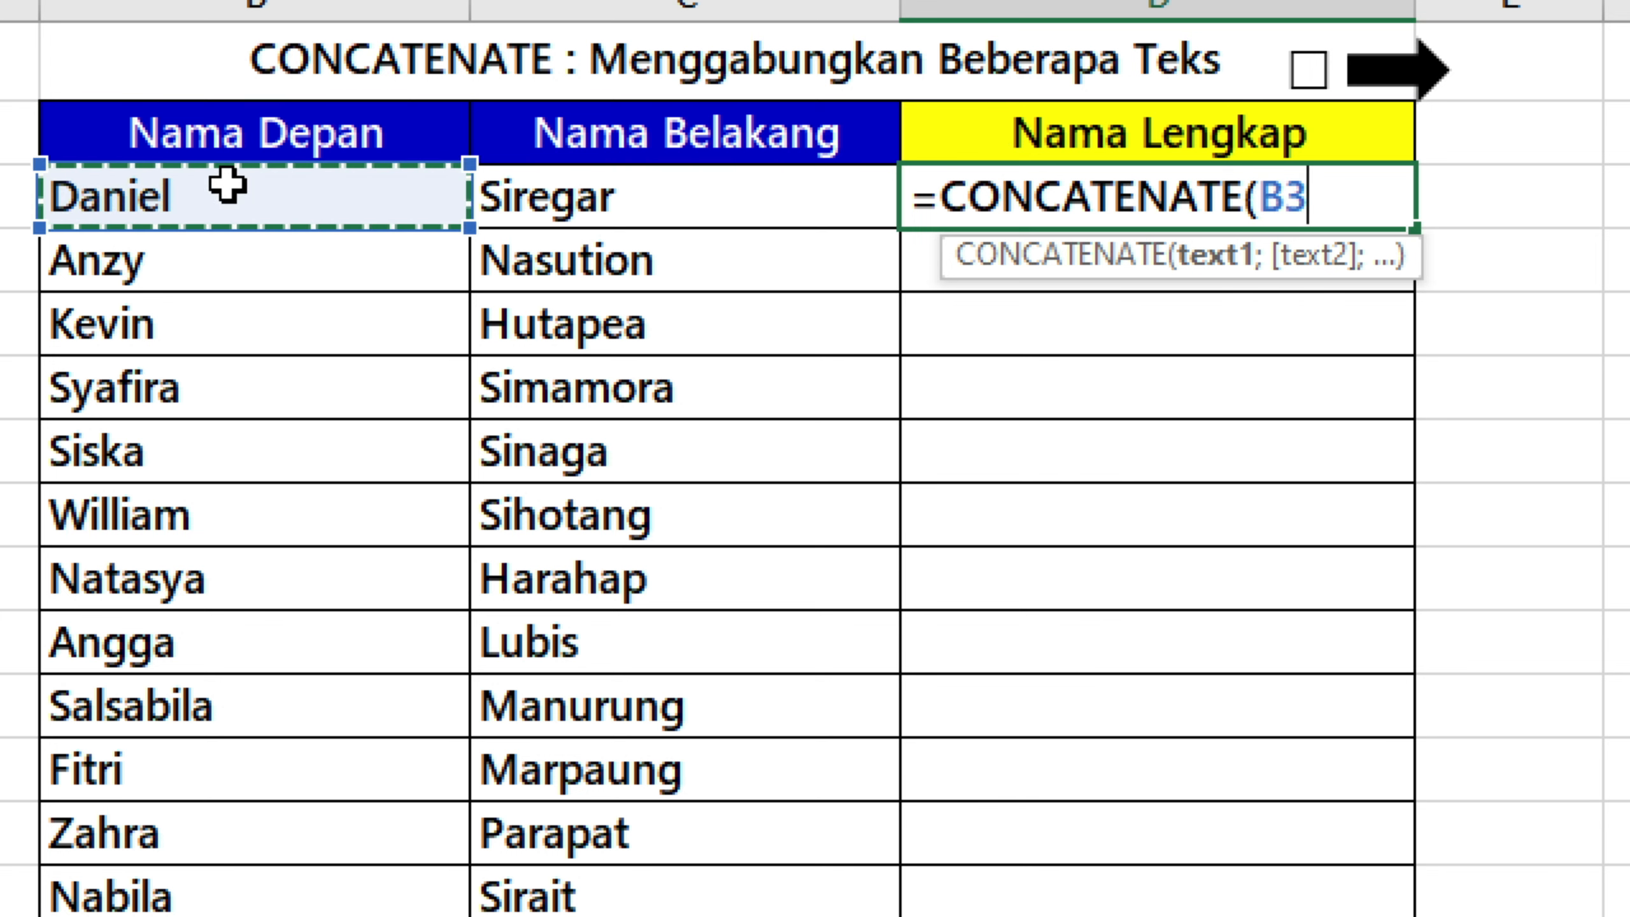
pyautogui.write(';')
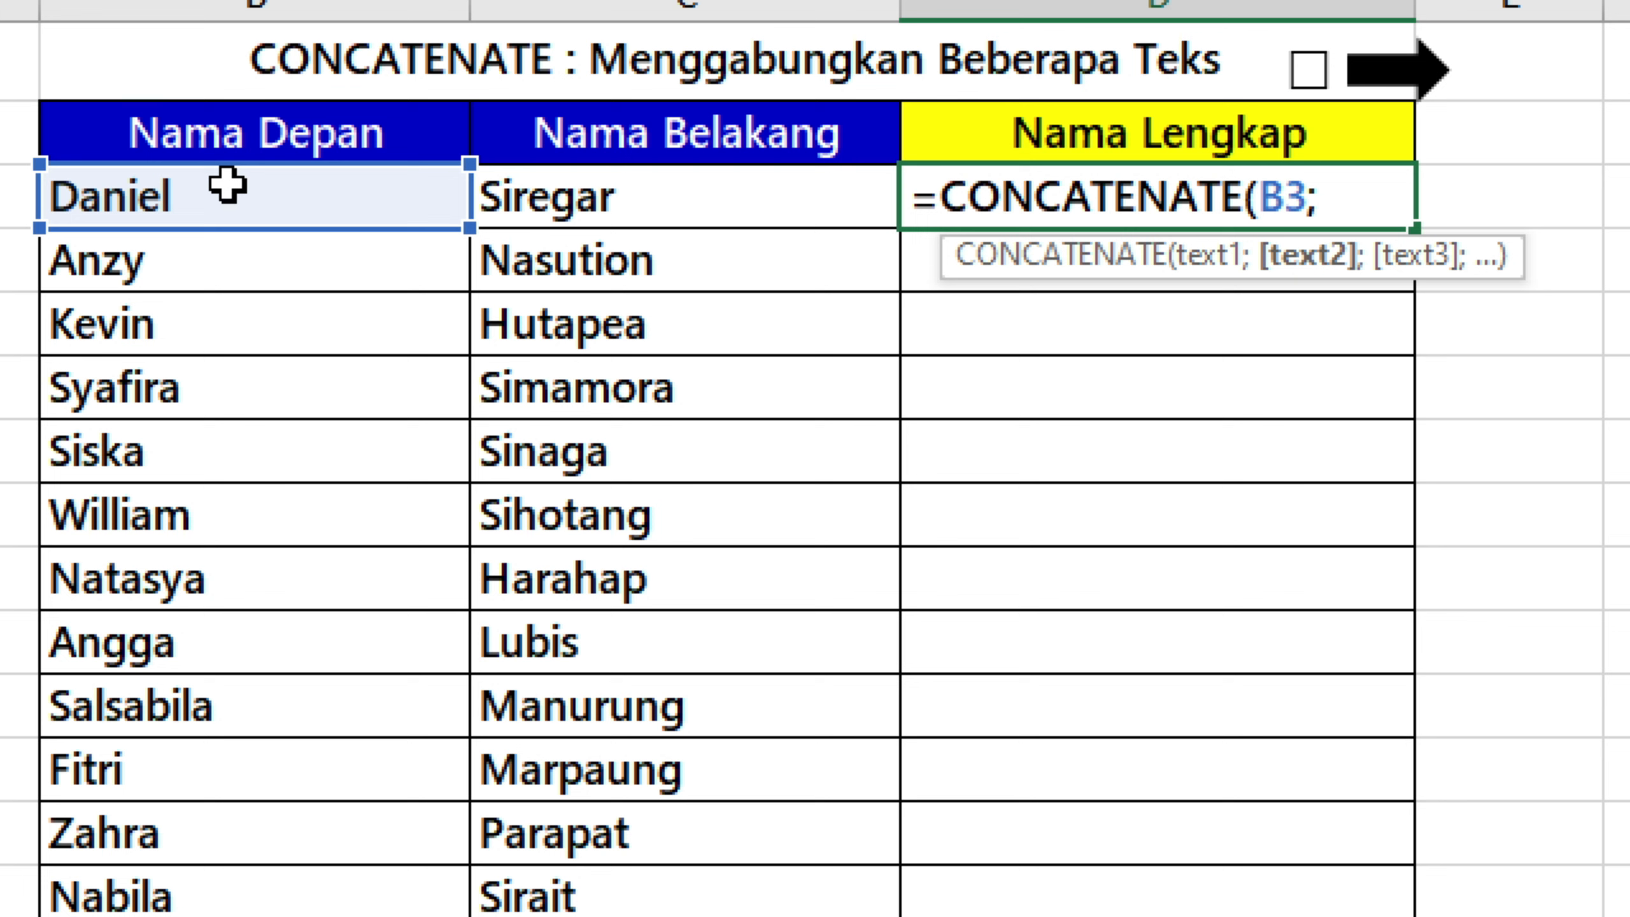
pyautogui.write('" ";')
pyautogui.click(781, 201)
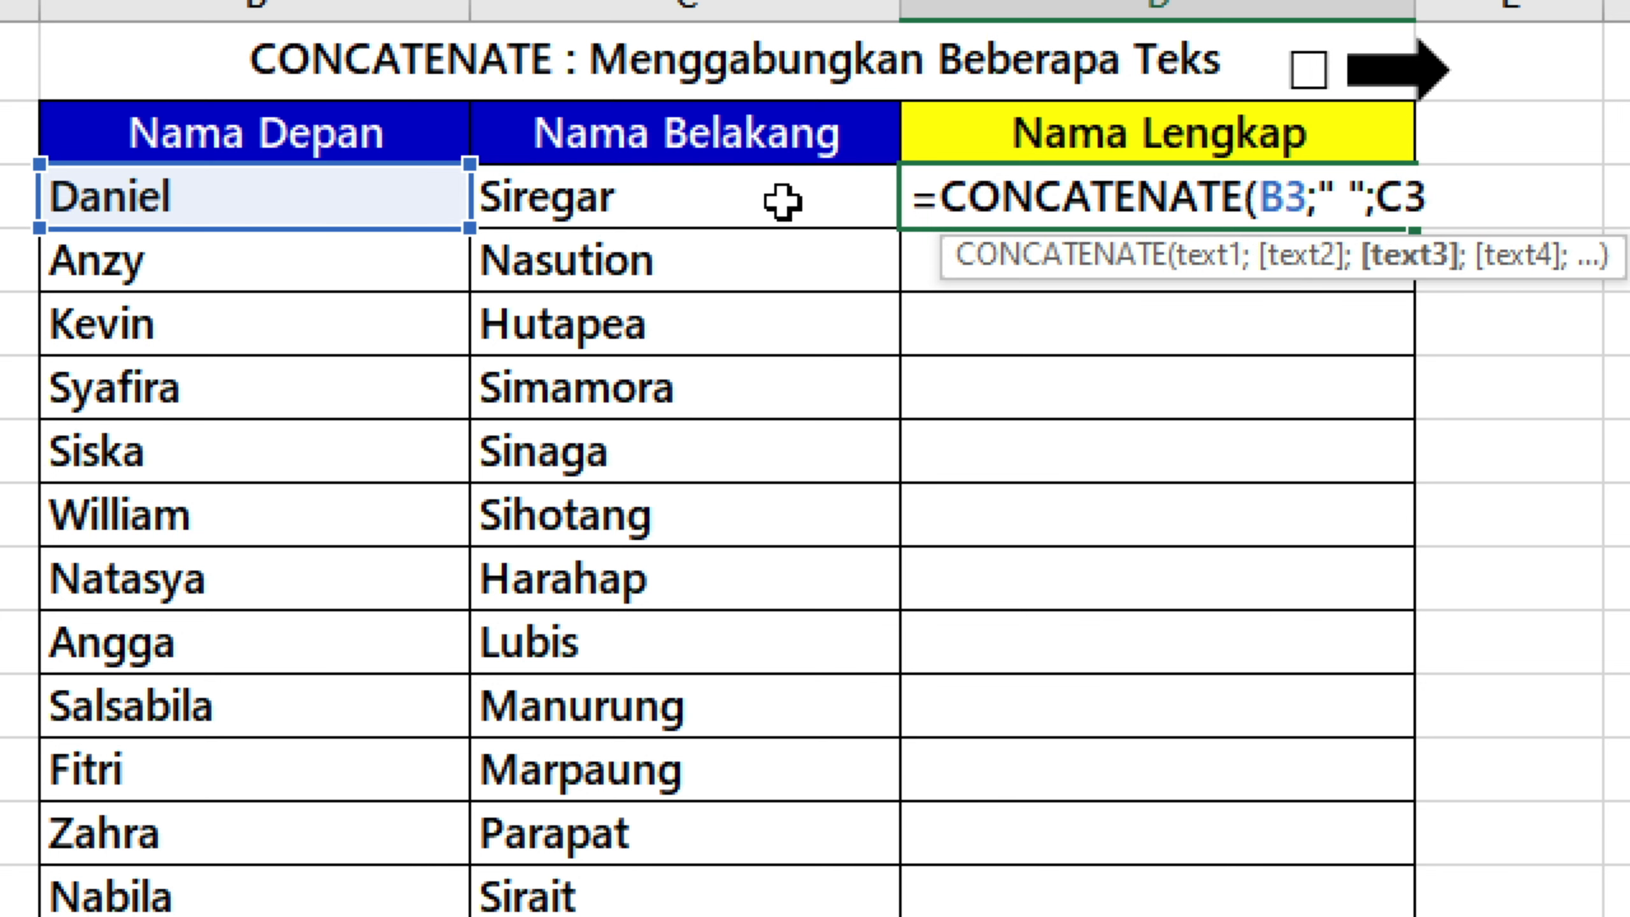
pyautogui.write(')')
pyautogui.press('Return')
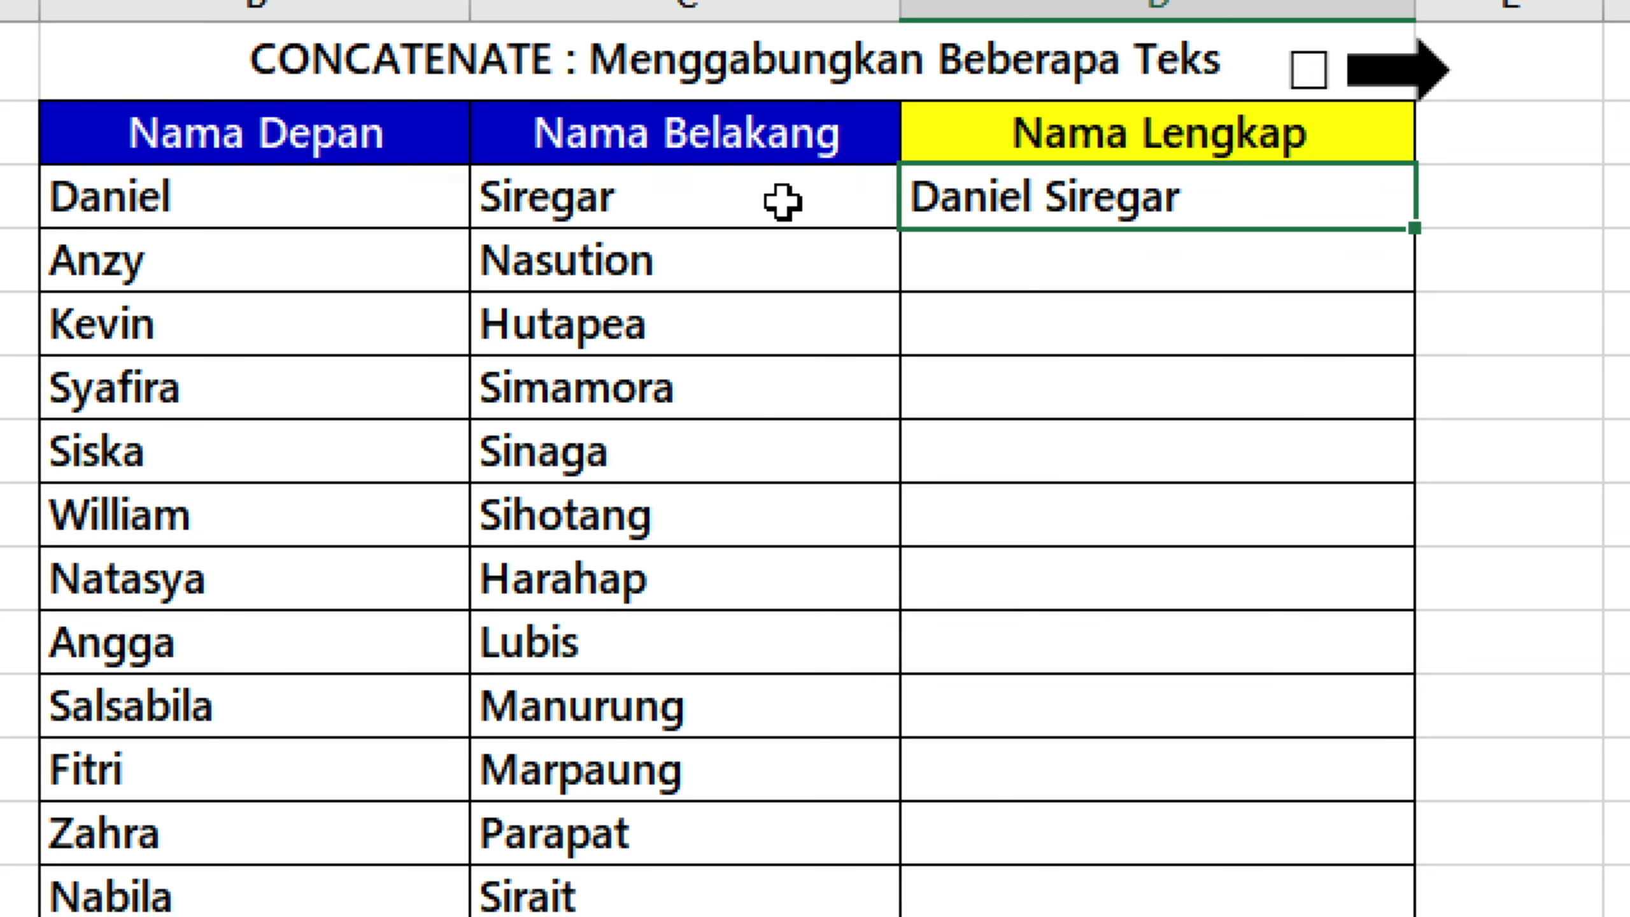
# Copy the D3 formula down the Nama Lengkap column and compare row 3 with its first and last name cells.
pyautogui.doubleClick(1413, 229)
pyautogui.click(1305, 193)
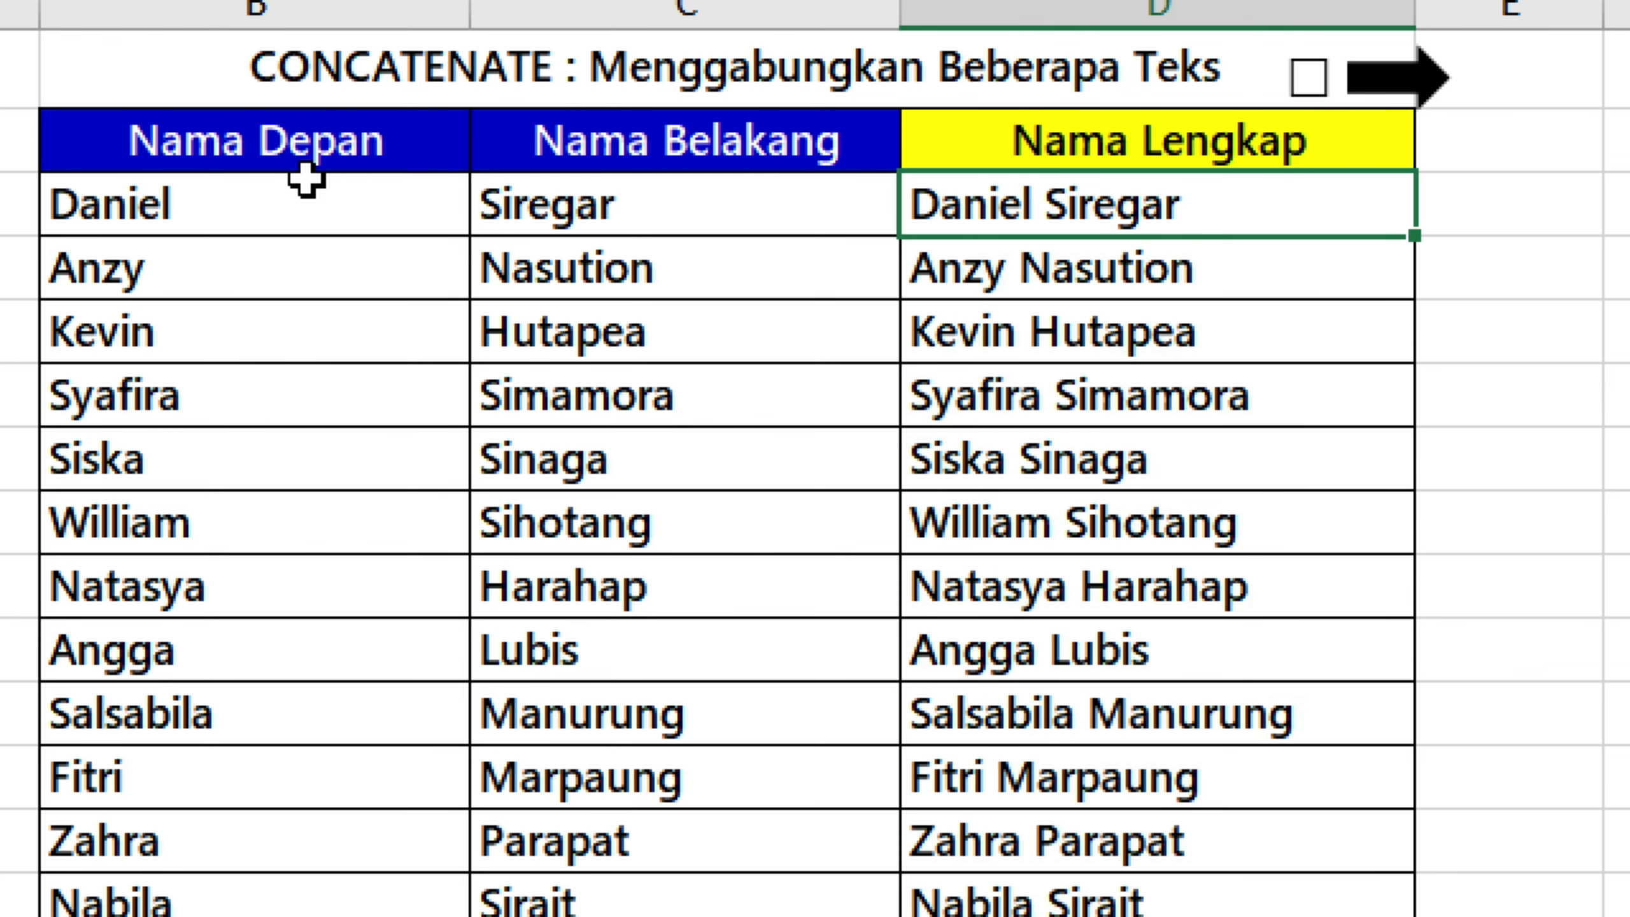
pyautogui.click(357, 177)
pyautogui.click(719, 216)
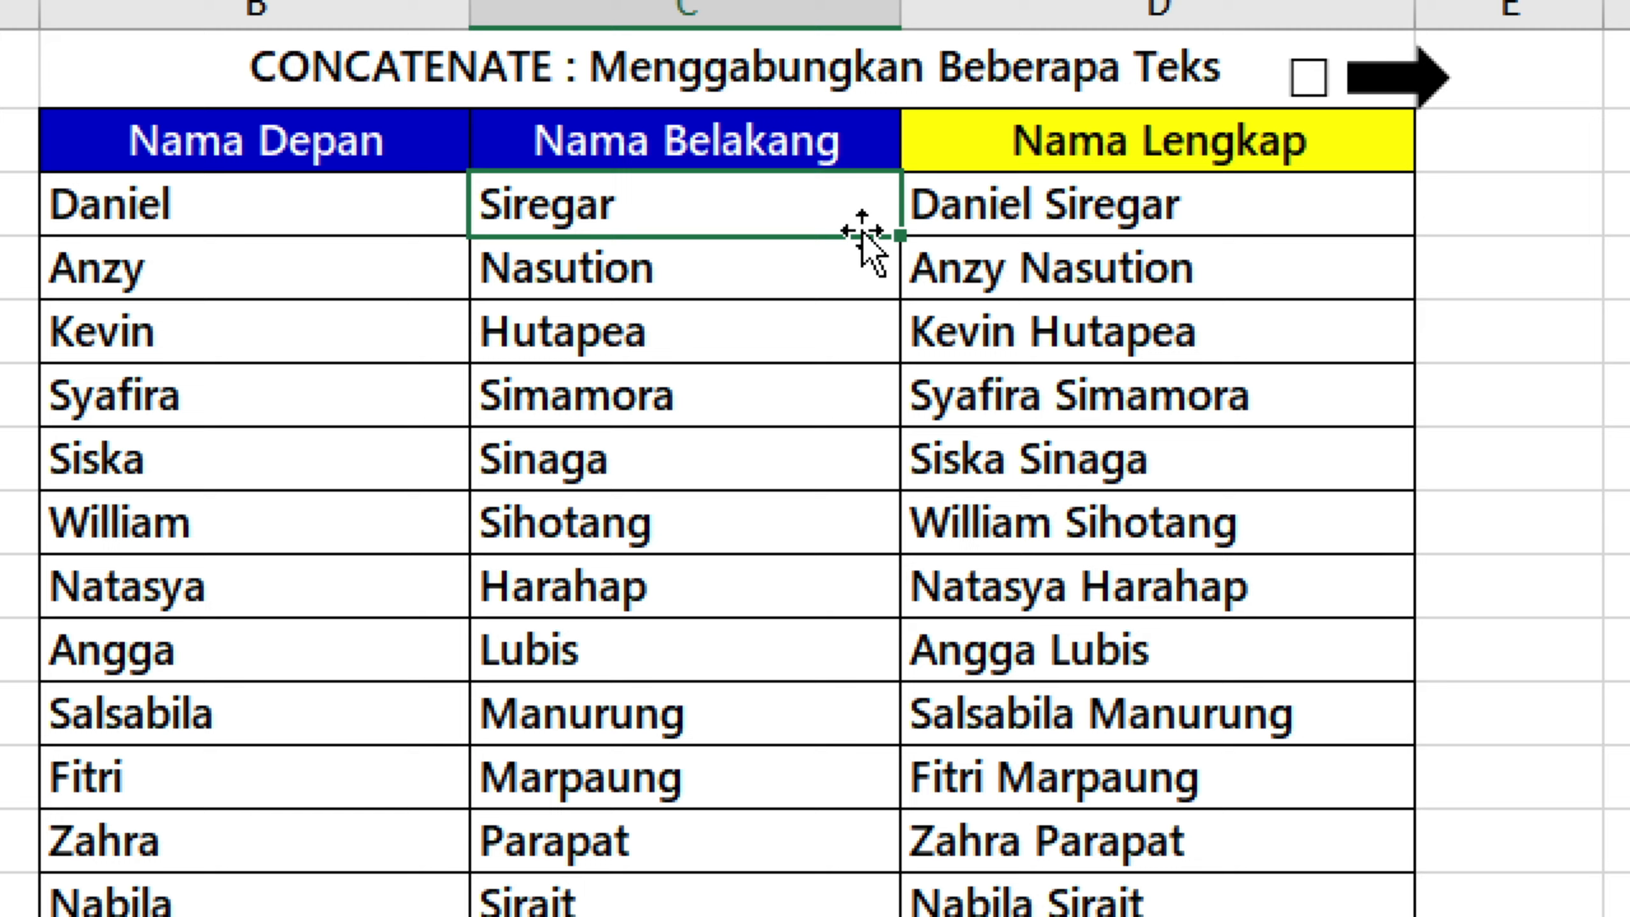
pyautogui.click(1280, 204)
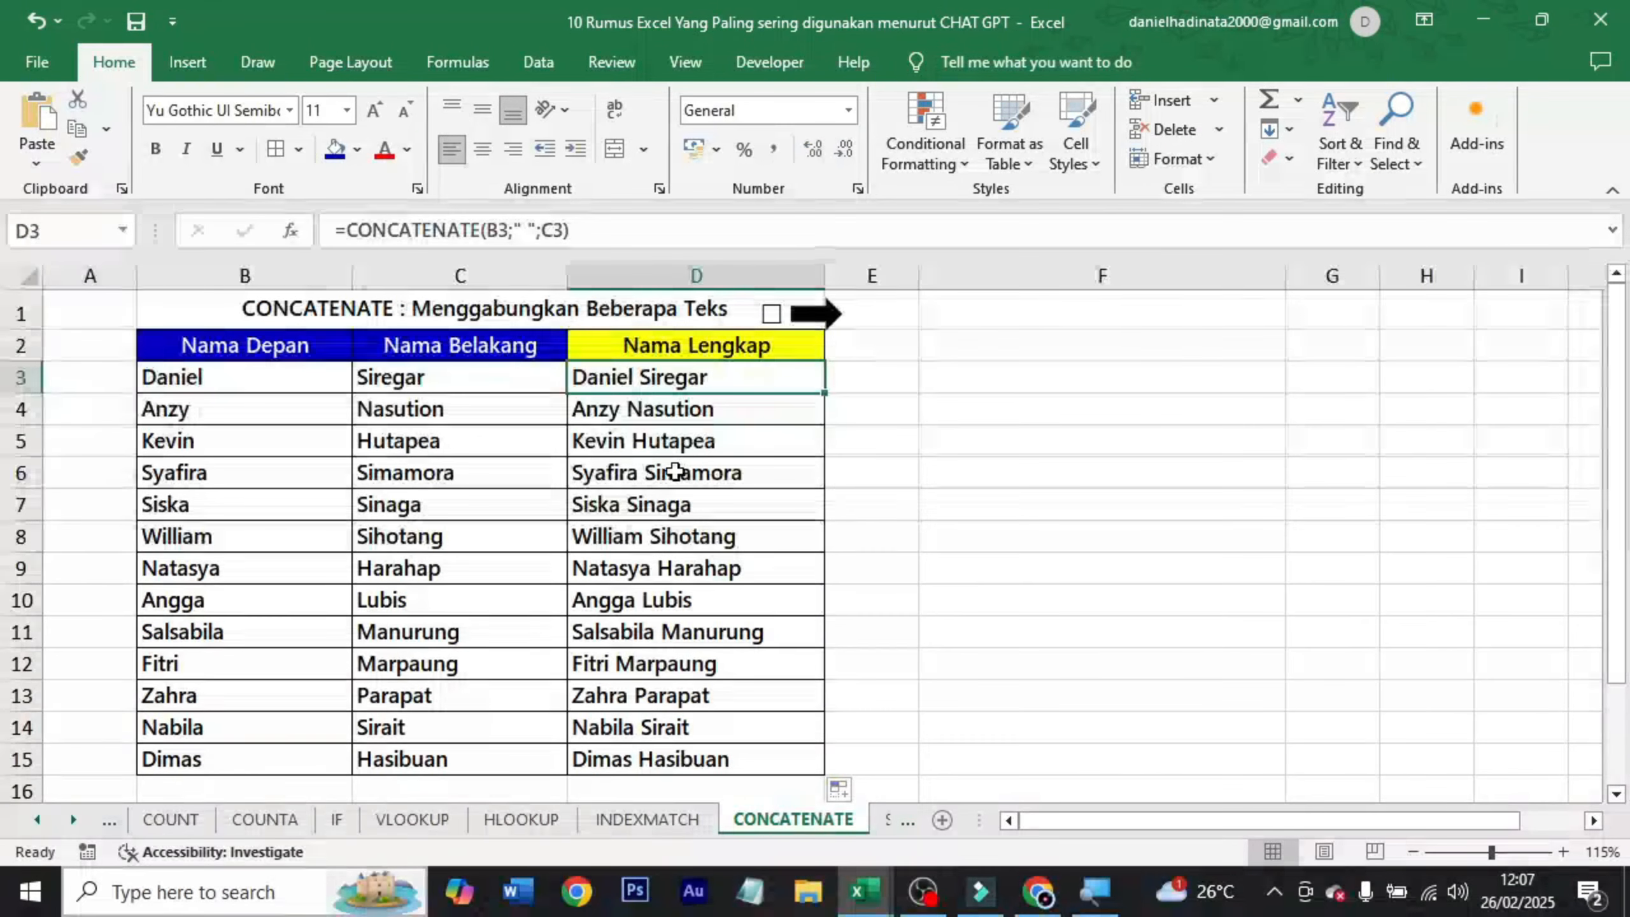
# Tick the checkbox on the CONCATENATE sheet and go to the title of the SUMIF sheet.
pyautogui.click(771, 313)
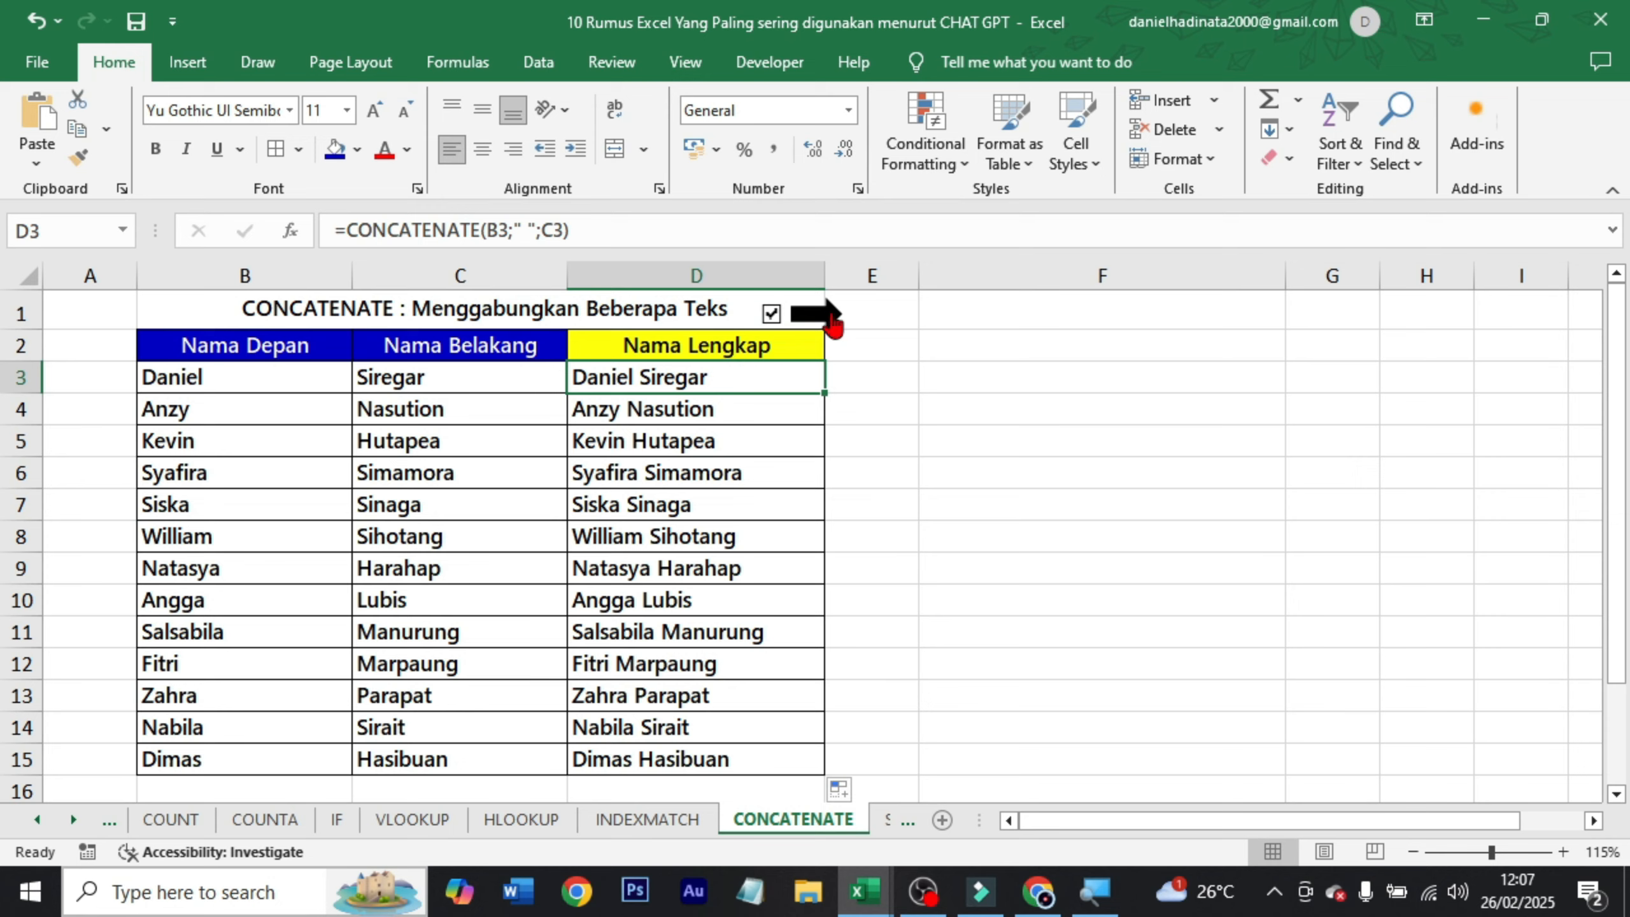
pyautogui.click(823, 313)
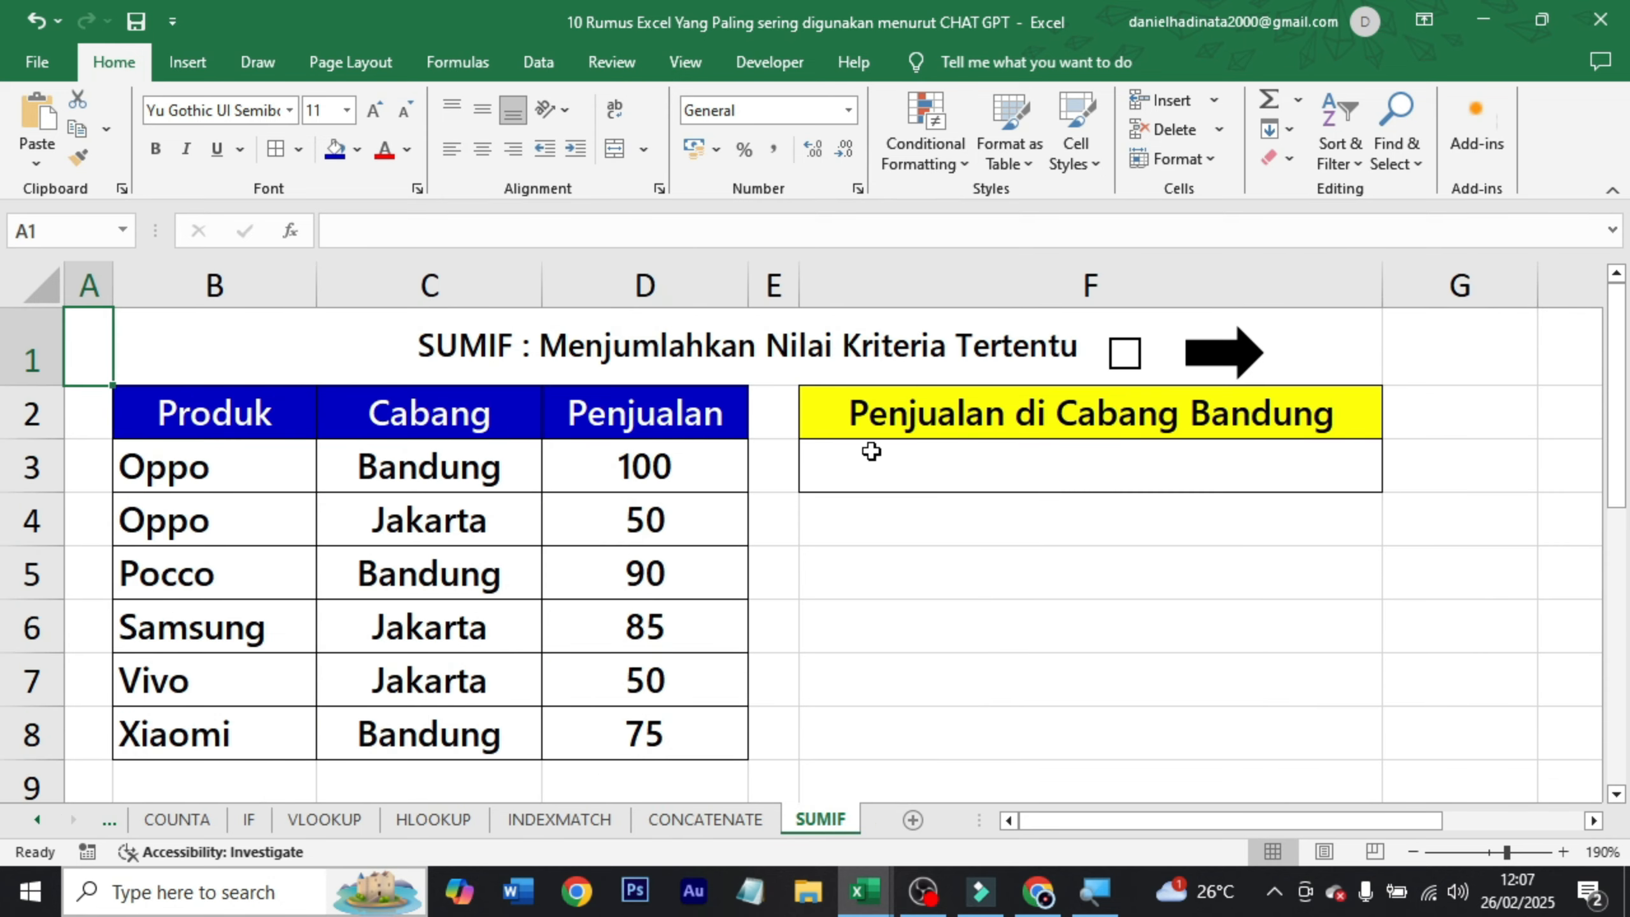
pyautogui.click(870, 451)
pyautogui.click(861, 370)
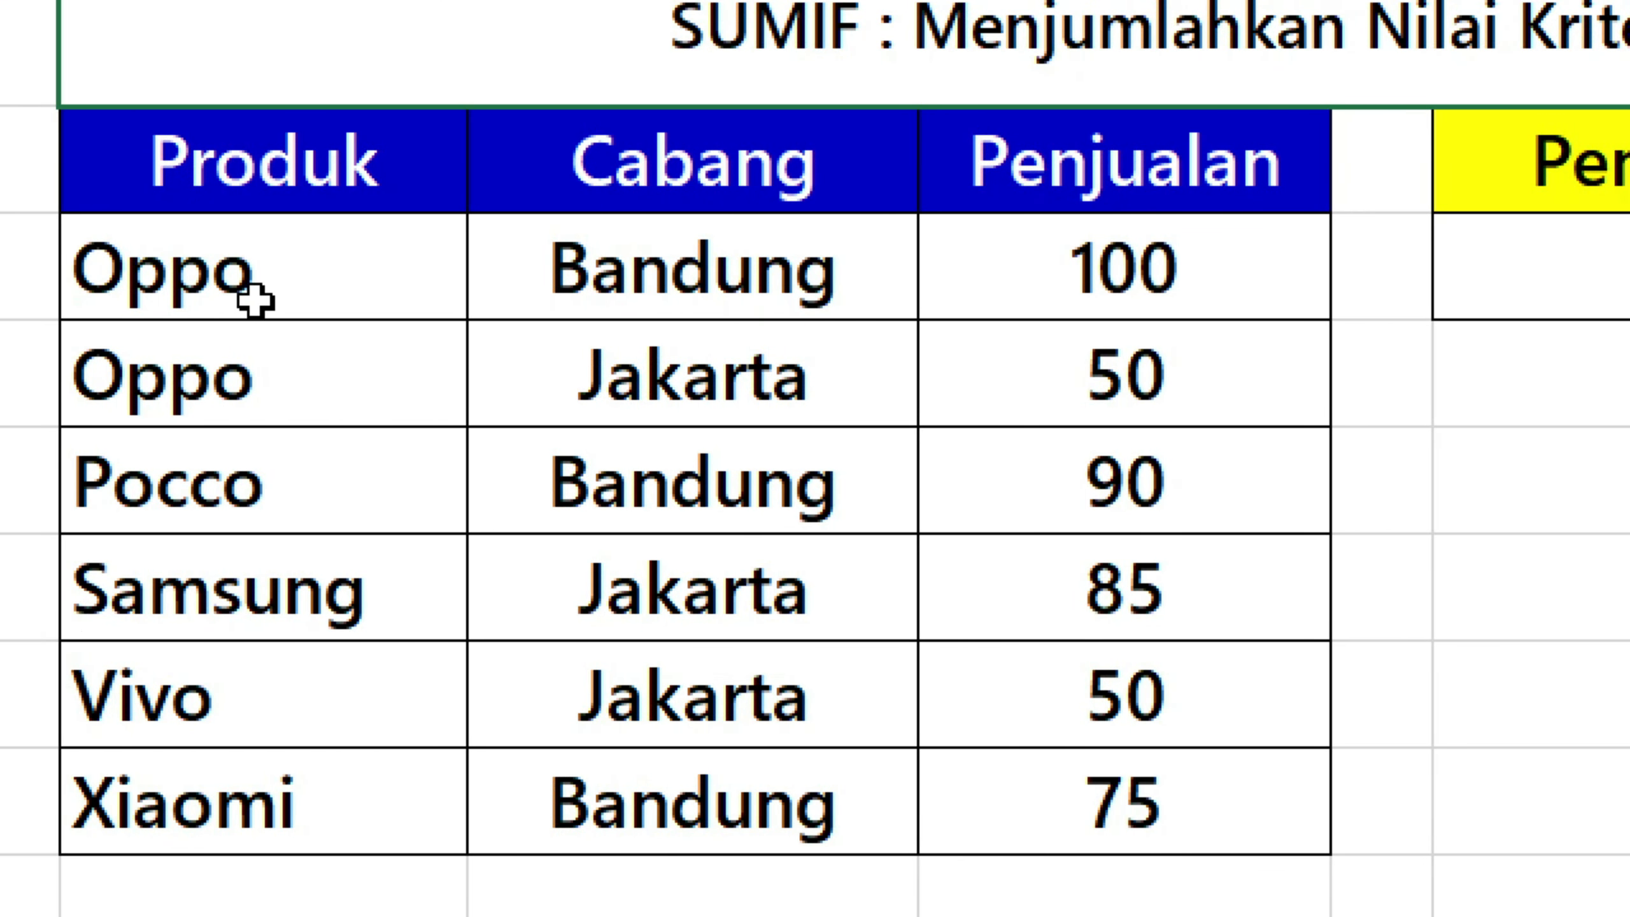
# Point out the Produk, Cabang, Penjualan and Penjualan di Cabang Bandung headers on the SUMIF sheet.
pyautogui.click(316, 166)
pyautogui.click(655, 153)
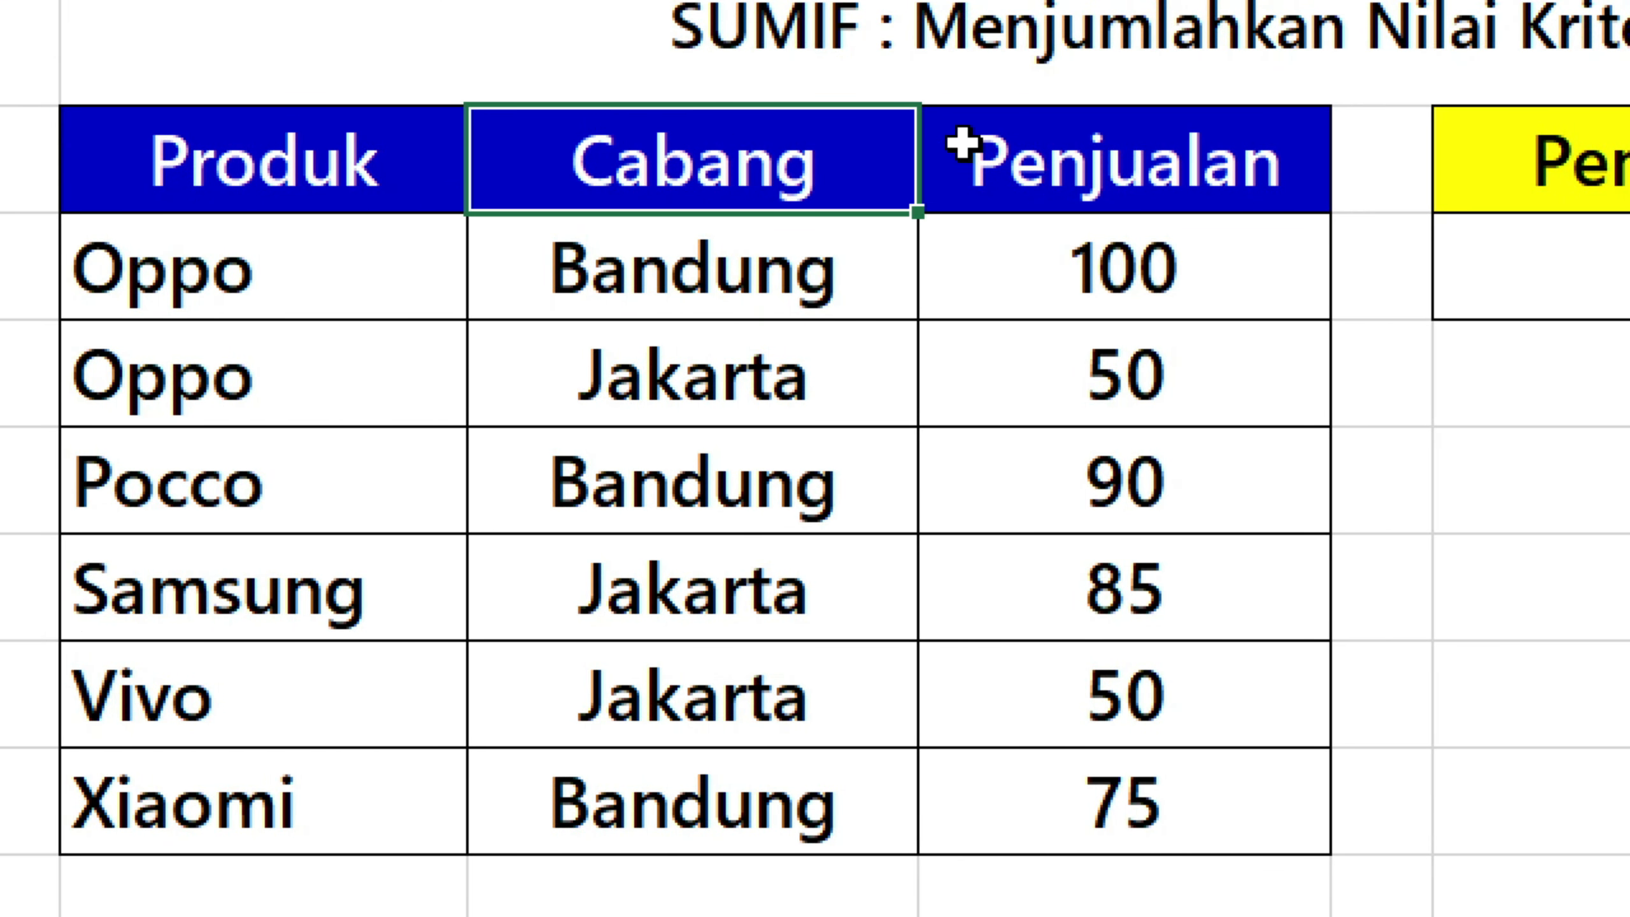
pyautogui.click(1053, 161)
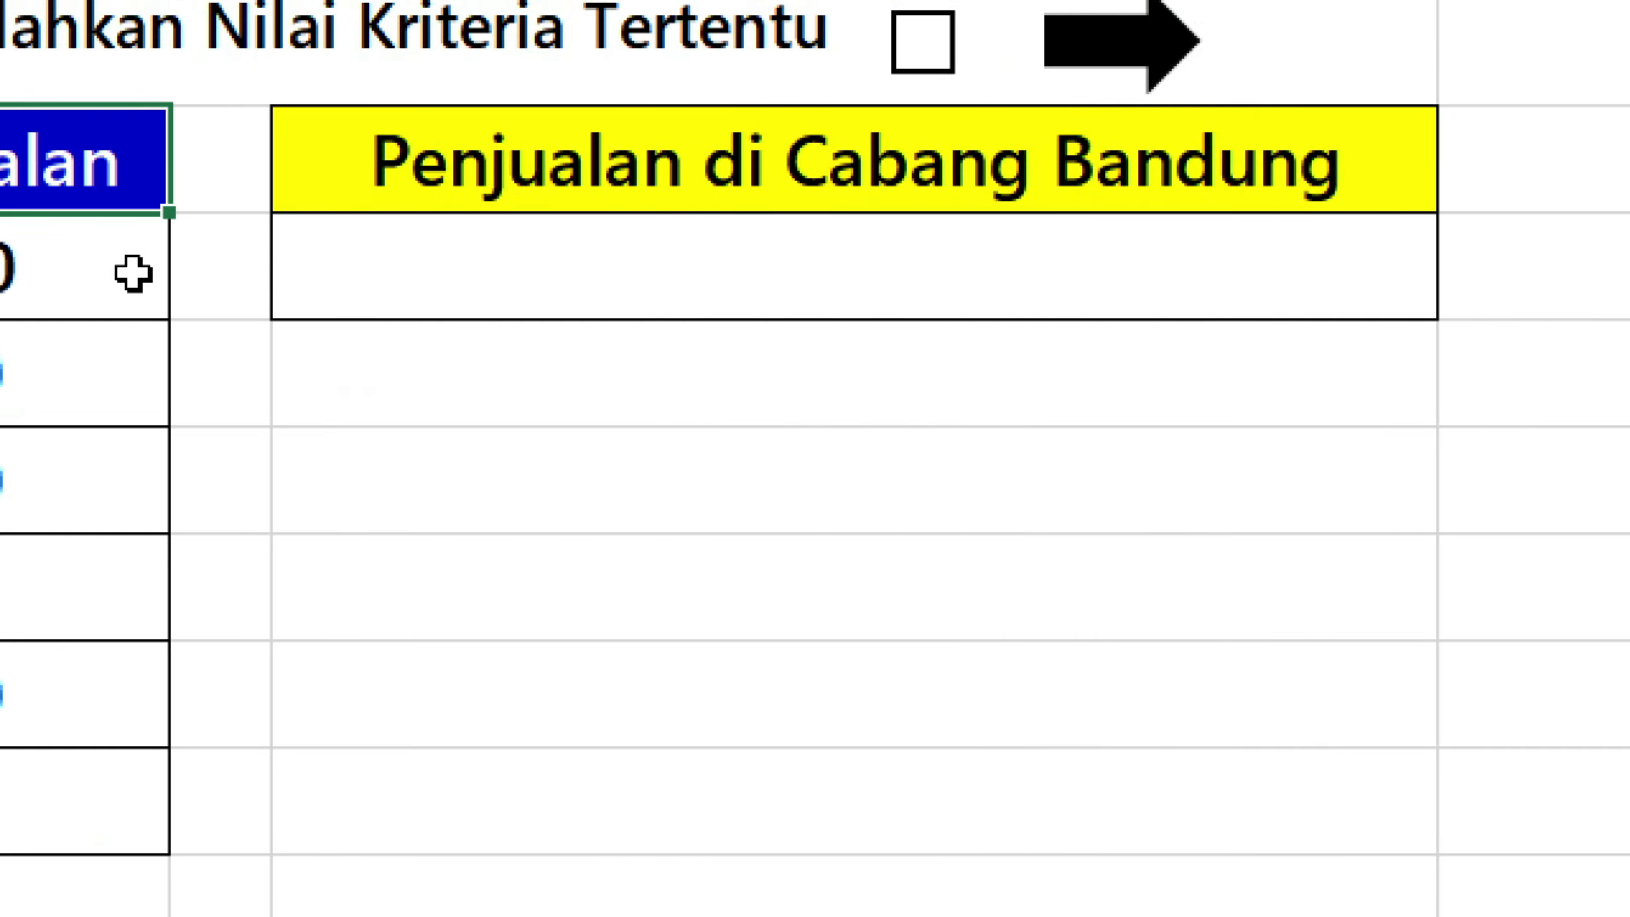
pyautogui.click(799, 164)
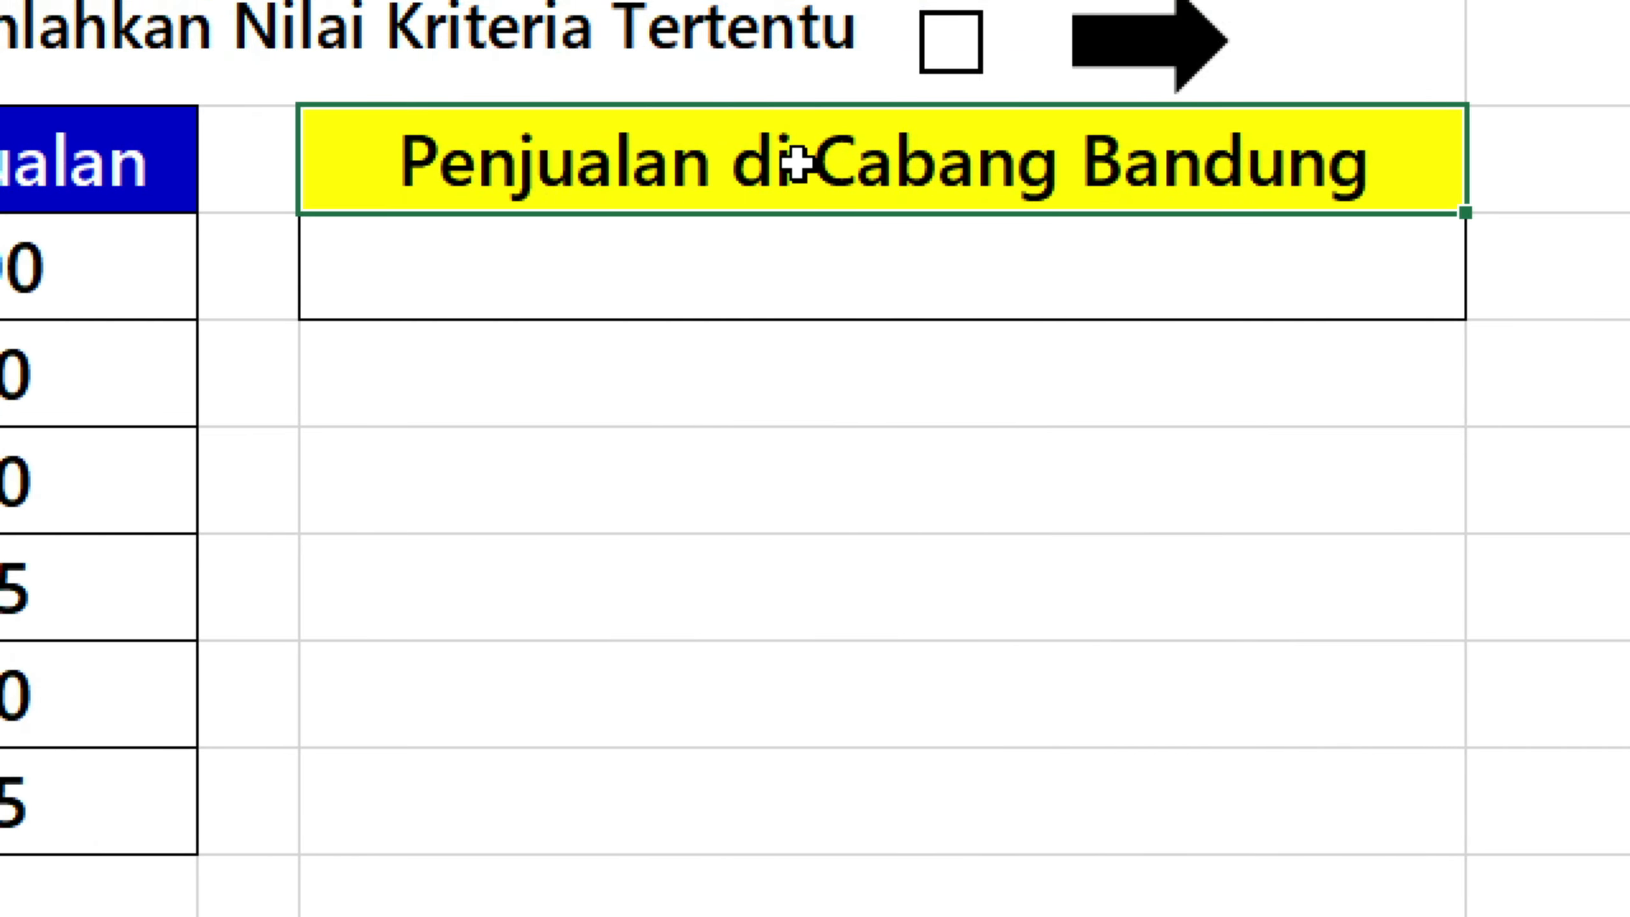
# Colour the word Bandung red in the F2 header.
pyautogui.doubleClick(1142, 153)
pyautogui.moveTo(1080, 161); pyautogui.dragTo(1421, 199)
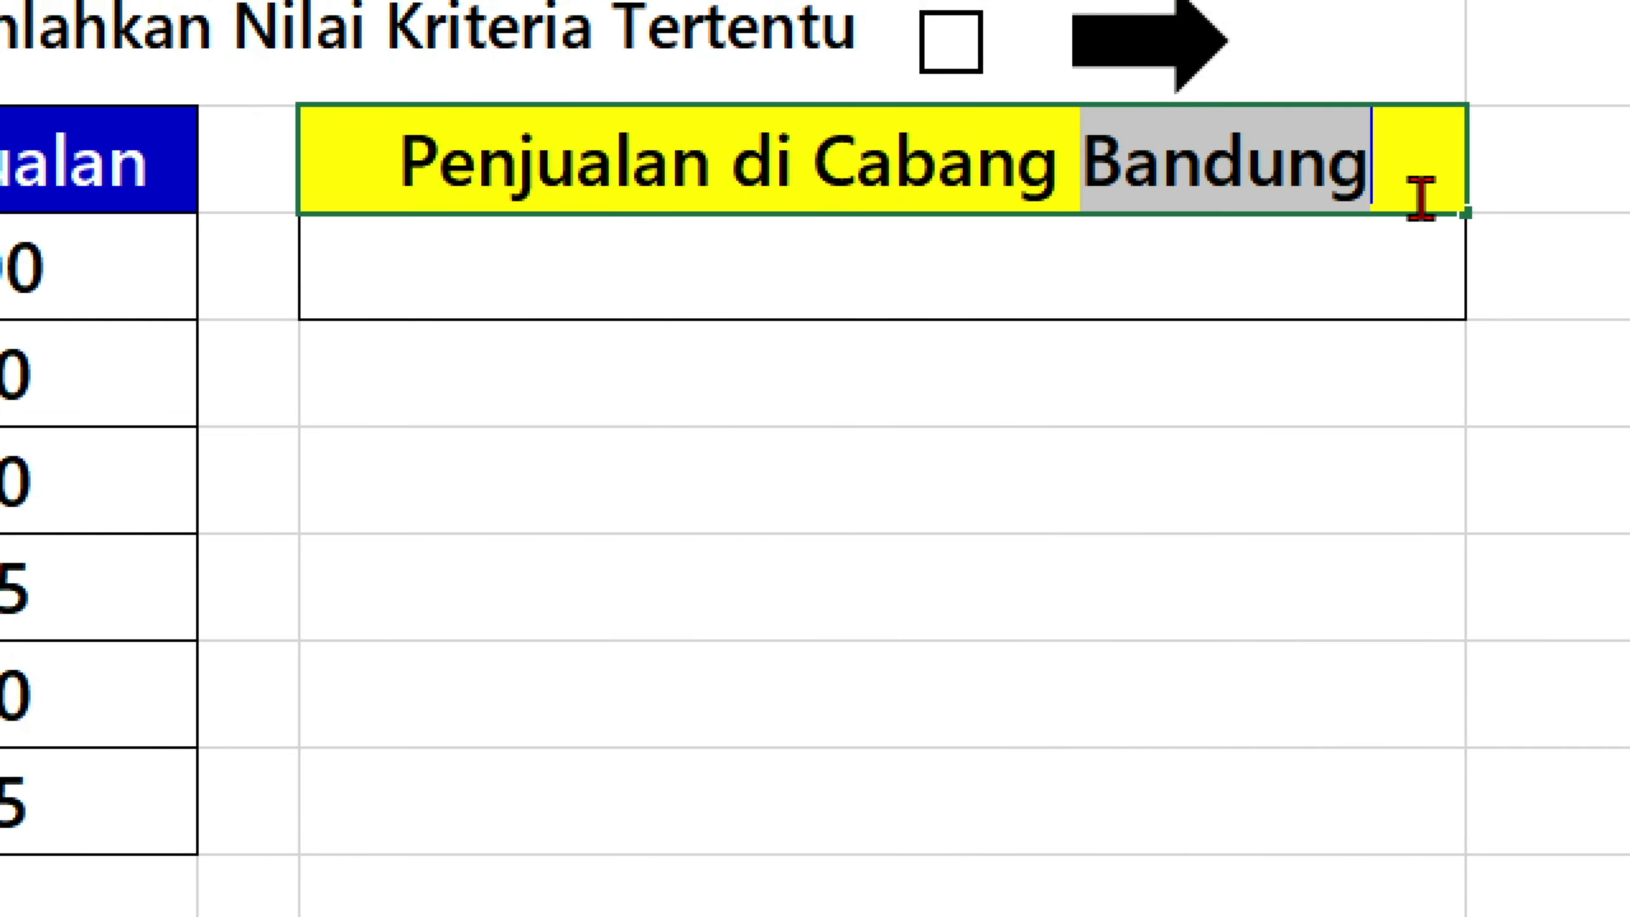
pyautogui.click(1556, 119)
# Start a SUMIF formula in F3 with the Cabang cells C3:C8 as its range.
pyautogui.click(1338, 285)
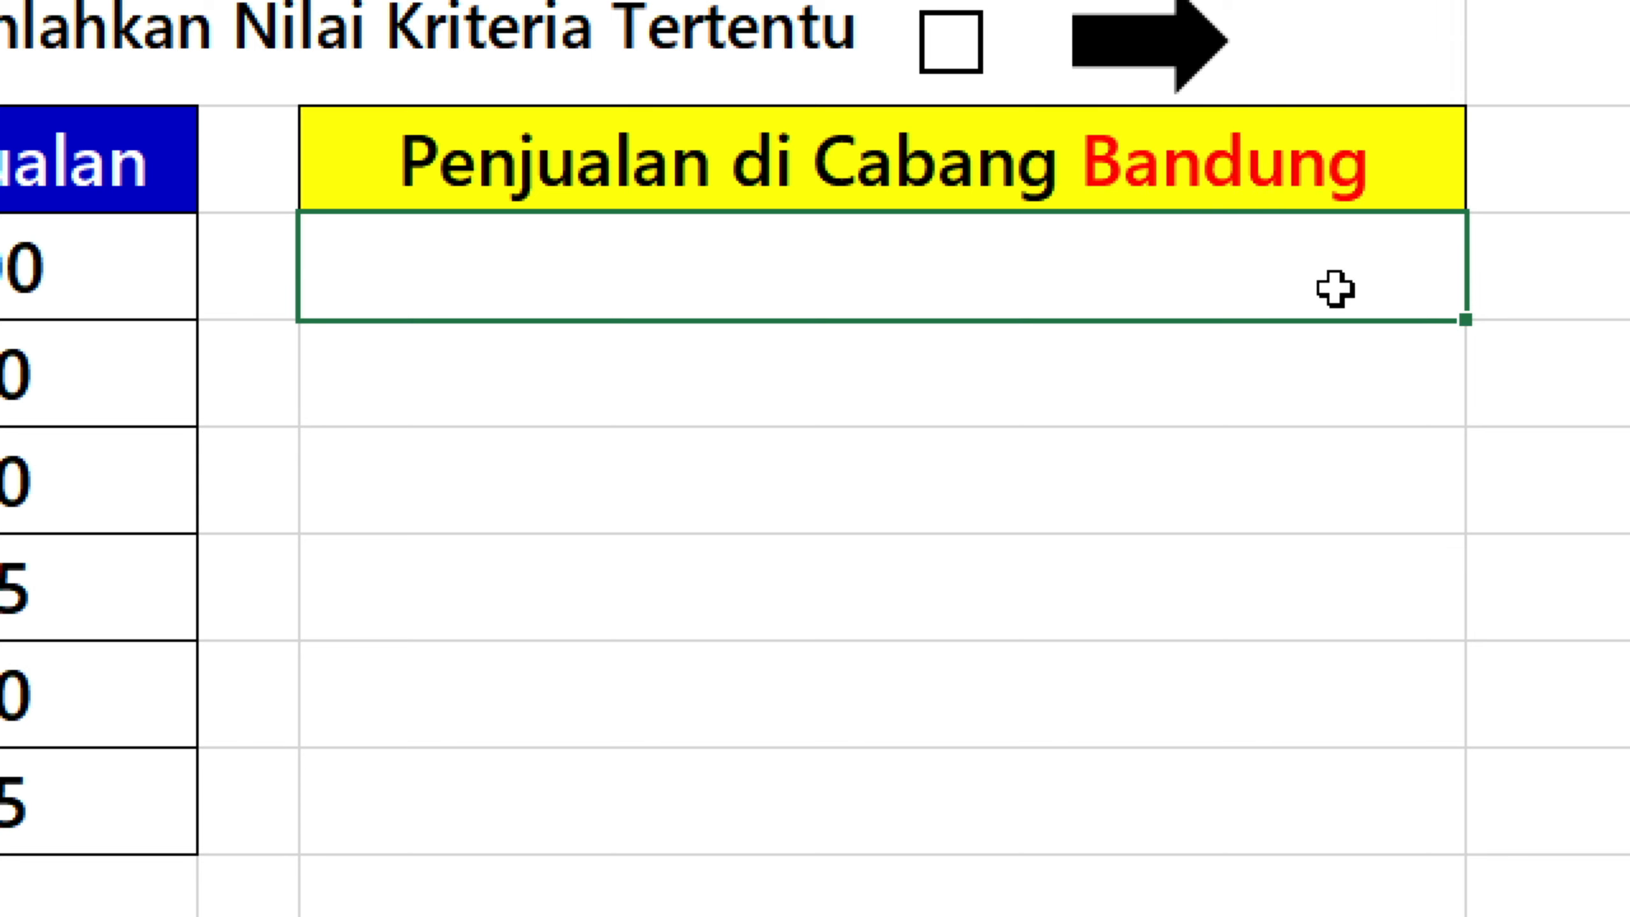
pyautogui.write('=sum')
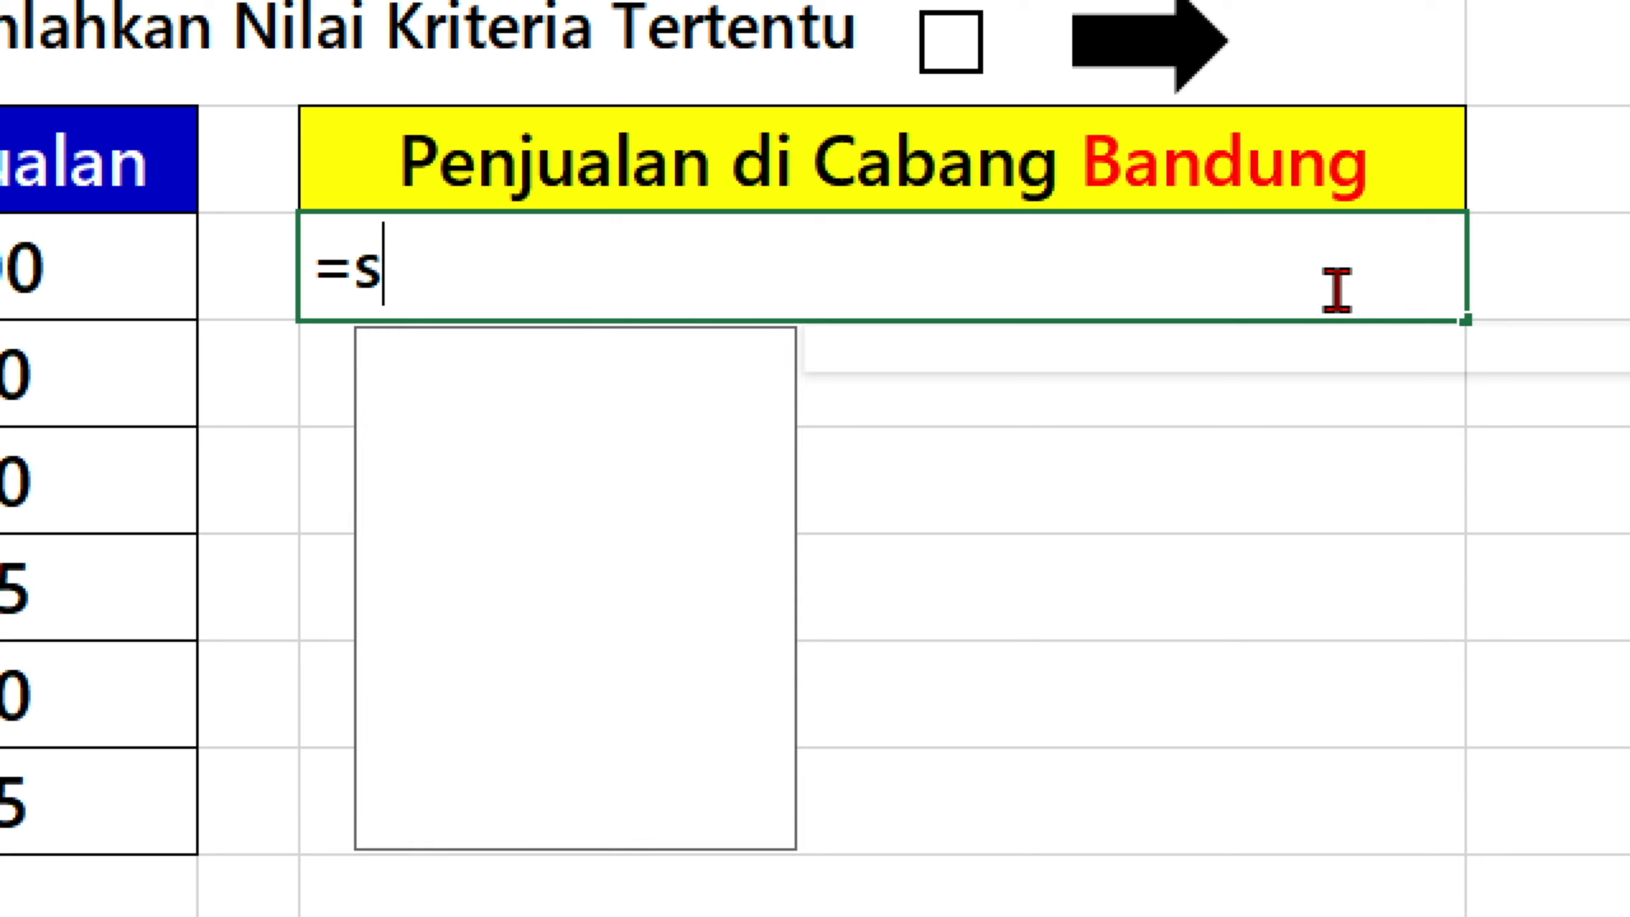
pyautogui.write('if')
pyautogui.press('Tab')
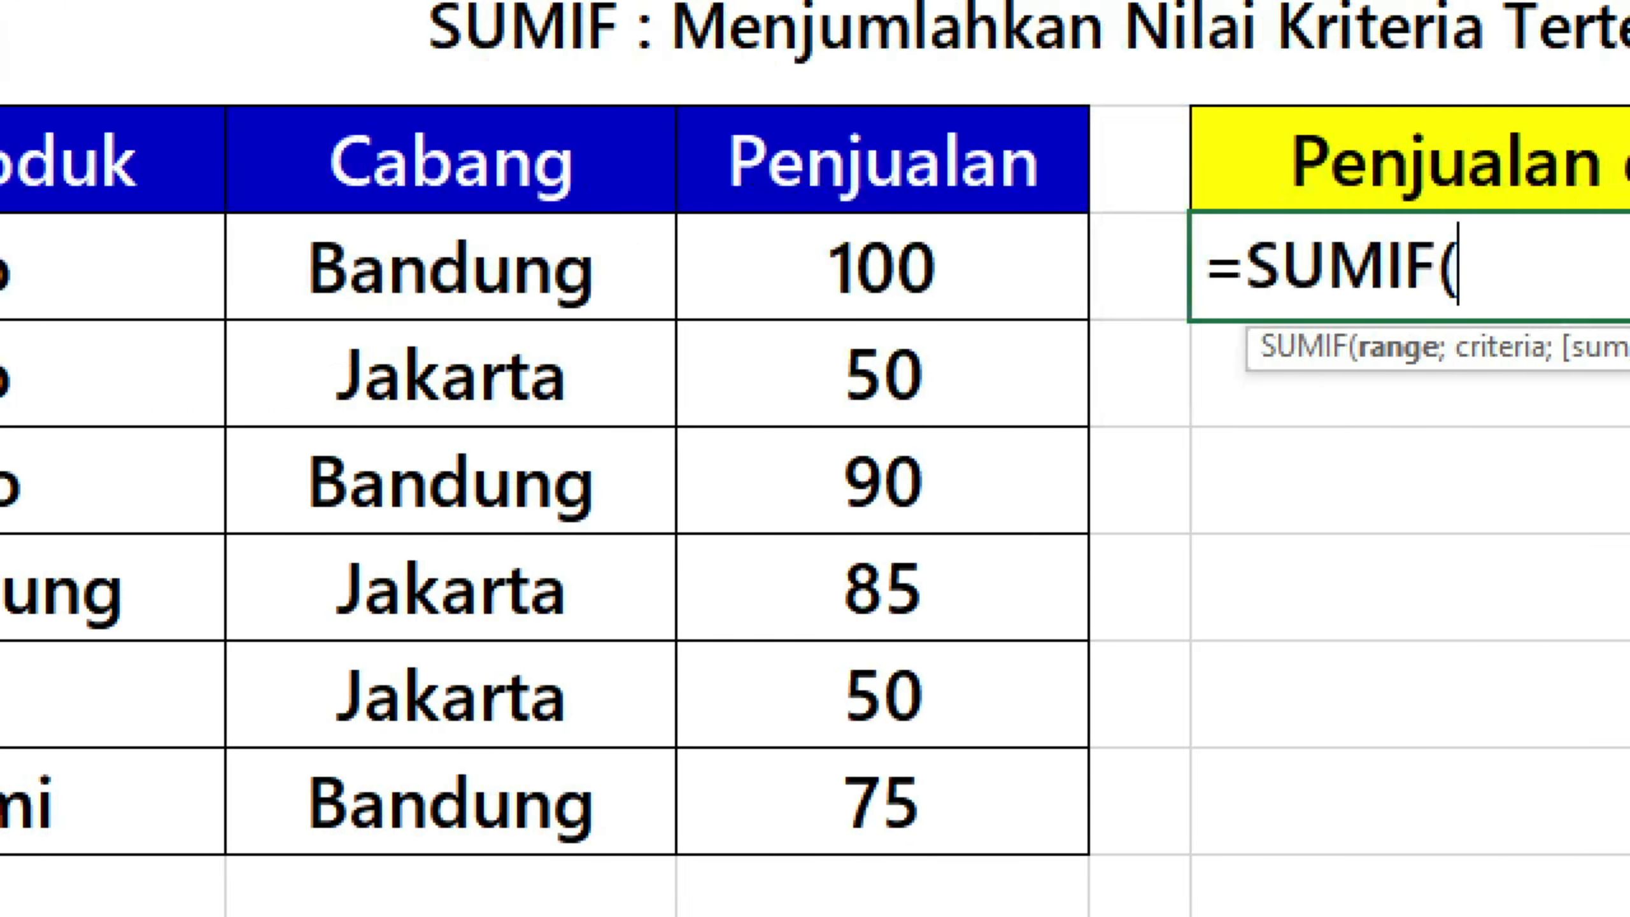
pyautogui.moveTo(615, 303); pyautogui.dragTo(618, 765)
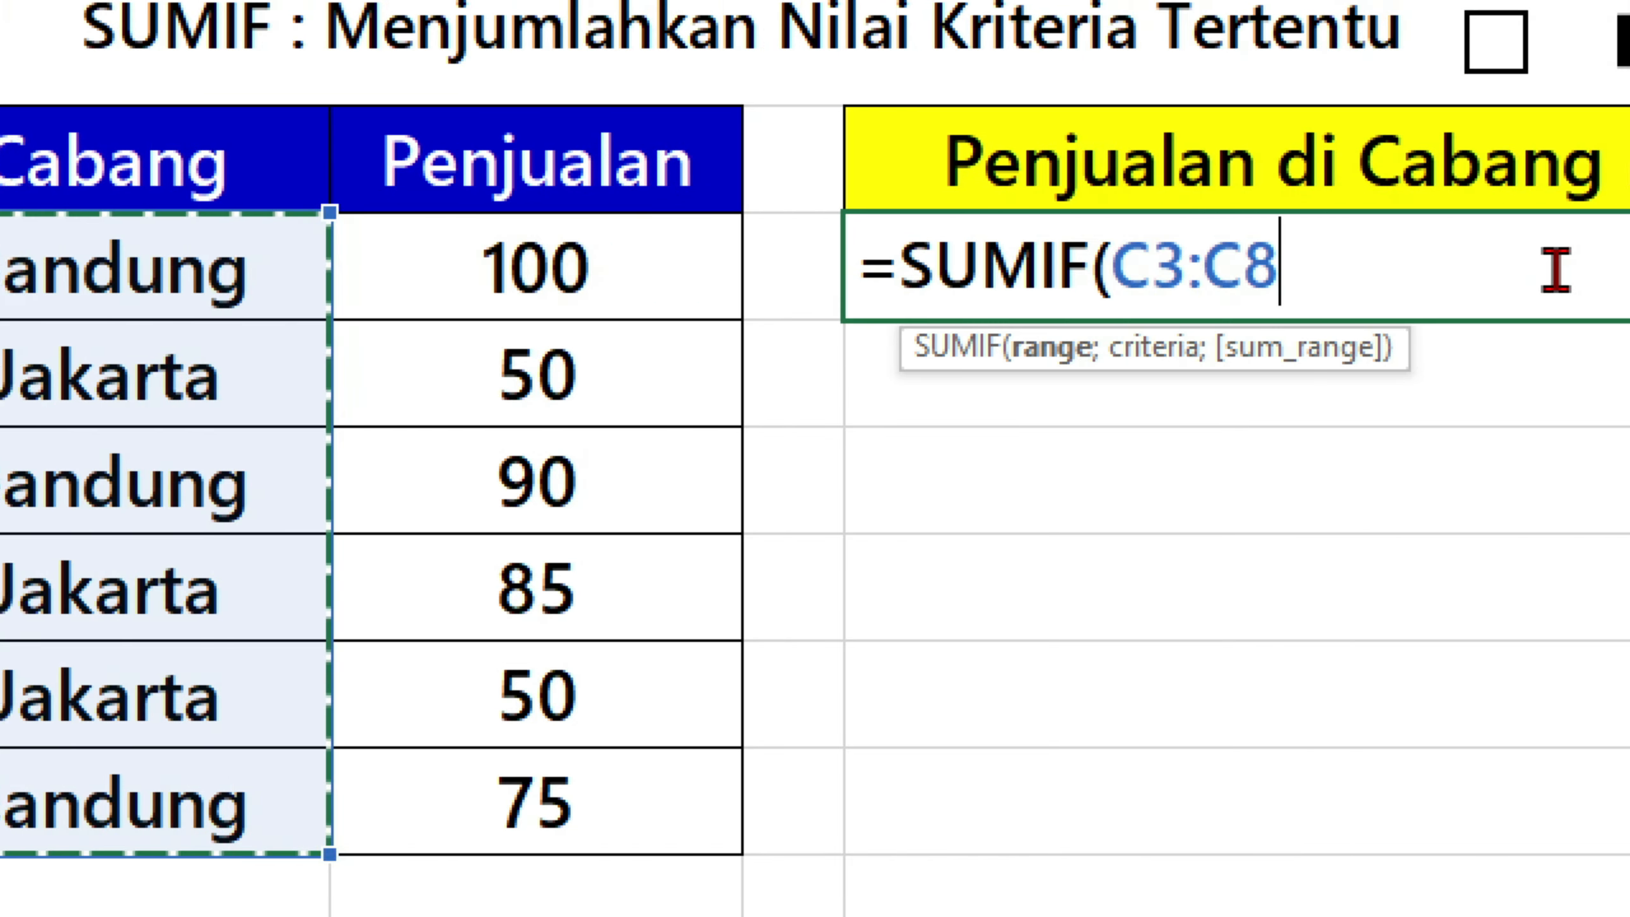
pyautogui.write(';')
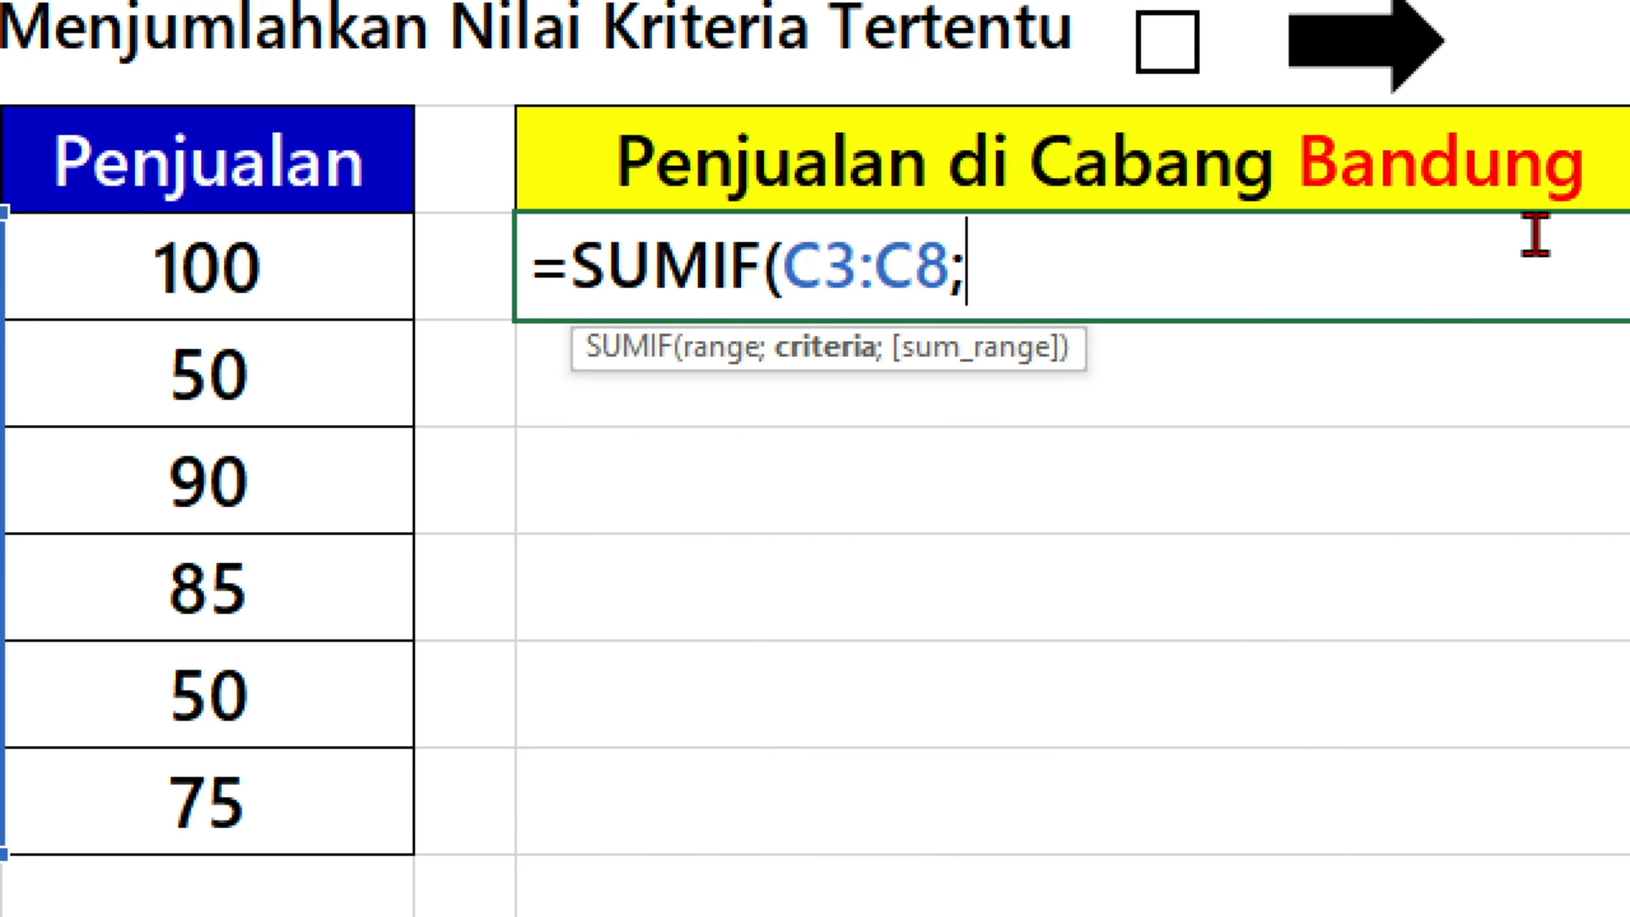
pyautogui.write('"')
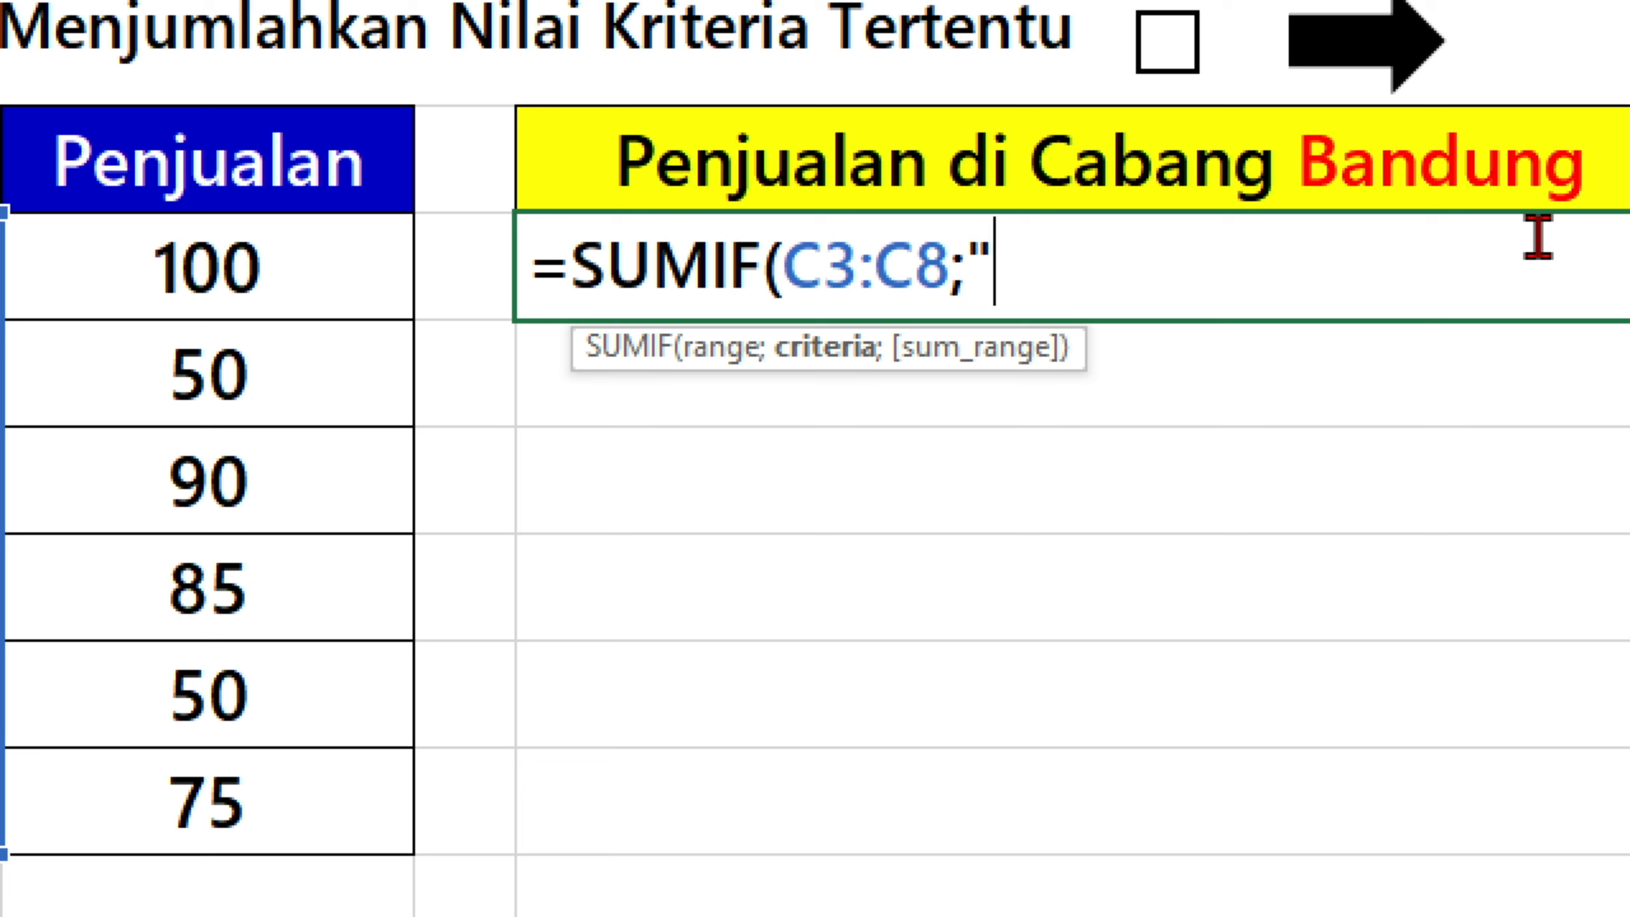
pyautogui.write('Bandung')
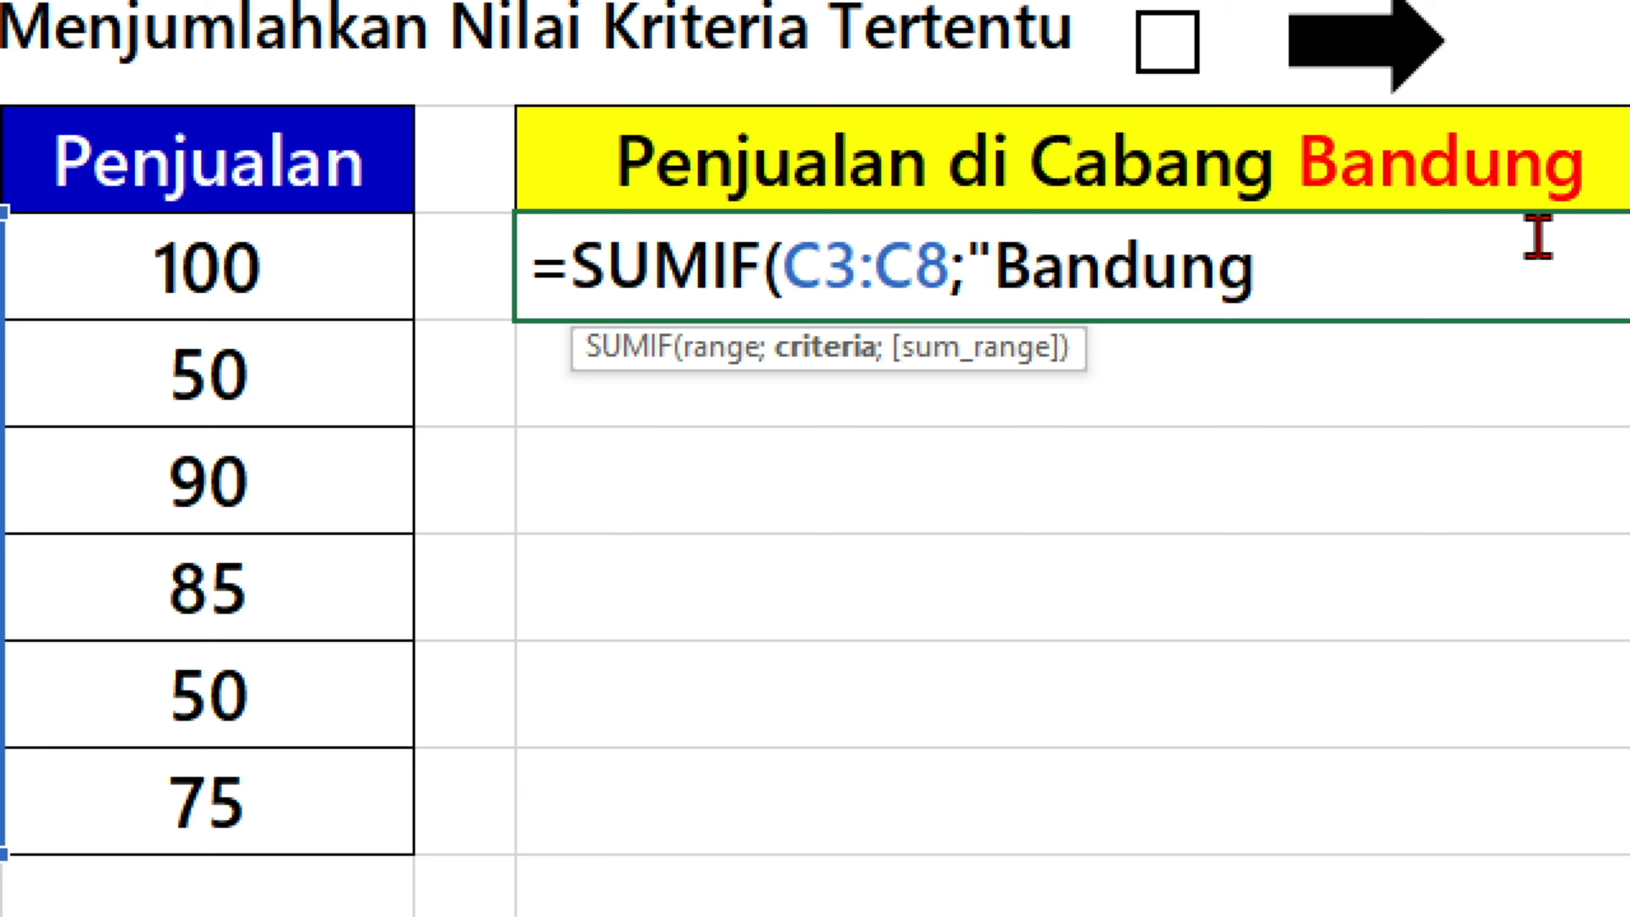
pyautogui.write('";')
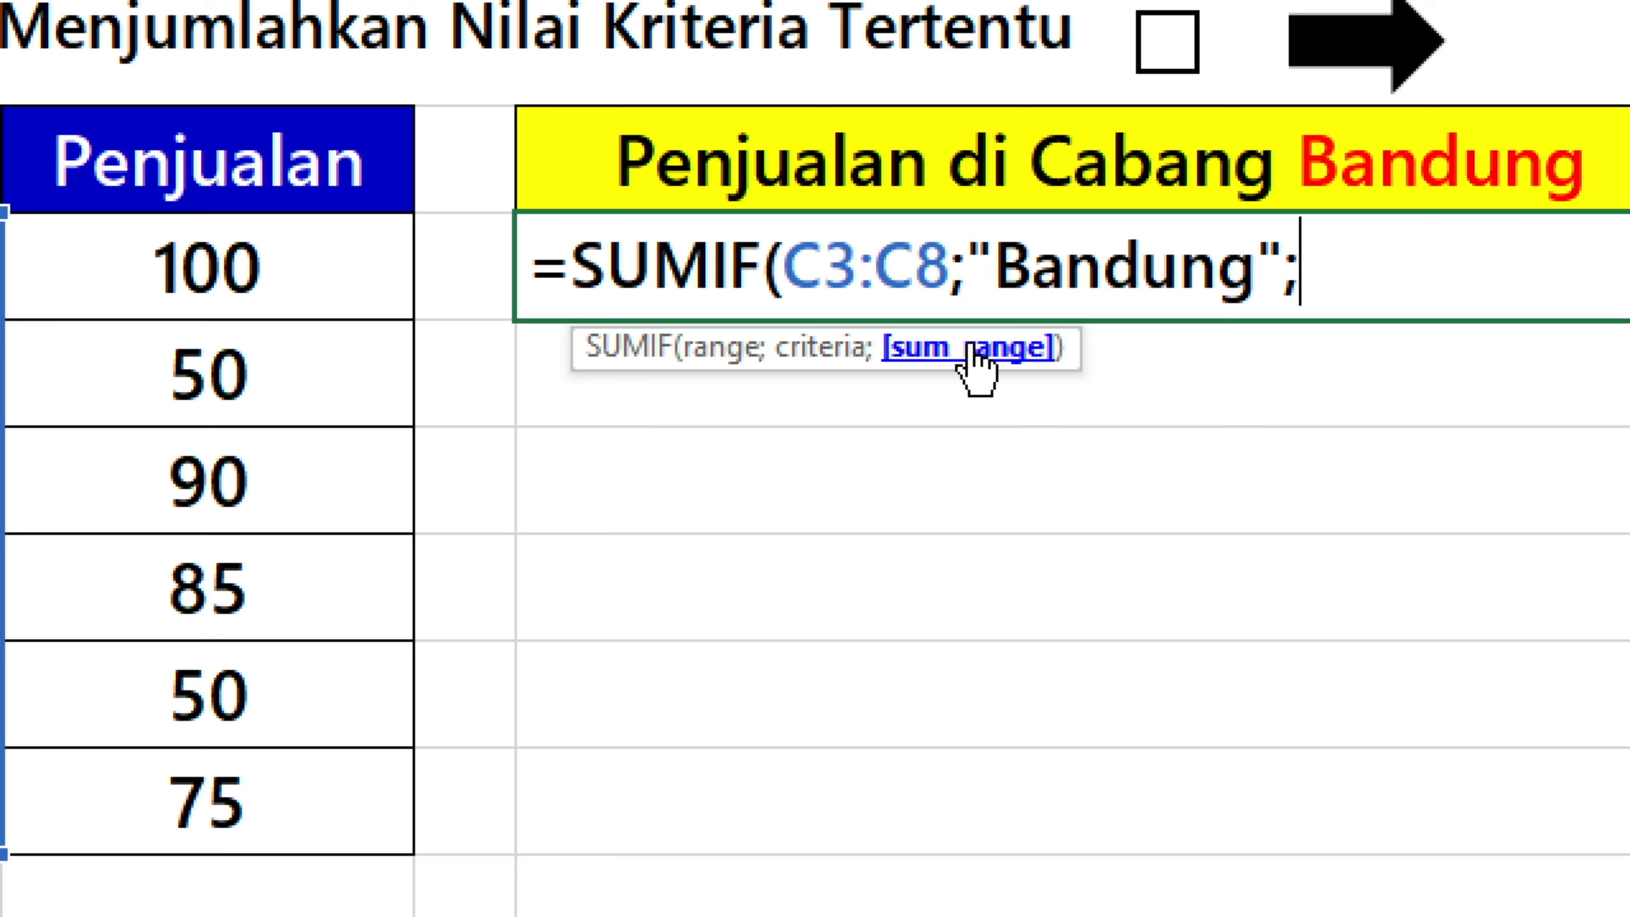
# Complete the F3 formula with "Bandung" as criteria and D3:D8 as sum range, giving =SUMIF(C3:C8;"Bandung";D3:D8).
pyautogui.moveTo(363, 270); pyautogui.dragTo(282, 767)
pyautogui.write(')')
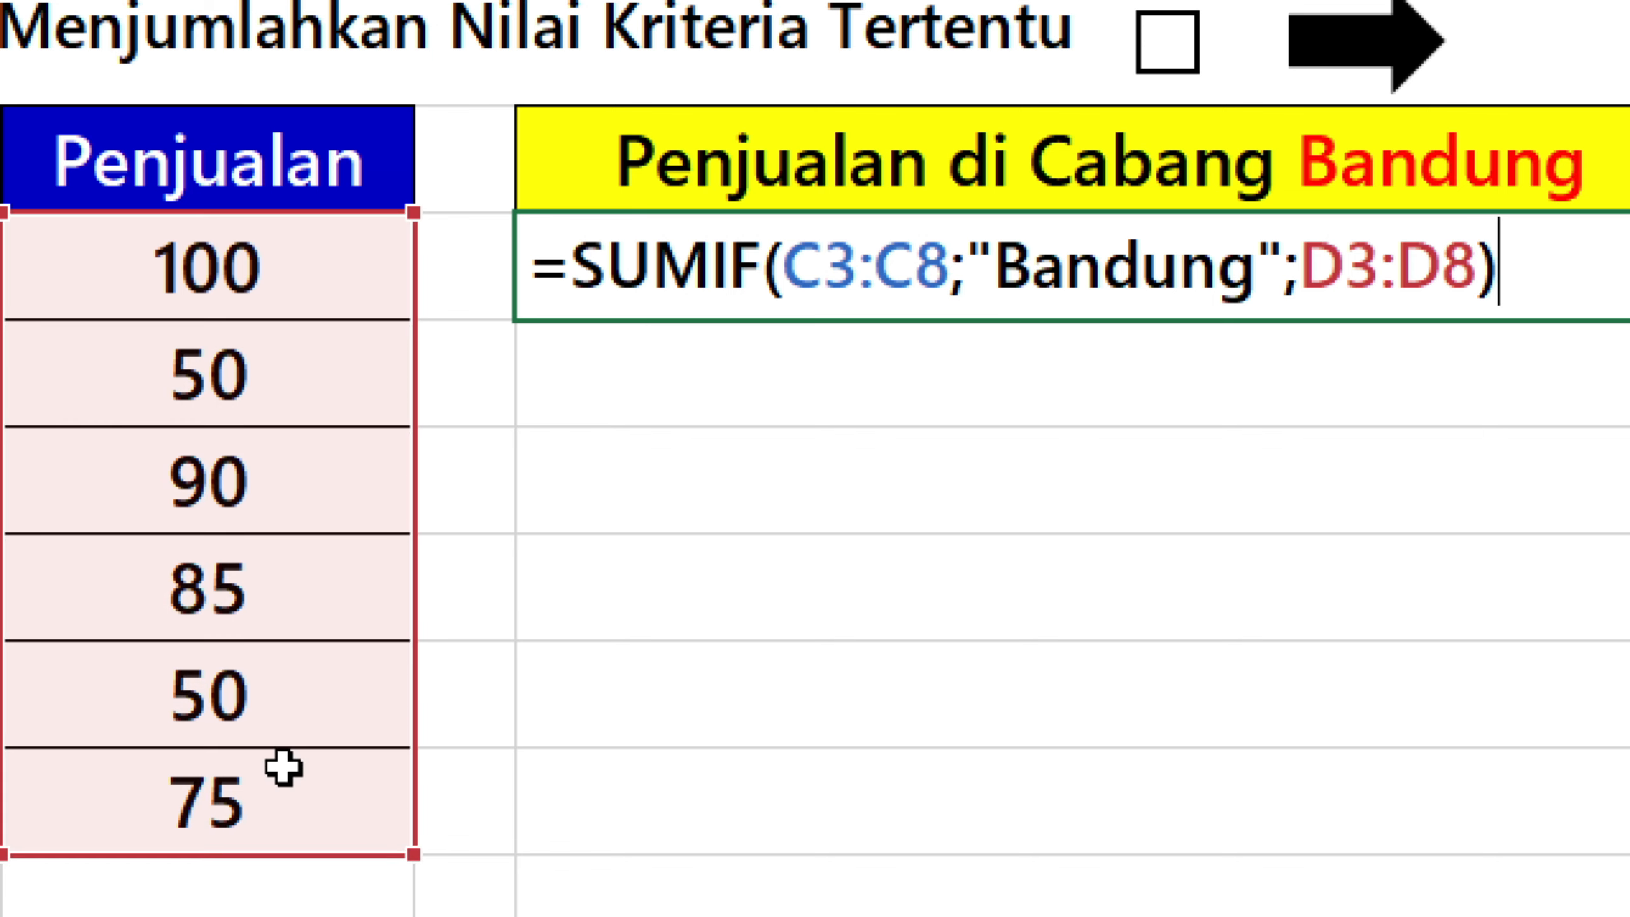
pyautogui.hotkey('ctrl', 'Return')
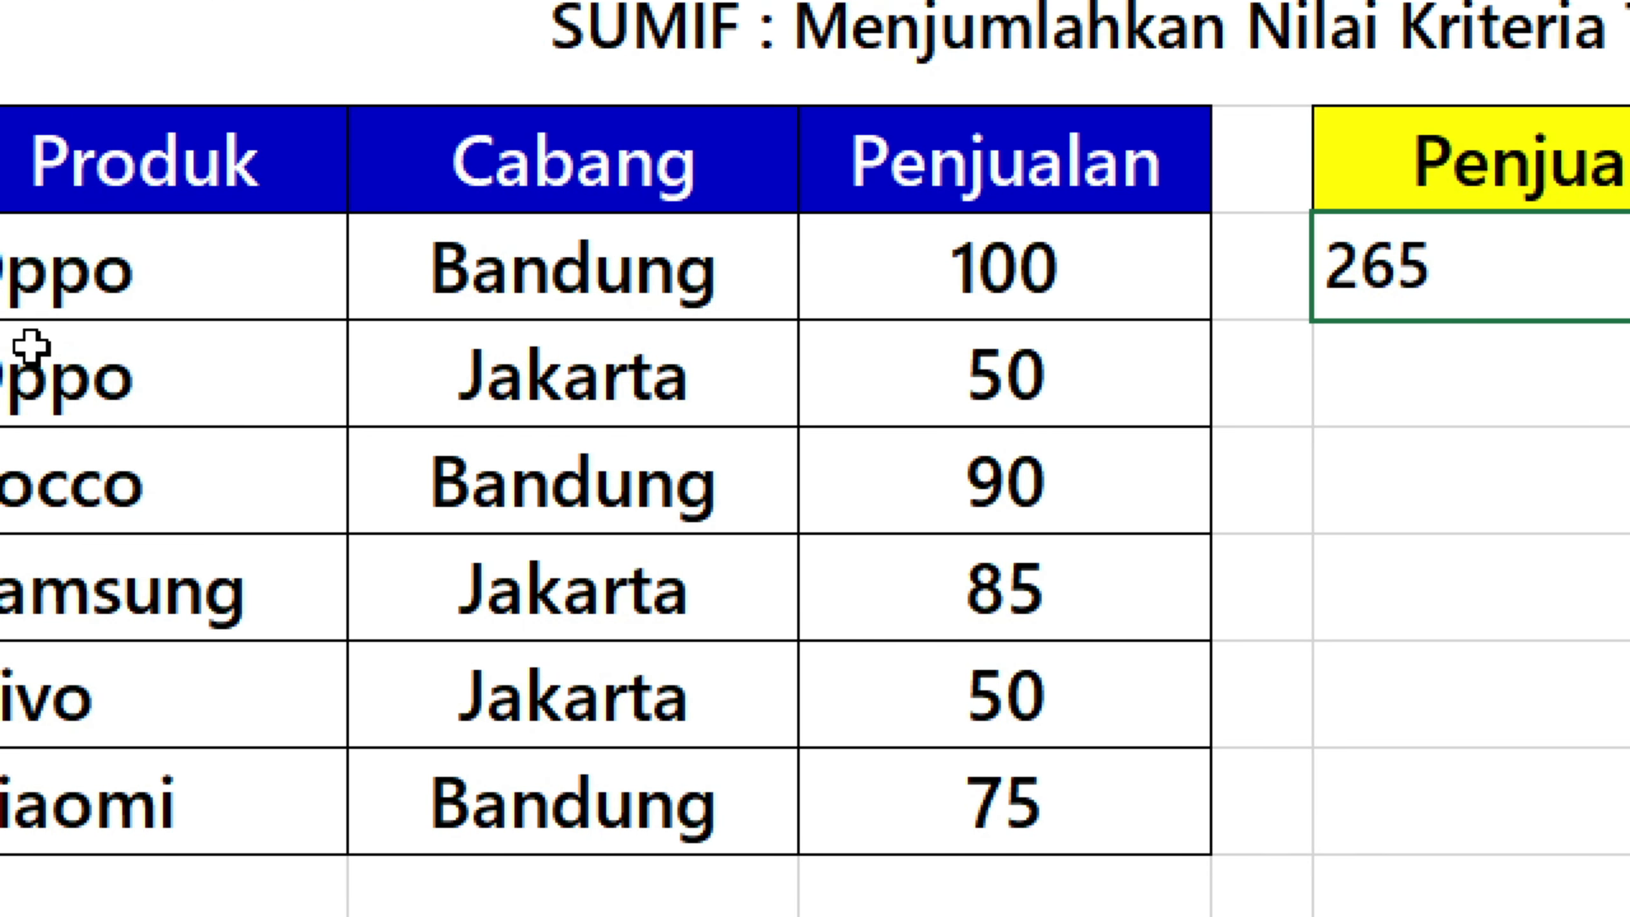
# Highlight the Bandung branches together with their sales in rows 3, 5 and 8 to check the SUMIF result.
pyautogui.moveTo(535, 270); pyautogui.dragTo(1048, 265)
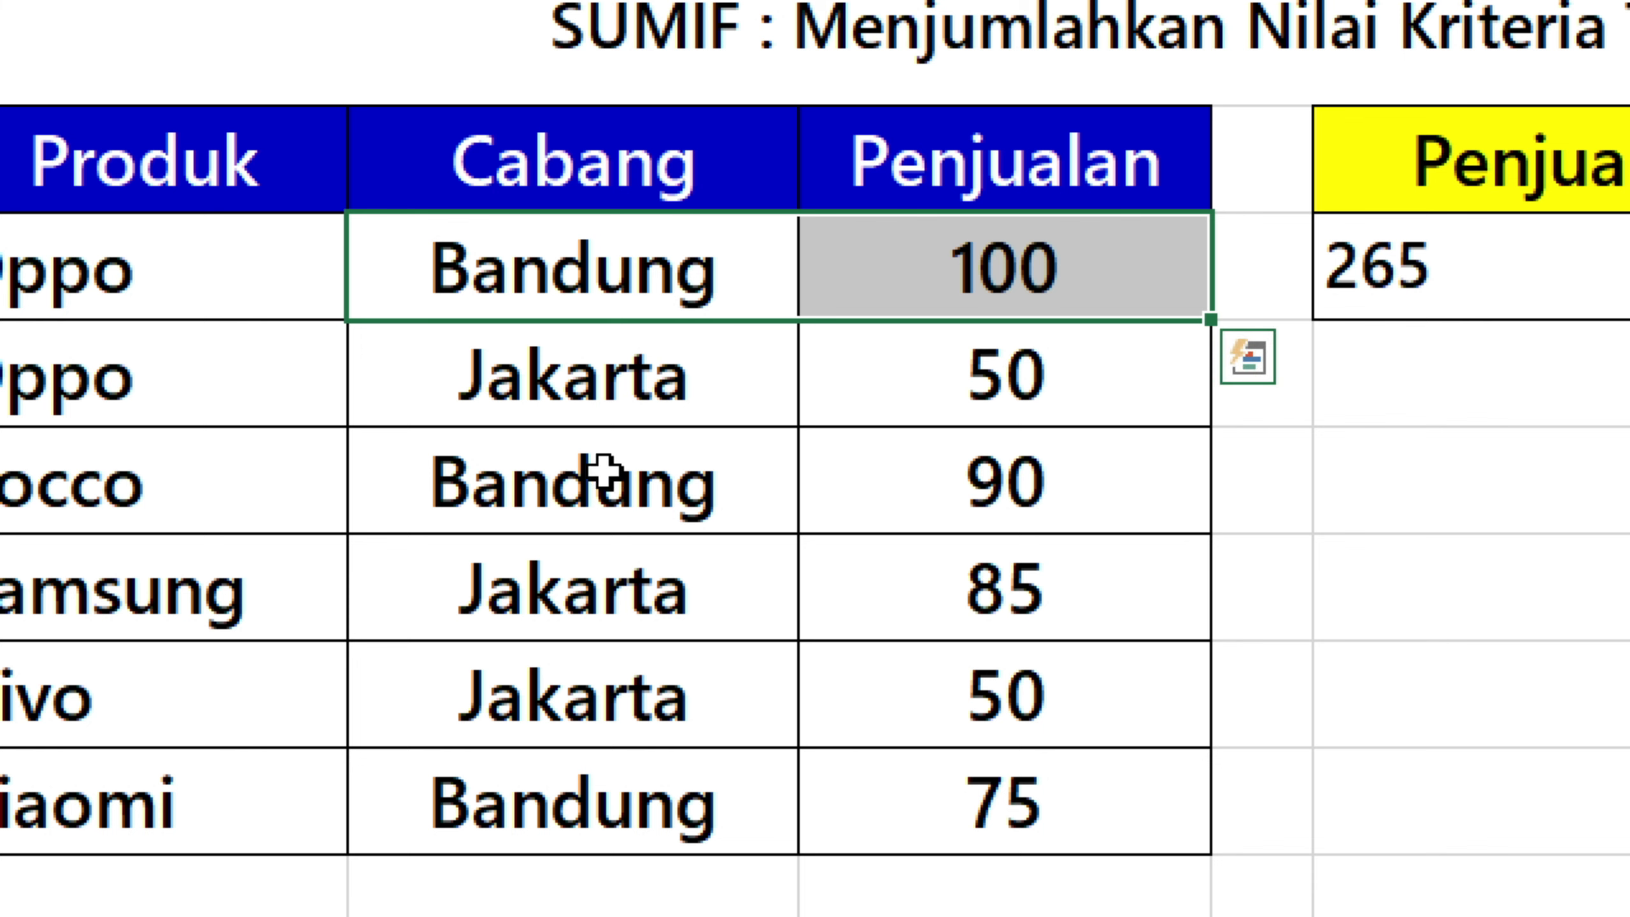
pyautogui.moveTo(603, 475); pyautogui.dragTo(950, 478)
pyautogui.moveTo(695, 819); pyautogui.dragTo(963, 809)
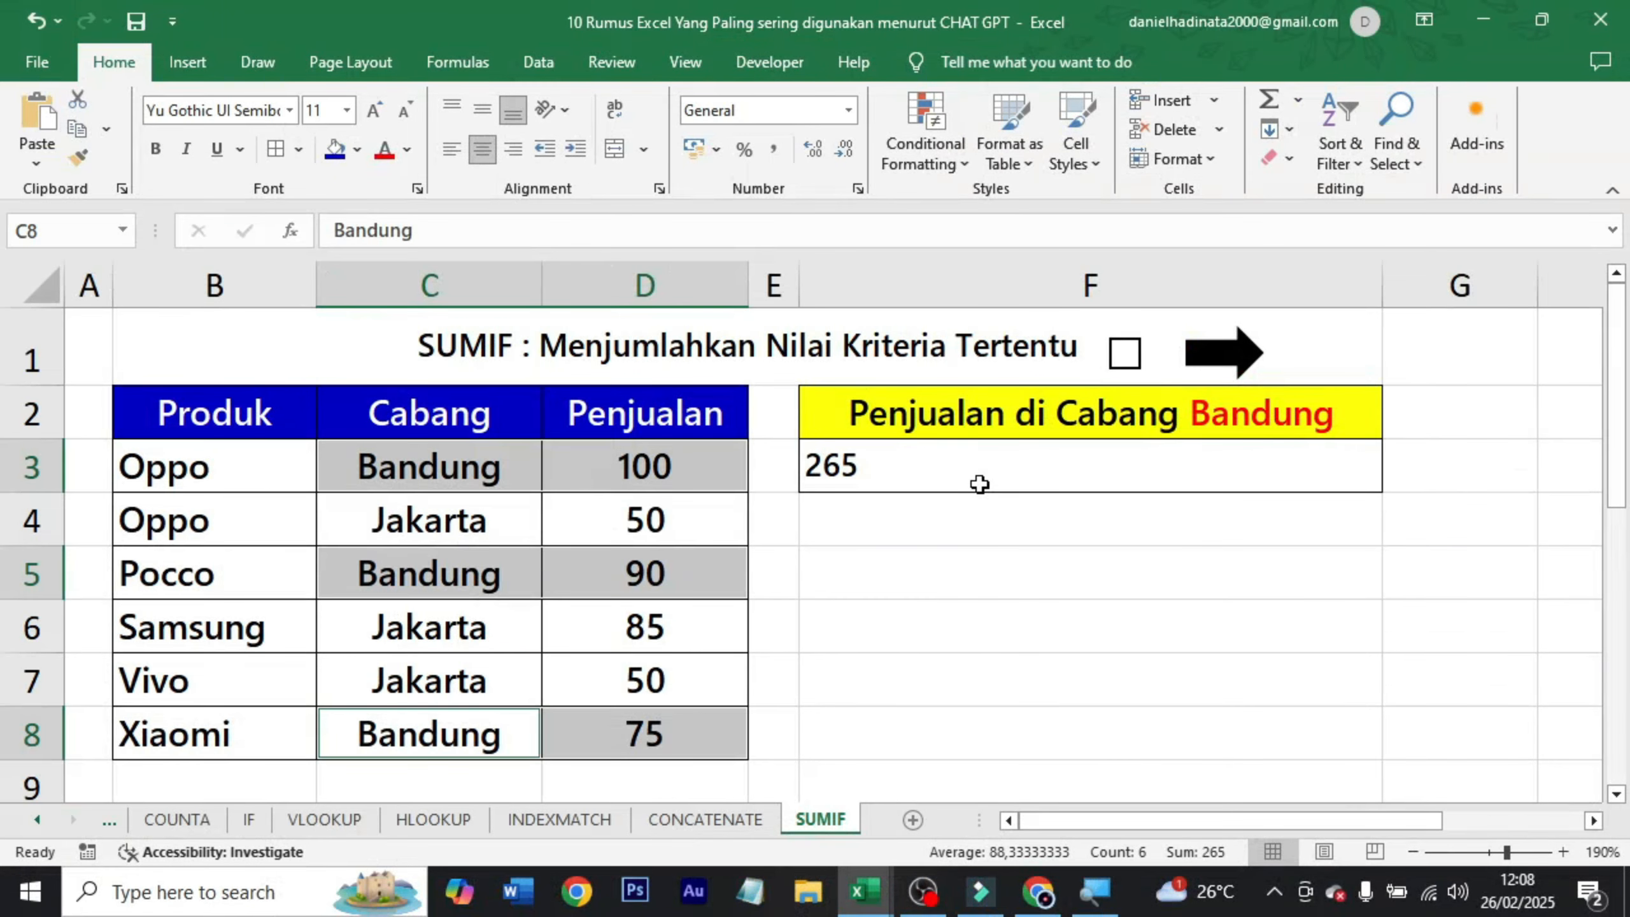
# Select the result cell F3, tick the SUMIF sheet's checkbox and return to the formula overview on sheet 1.
pyautogui.click(880, 424)
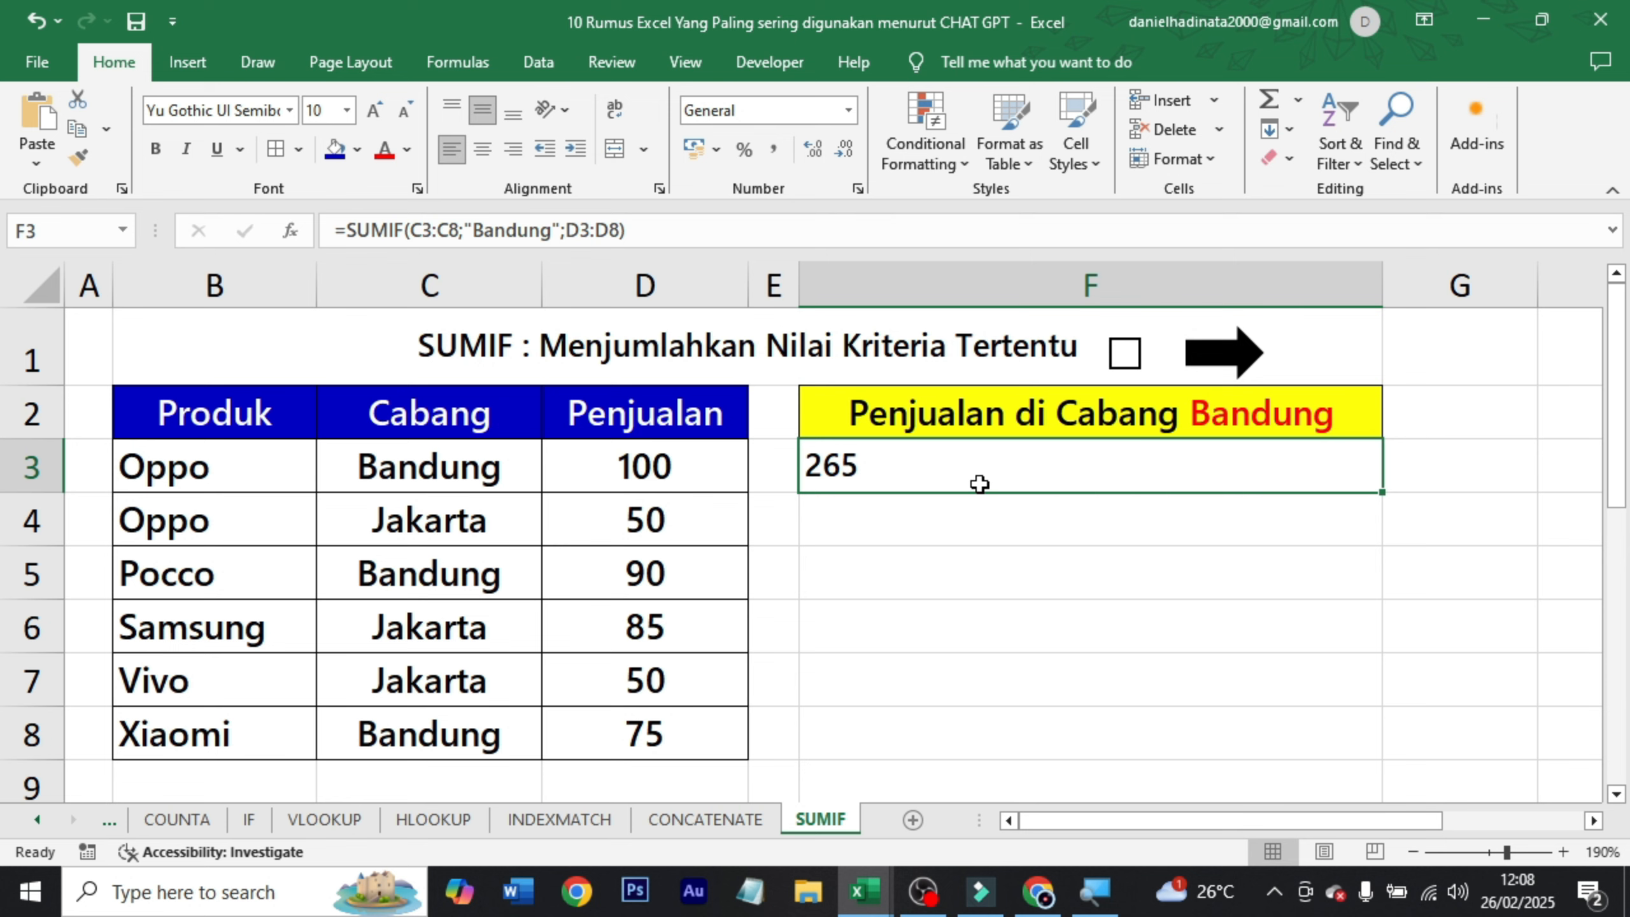
pyautogui.click(1124, 353)
pyautogui.click(1257, 366)
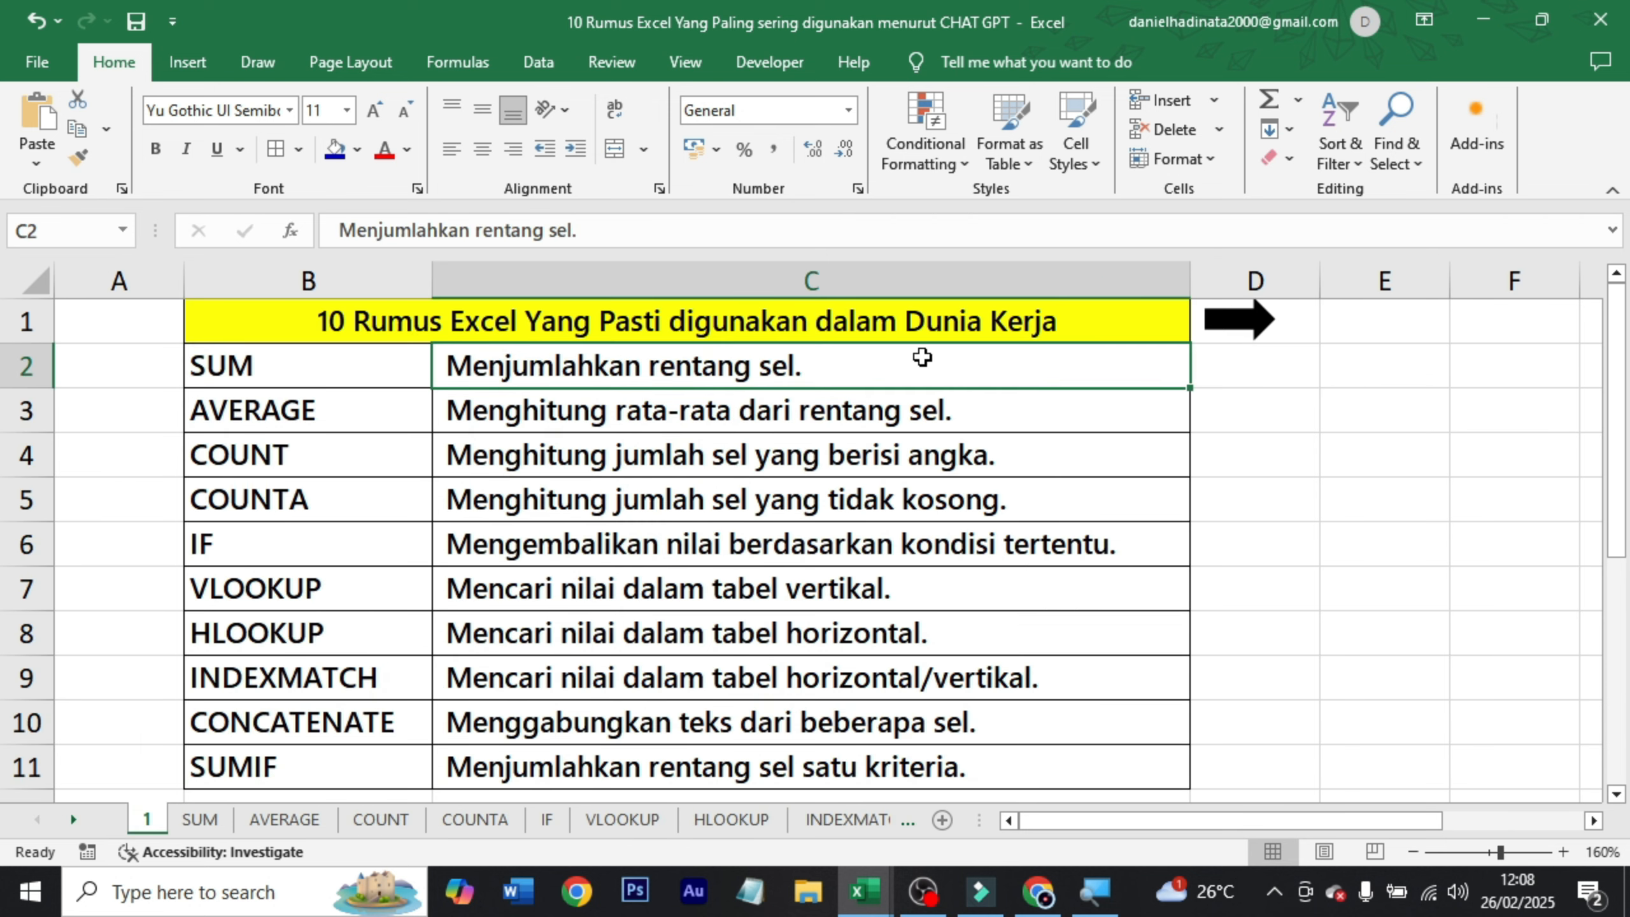